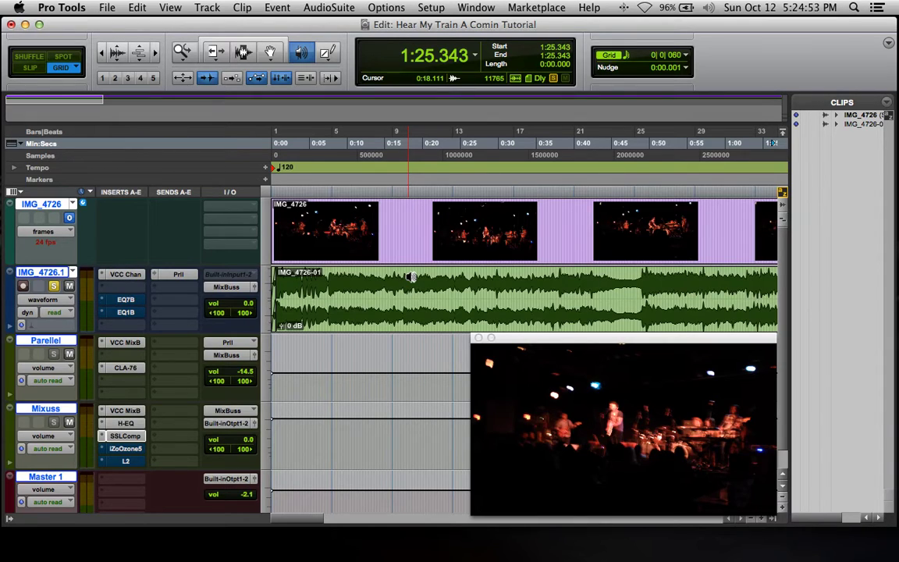
Examine the IMG_4726 video and audio clips along the whole timeline, ending at the session start.
{"action": "left_click", "coordinate": [435, 194]}
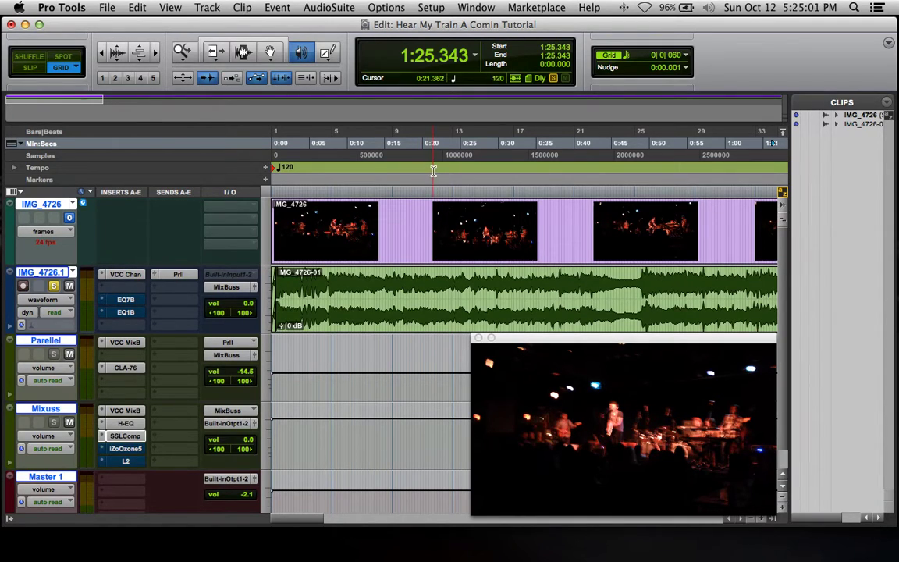
{"action": "scroll", "coordinate": [453, 265], "scroll_direction": "right", "scroll_amount": 5}
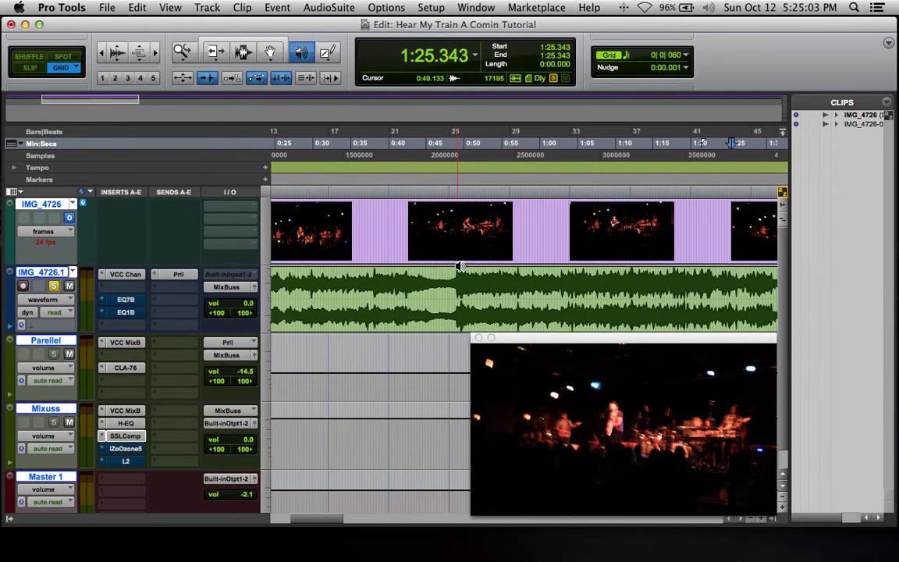
{"action": "scroll", "coordinate": [461, 269], "scroll_direction": "right", "scroll_amount": 3}
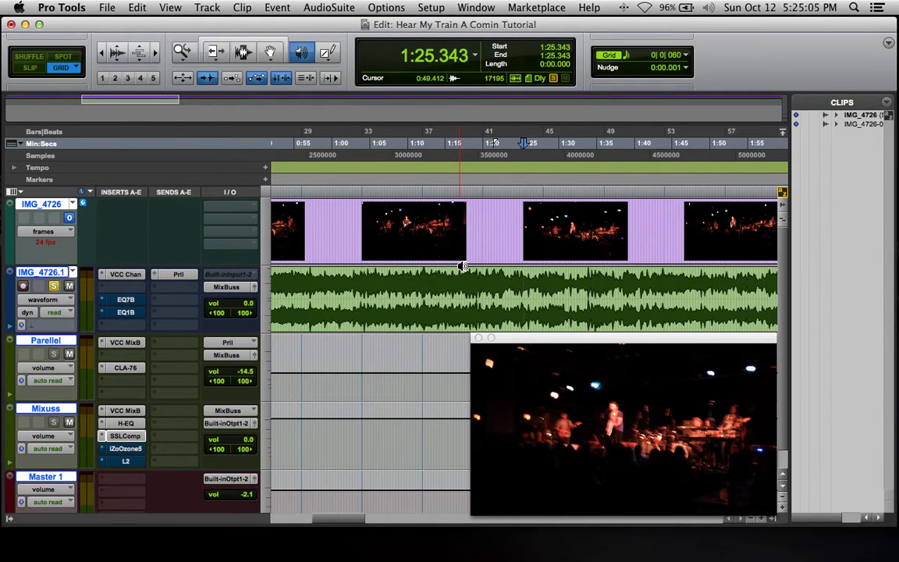
{"action": "scroll", "coordinate": [450, 274], "scroll_direction": "right", "scroll_amount": 15}
{"action": "scroll", "coordinate": [449, 273], "scroll_direction": "down", "scroll_amount": 1}
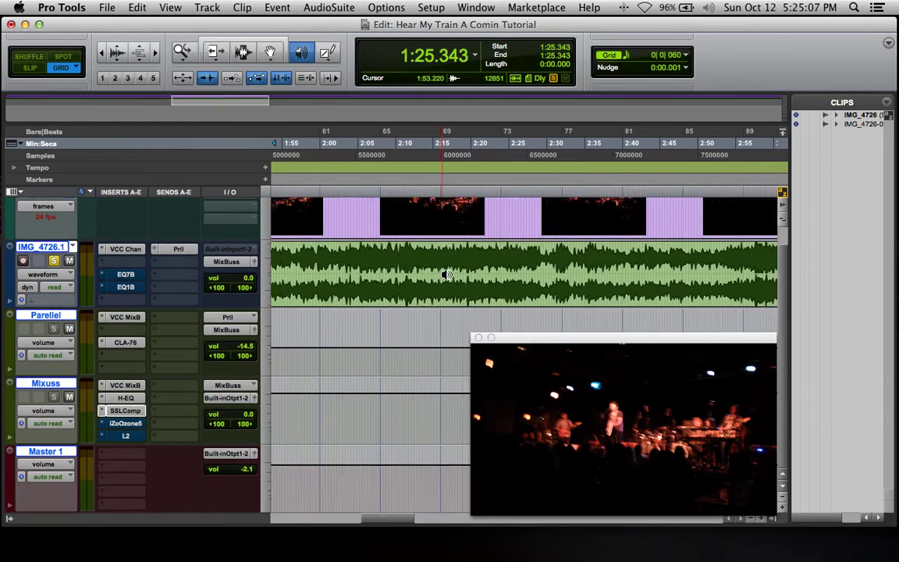
{"action": "scroll", "coordinate": [446, 273], "scroll_direction": "right", "scroll_amount": 10}
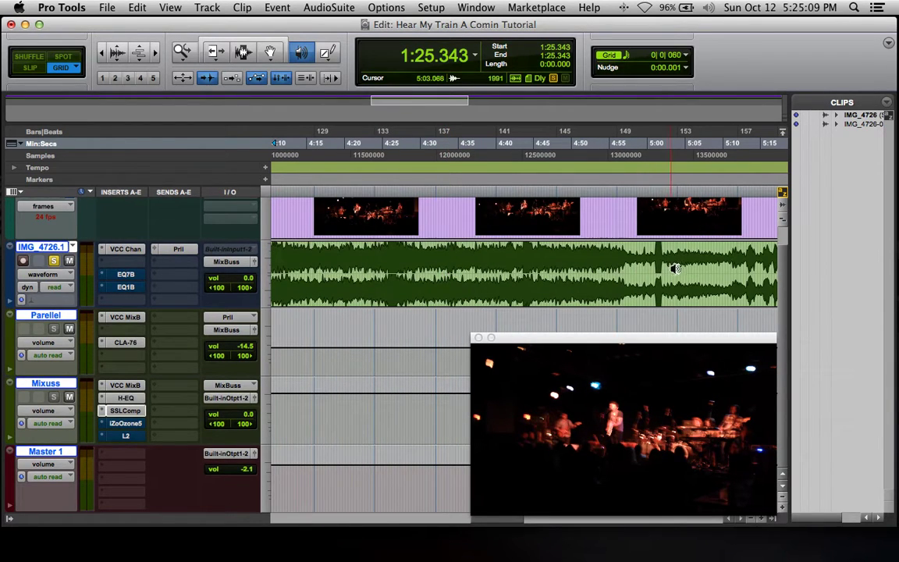
{"action": "scroll", "coordinate": [648, 263], "scroll_direction": "right", "scroll_amount": 7}
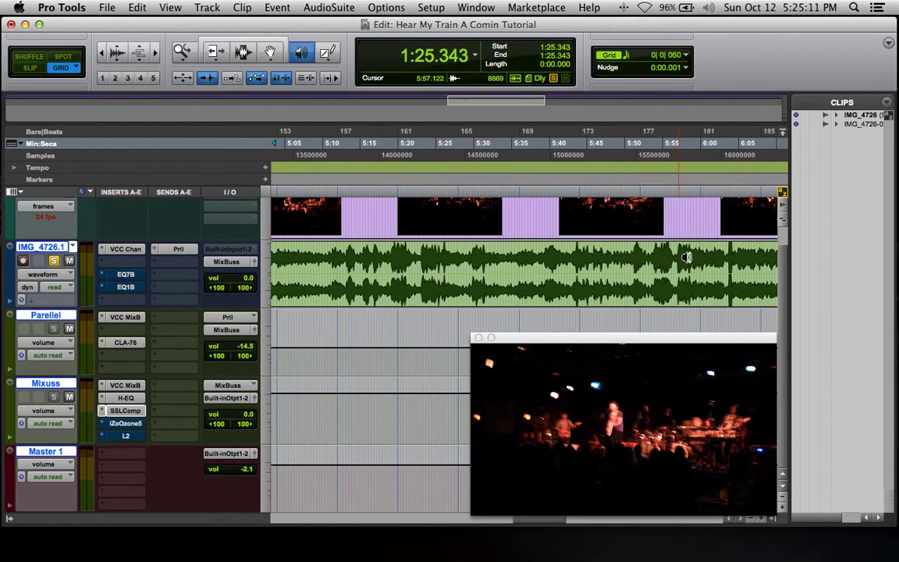
{"action": "scroll", "coordinate": [656, 257], "scroll_direction": "right", "scroll_amount": 1}
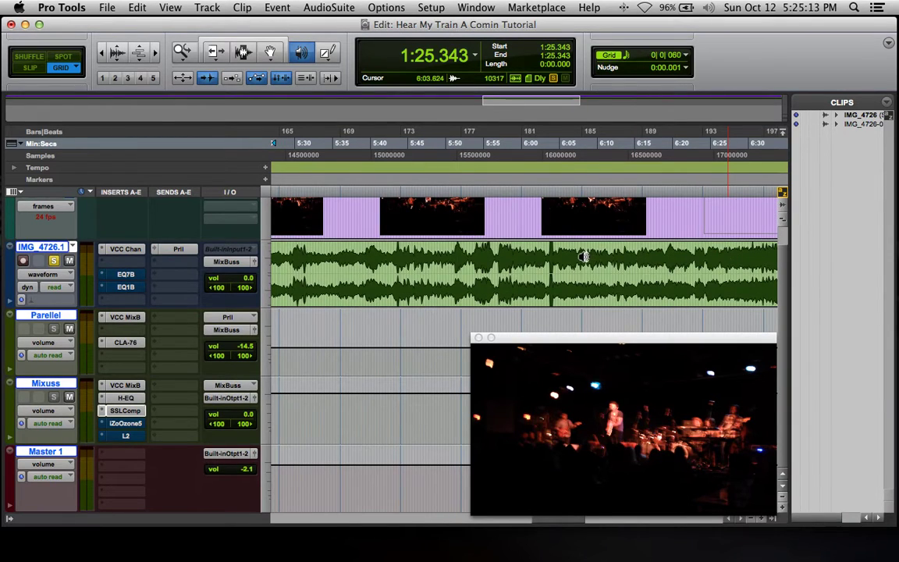
{"action": "scroll", "coordinate": [581, 257], "scroll_direction": "right", "scroll_amount": 3}
{"action": "scroll", "coordinate": [581, 257], "scroll_direction": "left", "scroll_amount": 20}
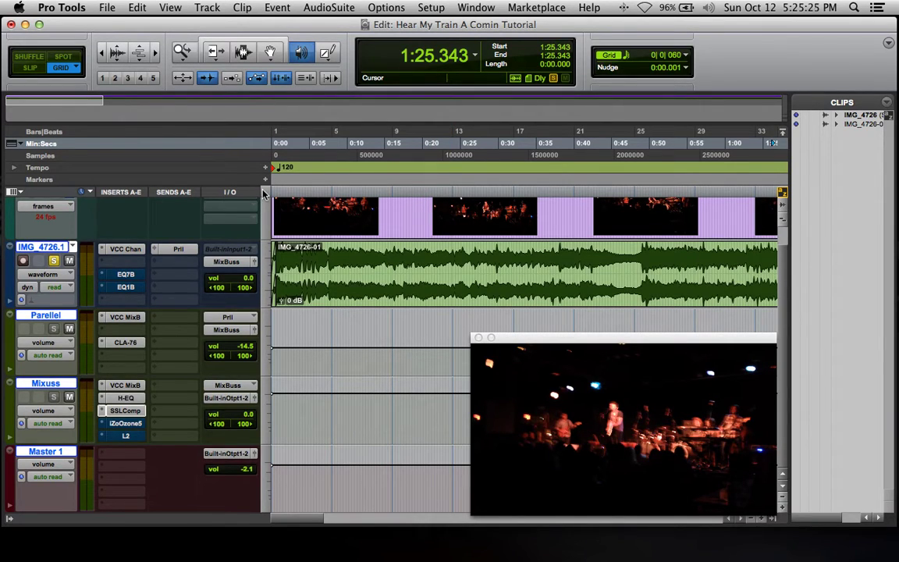
Switch to the Mix window and view the file chooser for importing a video, without importing anything.
{"action": "key", "text": "super+equal"}
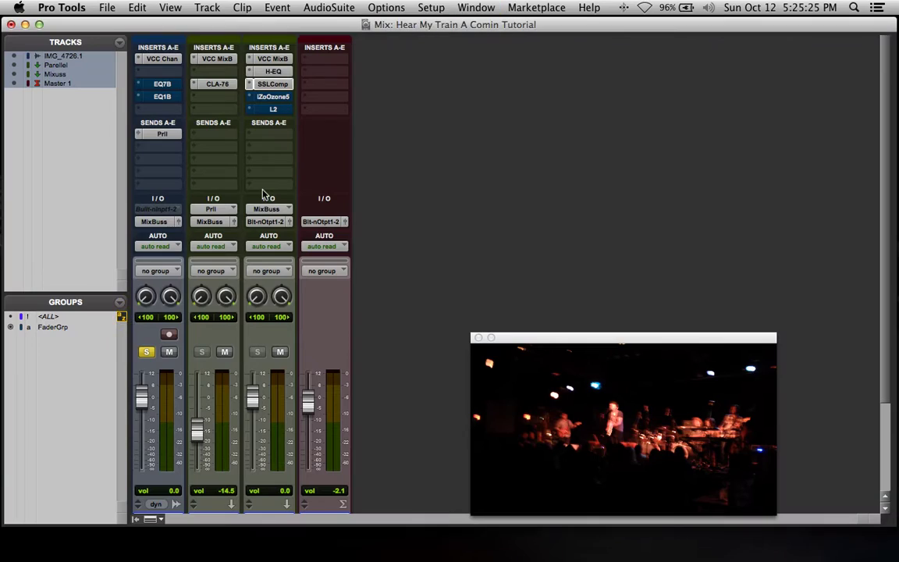
{"action": "left_click", "coordinate": [108, 9]}
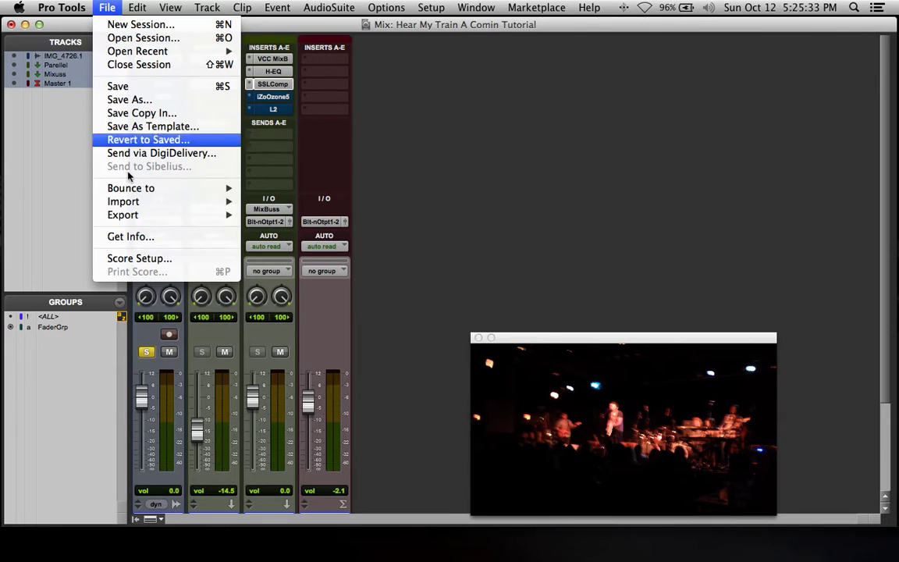
{"action": "mouse_move", "coordinate": [113, 199]}
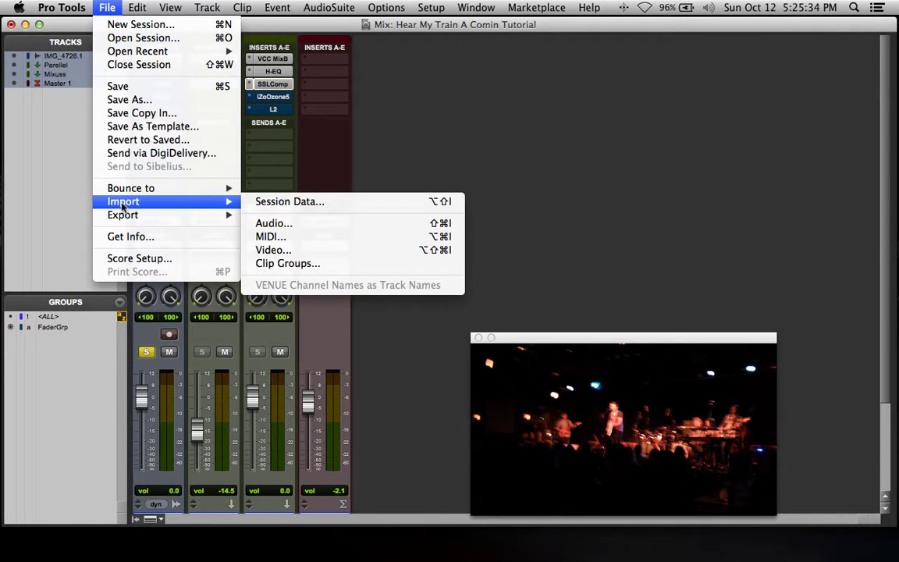
{"action": "left_click", "coordinate": [277, 250]}
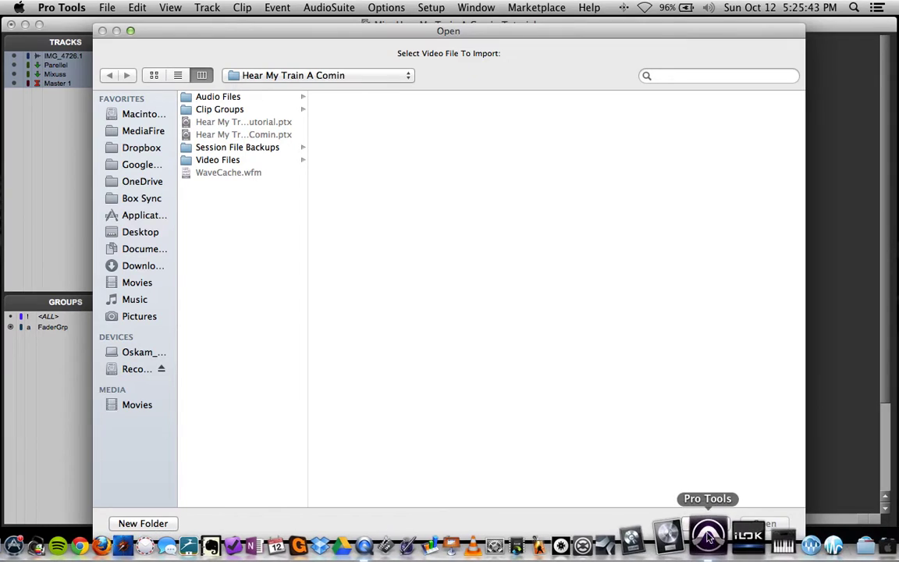
{"action": "left_click", "coordinate": [706, 523]}
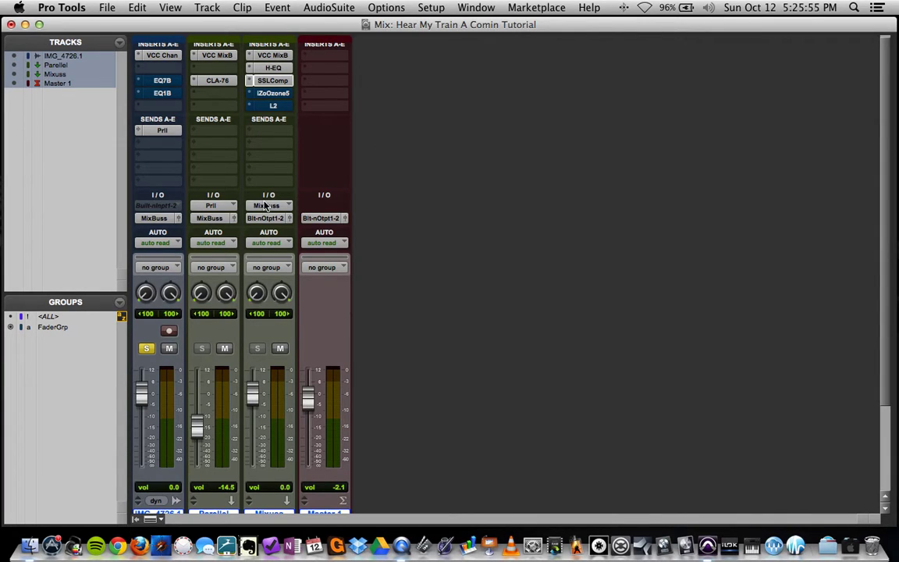
Deselect all tracks in the mixer.
{"action": "scroll", "coordinate": [265, 205], "scroll_direction": "down", "scroll_amount": 3}
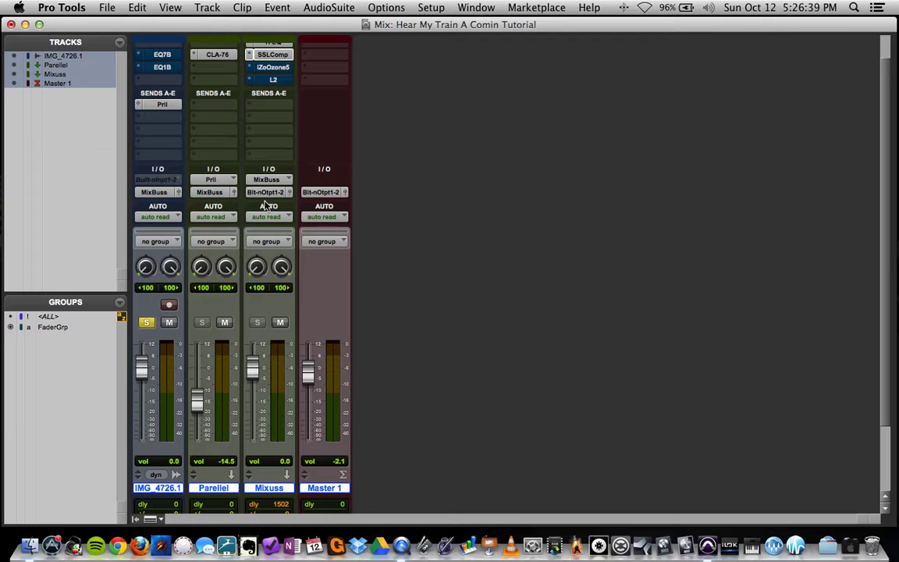
{"action": "left_click", "coordinate": [167, 490]}
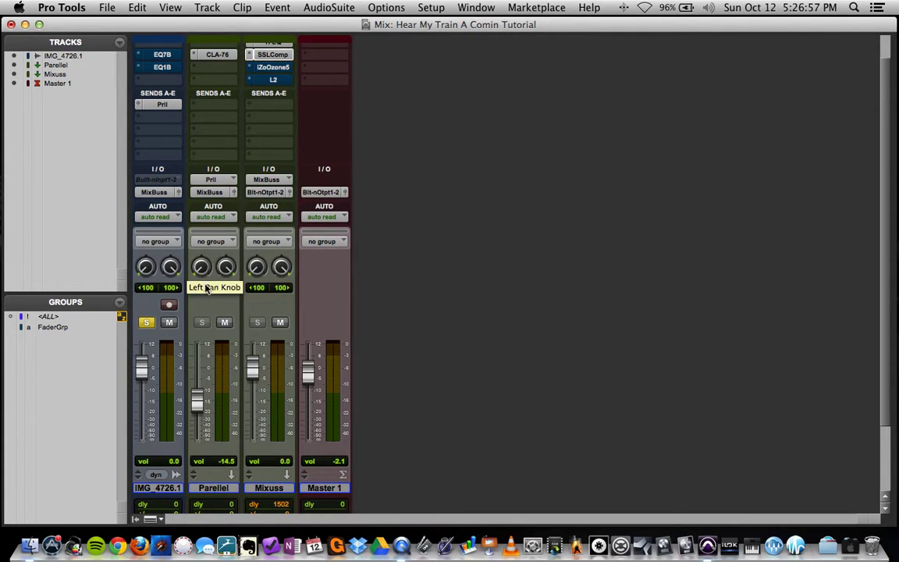
{"action": "scroll", "coordinate": [211, 372], "scroll_direction": "up", "scroll_amount": 1}
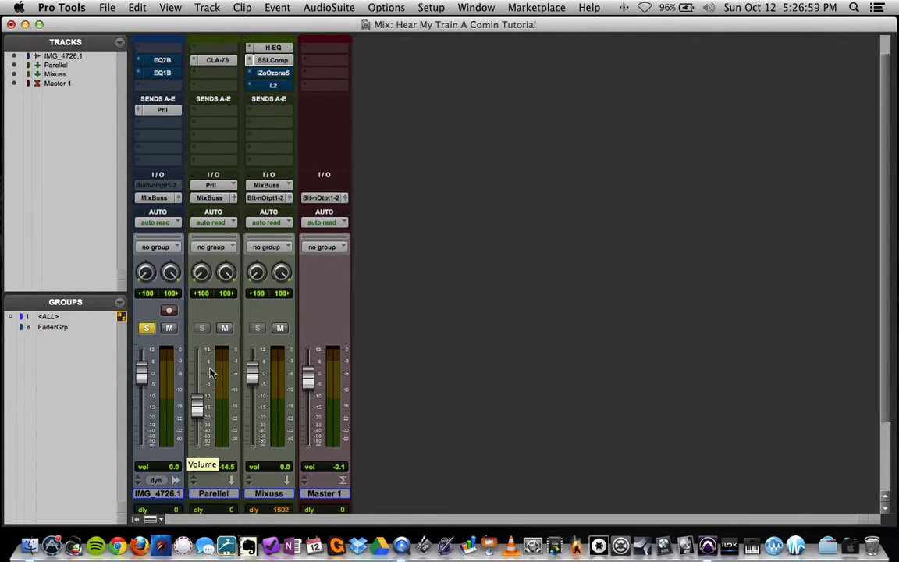
{"action": "scroll", "coordinate": [211, 373], "scroll_direction": "up", "scroll_amount": 3}
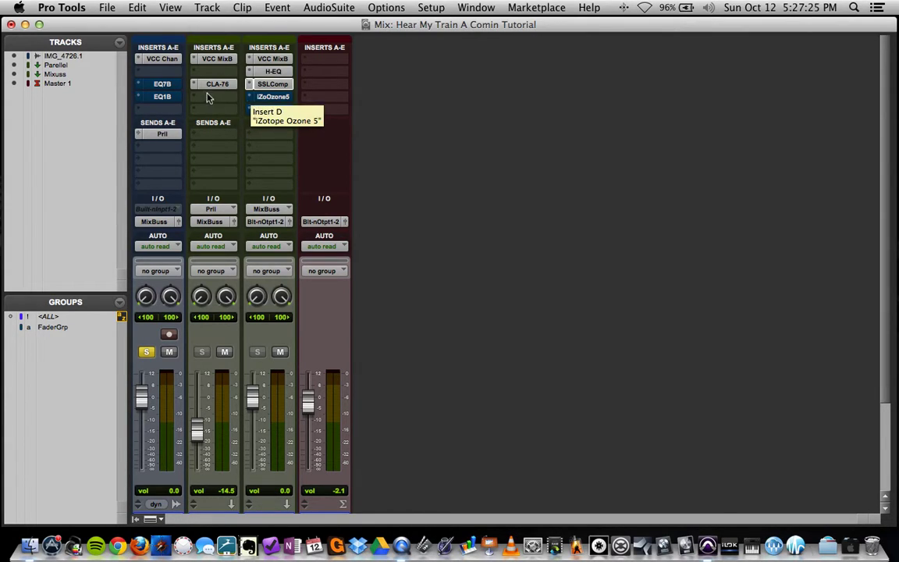
Bypass the EQ7B insert on IMG_4726.1, CLA-76 on Parellel, and H-EQ and SSLComp on Mixuss.
{"action": "left_click", "coordinate": [160, 86]}
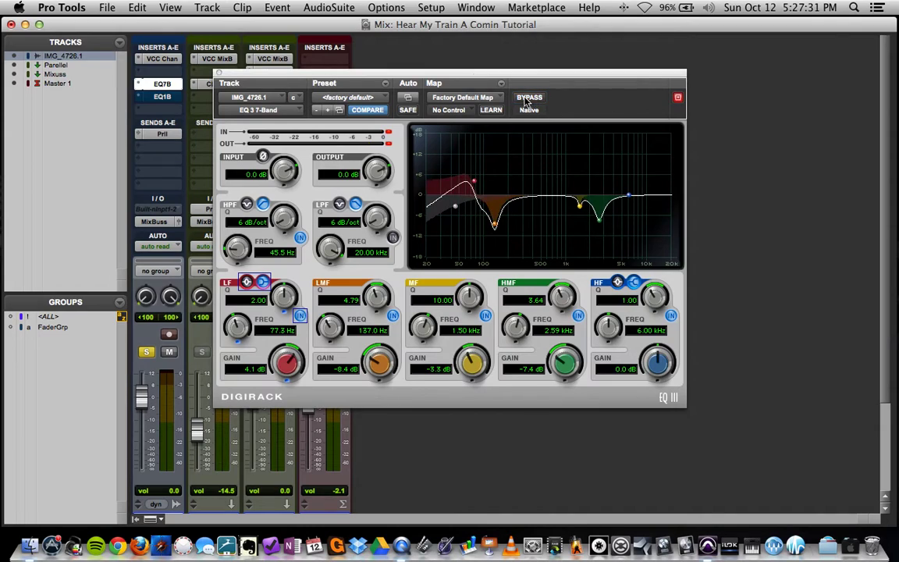
{"action": "left_click", "coordinate": [218, 73]}
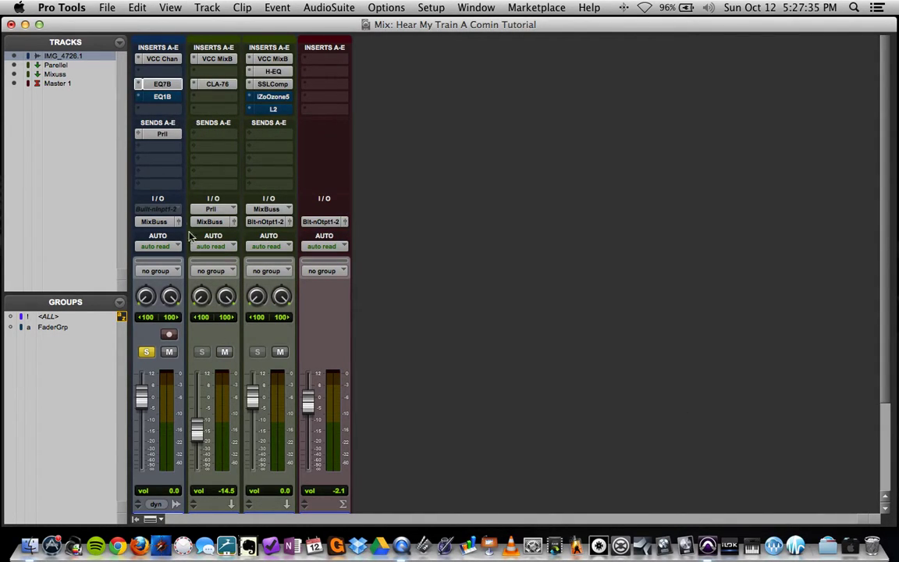
{"action": "left_click", "coordinate": [160, 85], "text": "super"}
{"action": "left_click", "coordinate": [216, 83], "text": "super"}
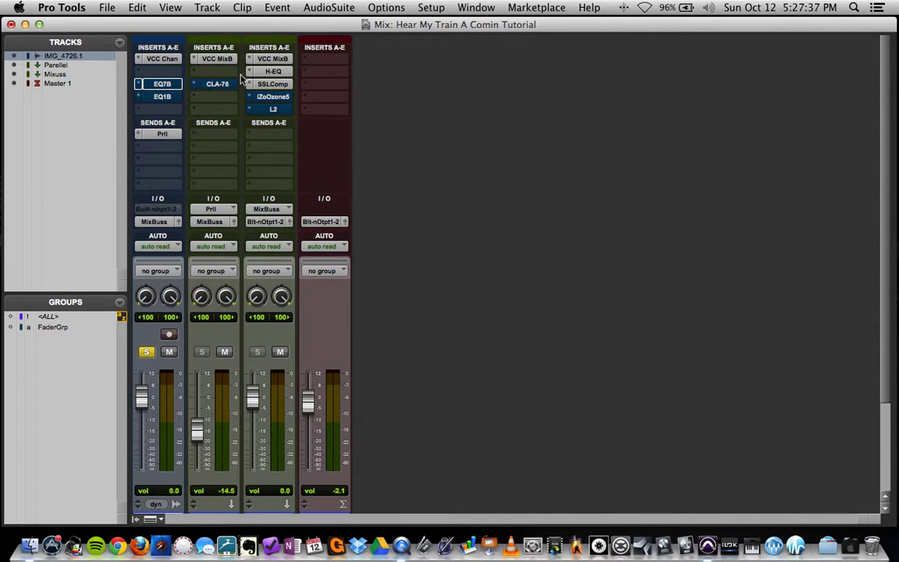
{"action": "left_click", "coordinate": [285, 72], "text": "super"}
{"action": "left_click", "coordinate": [277, 84], "text": "super"}
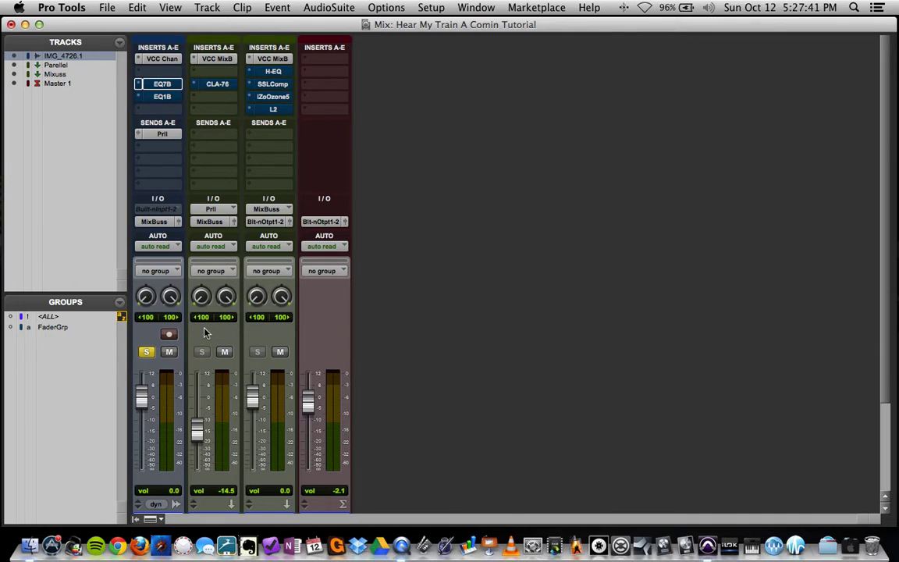
Play the session from its beginning in the Edit window.
{"action": "key", "text": "super+equal"}
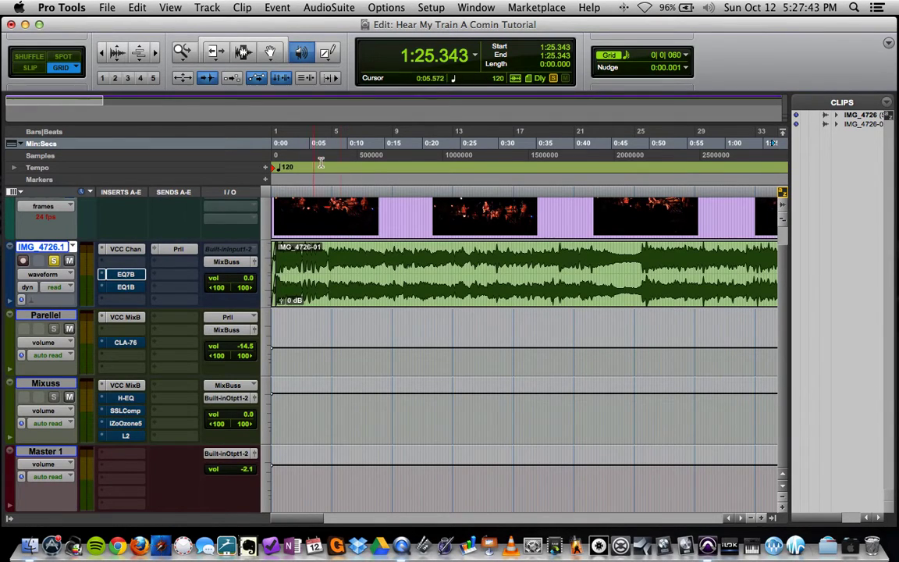
{"action": "key", "text": "Return"}
{"action": "key", "text": "space"}
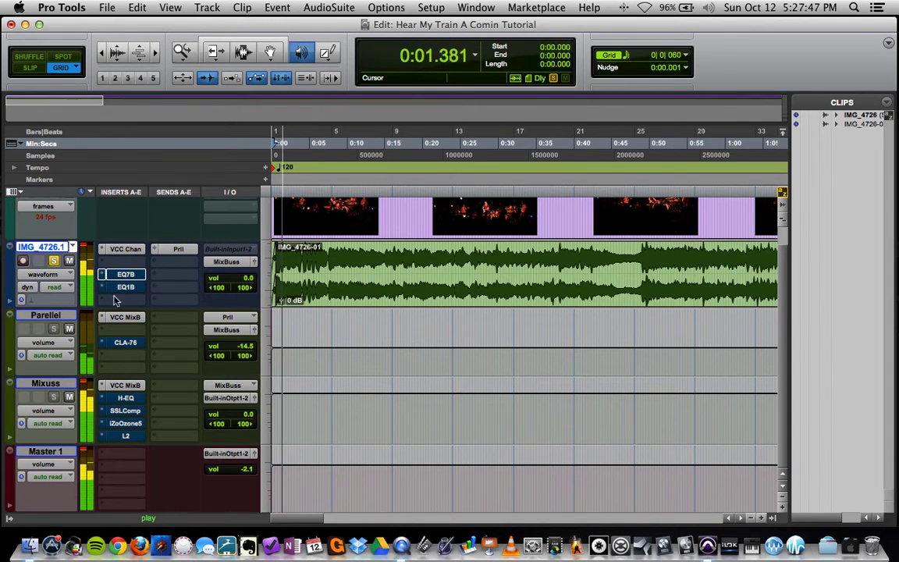
Mute the Parellel track and clear the meters' clip indicators while the Mix window is shown.
{"action": "left_click", "coordinate": [70, 329]}
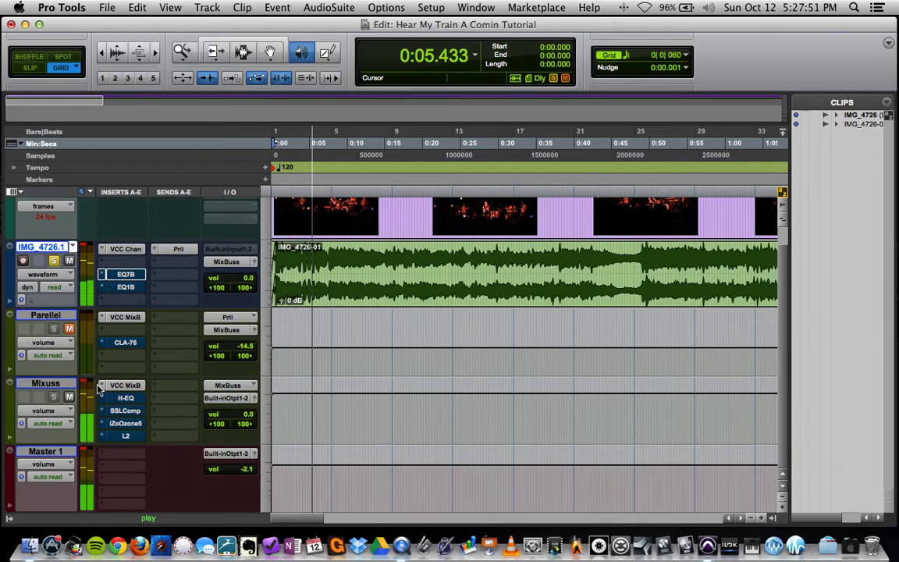
{"action": "key", "text": "super+equal"}
{"action": "key", "text": "alt+c"}
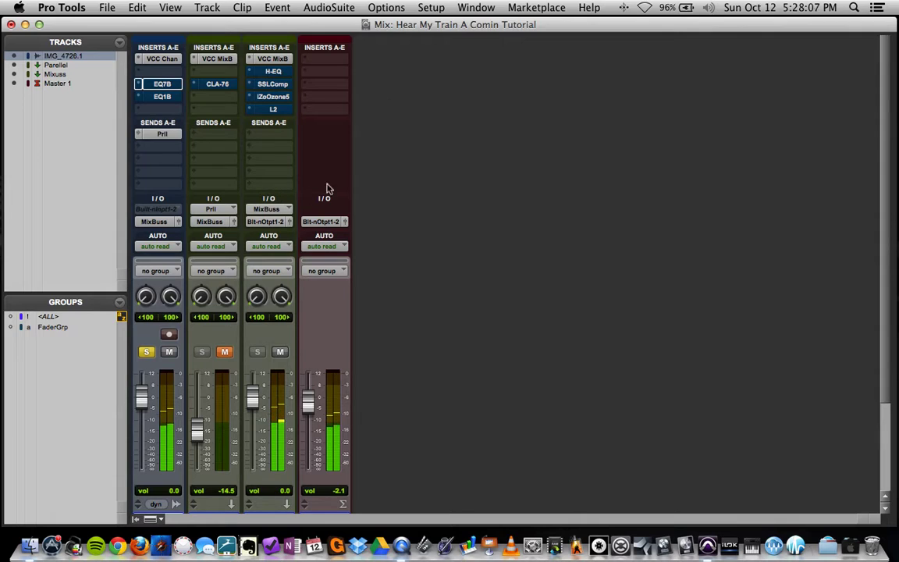
View the session's video in an enlarged window beside the mixer channels during playback, and close it.
{"action": "left_click", "coordinate": [473, 7]}
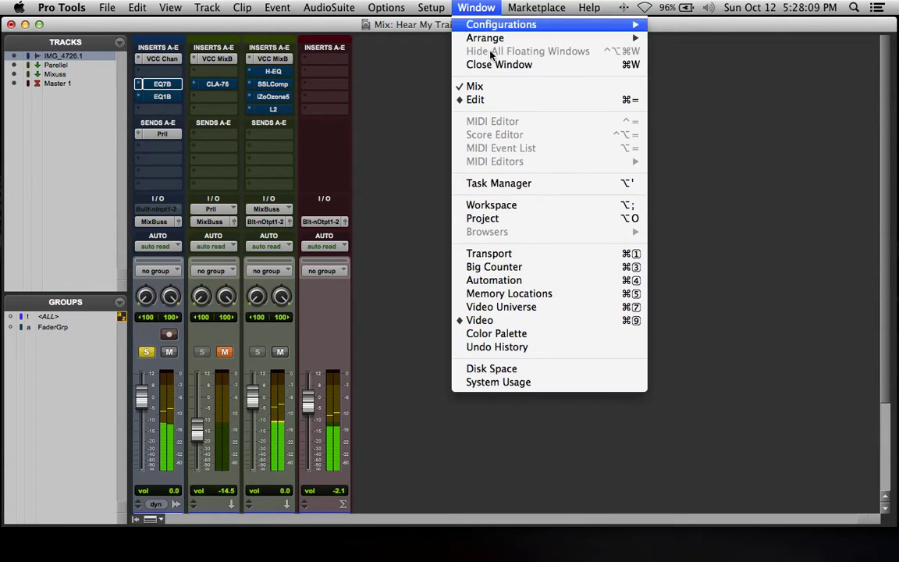
{"action": "left_click", "coordinate": [479, 320]}
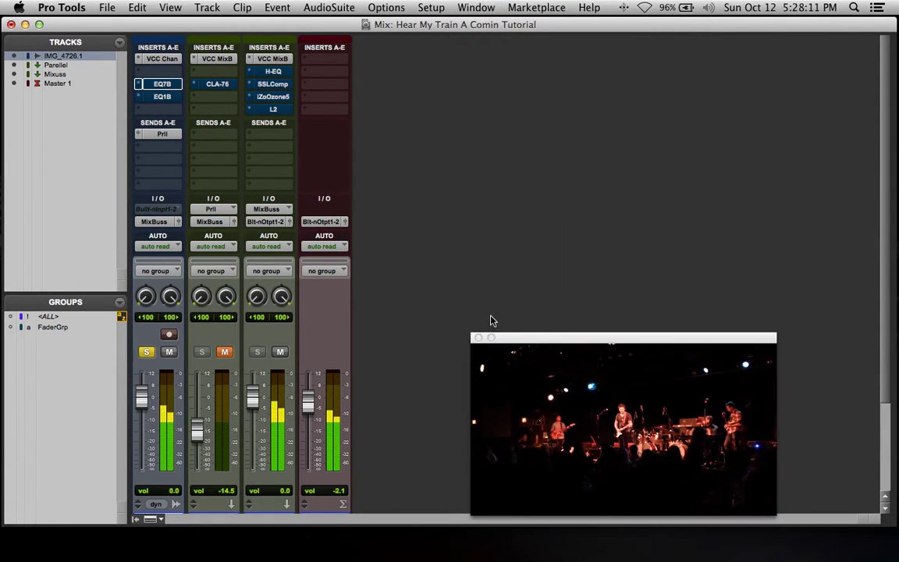
{"action": "left_click_drag", "start_coordinate": [544, 337], "coordinate": [439, 84]}
{"action": "left_click_drag", "start_coordinate": [660, 253], "coordinate": [755, 345]}
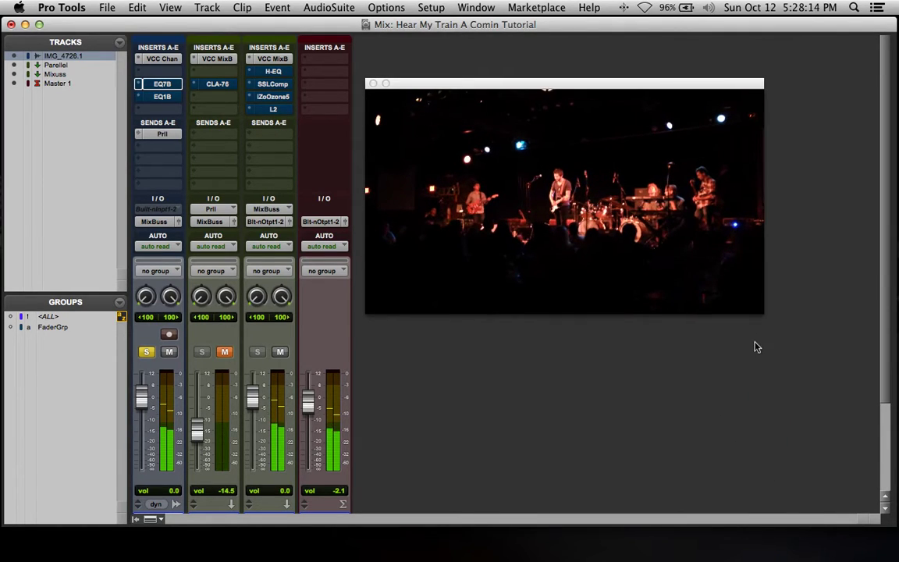
{"action": "left_click", "coordinate": [374, 84]}
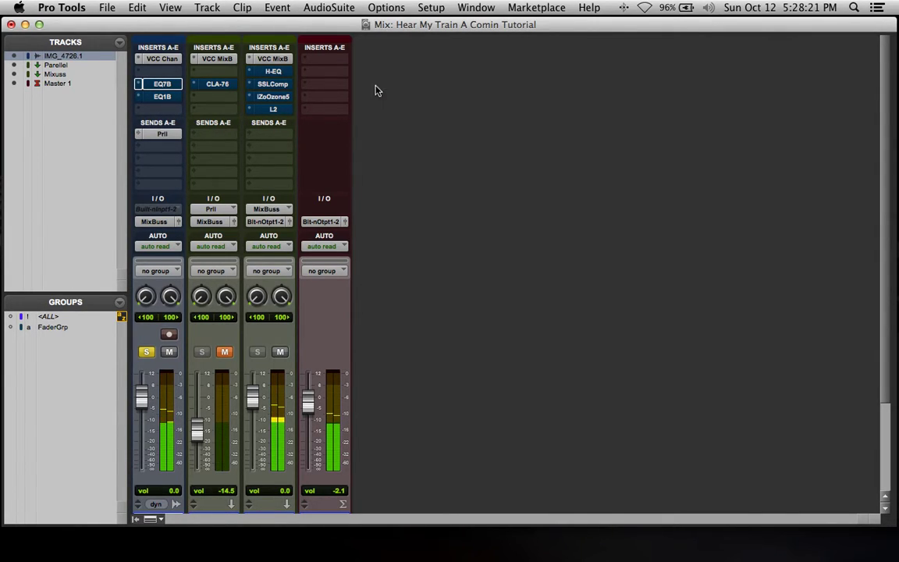
Listen to the passage starting at 0:48.656 in the Edit window, and stop playback.
{"action": "key", "text": "super+equal"}
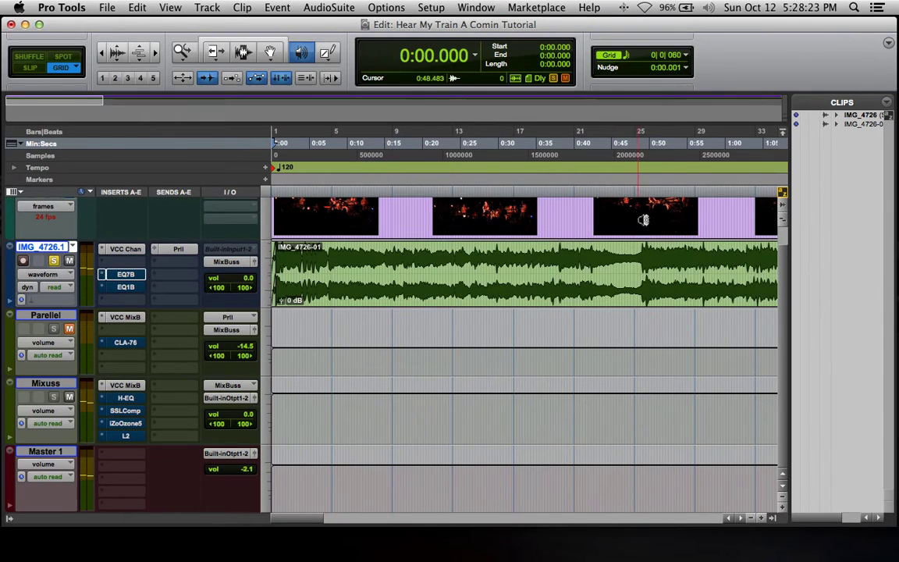
{"action": "left_click", "coordinate": [638, 156]}
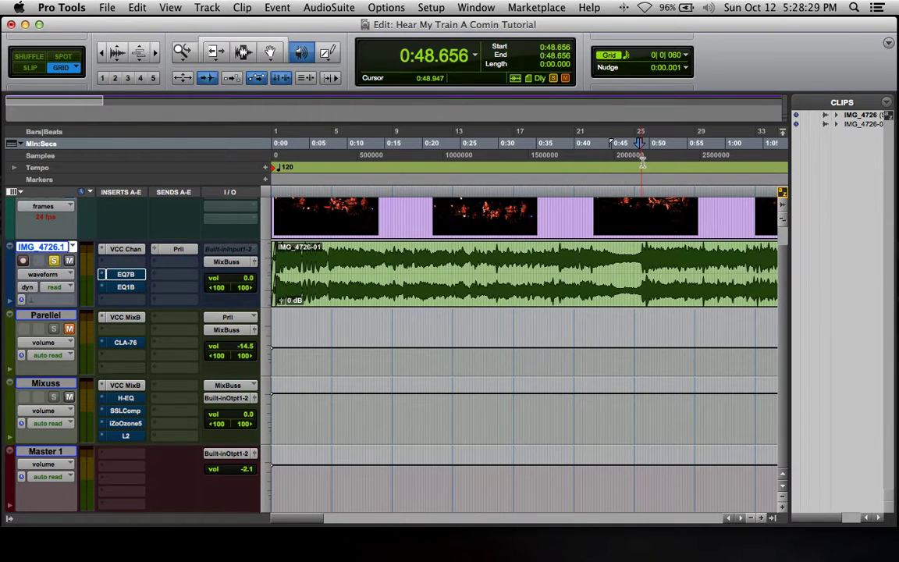
{"action": "key", "text": "space"}
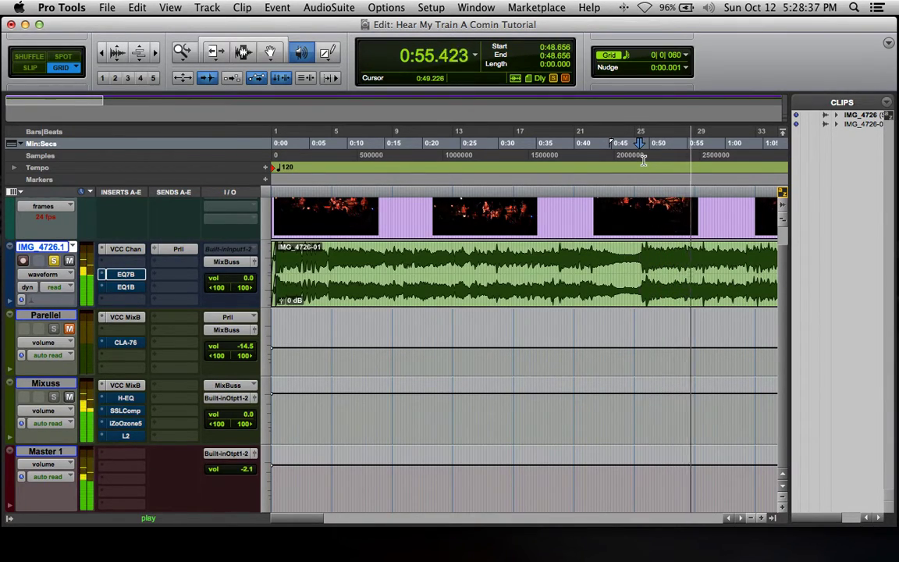
{"action": "scroll", "coordinate": [647, 292], "scroll_direction": "right", "scroll_amount": 10}
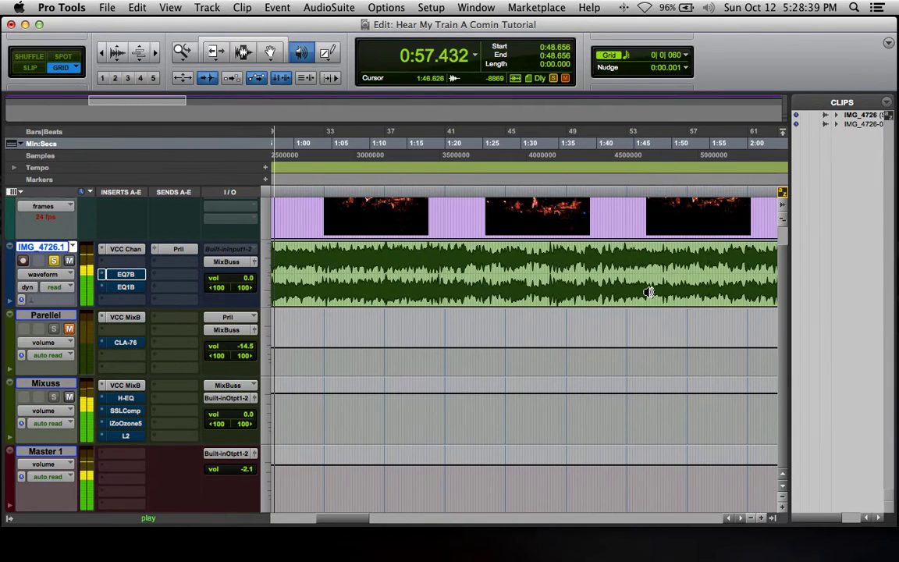
{"action": "scroll", "coordinate": [644, 292], "scroll_direction": "left", "scroll_amount": 5}
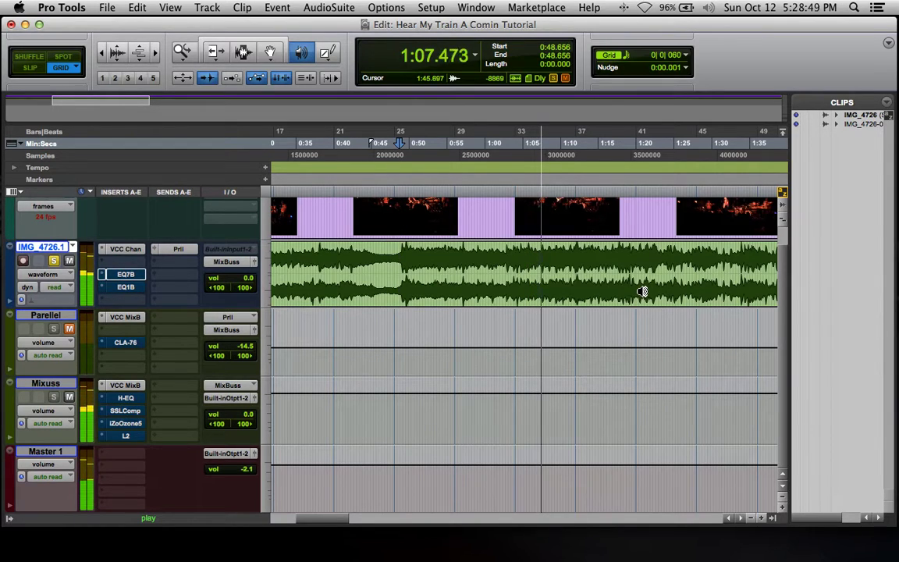
{"action": "key", "text": "space"}
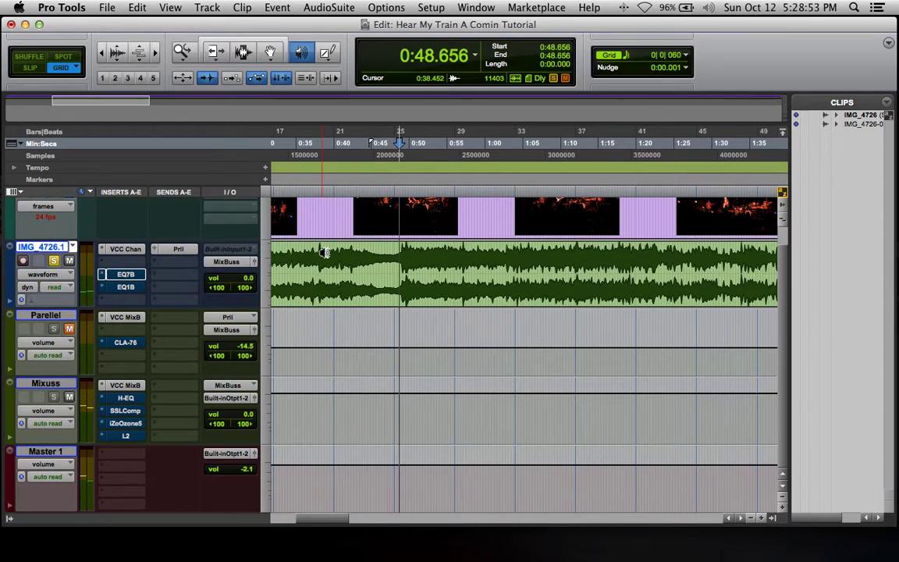
View the settings of the IMG_4726.1 track's Prll send, and close its window.
{"action": "left_click", "coordinate": [178, 248]}
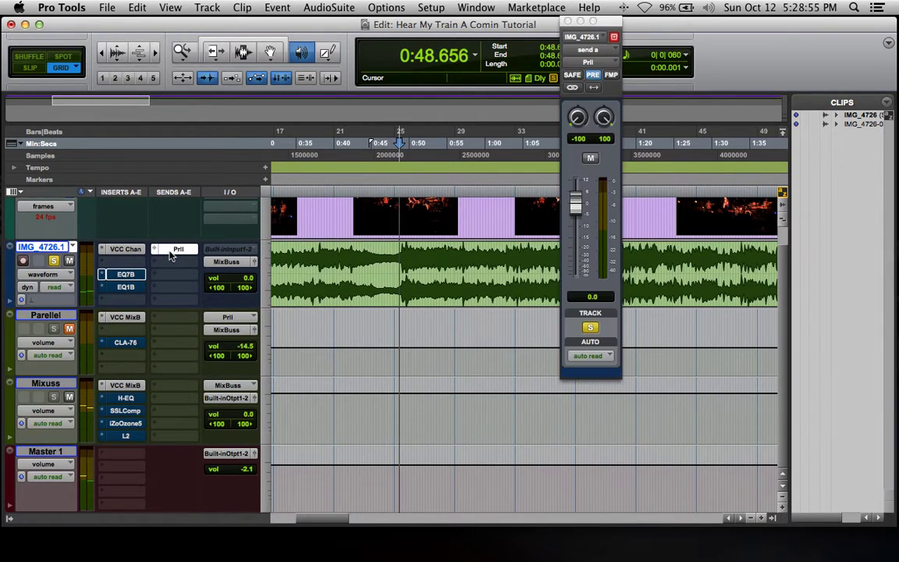
{"action": "left_click", "coordinate": [569, 21]}
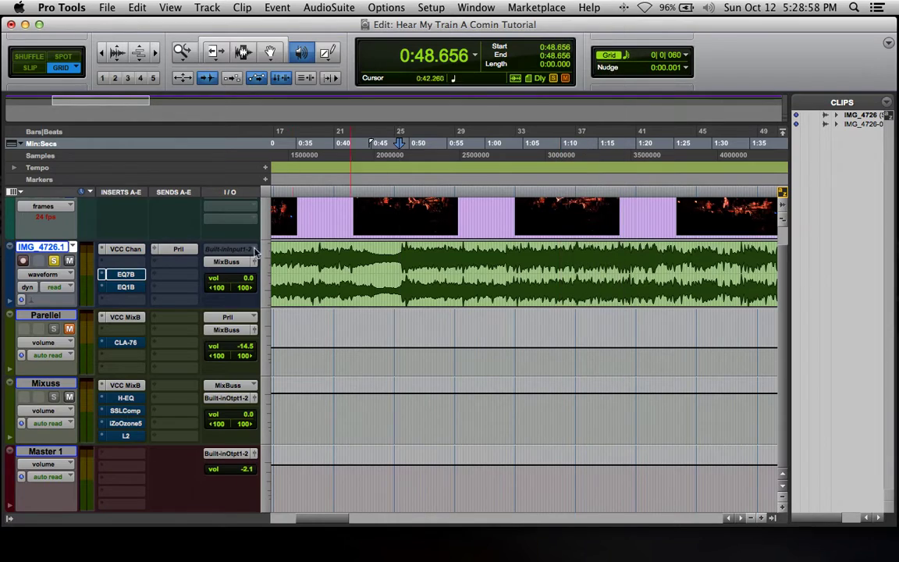
Take the Parellel track's CLA-76 compressor out of bypass, unmute Parellel and mute IMG_4726.1 to isolate the parallel signal.
{"action": "left_click", "coordinate": [126, 344]}
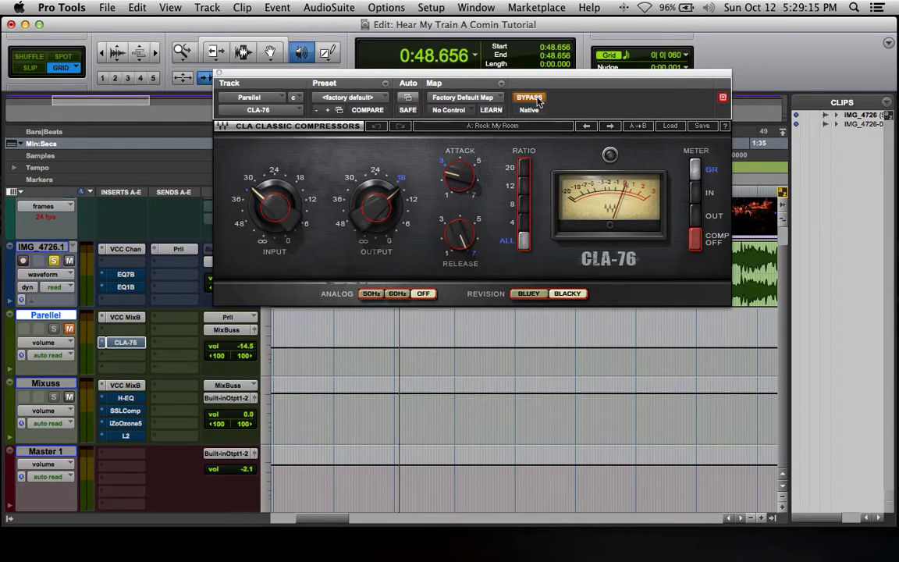
{"action": "left_click", "coordinate": [534, 100]}
{"action": "left_click_drag", "start_coordinate": [254, 75], "coordinate": [289, 66]}
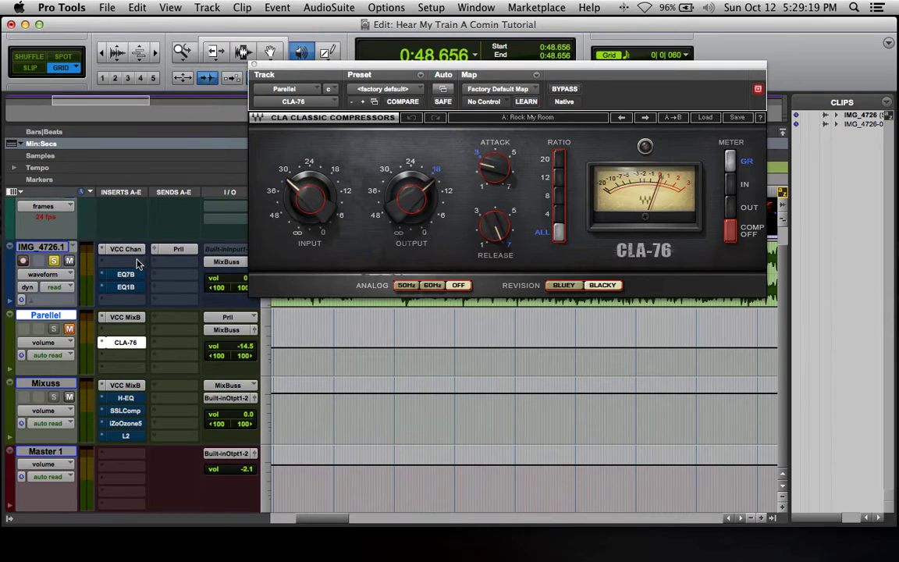
{"action": "left_click", "coordinate": [69, 261]}
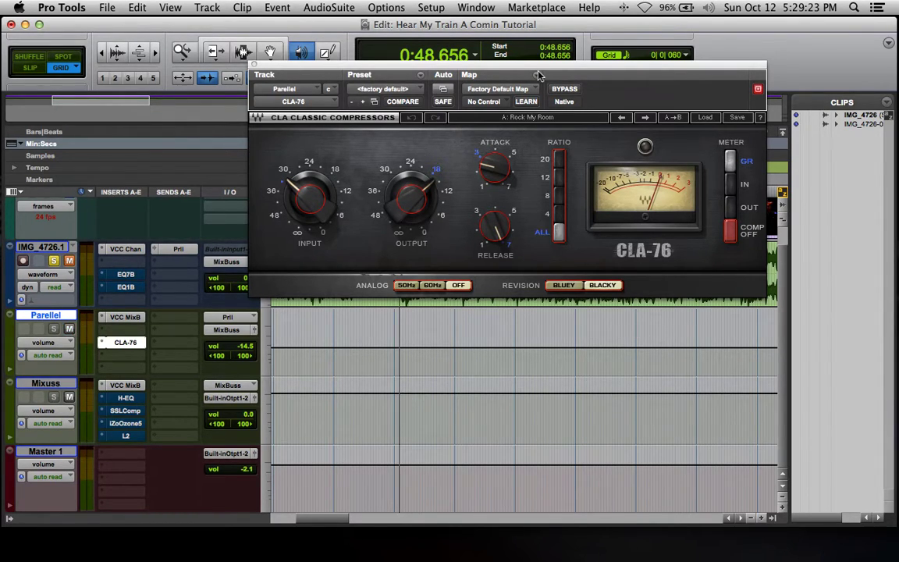
Play the passage with the Mix window shown, and set the CLA-76's attack to 2.49 and input to -32.0.
{"action": "key", "text": "space"}
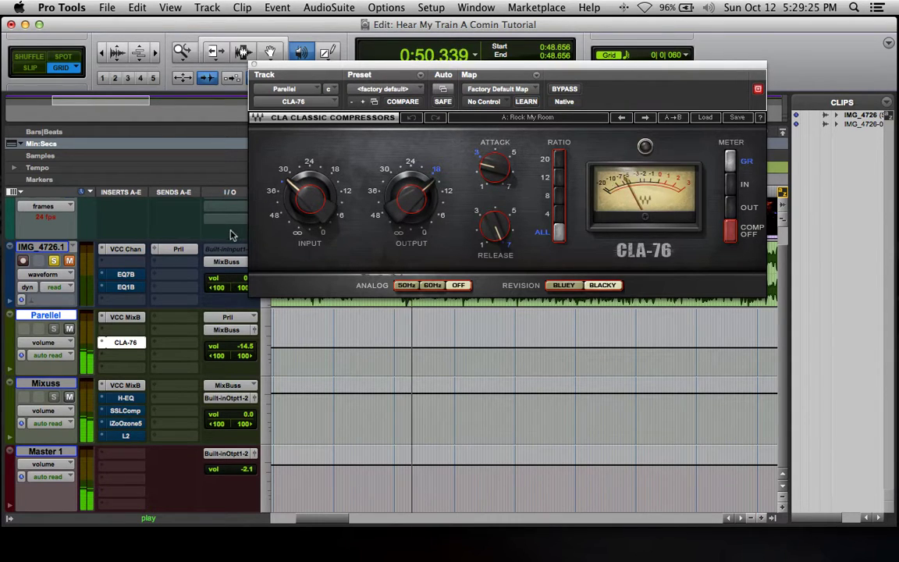
{"action": "key", "text": "super+equal"}
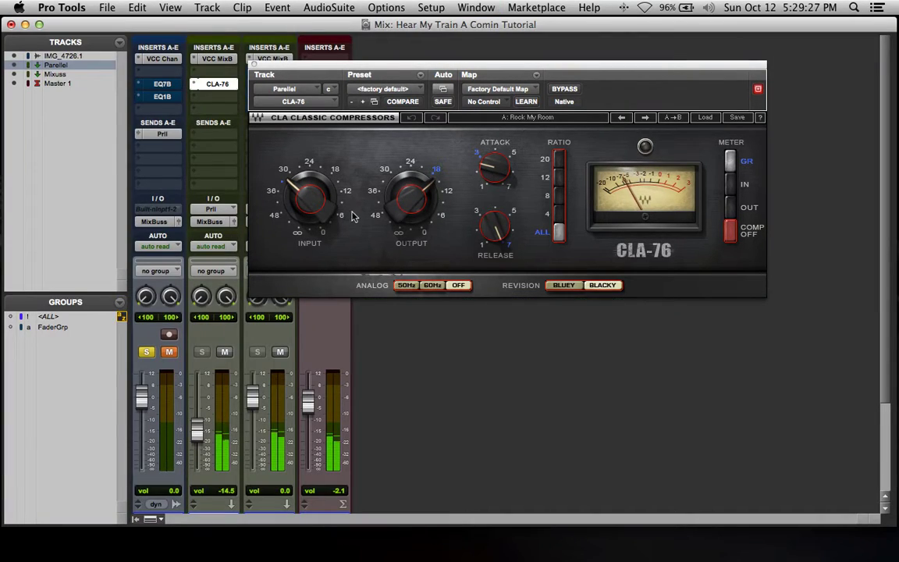
{"action": "left_click_drag", "start_coordinate": [428, 70], "coordinate": [455, 72]}
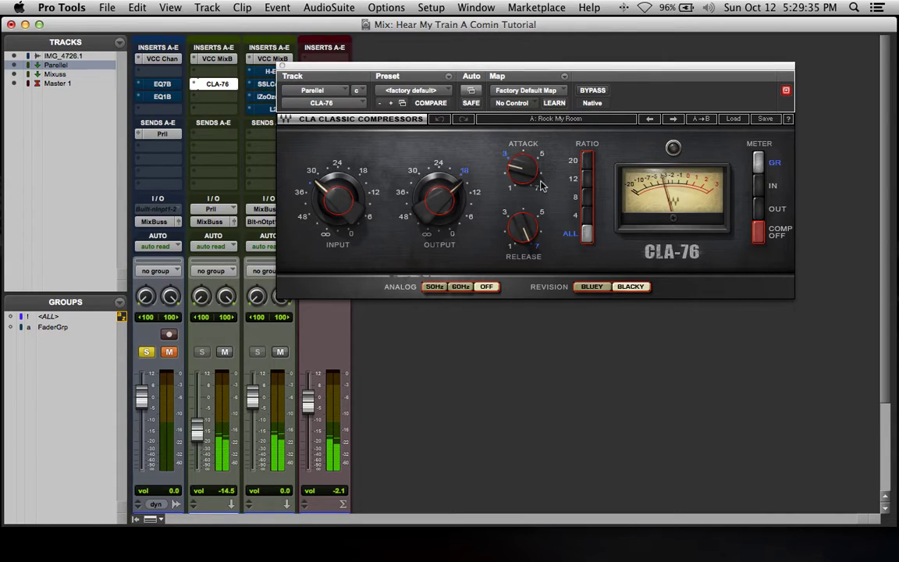
{"action": "left_click_drag", "start_coordinate": [528, 179], "coordinate": [528, 173]}
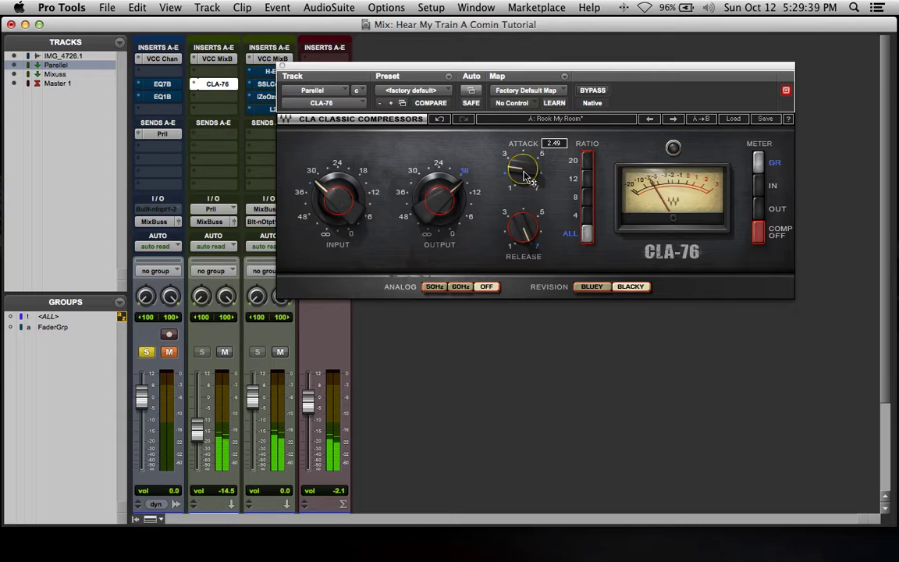
{"action": "mouse_move", "coordinate": [526, 171]}
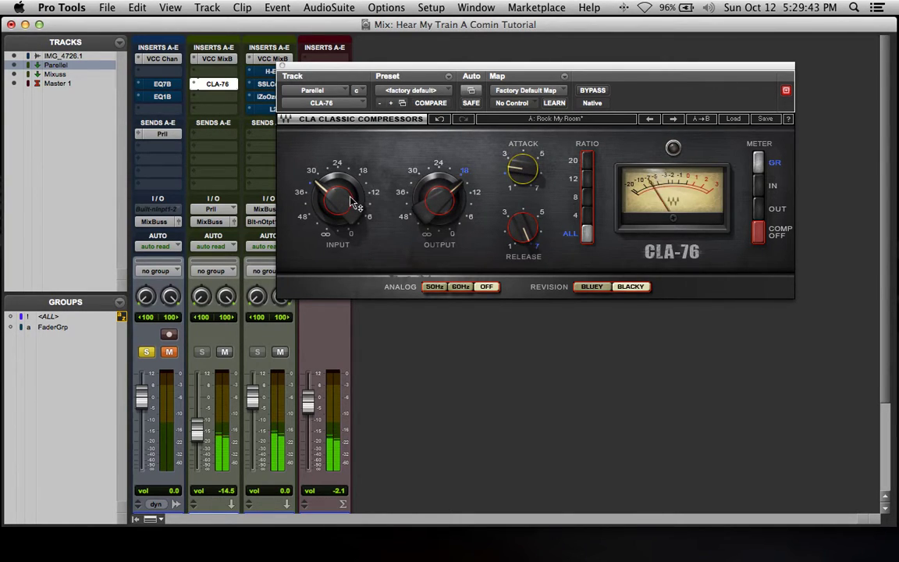
{"action": "mouse_move", "coordinate": [348, 202]}
{"action": "left_click_drag", "start_coordinate": [353, 204], "coordinate": [349, 202]}
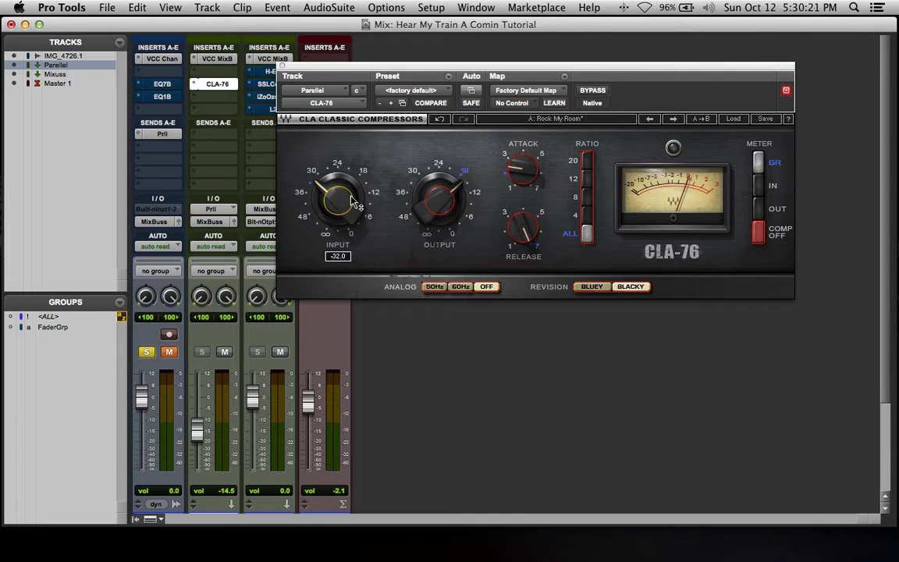
Play the parallel-compressed passage again in the Edit window, close the CLA-76 window and bypass the compressor.
{"action": "key", "text": "super+equal"}
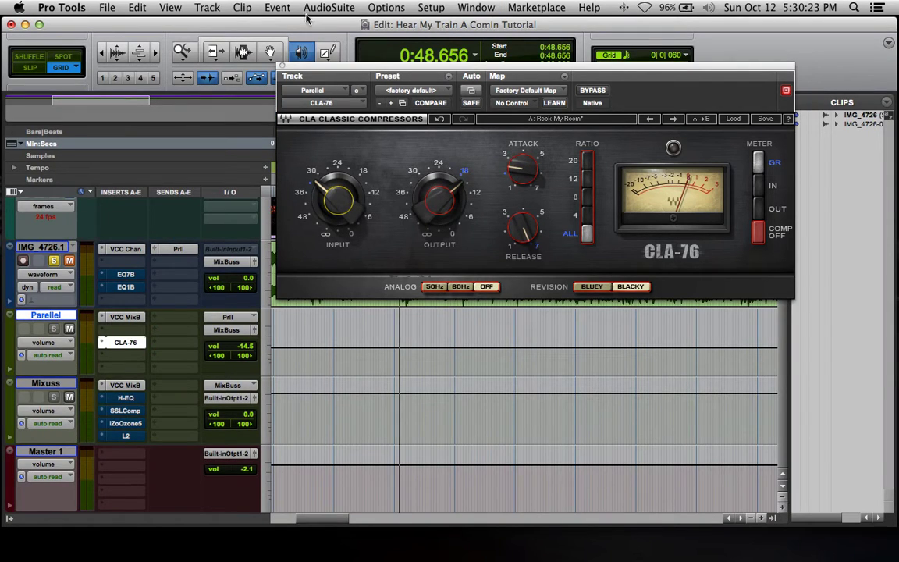
{"action": "left_click_drag", "start_coordinate": [325, 71], "coordinate": [324, 301]}
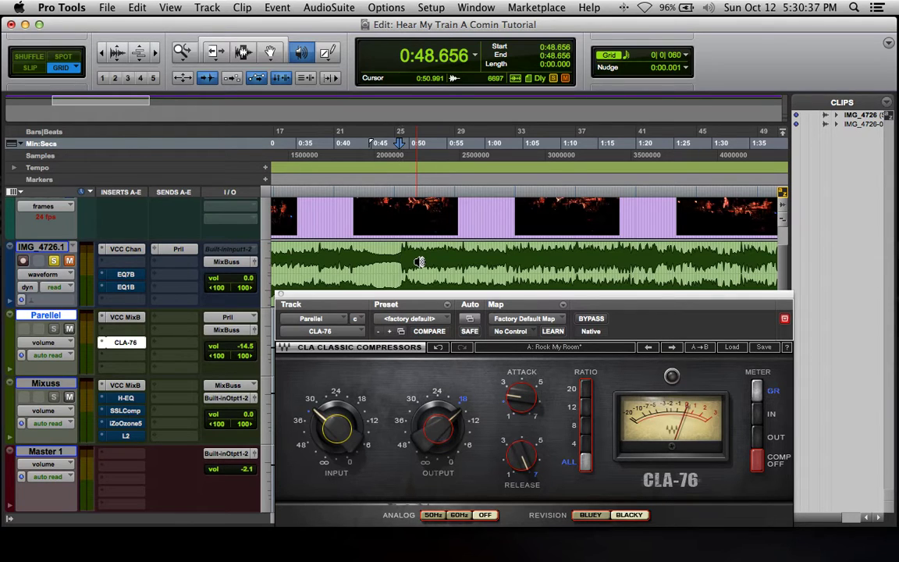
{"action": "left_click_drag", "start_coordinate": [336, 300], "coordinate": [328, 257]}
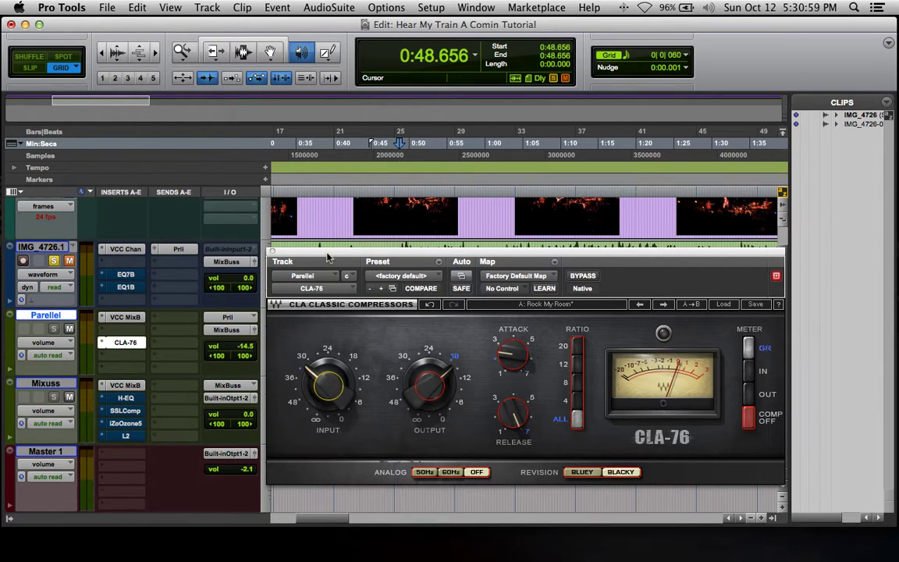
{"action": "key", "text": "space"}
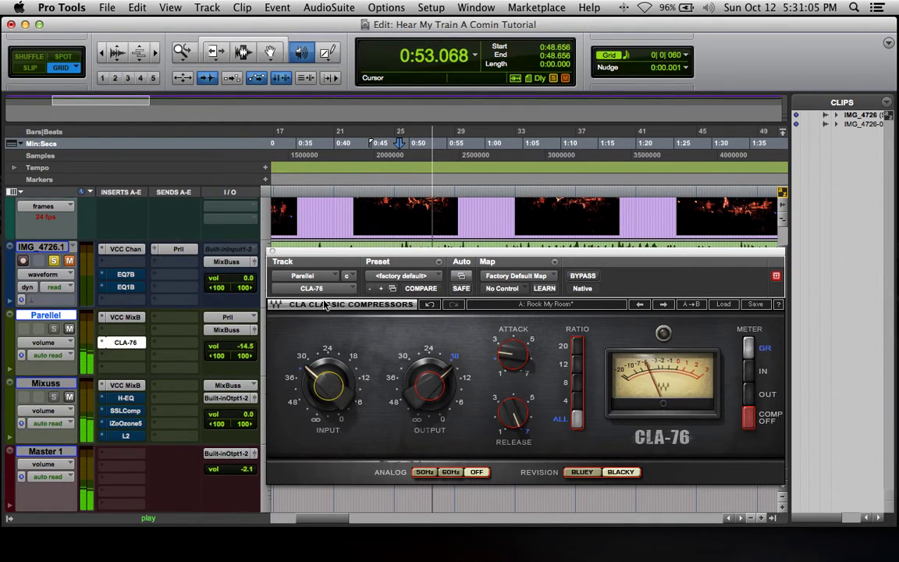
{"action": "key", "text": "space"}
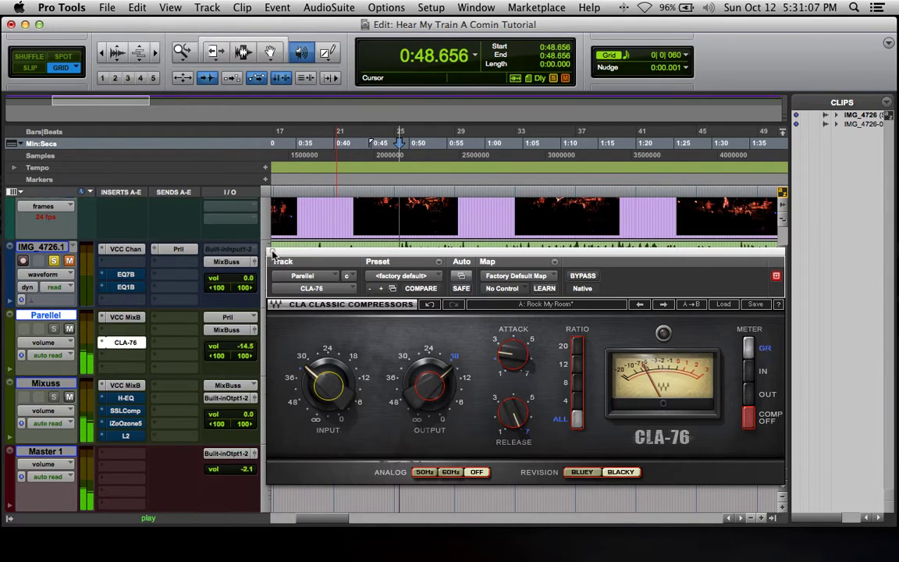
{"action": "left_click", "coordinate": [125, 341]}
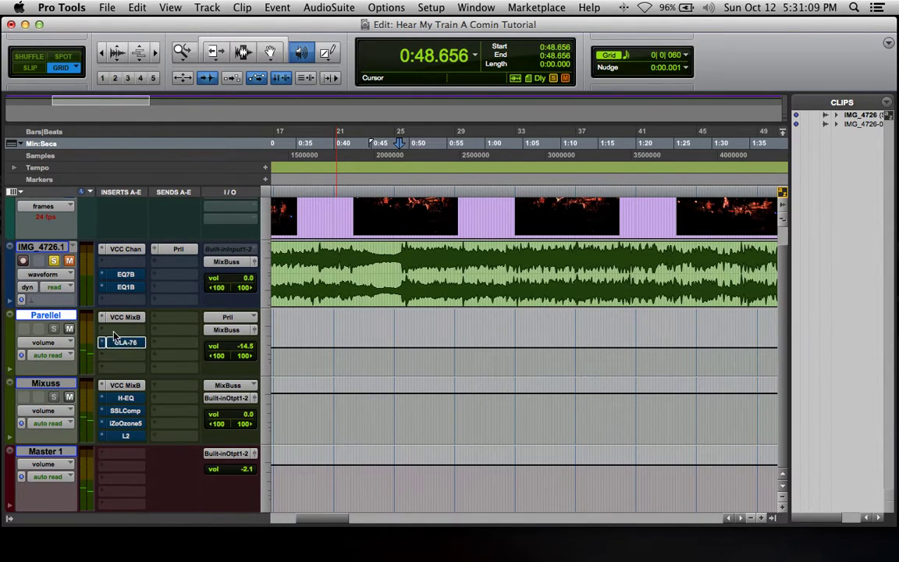
Insert the stereo bombfactory BF76 multichannel plug-in above the CLA-76 on the Parellel track.
{"action": "left_click", "coordinate": [125, 329]}
{"action": "mouse_move", "coordinate": [160, 353]}
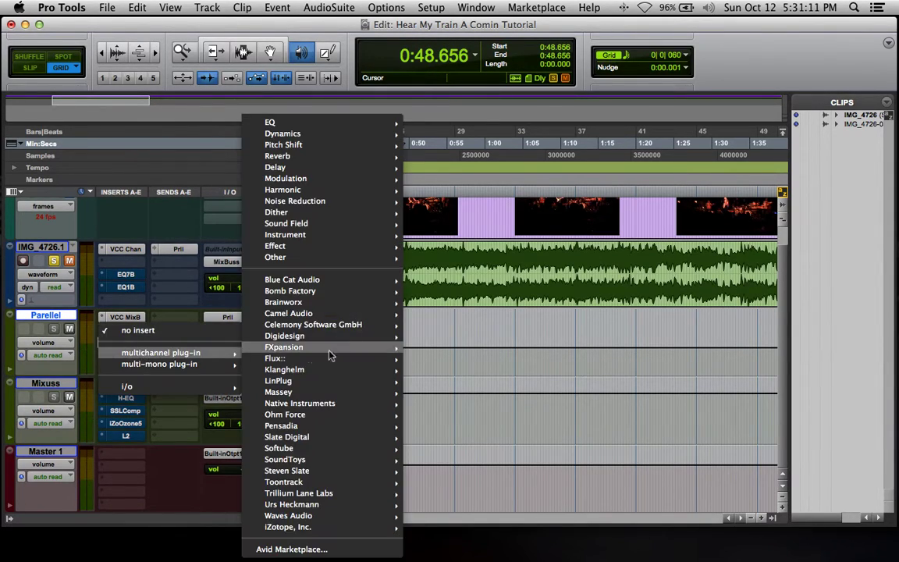
{"action": "mouse_move", "coordinate": [365, 287]}
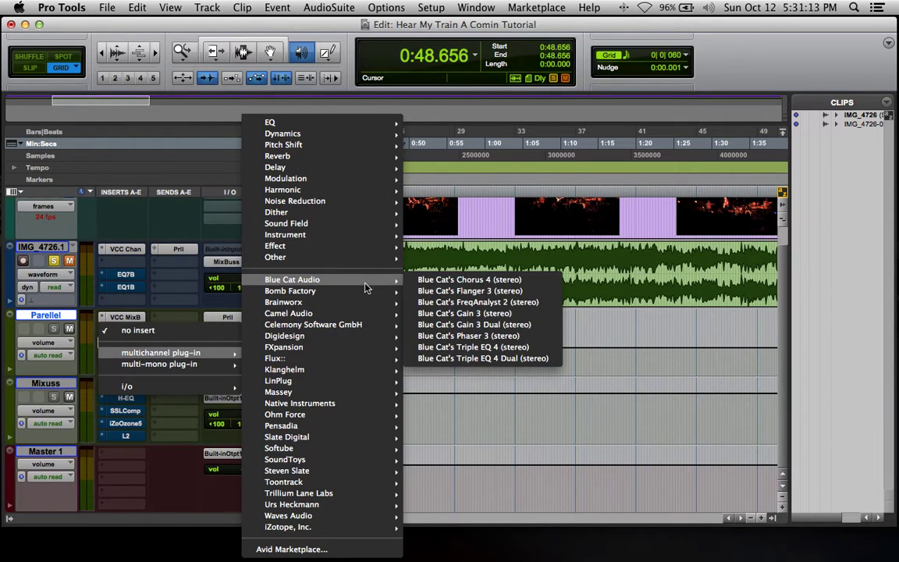
{"action": "mouse_move", "coordinate": [375, 342]}
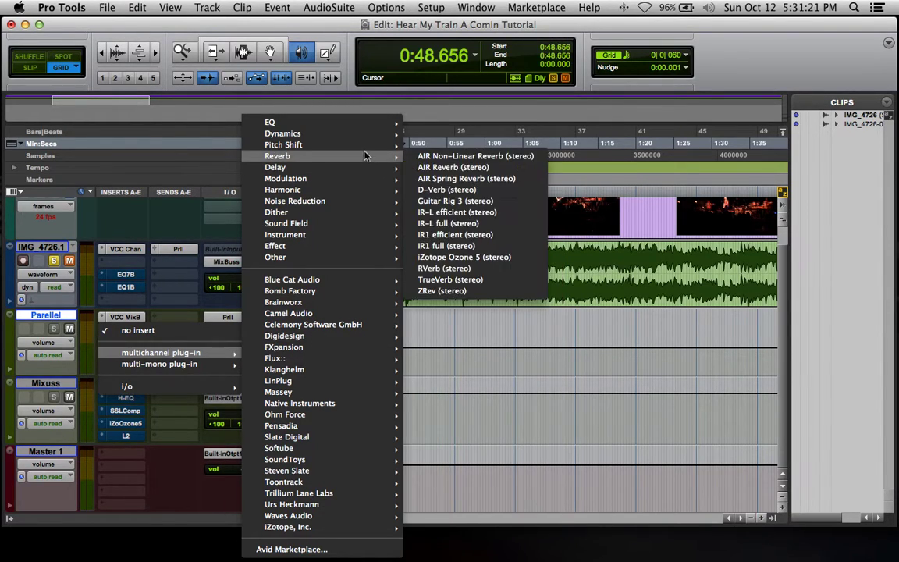
{"action": "mouse_move", "coordinate": [360, 141]}
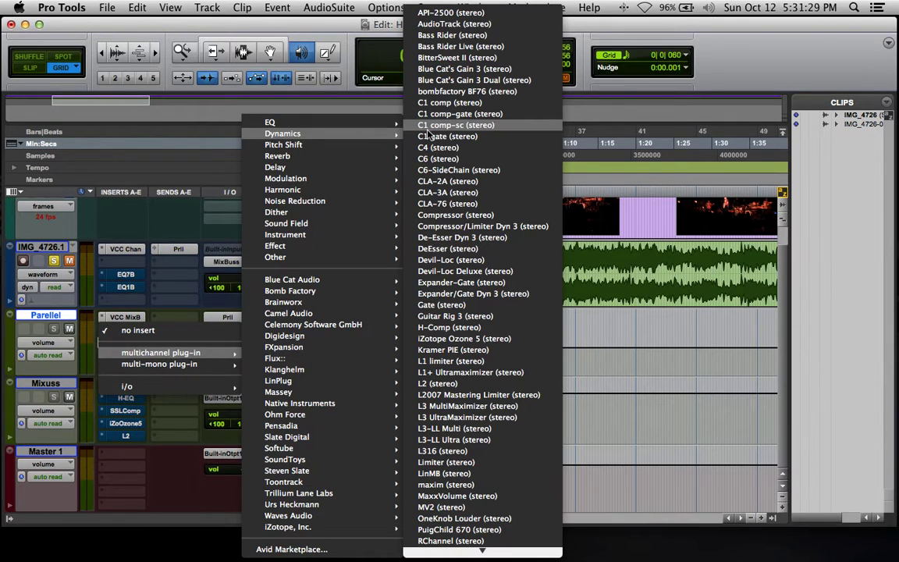
{"action": "left_click", "coordinate": [447, 204]}
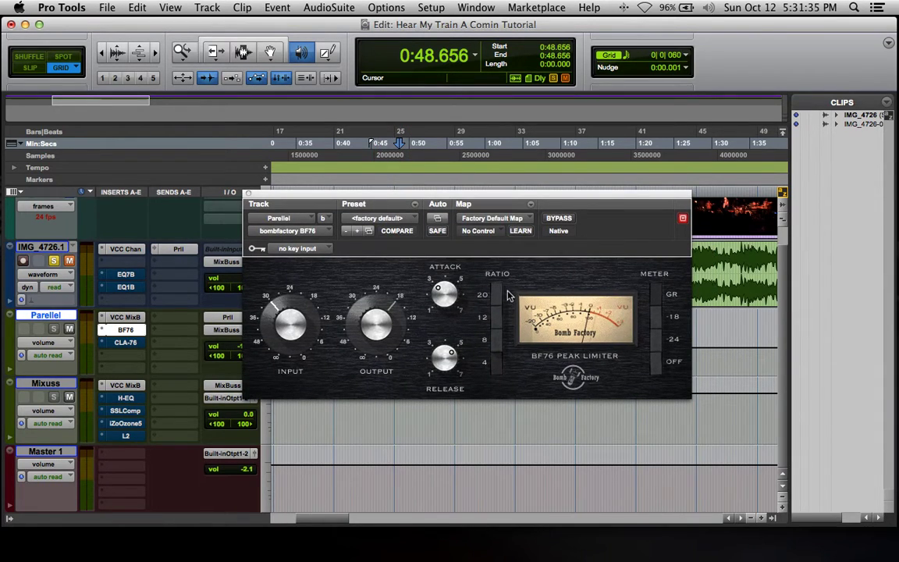
Adjust the BF76's ratio, attack and release, and raise its input gain during playback.
{"action": "left_click", "coordinate": [497, 297]}
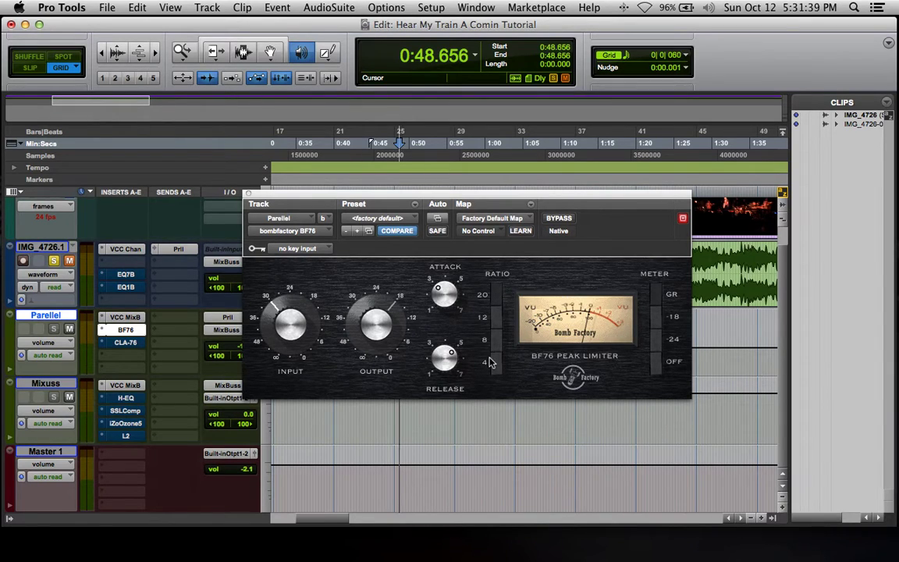
{"action": "key", "text": "space"}
{"action": "left_click_drag", "start_coordinate": [438, 295], "coordinate": [438, 301]}
{"action": "left_click_drag", "start_coordinate": [443, 353], "coordinate": [449, 343]}
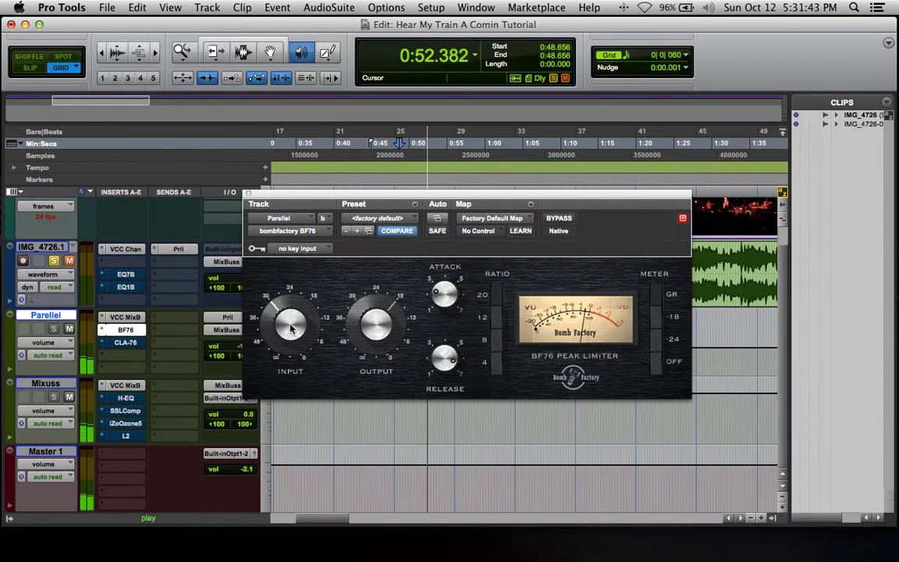
{"action": "left_click_drag", "start_coordinate": [292, 320], "coordinate": [294, 316]}
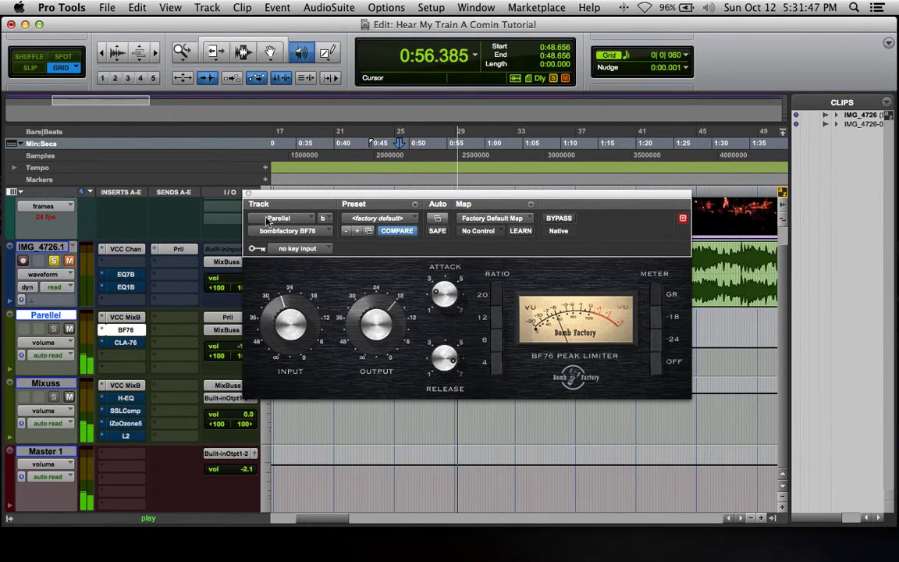
Close the BF76 window, stop playback and remove the BF76 from the Parellel track.
{"action": "left_click", "coordinate": [249, 193]}
{"action": "key", "text": "space"}
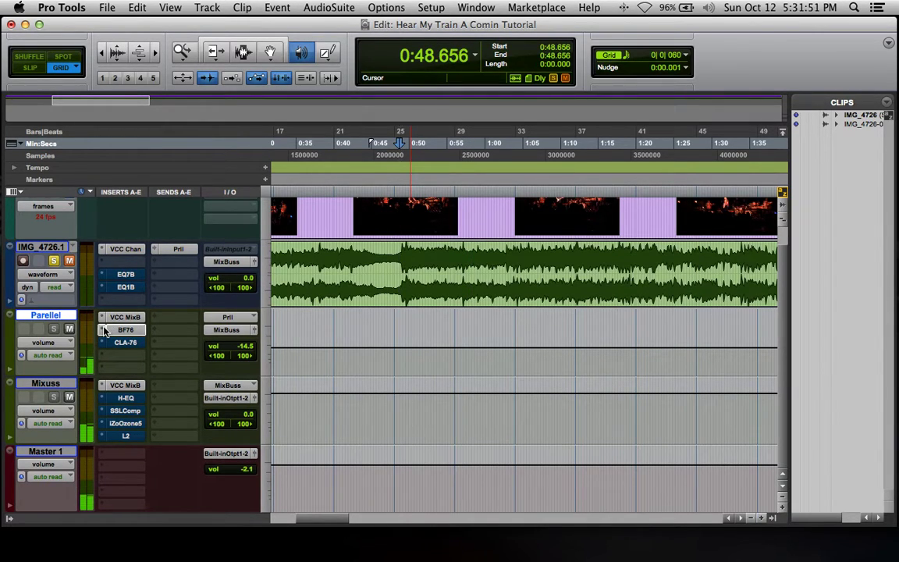
{"action": "left_click", "coordinate": [103, 329]}
{"action": "left_click", "coordinate": [149, 313]}
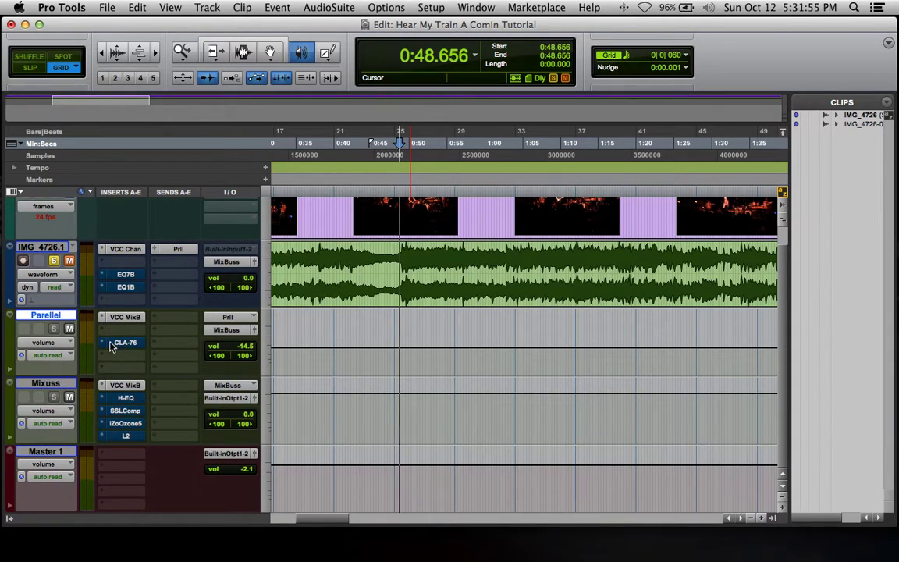
Insert the stereo Waves PuigChild 670 multichannel plug-in above the CLA-76 on the Parellel track.
{"action": "left_click", "coordinate": [122, 344]}
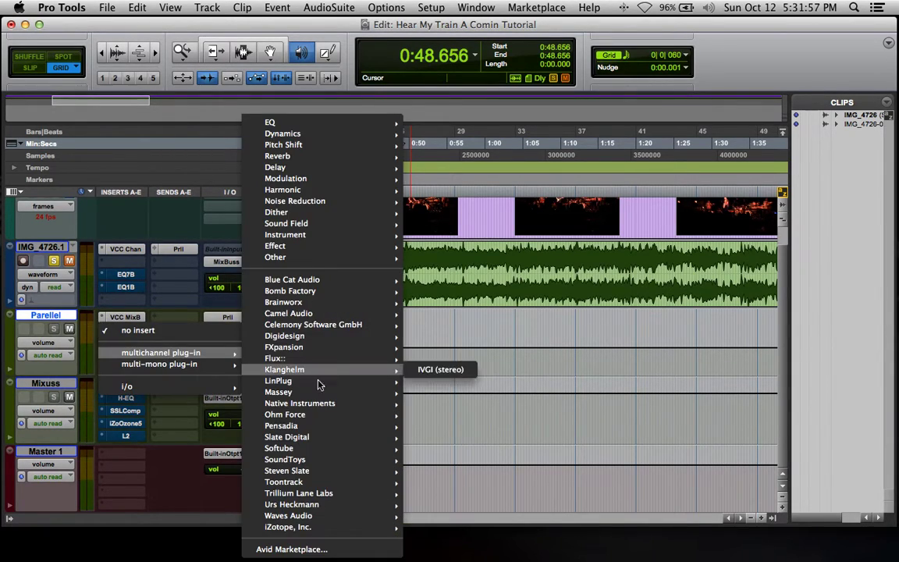
{"action": "mouse_move", "coordinate": [359, 515]}
{"action": "scroll", "coordinate": [427, 496], "scroll_direction": "down", "scroll_amount": 20}
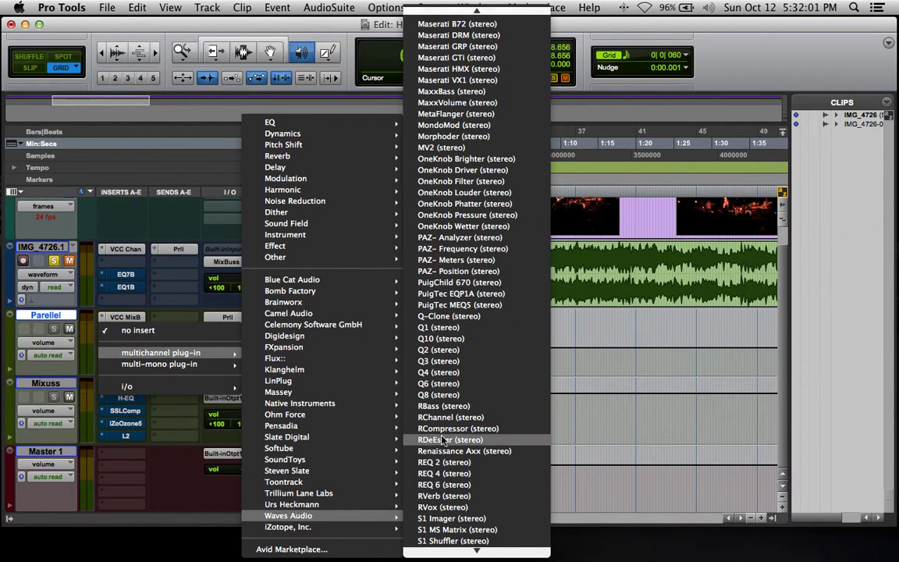
{"action": "left_click", "coordinate": [513, 289]}
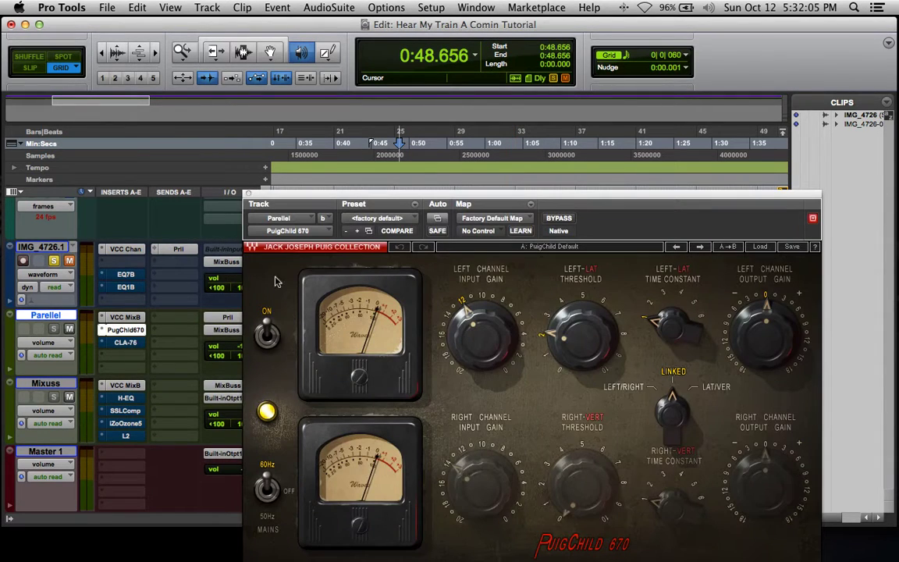
Set the PuigChild 670's left channel input gain to 10 and left threshold to 5 during playback.
{"action": "left_click_drag", "start_coordinate": [389, 195], "coordinate": [314, 112]}
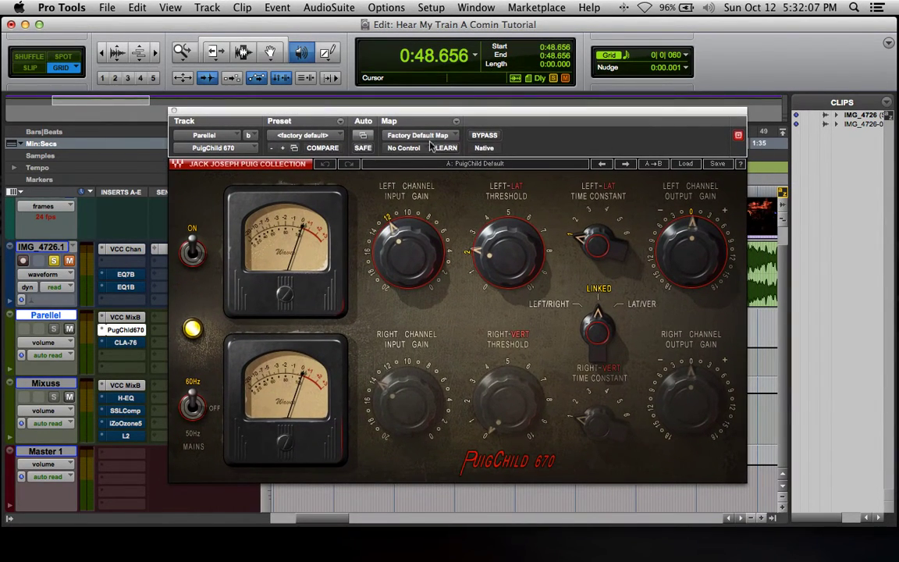
{"action": "mouse_move", "coordinate": [415, 246]}
{"action": "left_mouse_down"}
{"action": "mouse_move", "coordinate": [418, 237]}
{"action": "mouse_move", "coordinate": [410, 243]}
{"action": "left_mouse_up"}
{"action": "left_click_drag", "start_coordinate": [502, 256], "coordinate": [502, 229]}
{"action": "left_click", "coordinate": [427, 269]}
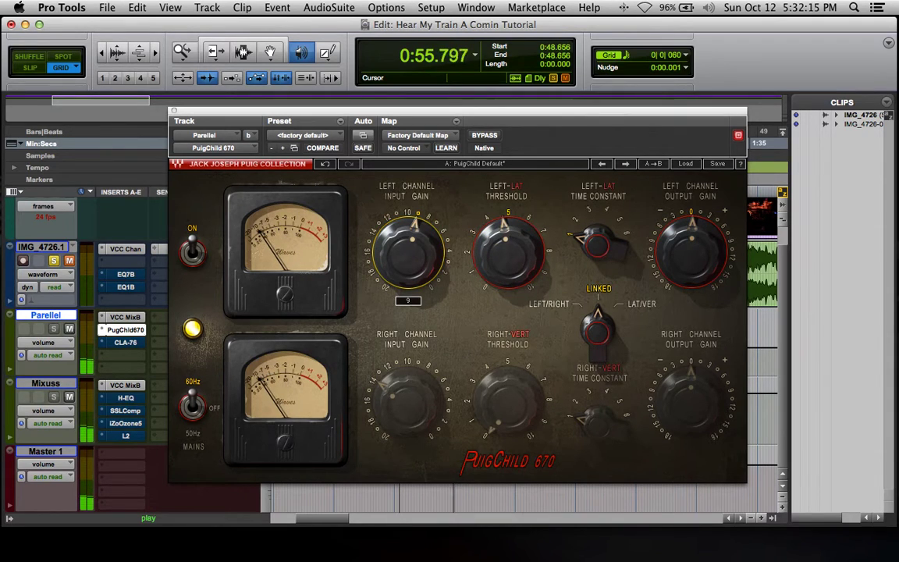
{"action": "left_click_drag", "start_coordinate": [428, 269], "coordinate": [428, 273]}
{"action": "left_click_drag", "start_coordinate": [497, 250], "coordinate": [497, 248]}
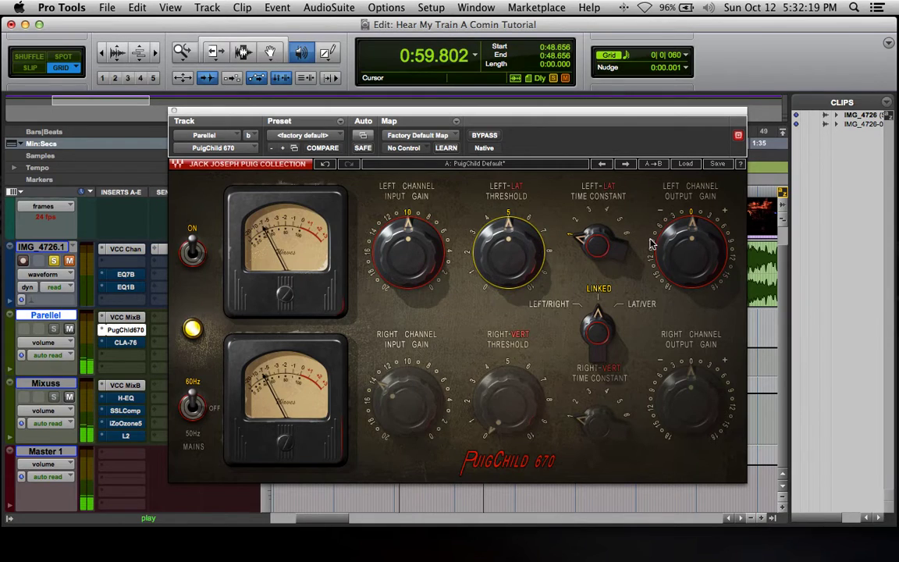
Raise the PuigChild 670's left channel output gain to +9, bypass the plug-in and stop playback.
{"action": "left_click", "coordinate": [675, 256]}
{"action": "left_click_drag", "start_coordinate": [672, 250], "coordinate": [672, 222]}
{"action": "left_click", "coordinate": [482, 137]}
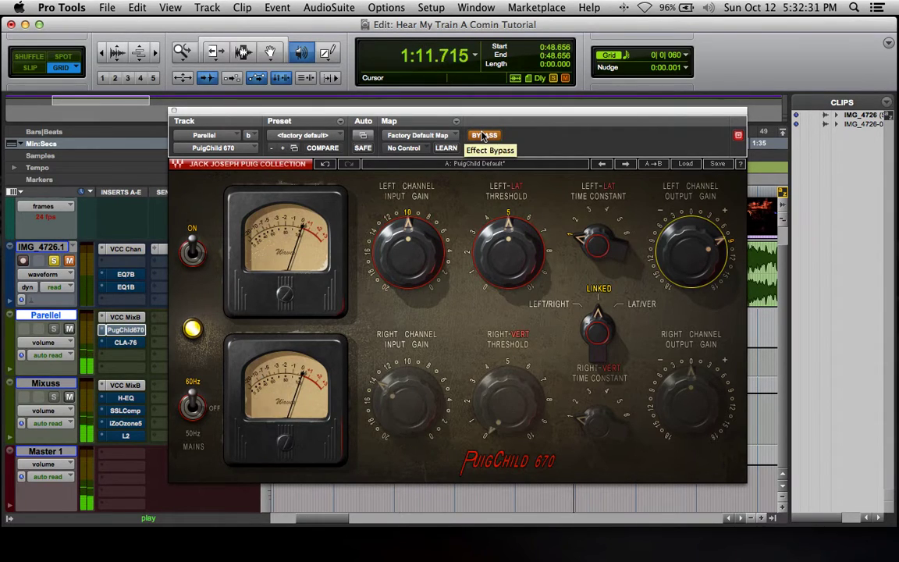
{"action": "key", "text": "space"}
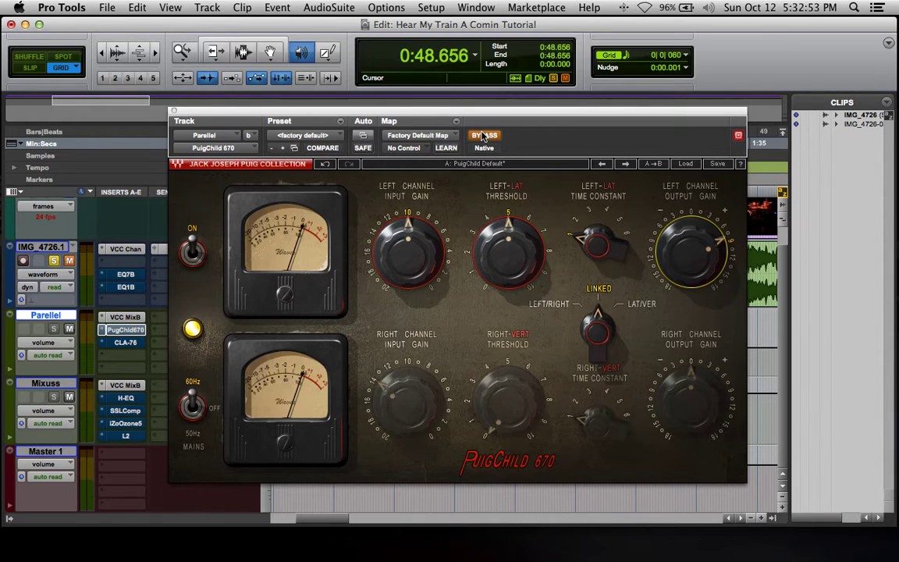
Reset the PuigChild 670's left channel output gain to 0 and take the plug-in out of bypass during playback.
{"action": "left_click_drag", "start_coordinate": [696, 233], "coordinate": [697, 267]}
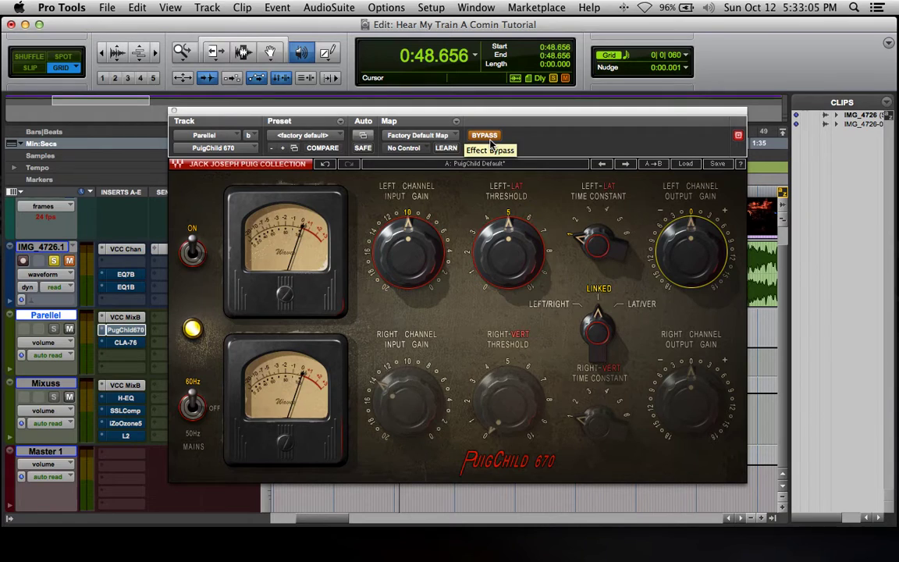
{"action": "key", "text": "space"}
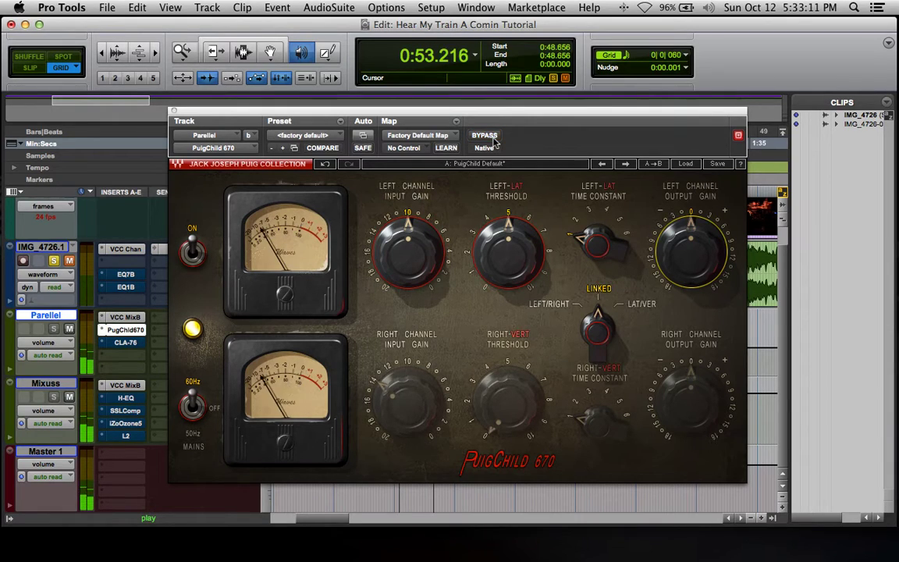
{"action": "left_click", "coordinate": [493, 140]}
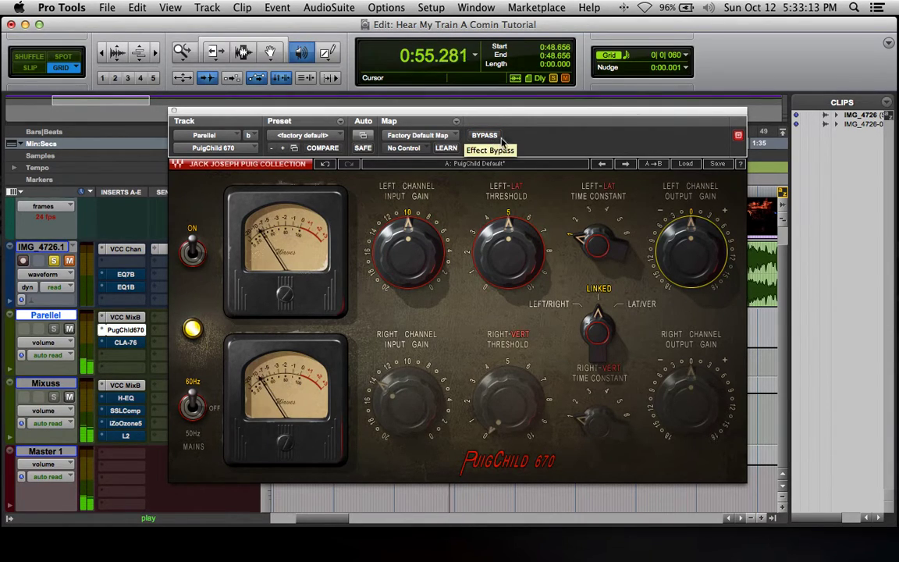
{"action": "key", "text": "space"}
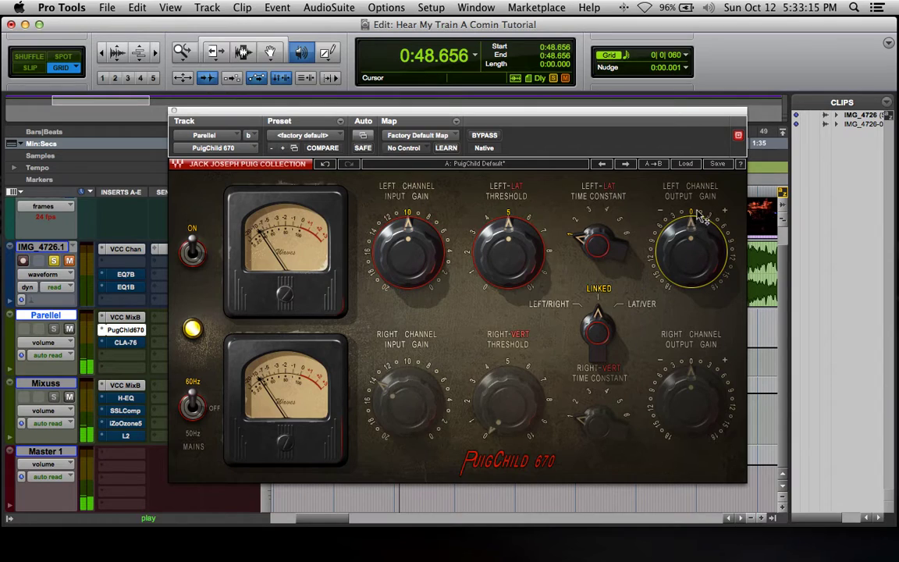
Set the PuigChild 670's left channel output gain to +6 and compare the bypassed and active sound during playback.
{"action": "left_click_drag", "start_coordinate": [697, 232], "coordinate": [697, 258]}
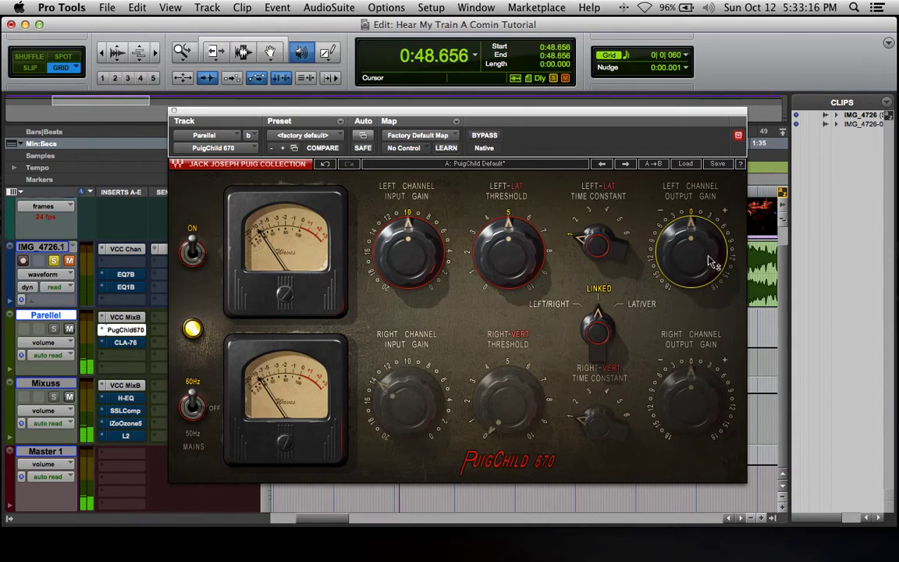
{"action": "double_click", "coordinate": [713, 214]}
{"action": "left_click_drag", "start_coordinate": [705, 234], "coordinate": [704, 209]}
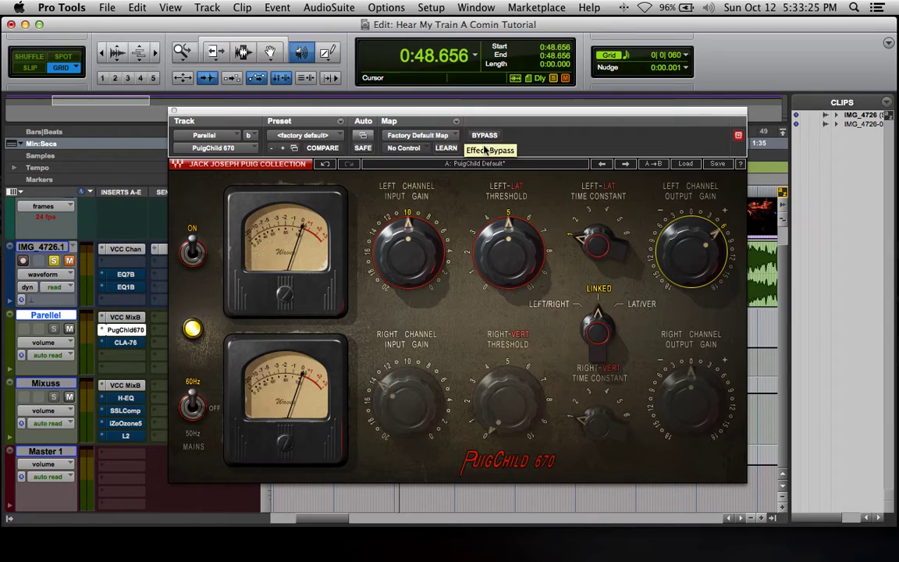
{"action": "key", "text": "space"}
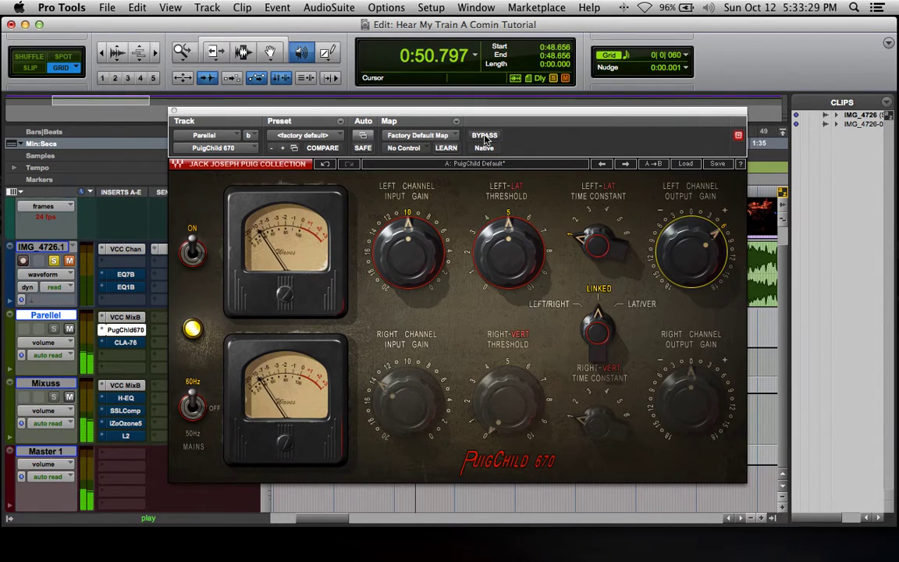
{"action": "left_click", "coordinate": [484, 137]}
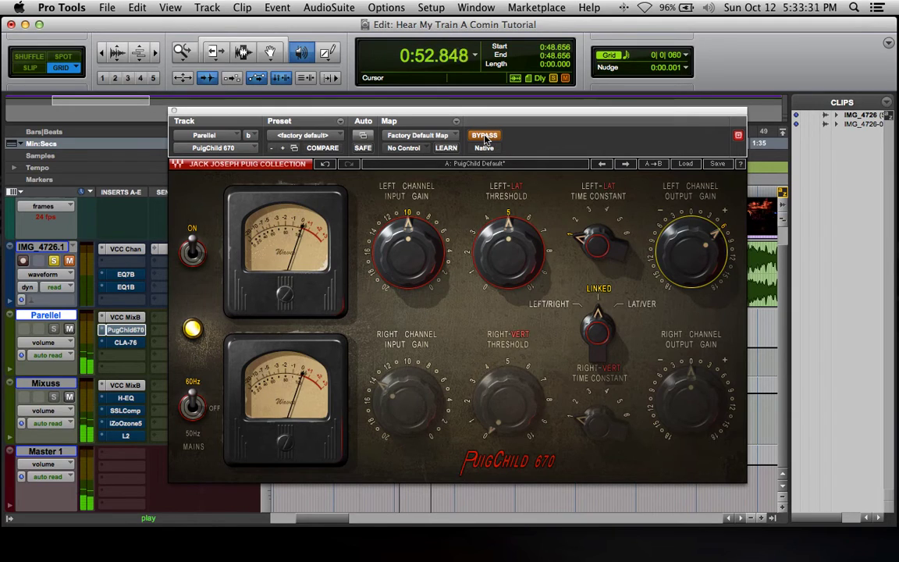
{"action": "left_click", "coordinate": [484, 136]}
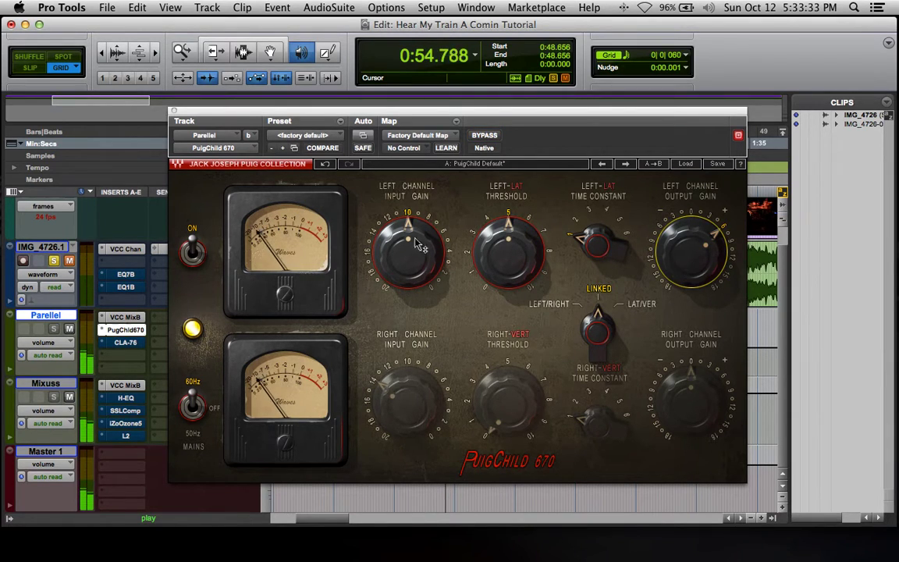
Set the PuigChild 670's left threshold to 6 and left channel output gain to +9, comparing against the bypassed sound.
{"action": "left_click_drag", "start_coordinate": [513, 243], "coordinate": [525, 243]}
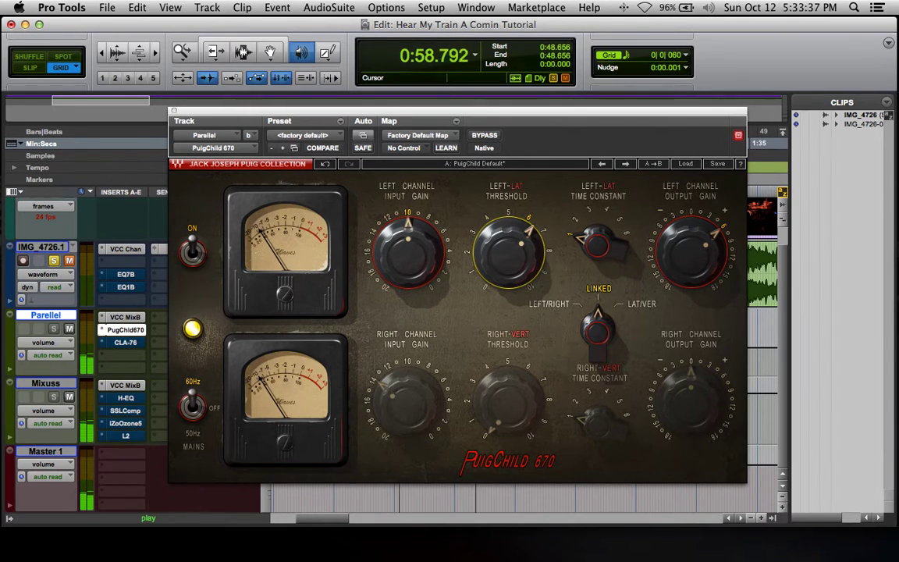
{"action": "left_click_drag", "start_coordinate": [688, 250], "coordinate": [688, 238]}
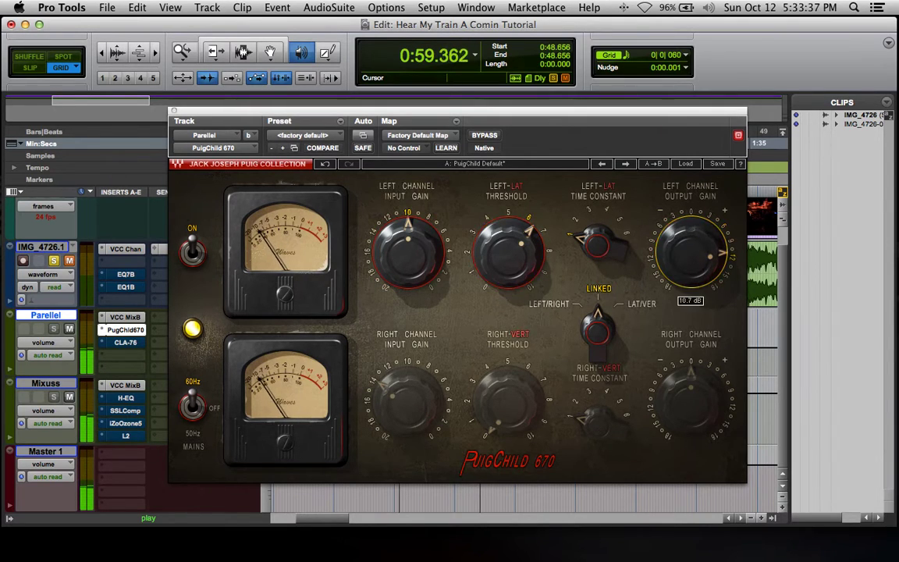
{"action": "left_click", "coordinate": [485, 136]}
{"action": "left_click", "coordinate": [485, 137]}
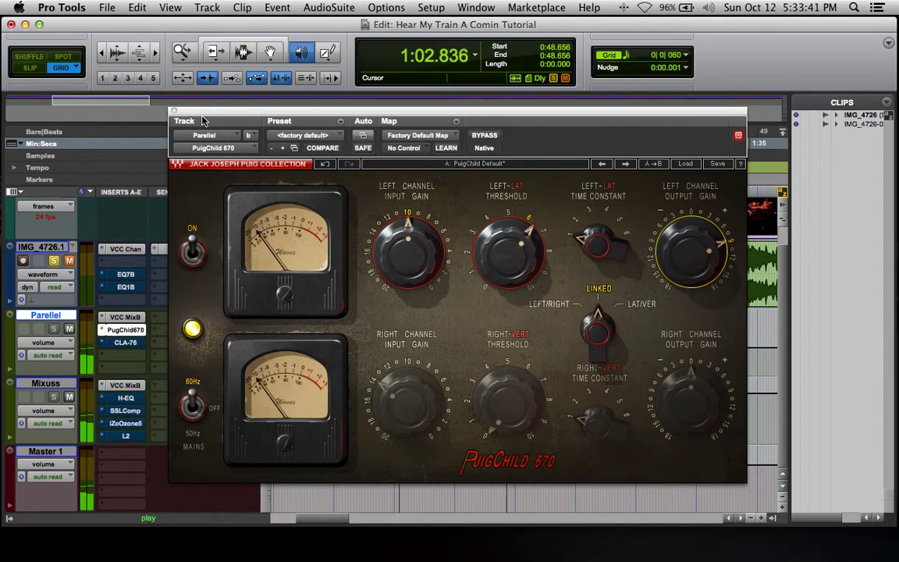
Close the PuigChild 670 window and unmute the IMG_4726.1 track in the Mix window.
{"action": "left_click", "coordinate": [173, 111]}
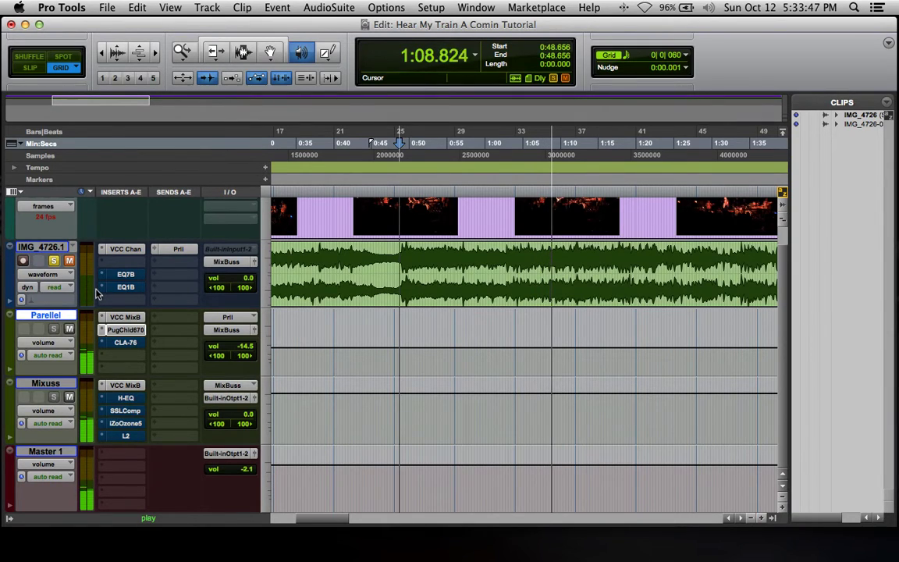
{"action": "key", "text": "super+equal"}
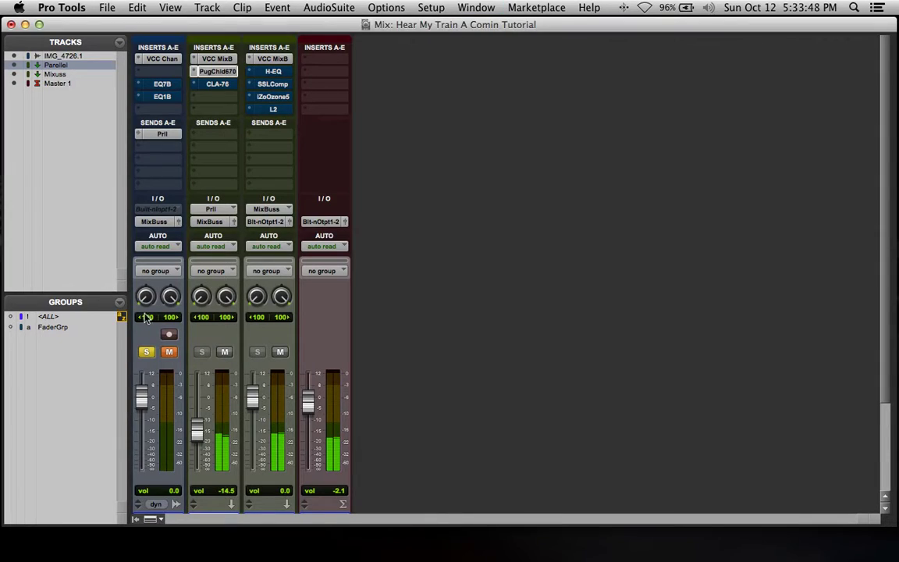
{"action": "left_click", "coordinate": [169, 353]}
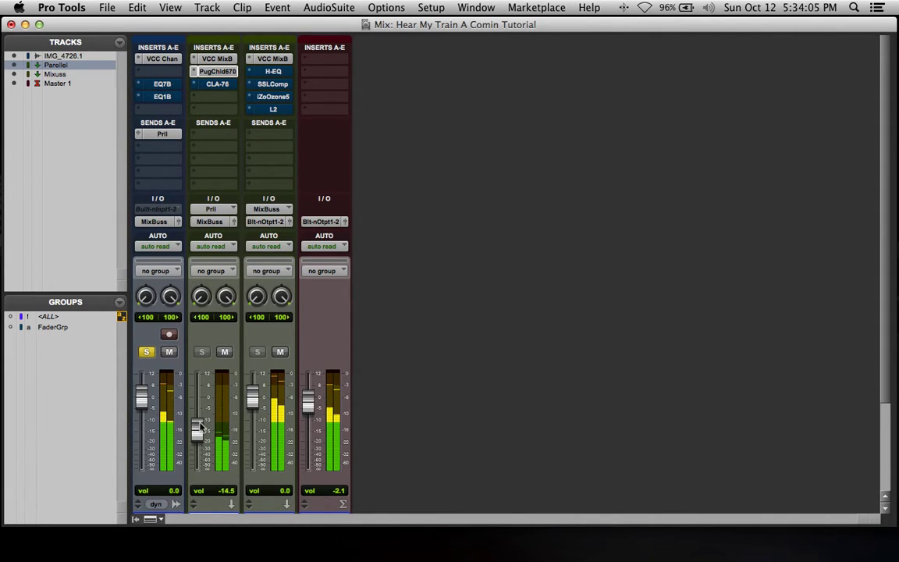
Lower the IMG_4726.1 volume to -4.0, pull the Parellel fader fully down and bring it back up to -17.8.
{"action": "scroll", "coordinate": [157, 402], "scroll_direction": "down", "scroll_amount": 1}
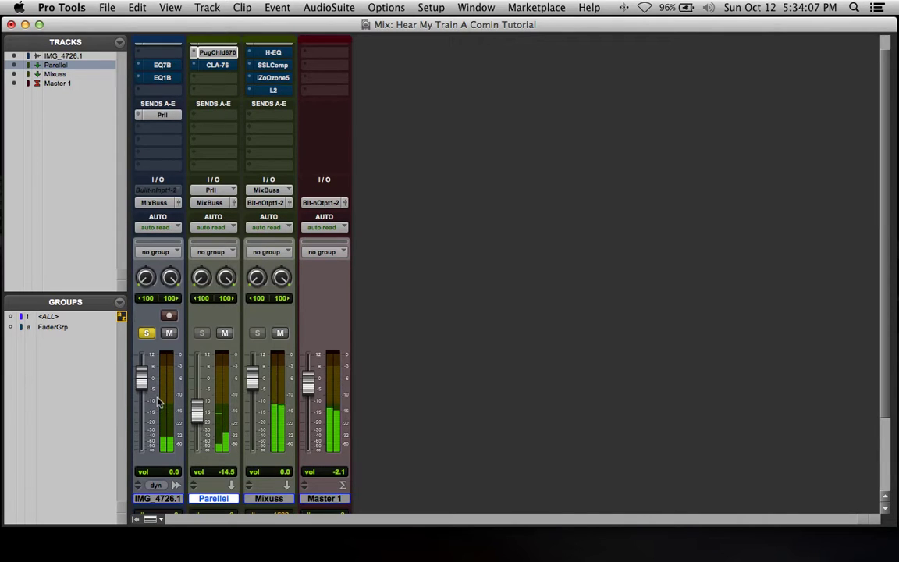
{"action": "left_click_drag", "start_coordinate": [141, 379], "coordinate": [140, 403]}
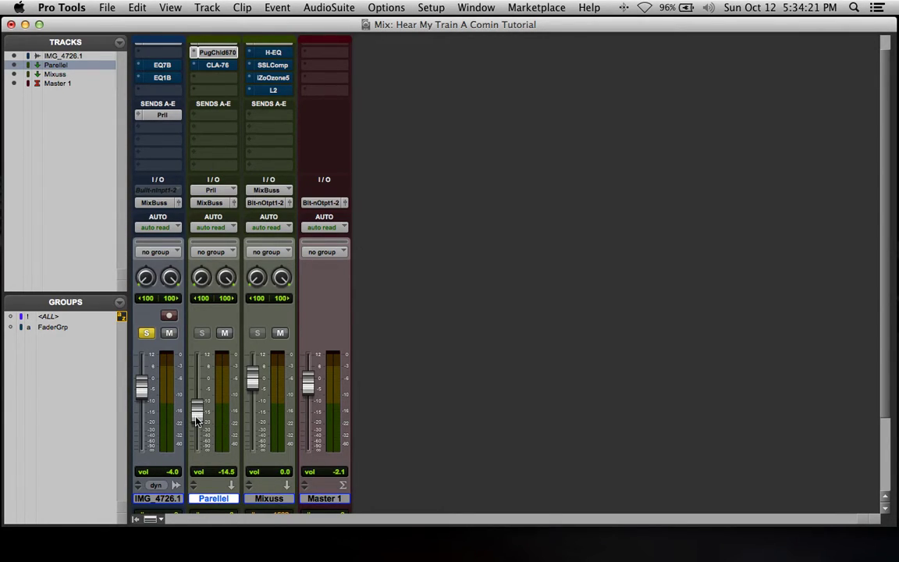
{"action": "left_click_drag", "start_coordinate": [197, 420], "coordinate": [199, 467]}
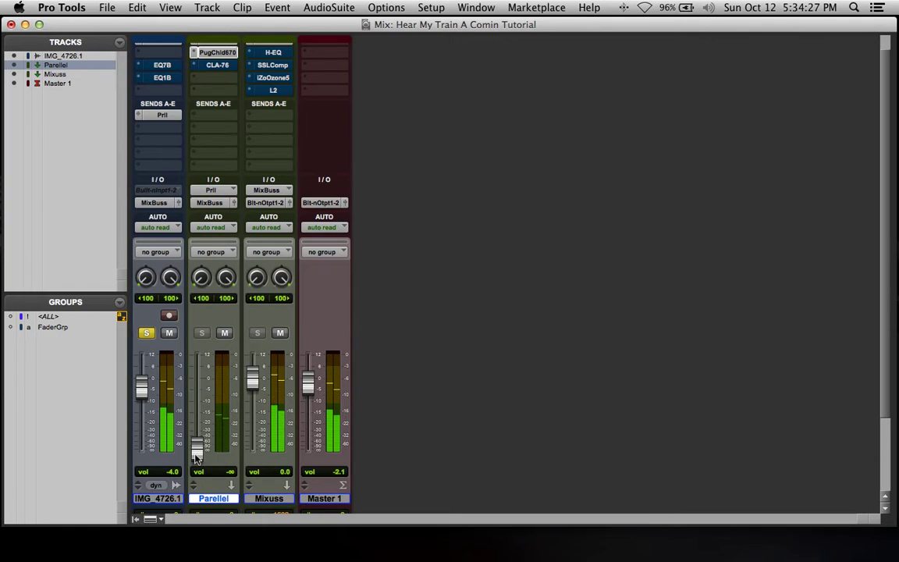
{"action": "left_click_drag", "start_coordinate": [195, 459], "coordinate": [198, 425]}
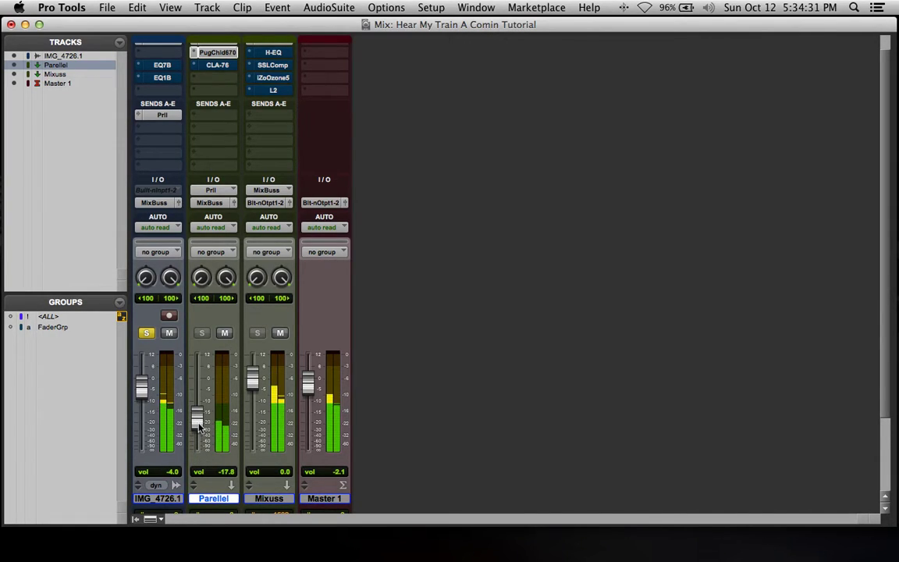
Move the playback position to 1:30.562 and raise the Parellel track's volume to -10.4 during playback.
{"action": "key", "text": "super+equal"}
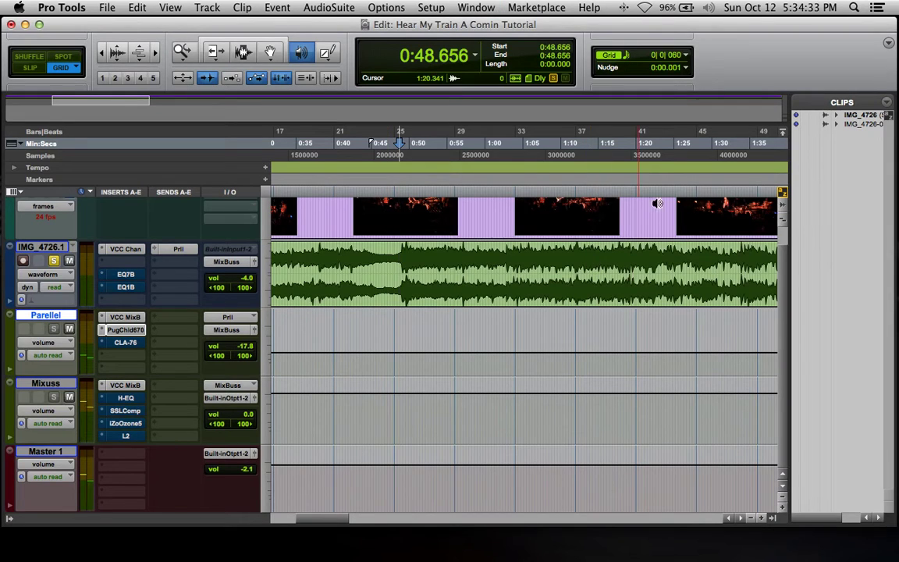
{"action": "left_click", "coordinate": [716, 166]}
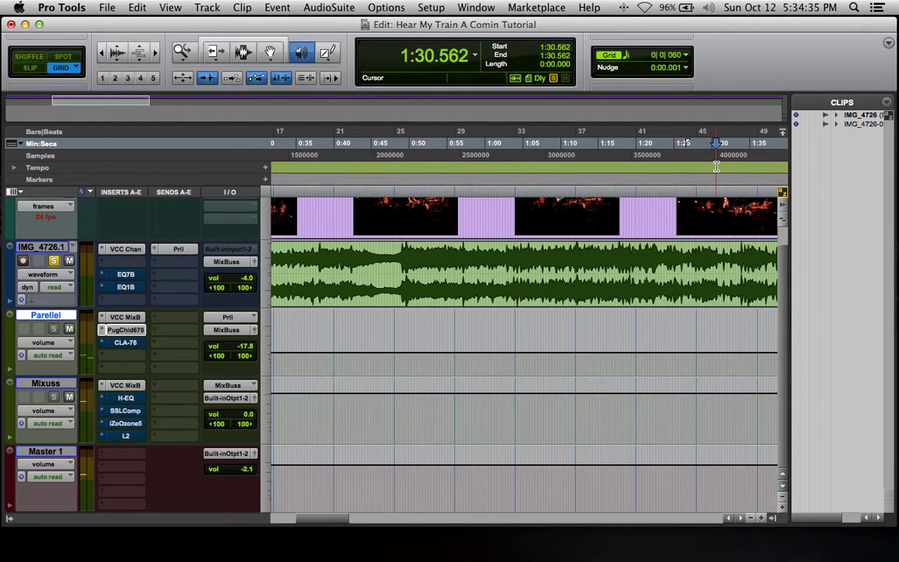
{"action": "key", "text": "super+equal"}
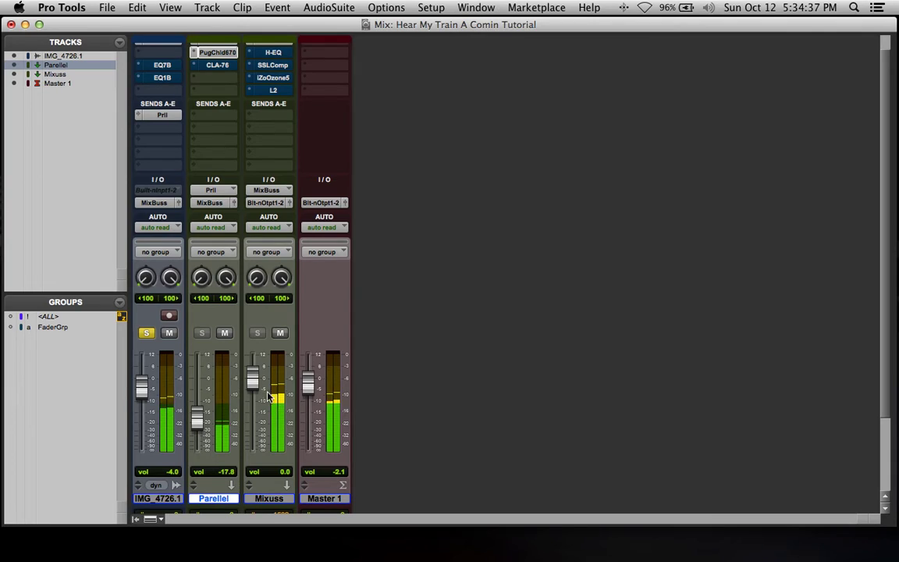
{"action": "left_click_drag", "start_coordinate": [197, 423], "coordinate": [202, 405]}
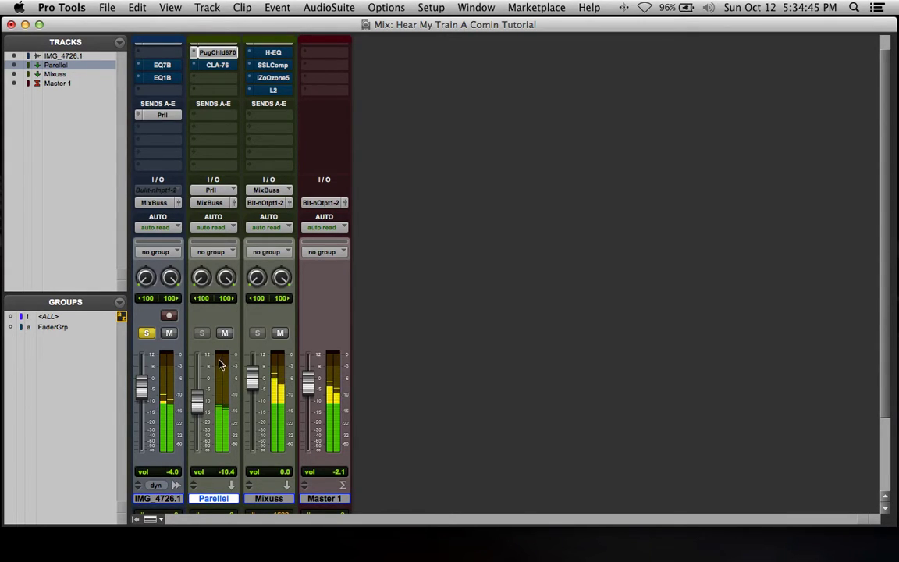
Compare the mix with the Parellel track muted and unmuted, raise the IMG_4726.1 volume to -2.8 and stop playback.
{"action": "left_click", "coordinate": [224, 333]}
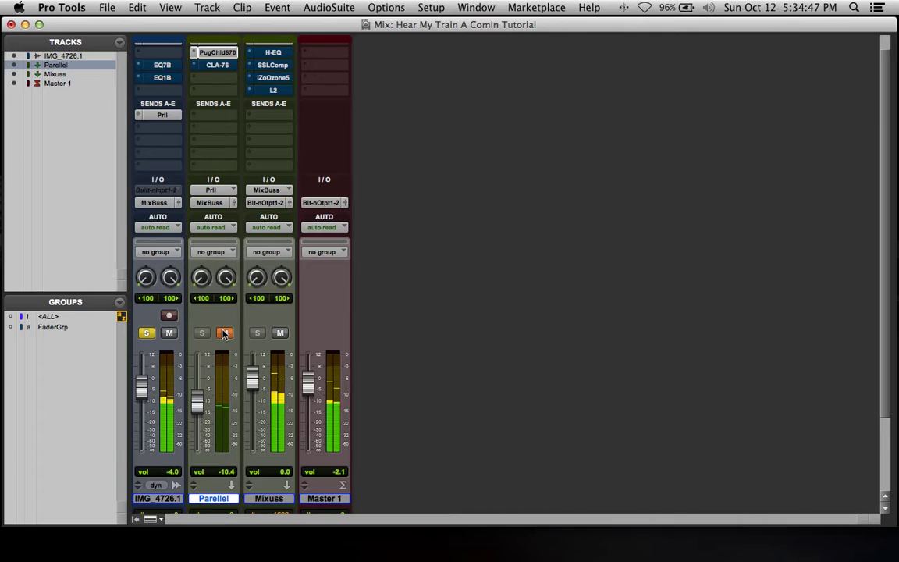
{"action": "left_click", "coordinate": [224, 333]}
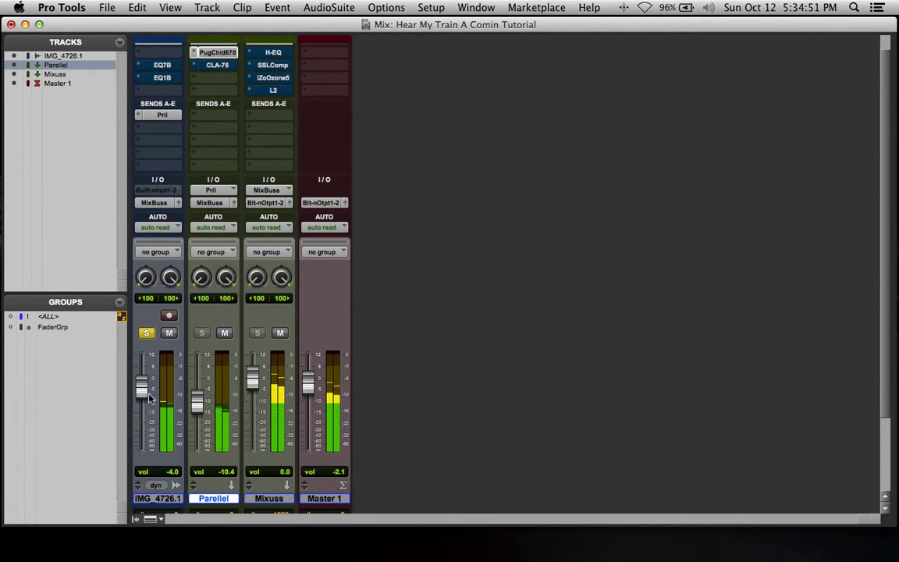
{"action": "left_click_drag", "start_coordinate": [153, 390], "coordinate": [153, 386]}
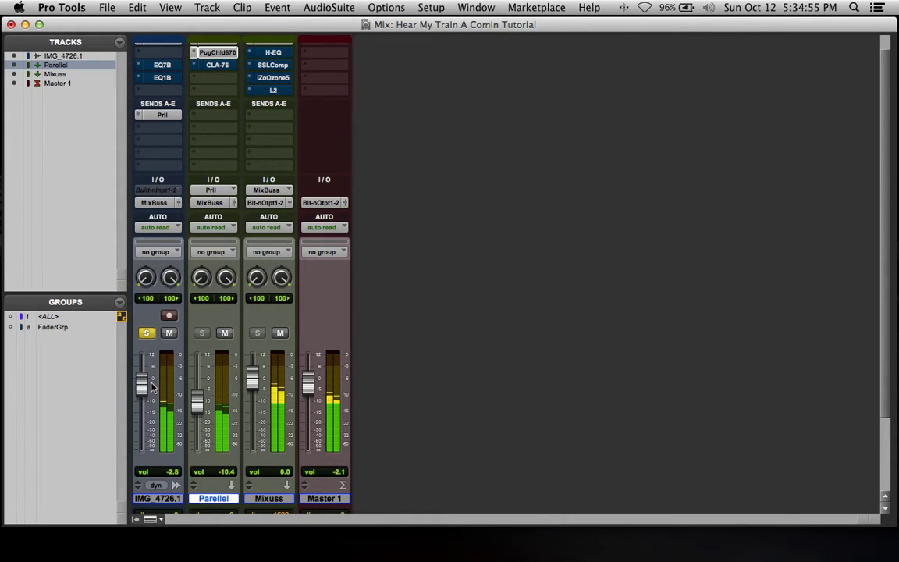
{"action": "key", "text": "space"}
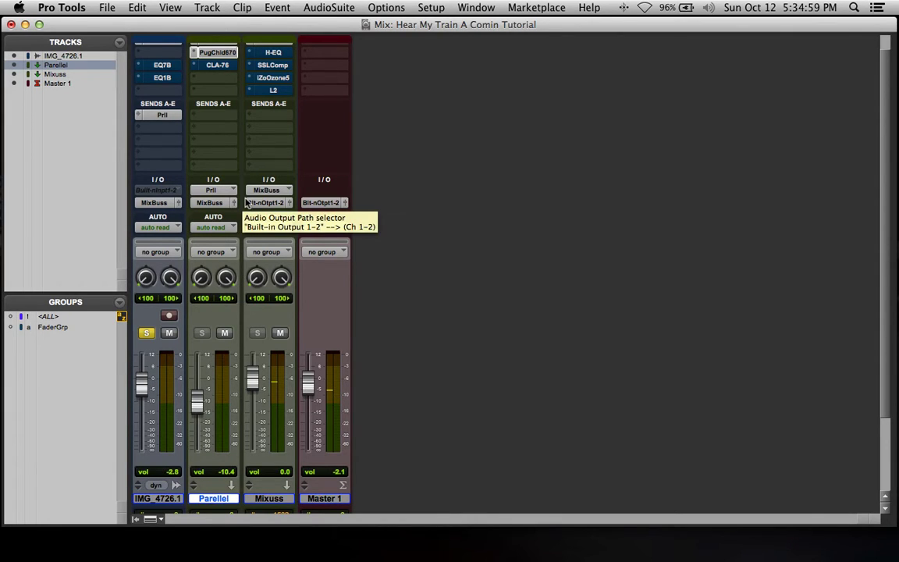
Insert the stereo EQ 3 7-Band multichannel plug-in below the CLA-76 on the Parellel track and move its window clear of the inserts.
{"action": "scroll", "coordinate": [246, 202], "scroll_direction": "up", "scroll_amount": 1}
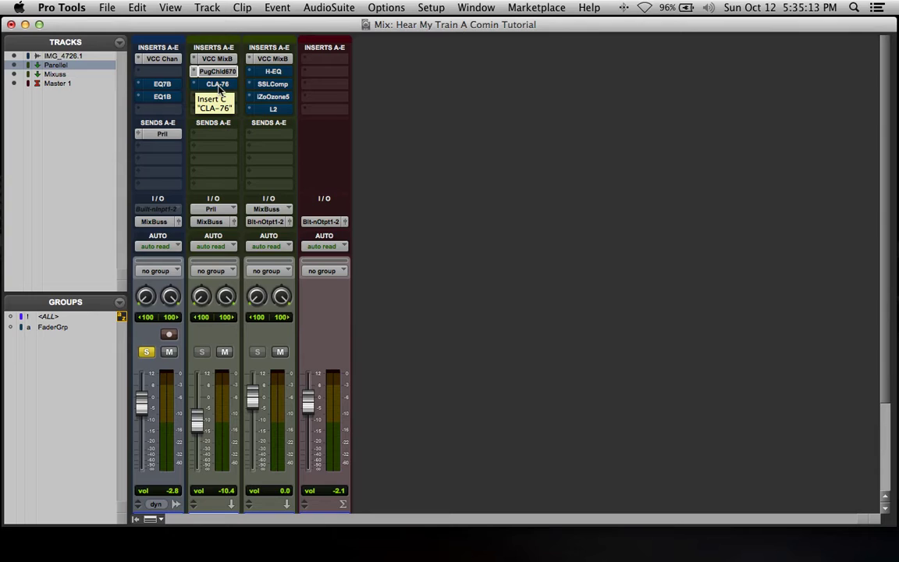
{"action": "scroll", "coordinate": [222, 156], "scroll_direction": "down", "scroll_amount": 3}
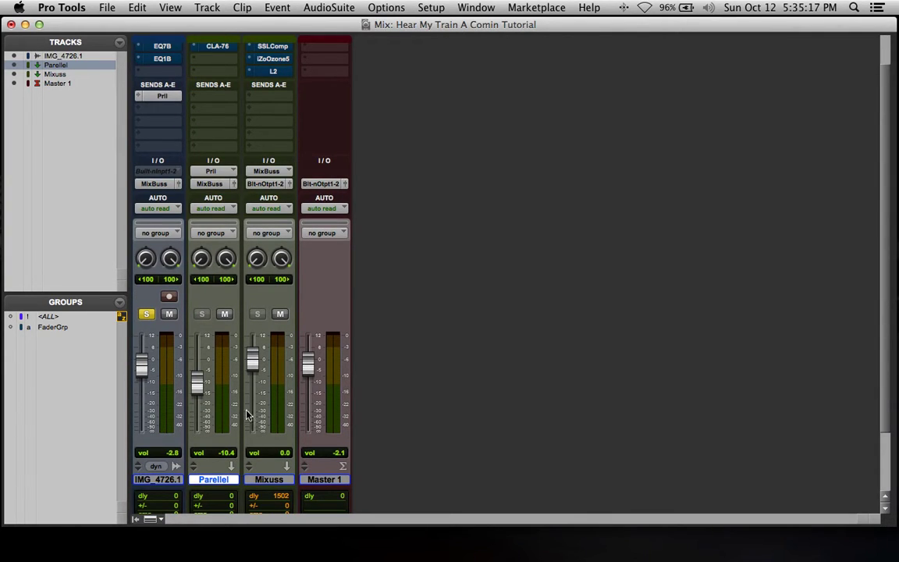
{"action": "scroll", "coordinate": [238, 407], "scroll_direction": "up", "scroll_amount": 3}
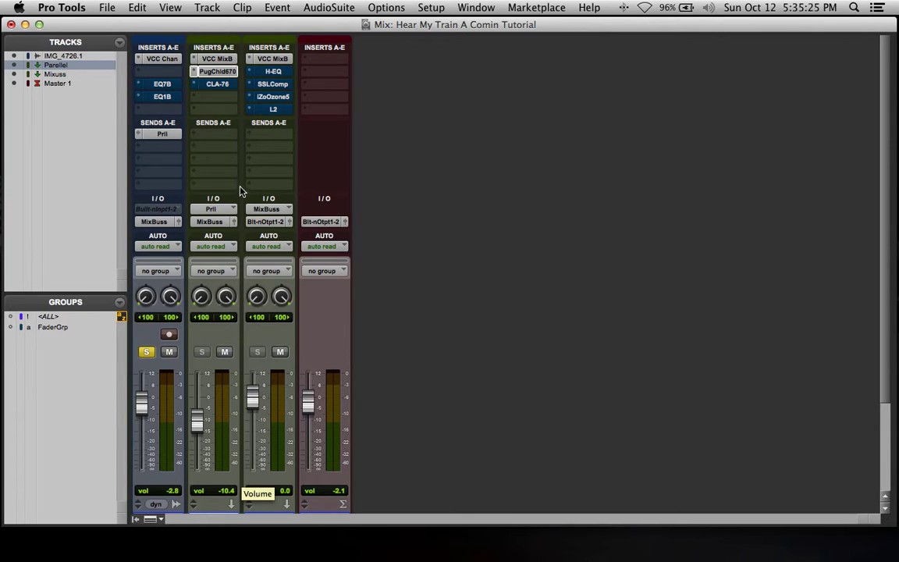
{"action": "left_click", "coordinate": [204, 96]}
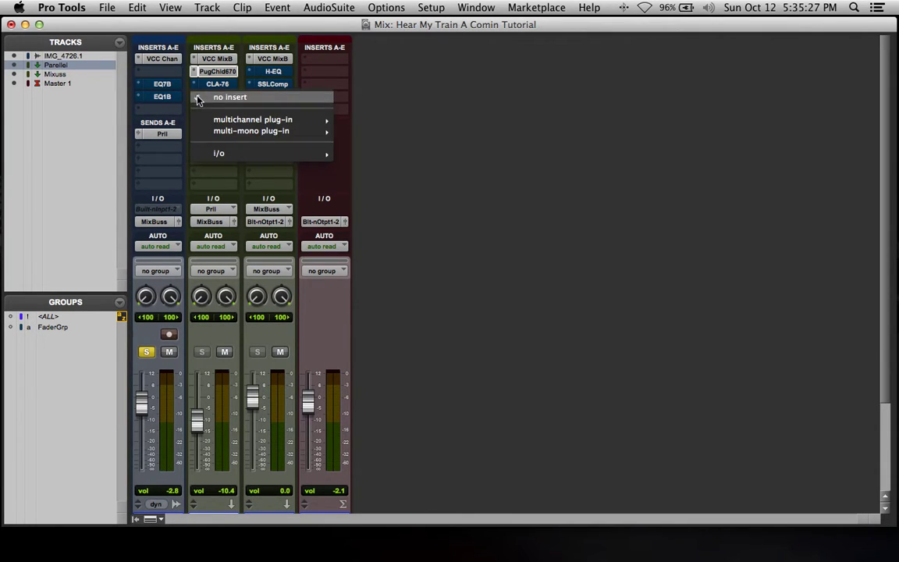
{"action": "mouse_move", "coordinate": [242, 120]}
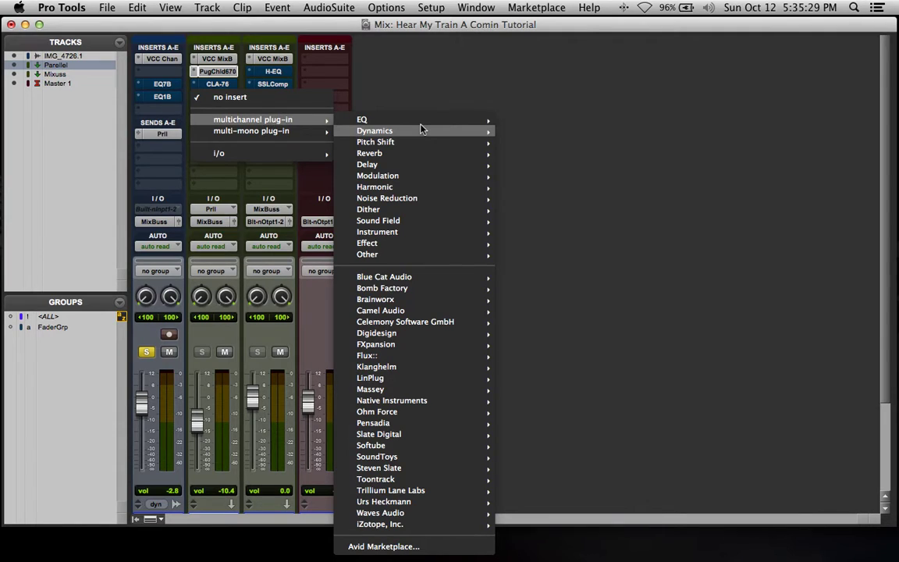
{"action": "mouse_move", "coordinate": [421, 129]}
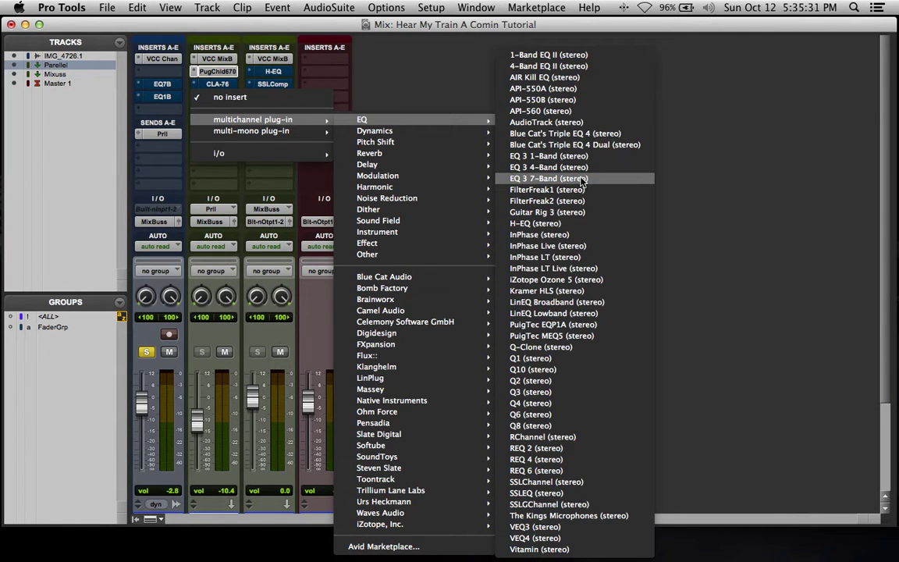
{"action": "left_click", "coordinate": [580, 179]}
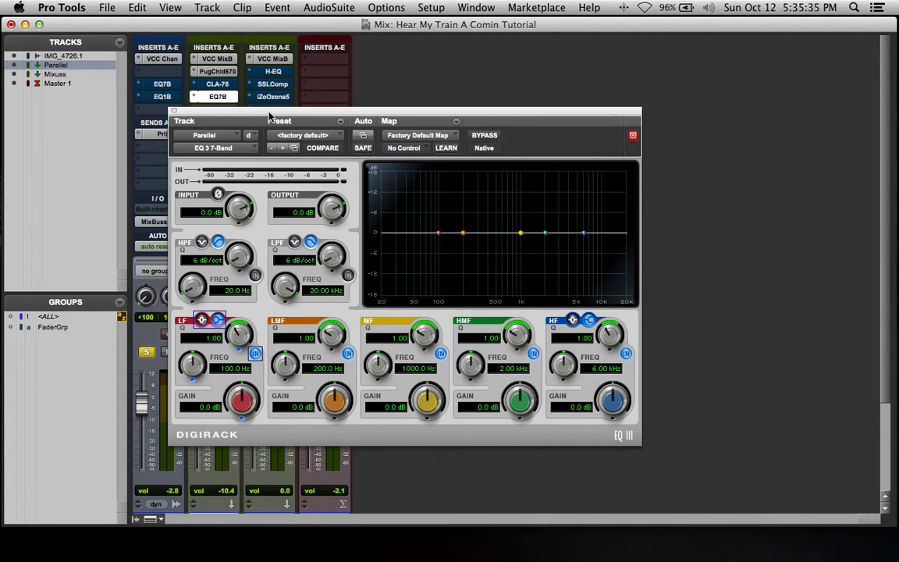
{"action": "left_click_drag", "start_coordinate": [244, 109], "coordinate": [352, 139]}
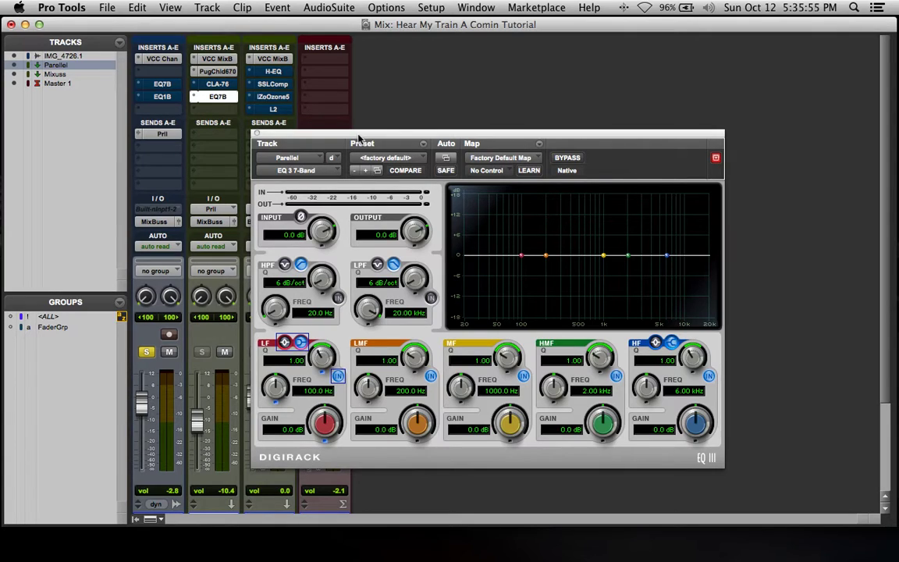
Lower the Parellel EQ's HF gain to -5.0 dB, enable its low-pass filter at 9.30 kHz and close the plug-in window.
{"action": "left_click_drag", "start_coordinate": [696, 420], "coordinate": [696, 444]}
{"action": "left_click", "coordinate": [430, 297]}
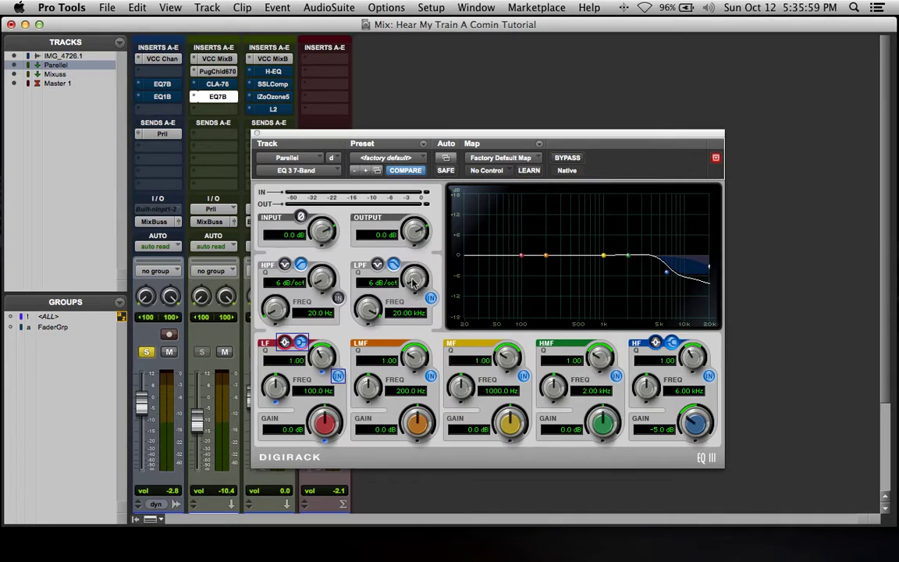
{"action": "left_click_drag", "start_coordinate": [376, 305], "coordinate": [376, 323]}
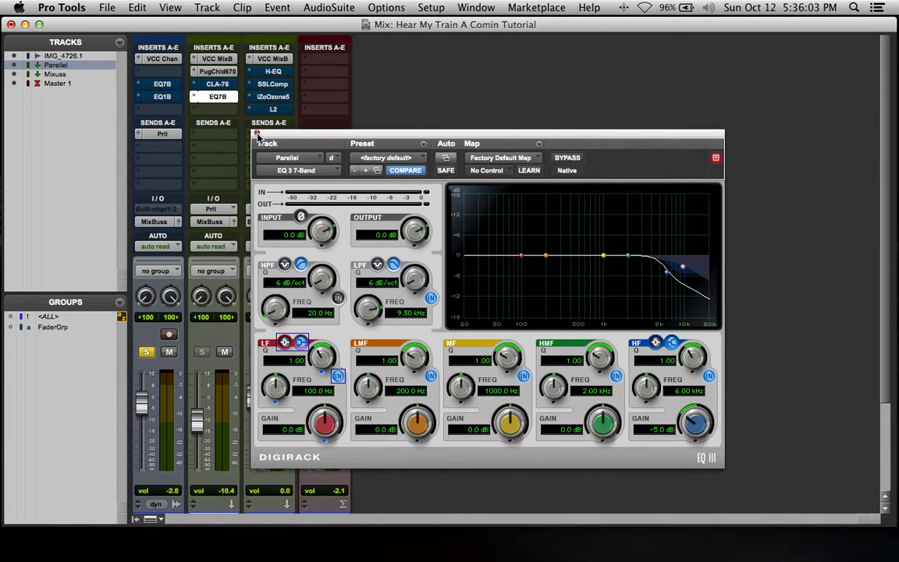
{"action": "left_click", "coordinate": [256, 135]}
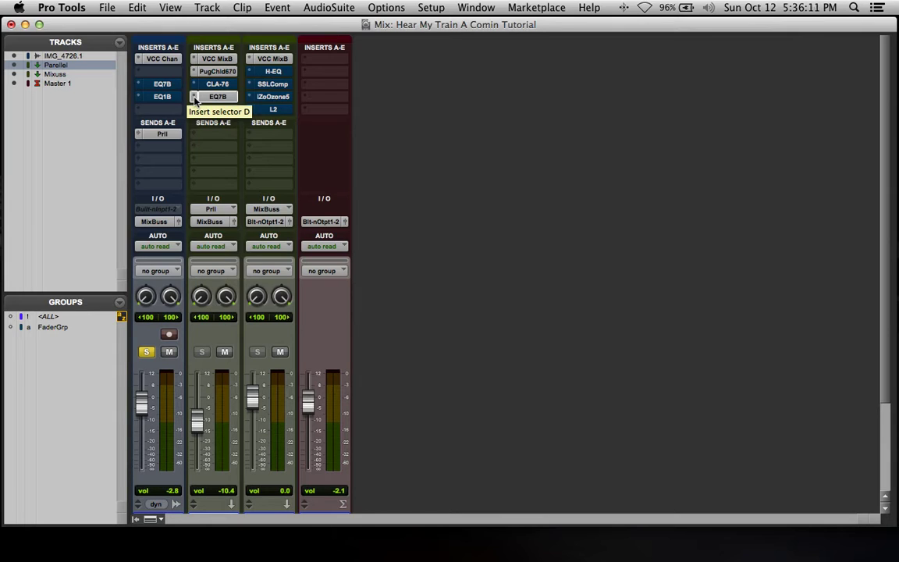
Remove the EQ 3 7-Band insert from the Parellel track.
{"action": "left_click", "coordinate": [195, 98]}
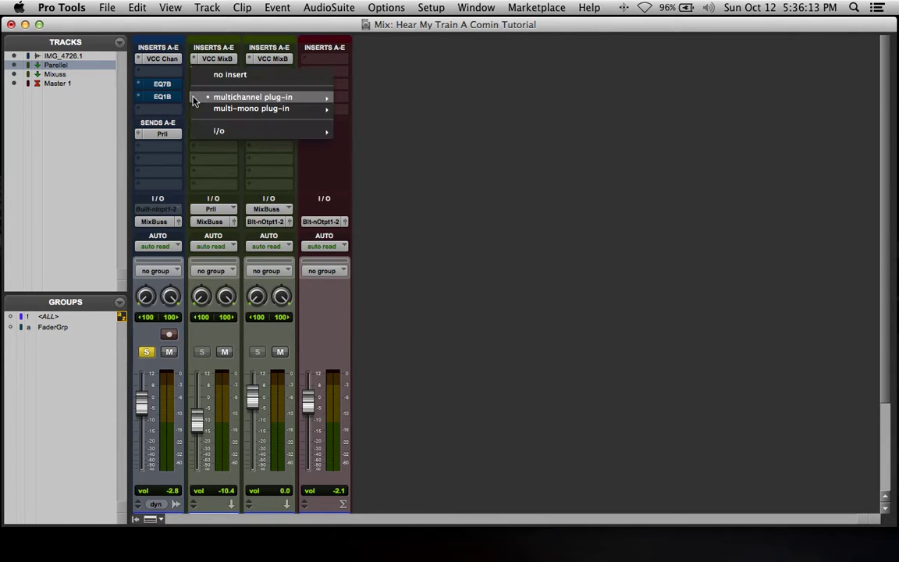
{"action": "left_click", "coordinate": [241, 75]}
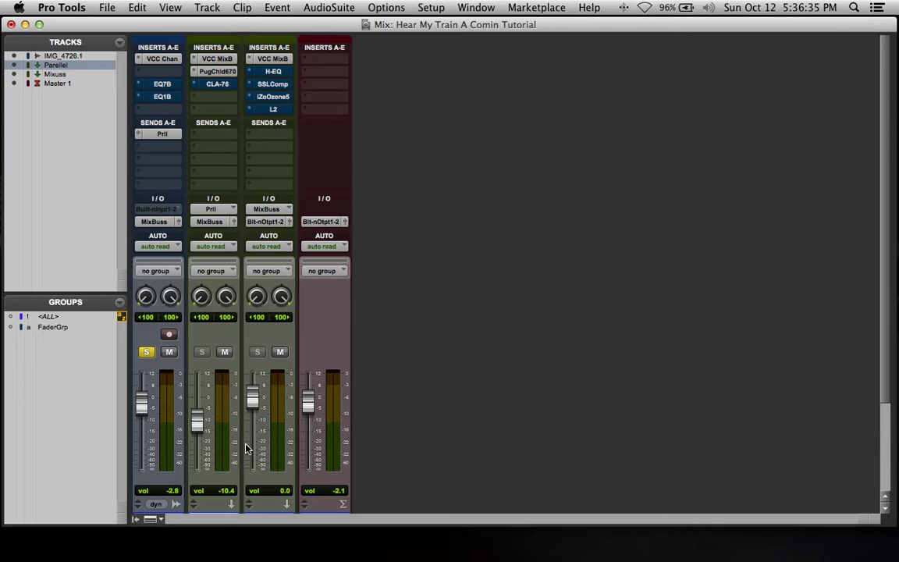
Open the EQ 3 7-Band on the IMG_4726.1 track, reset it to the factory default and move its window clear of the inserts.
{"action": "left_click", "coordinate": [168, 86]}
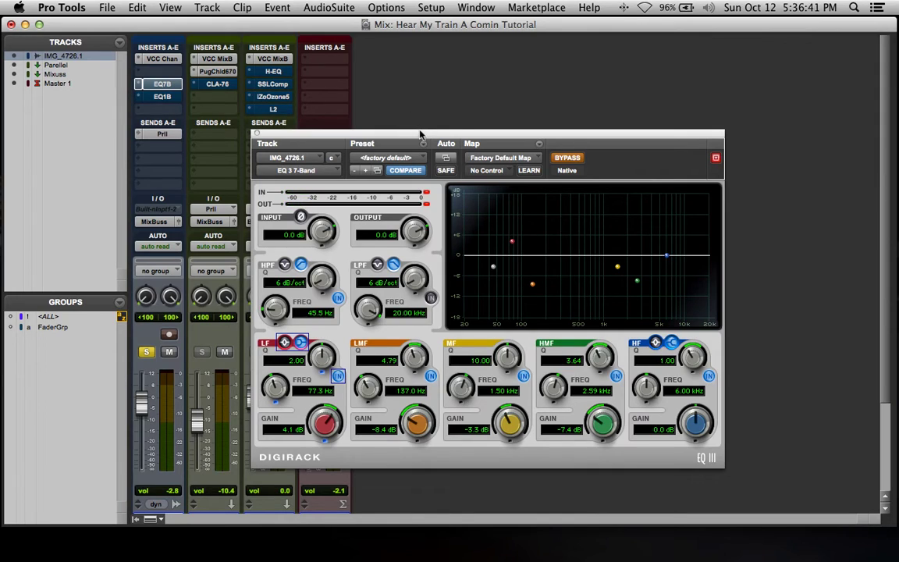
{"action": "left_click_drag", "start_coordinate": [420, 135], "coordinate": [433, 96]}
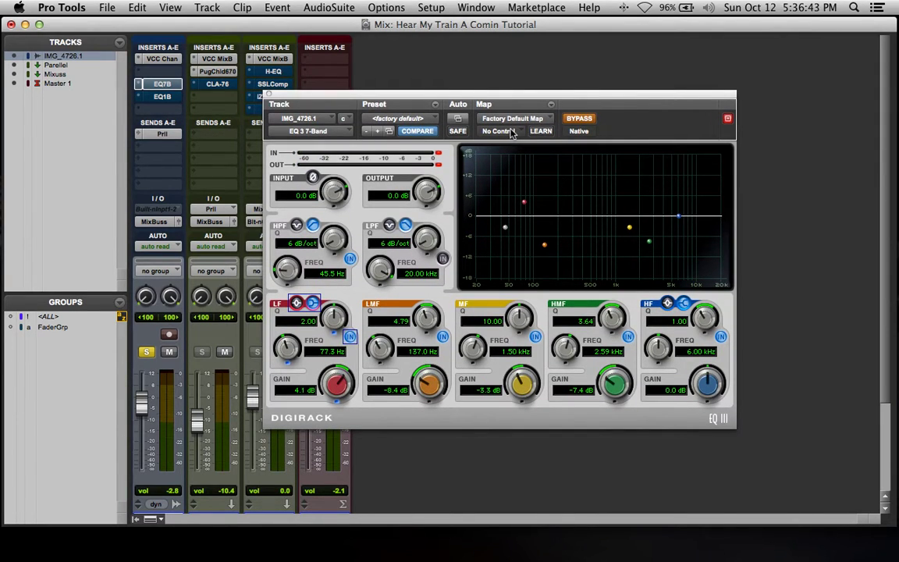
{"action": "left_click", "coordinate": [435, 120]}
{"action": "left_click", "coordinate": [434, 120]}
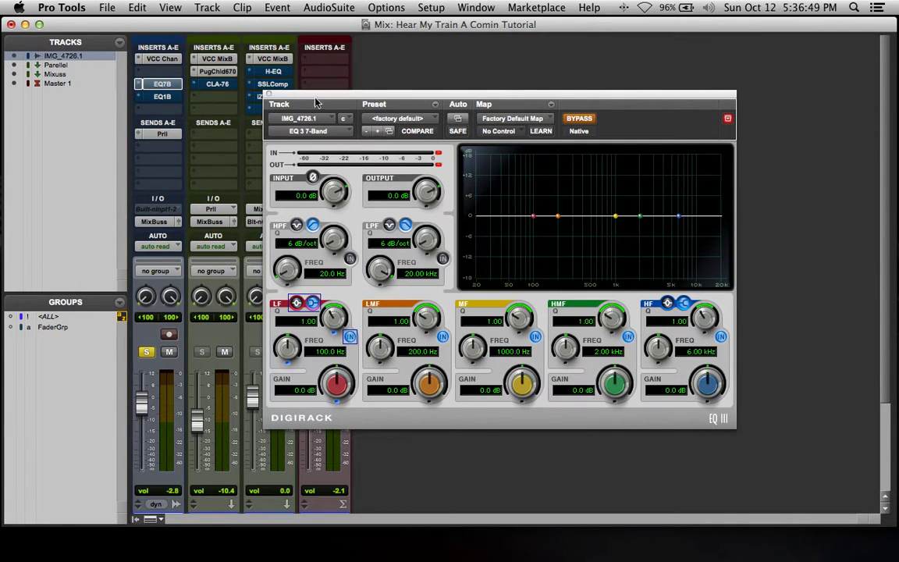
{"action": "left_click_drag", "start_coordinate": [372, 99], "coordinate": [362, 89]}
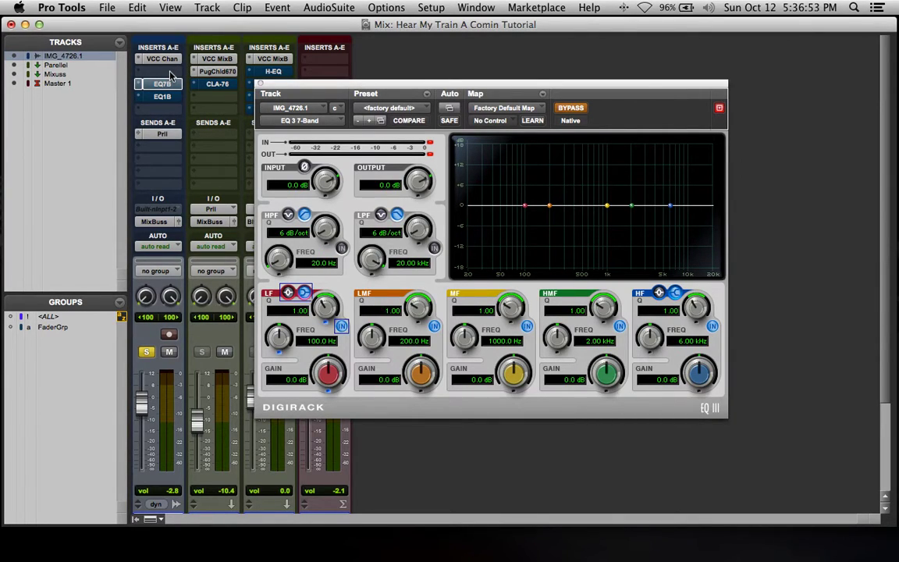
{"action": "left_click_drag", "start_coordinate": [282, 87], "coordinate": [270, 99]}
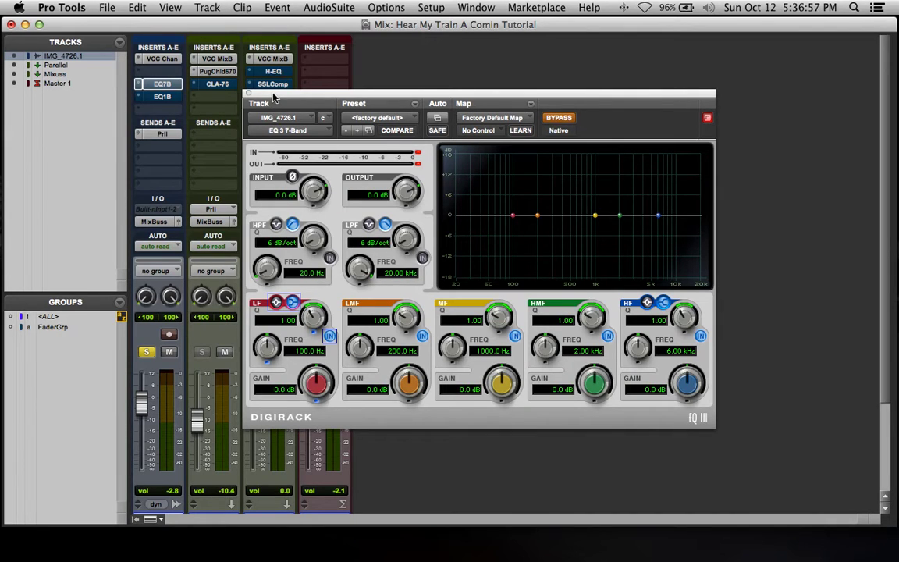
Switch to the Edit window, move the EQ window clear of the track controls and mute the Parellel track.
{"action": "key", "text": "super+equal"}
{"action": "left_click_drag", "start_coordinate": [415, 105], "coordinate": [236, 89]}
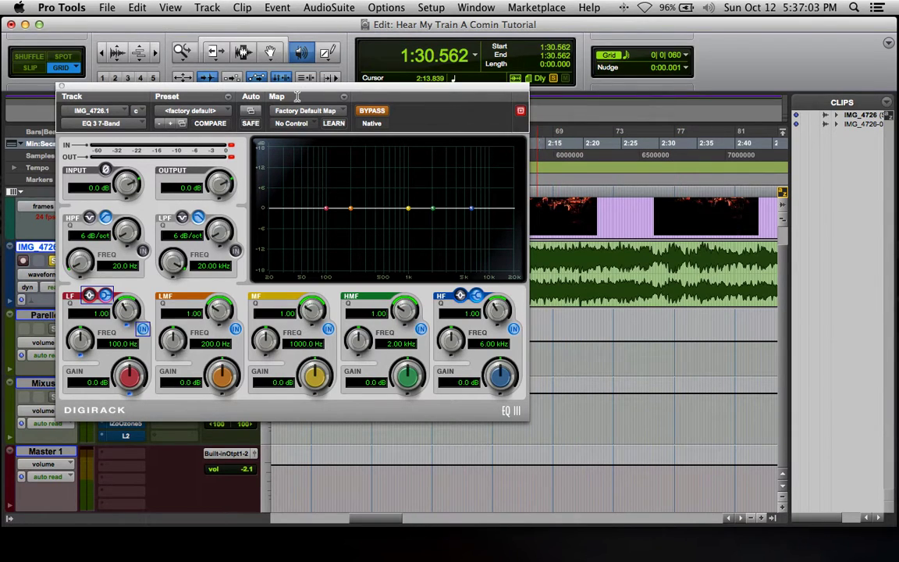
{"action": "left_click_drag", "start_coordinate": [317, 88], "coordinate": [470, 39]}
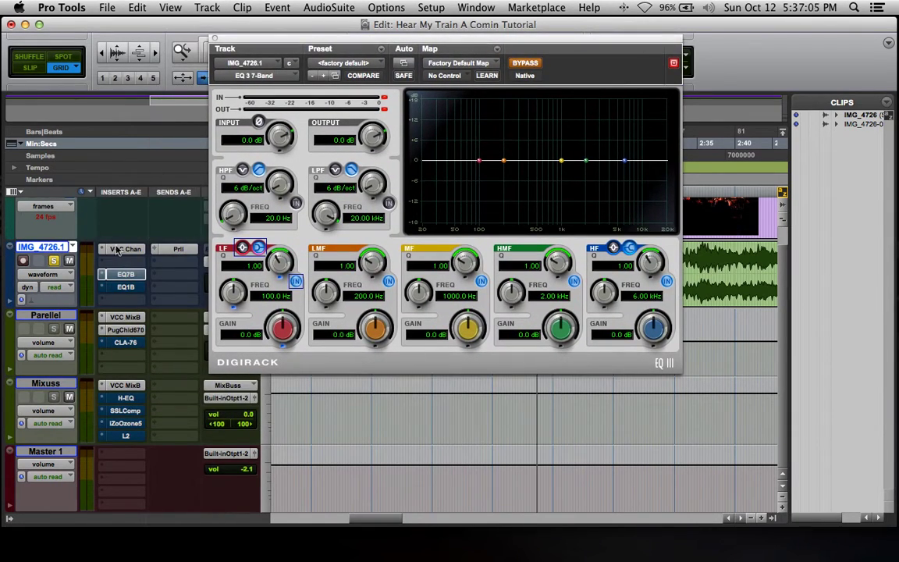
{"action": "left_click", "coordinate": [70, 328]}
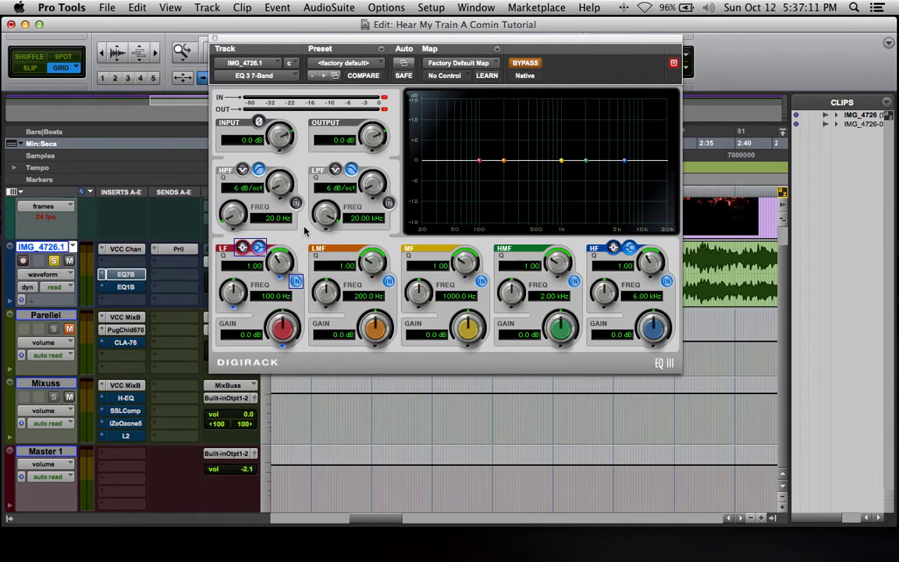
During playback, take the IMG_4726.1 EQ out of bypass and enable its high-pass filter at 55.3 Hz with an 18 dB/oct slope.
{"action": "key", "text": "space"}
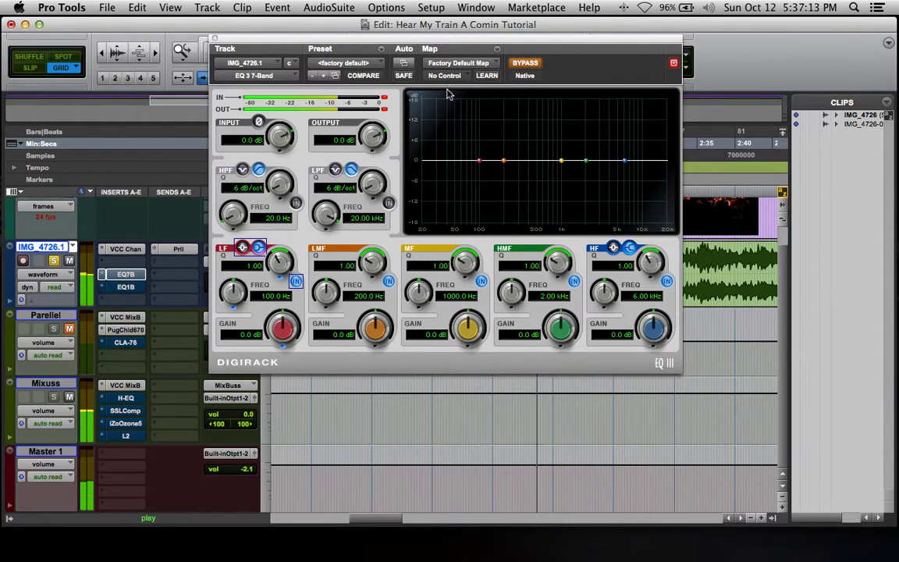
{"action": "left_click", "coordinate": [525, 62]}
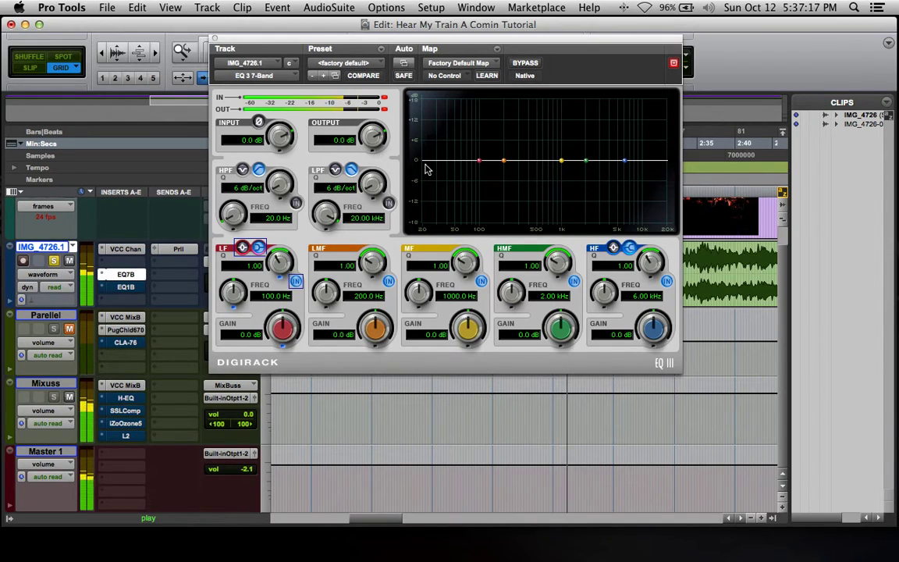
{"action": "left_click", "coordinate": [296, 204]}
{"action": "left_click_drag", "start_coordinate": [278, 181], "coordinate": [278, 173]}
{"action": "mouse_move", "coordinate": [238, 215]}
{"action": "left_mouse_down"}
{"action": "mouse_move", "coordinate": [283, 192]}
{"action": "mouse_move", "coordinate": [293, 201]}
{"action": "mouse_move", "coordinate": [280, 206]}
{"action": "mouse_move", "coordinate": [277, 223]}
{"action": "mouse_move", "coordinate": [238, 222]}
{"action": "left_mouse_up"}
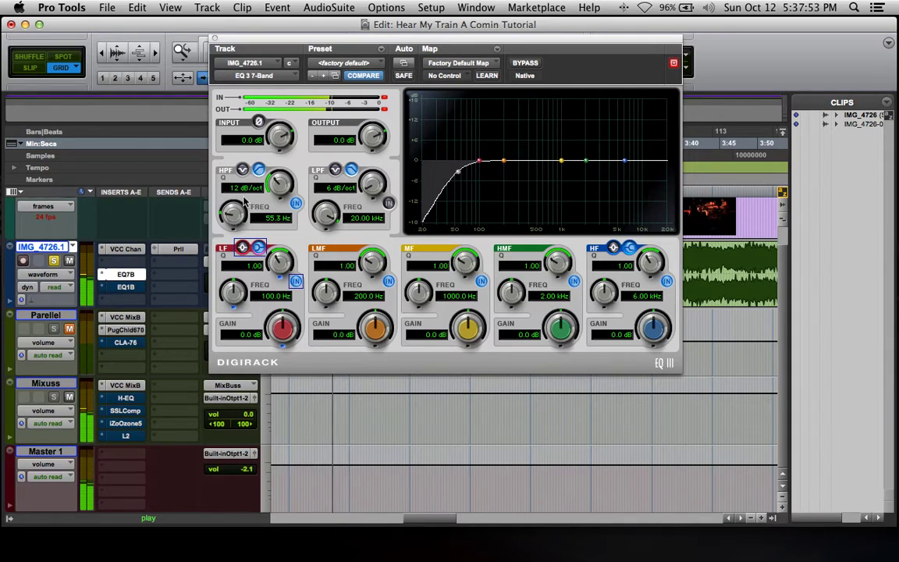
{"action": "mouse_move", "coordinate": [277, 180]}
{"action": "left_mouse_down"}
{"action": "mouse_move", "coordinate": [276, 187]}
{"action": "mouse_move", "coordinate": [283, 166]}
{"action": "left_mouse_up"}
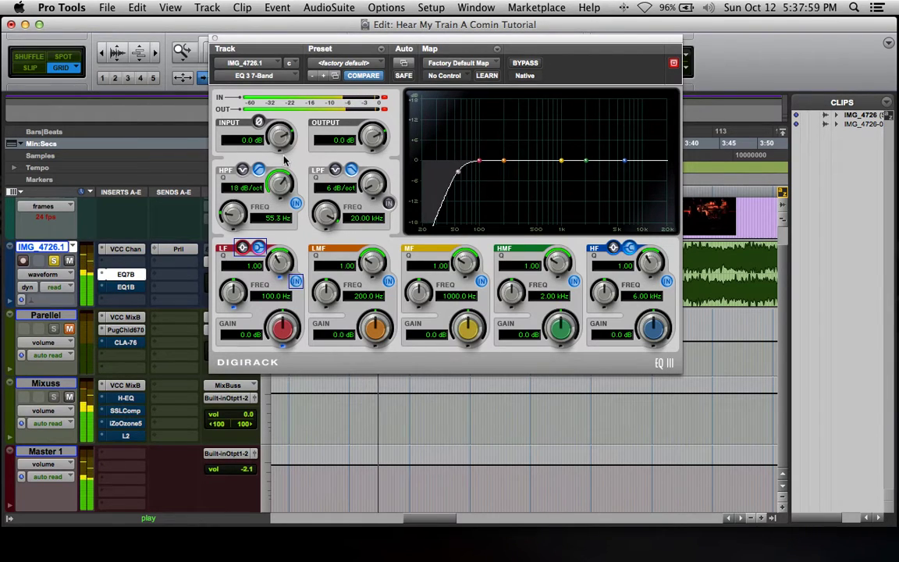
{"action": "mouse_move", "coordinate": [278, 176]}
{"action": "left_mouse_down"}
{"action": "mouse_move", "coordinate": [276, 183]}
{"action": "mouse_move", "coordinate": [297, 138]}
{"action": "mouse_move", "coordinate": [287, 166]}
{"action": "left_mouse_up"}
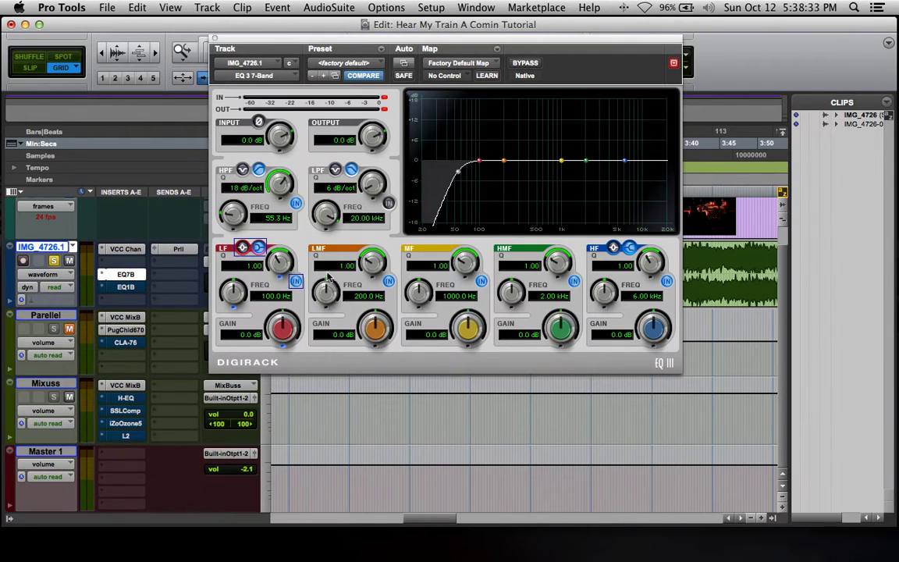
Try a 9.8 dB LF boost at 100.0 Hz with a Q of 2.00 and switch the LF band off.
{"action": "left_click_drag", "start_coordinate": [374, 265], "coordinate": [384, 175]}
{"action": "left_click_drag", "start_coordinate": [296, 330], "coordinate": [312, 210]}
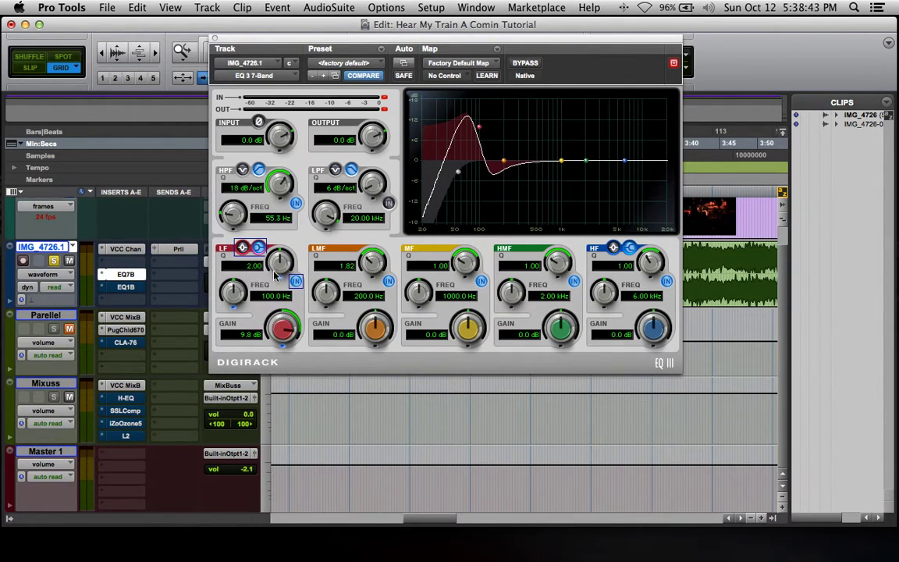
{"action": "left_click", "coordinate": [297, 282]}
Sweep a 15.1 dB LMF boost with a Q of 10.00 down to 75.1 Hz, stop playback and reduce its gain to 4.7 dB.
{"action": "left_click_drag", "start_coordinate": [386, 323], "coordinate": [424, 177]}
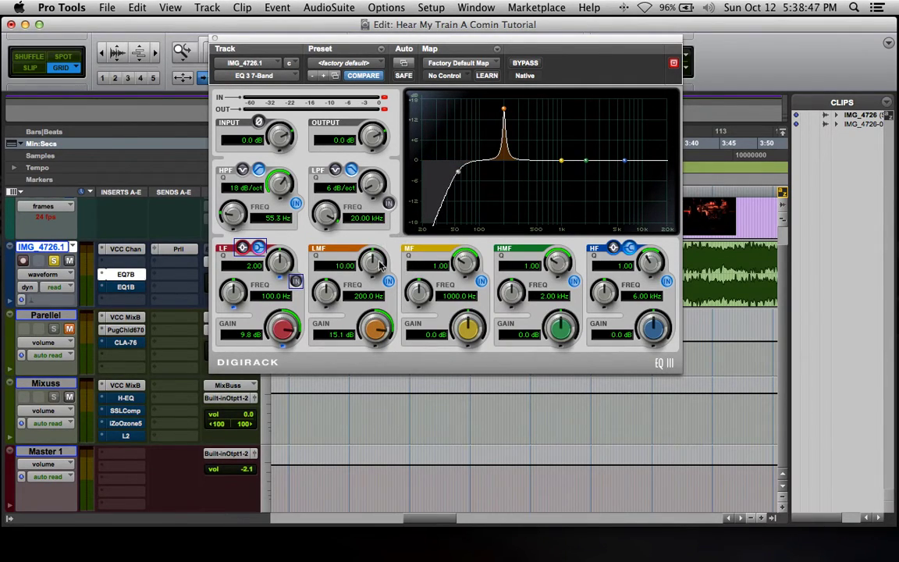
{"action": "left_click_drag", "start_coordinate": [328, 291], "coordinate": [325, 327]}
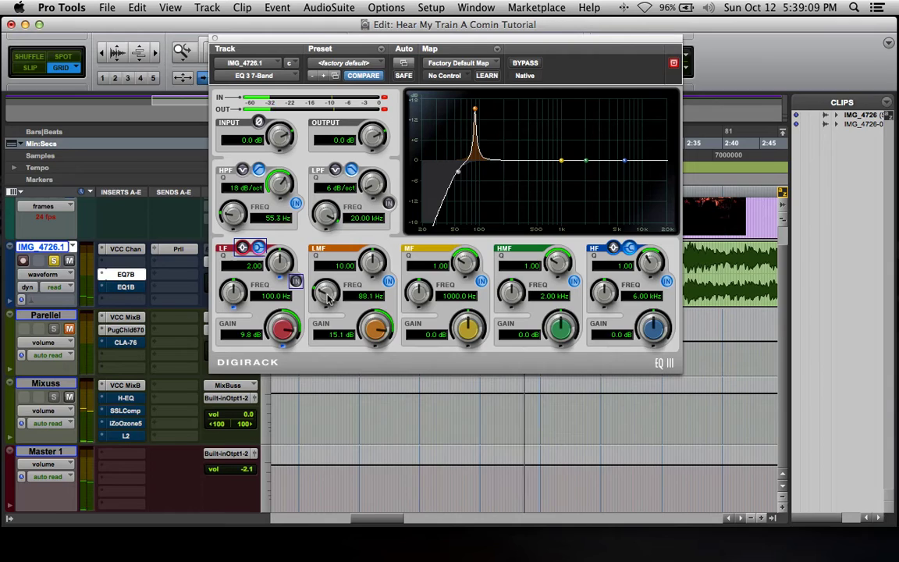
{"action": "left_click_drag", "start_coordinate": [328, 299], "coordinate": [331, 303]}
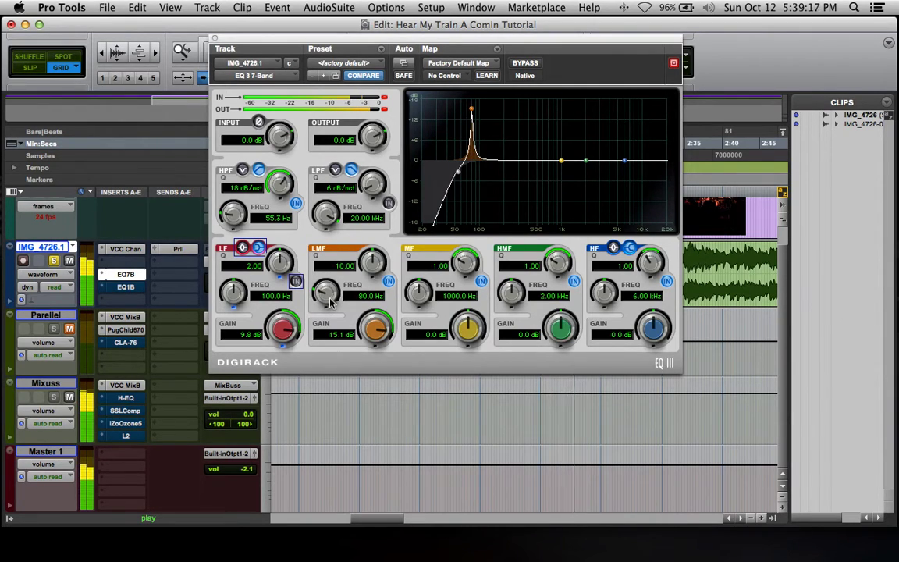
{"action": "mouse_move", "coordinate": [329, 302]}
{"action": "left_mouse_down"}
{"action": "mouse_move", "coordinate": [329, 312]}
{"action": "mouse_move", "coordinate": [338, 301]}
{"action": "left_mouse_up"}
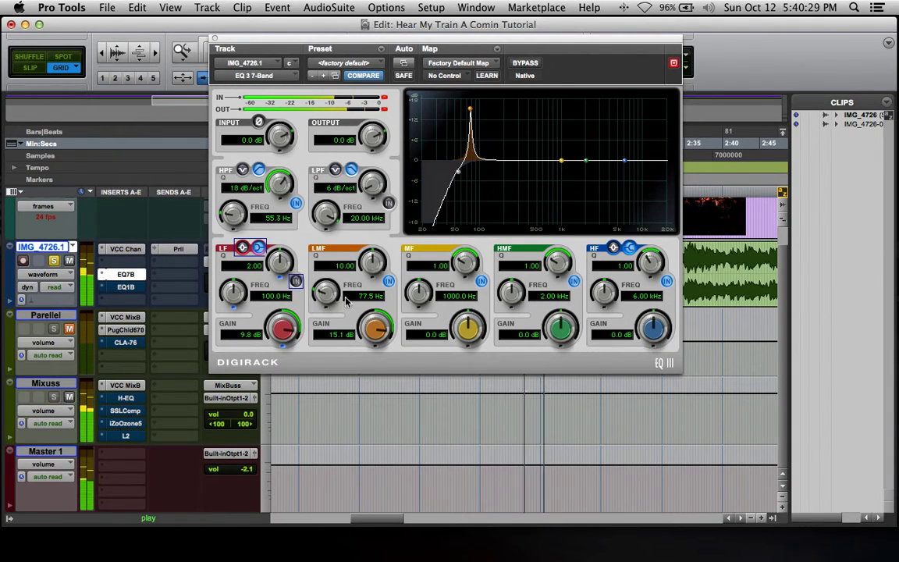
{"action": "left_click_drag", "start_coordinate": [339, 302], "coordinate": [327, 294]}
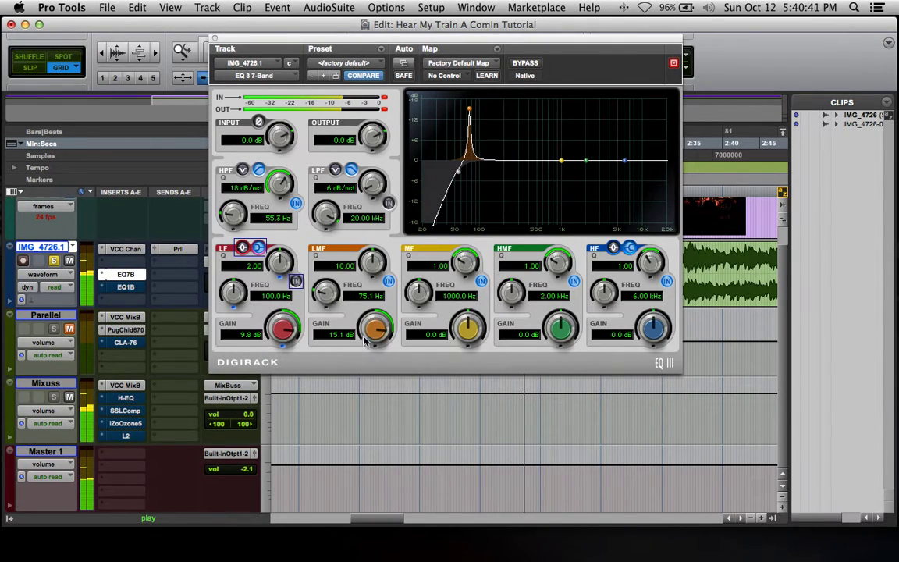
{"action": "key", "text": "space"}
{"action": "left_click_drag", "start_coordinate": [372, 325], "coordinate": [370, 371]}
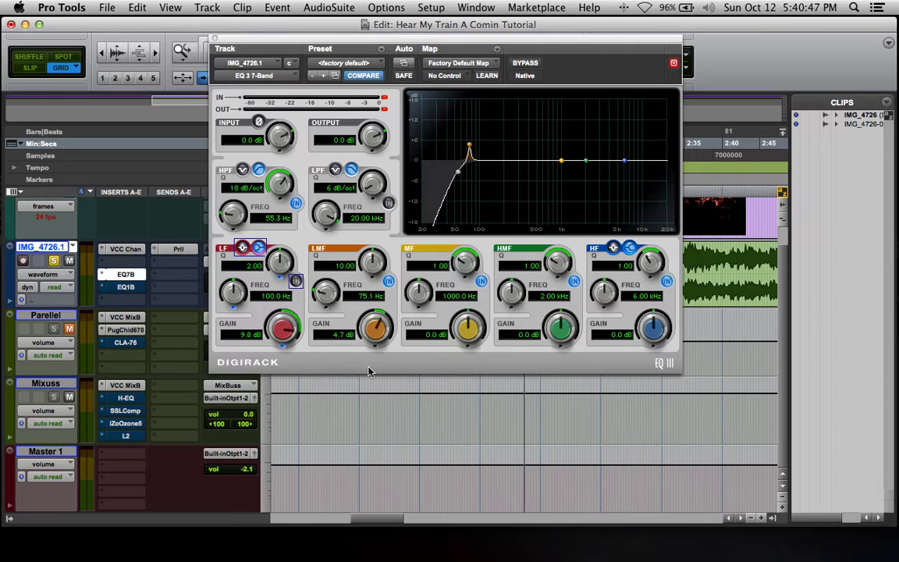
Boost the MF band by 18.0 dB with a Q of 10.00 and sweep its frequency to 170.7 Hz during playback.
{"action": "left_click_drag", "start_coordinate": [465, 263], "coordinate": [493, 139]}
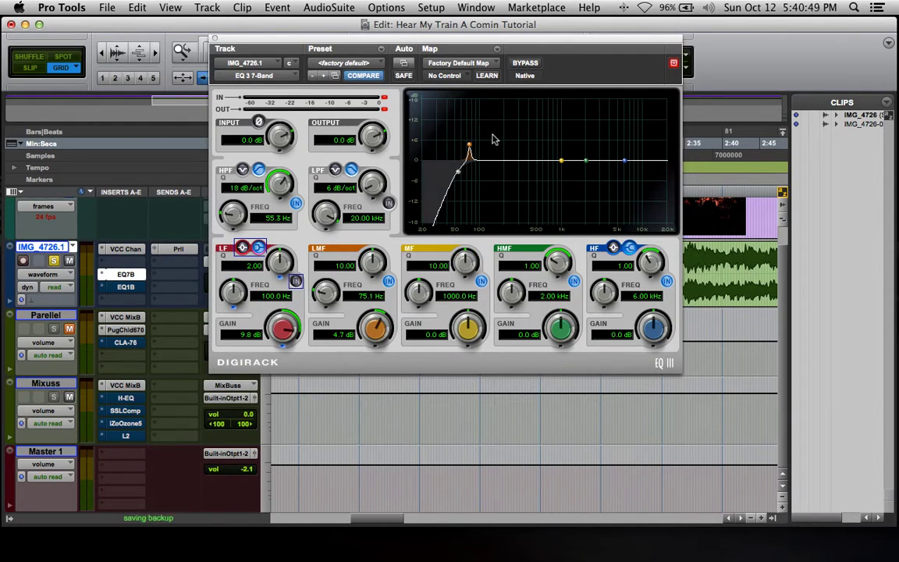
{"action": "left_click_drag", "start_coordinate": [470, 329], "coordinate": [505, 133]}
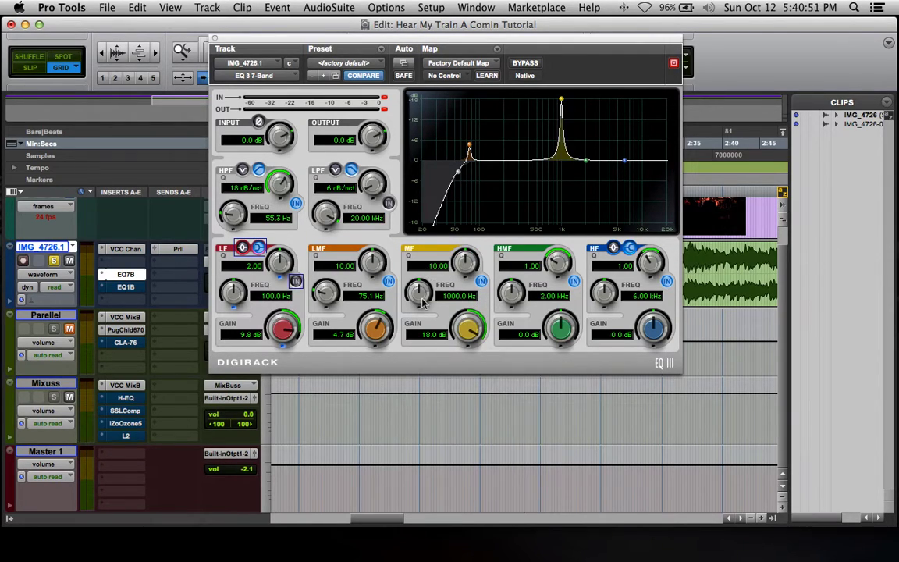
{"action": "key", "text": "space"}
{"action": "left_click_drag", "start_coordinate": [422, 295], "coordinate": [377, 350]}
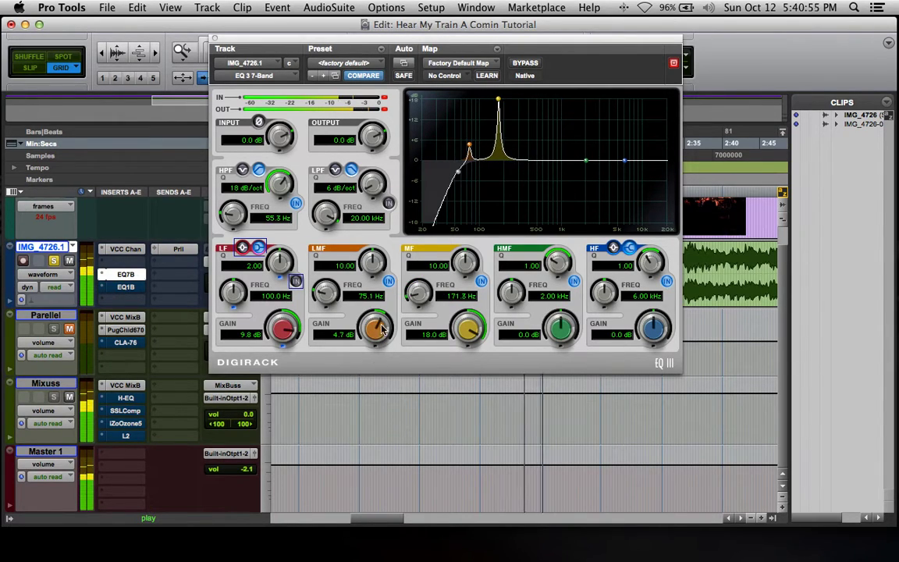
{"action": "left_click_drag", "start_coordinate": [420, 298], "coordinate": [420, 310]}
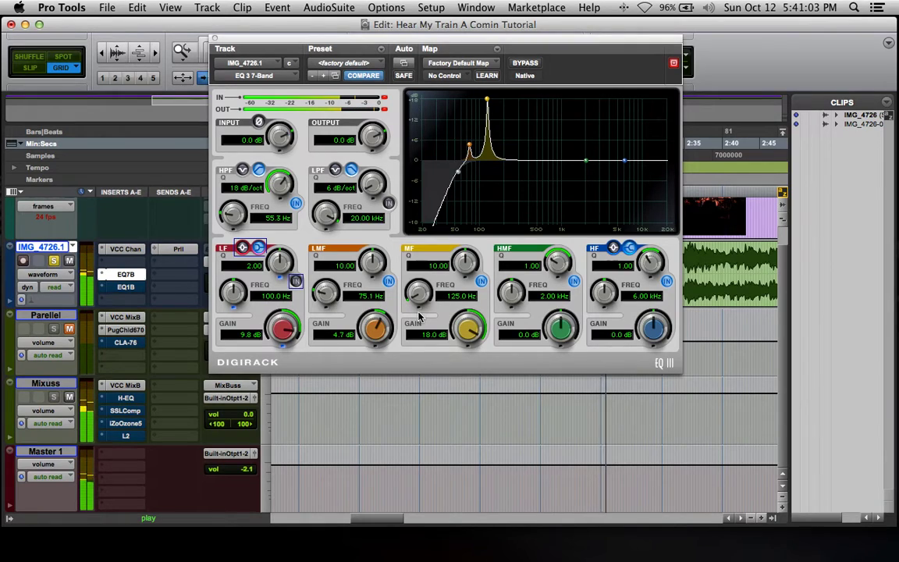
{"action": "left_click_drag", "start_coordinate": [421, 292], "coordinate": [425, 289]}
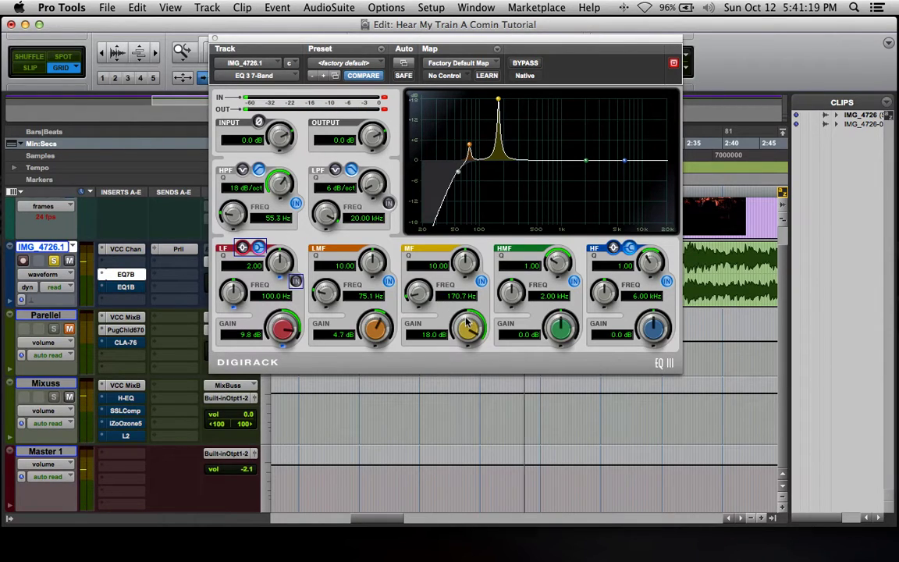
Cut the MF band to -5.5 dB with a Q of 2.30 and widen the LMF band to a Q of 3.47.
{"action": "left_click_drag", "start_coordinate": [467, 323], "coordinate": [461, 407]}
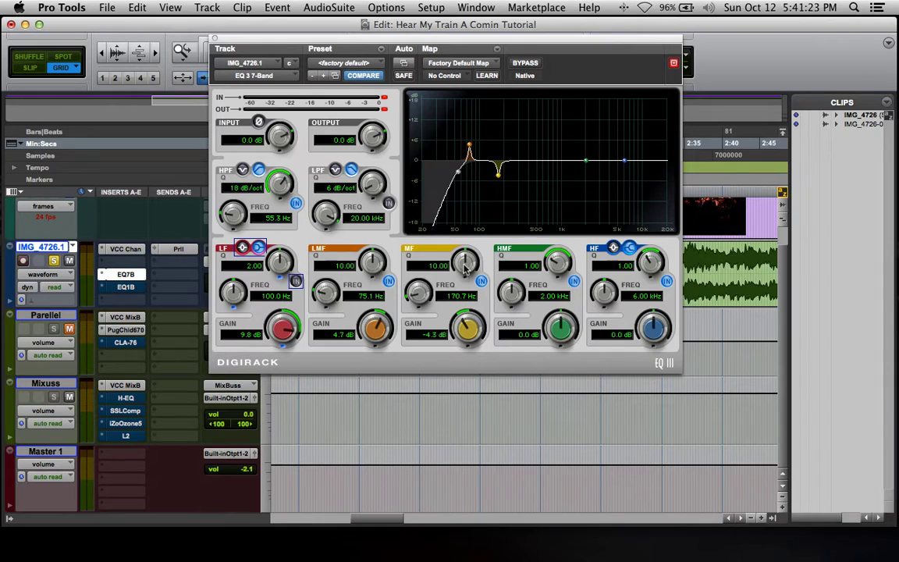
{"action": "left_click_drag", "start_coordinate": [465, 269], "coordinate": [438, 311]}
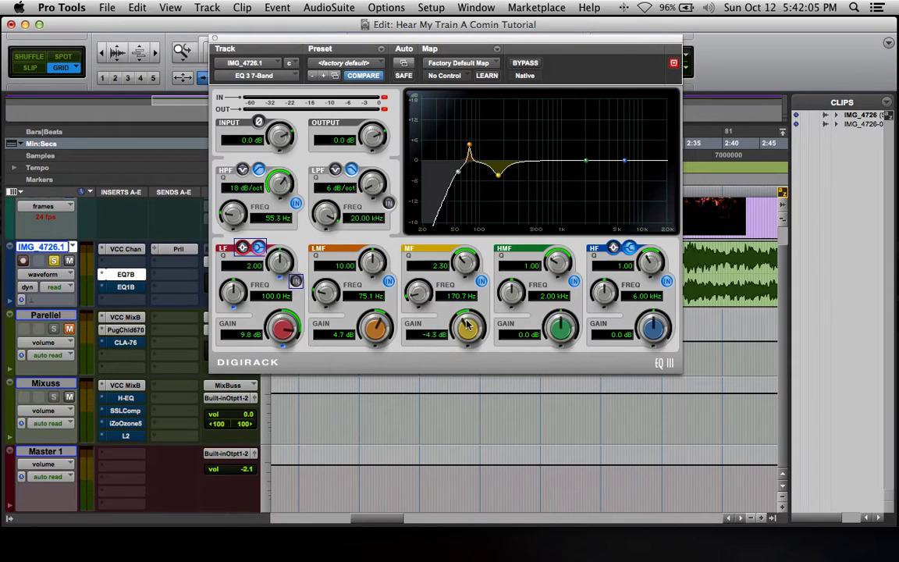
{"action": "key", "text": "space"}
{"action": "scroll", "coordinate": [470, 326], "scroll_direction": "down", "scroll_amount": 5}
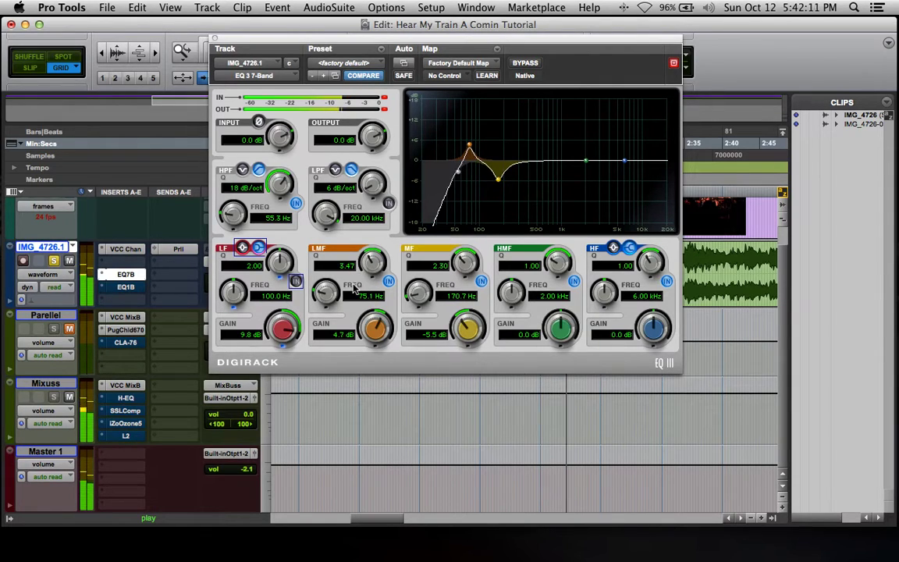
Compare the sound with the MF band off and on, and lower its gain to -9.3 dB.
{"action": "left_click", "coordinate": [481, 282]}
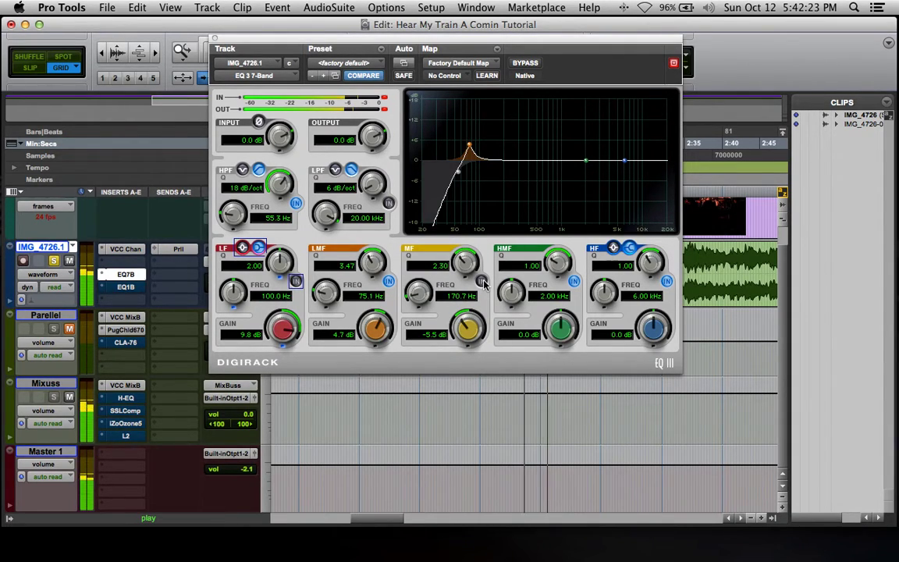
{"action": "left_click", "coordinate": [481, 281]}
{"action": "left_click_drag", "start_coordinate": [467, 323], "coordinate": [458, 334]}
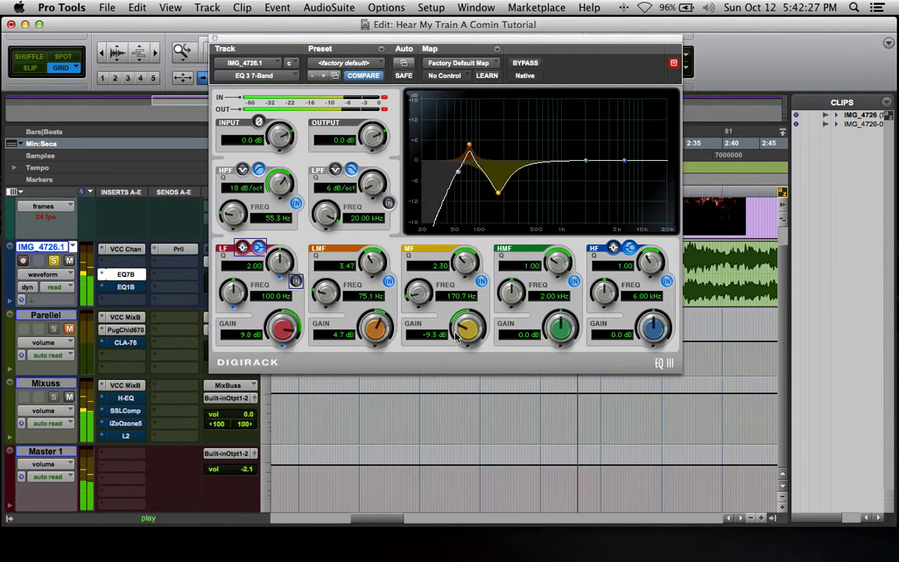
Compare the sound with the MF band off and on, and raise its Q to 3.55.
{"action": "left_click", "coordinate": [482, 282]}
{"action": "left_click", "coordinate": [481, 282]}
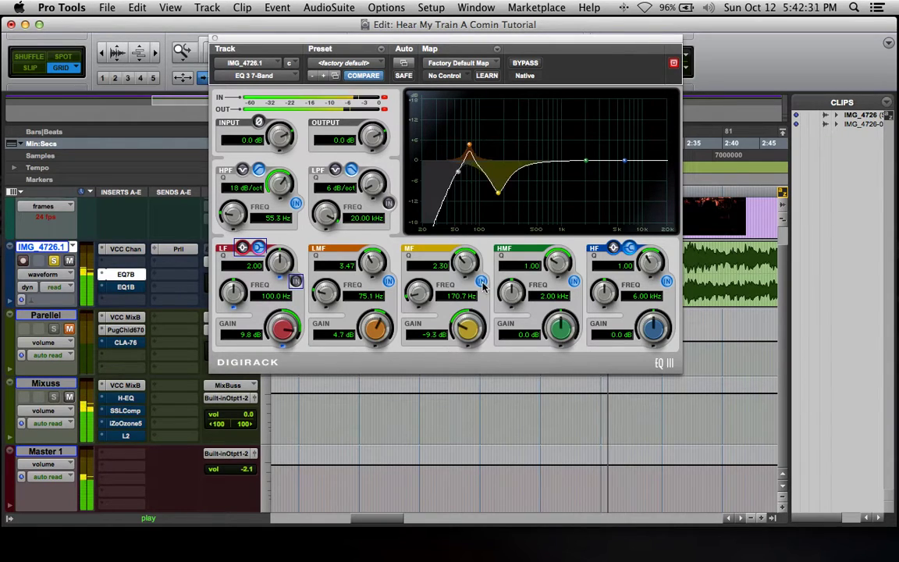
{"action": "left_click_drag", "start_coordinate": [466, 262], "coordinate": [467, 256]}
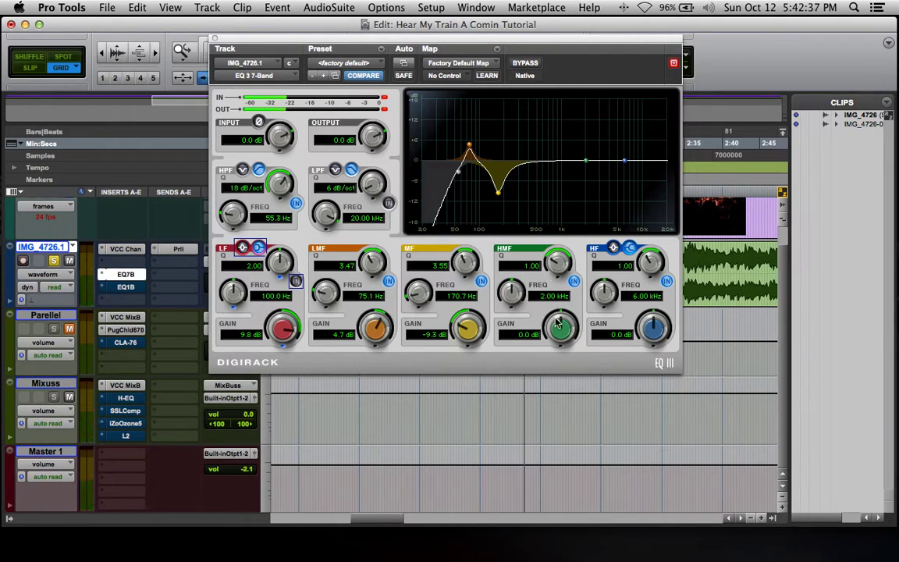
Boost the HMF band by 18.0 dB with a Q of 10.00 and sweep its frequency to 1.96 kHz during playback.
{"action": "left_click_drag", "start_coordinate": [560, 321], "coordinate": [503, 249]}
{"action": "left_click_drag", "start_coordinate": [562, 263], "coordinate": [586, 185]}
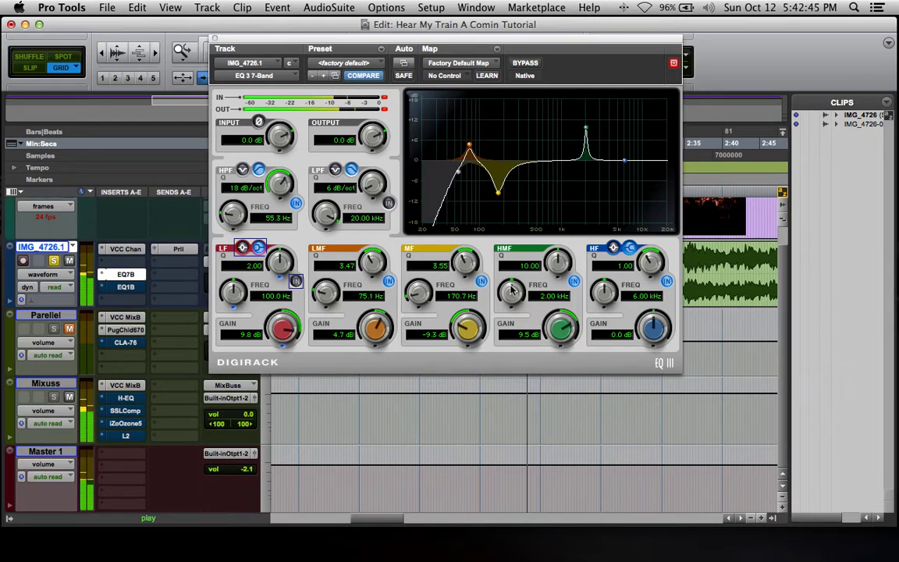
{"action": "mouse_move", "coordinate": [511, 290]}
{"action": "left_mouse_down"}
{"action": "mouse_move", "coordinate": [519, 288]}
{"action": "mouse_move", "coordinate": [519, 306]}
{"action": "left_mouse_up"}
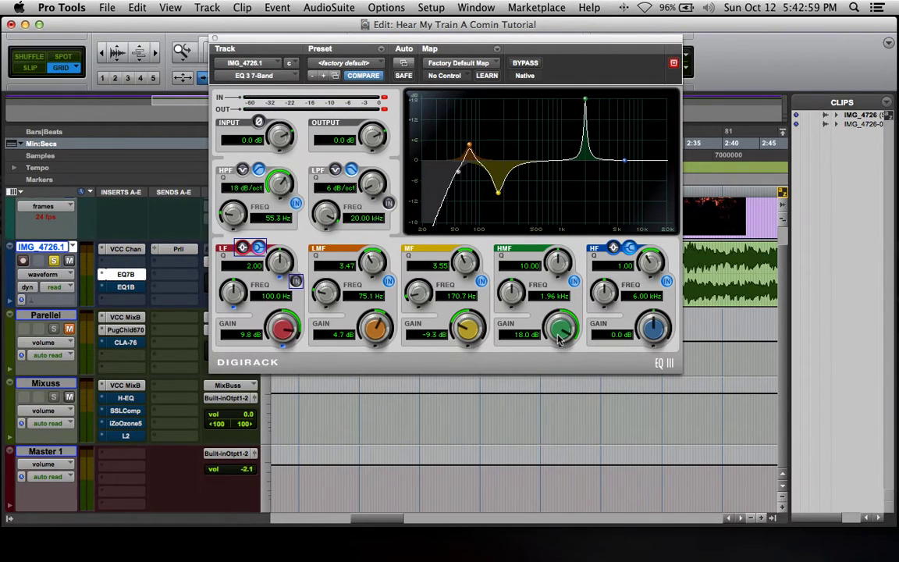
Cut the HMF band to -4.5 dB with a Q of 6.77, checking the result during playback.
{"action": "left_click_drag", "start_coordinate": [562, 332], "coordinate": [545, 409]}
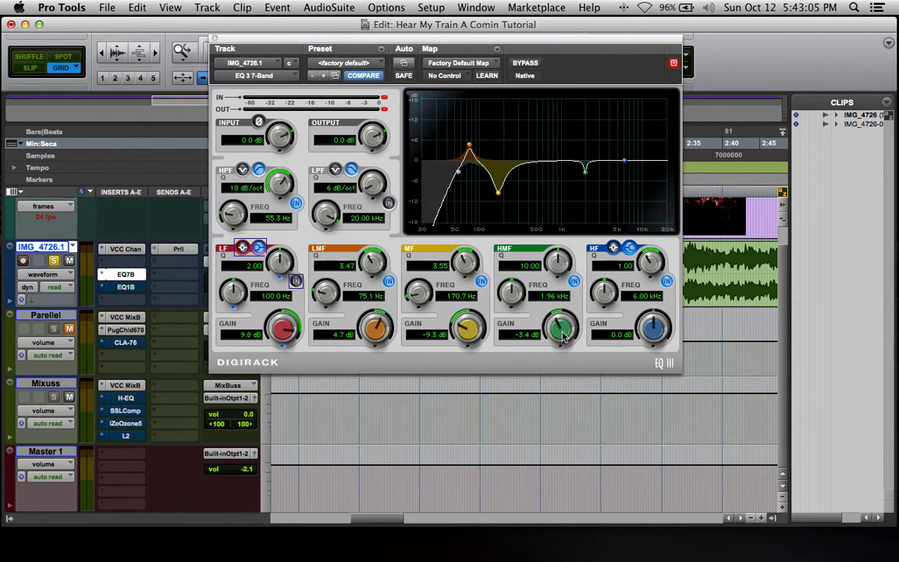
{"action": "left_click_drag", "start_coordinate": [562, 332], "coordinate": [562, 333]}
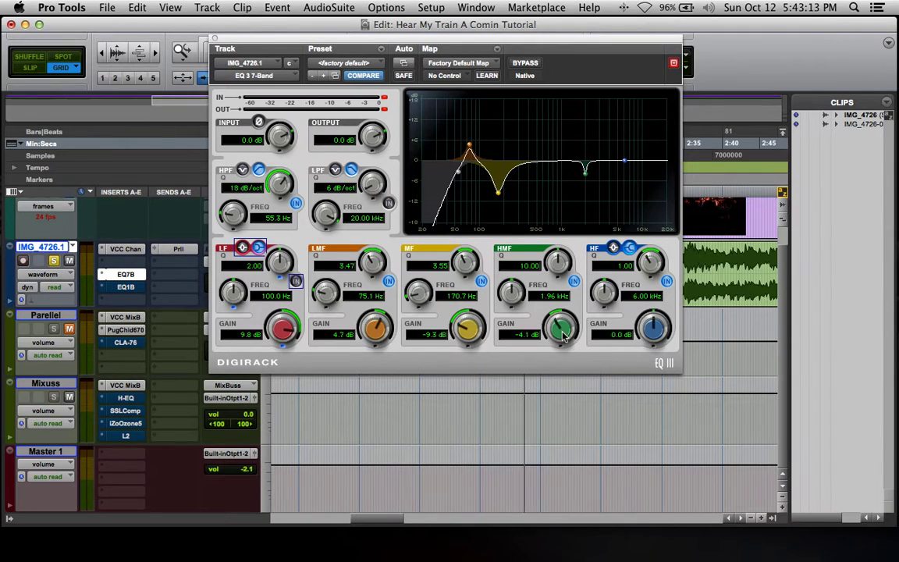
{"action": "left_click_drag", "start_coordinate": [559, 261], "coordinate": [557, 314]}
{"action": "key", "text": "space"}
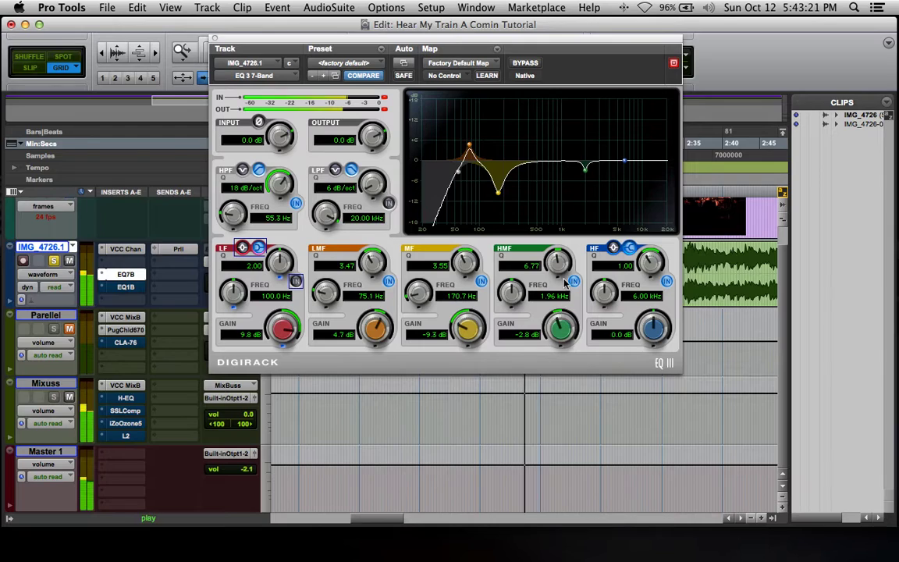
{"action": "left_click_drag", "start_coordinate": [558, 318], "coordinate": [559, 324]}
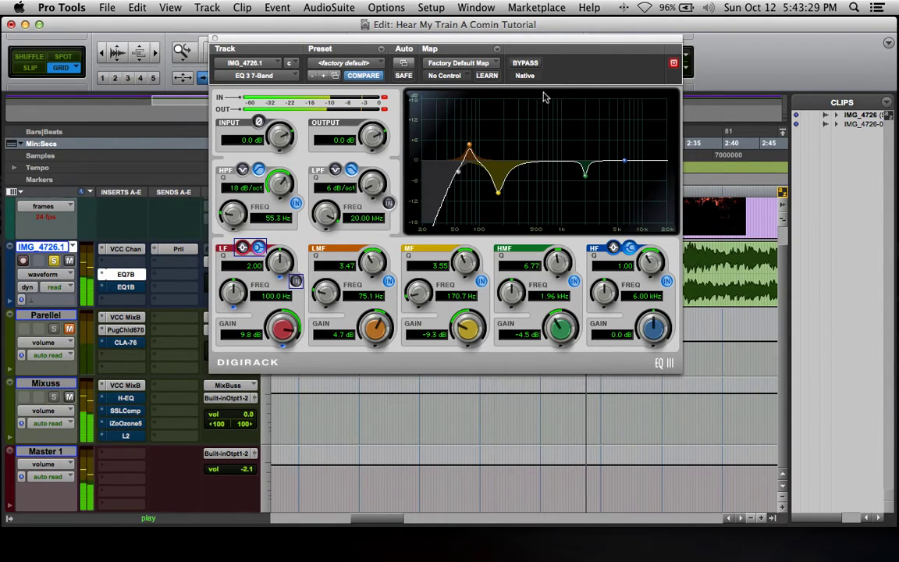
Compare the track's sound with the whole EQ bypassed and active during playback.
{"action": "left_click", "coordinate": [525, 63]}
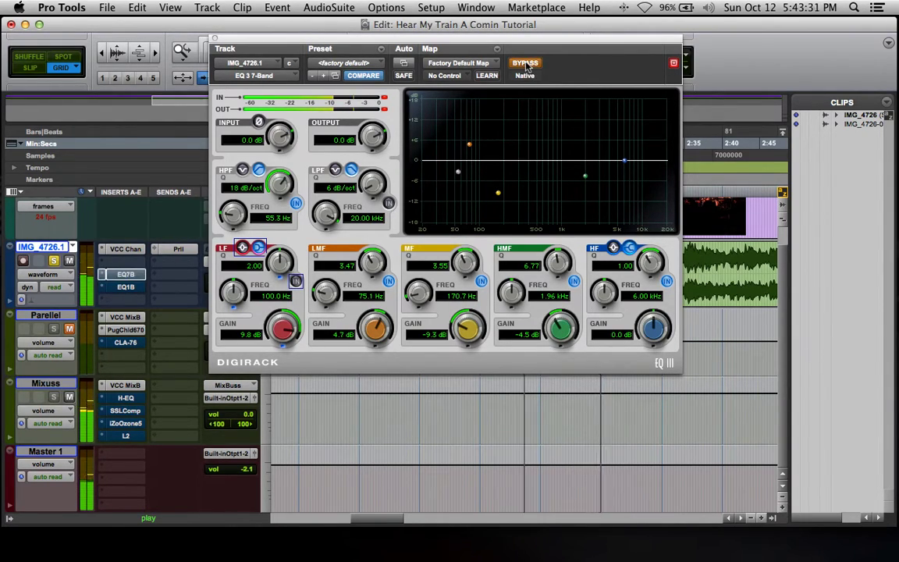
{"action": "left_click", "coordinate": [525, 63]}
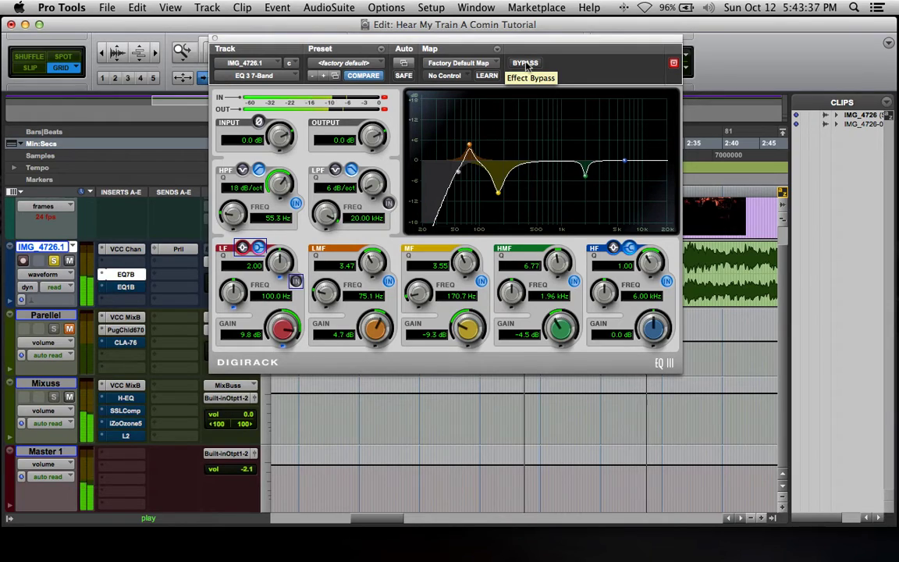
{"action": "left_click", "coordinate": [525, 63]}
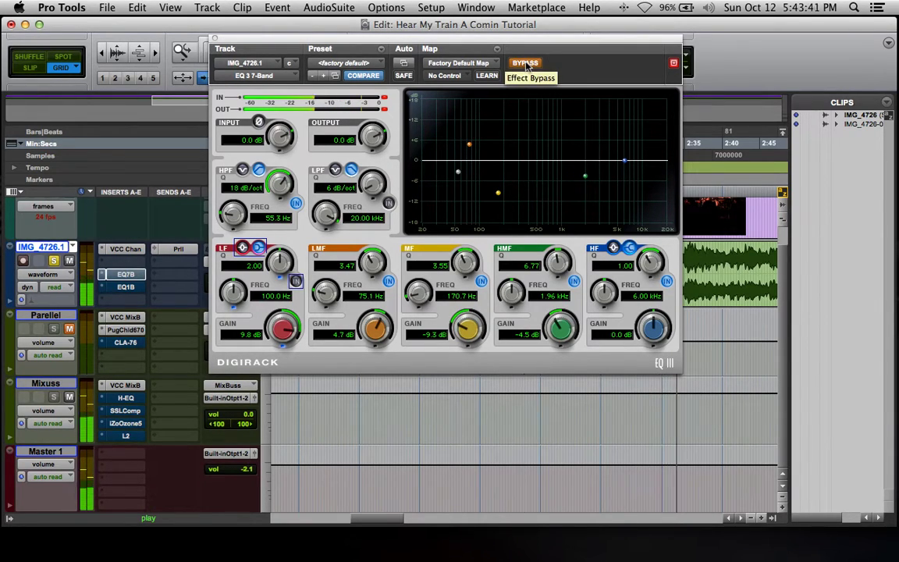
{"action": "left_click", "coordinate": [525, 64]}
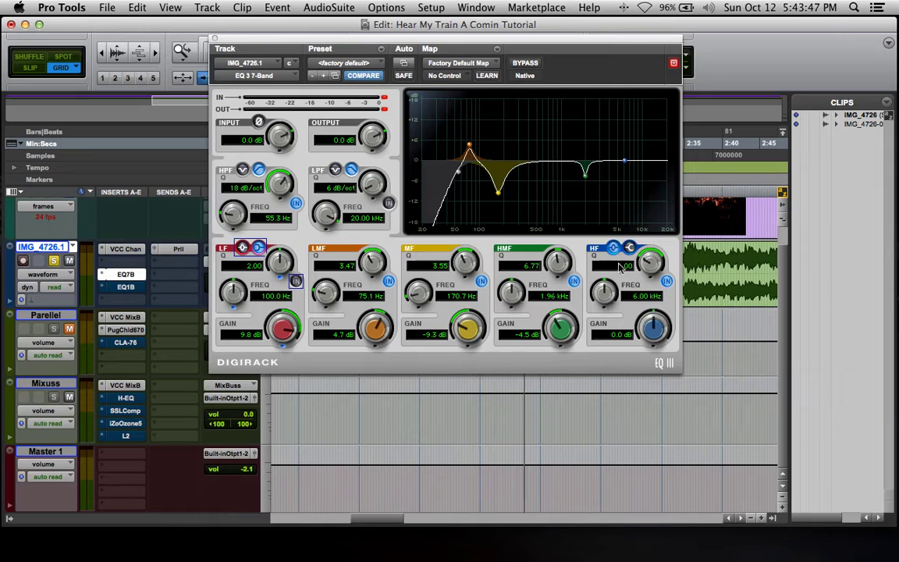
Set the HF band as a peak filter at 1.99 kHz with -4.7 dB gain and a Q of 6.90.
{"action": "left_click_drag", "start_coordinate": [597, 294], "coordinate": [592, 361]}
{"action": "left_click_drag", "start_coordinate": [652, 330], "coordinate": [650, 348]}
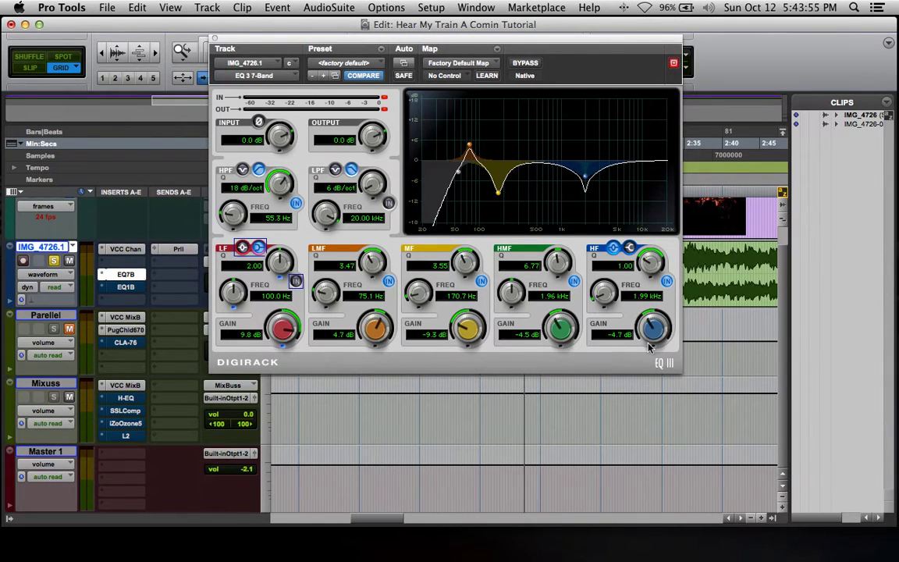
{"action": "left_click_drag", "start_coordinate": [652, 269], "coordinate": [664, 207]}
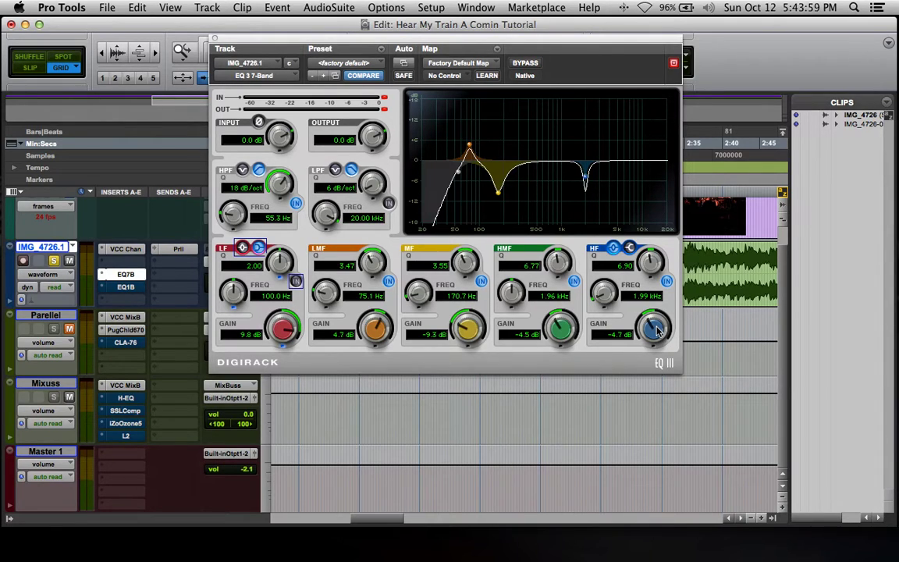
Boost the HMF band by 15.8 dB with a Q of 10.00 and sweep its frequency to 636.1 Hz during playback.
{"action": "left_click_drag", "start_coordinate": [558, 330], "coordinate": [573, 258]}
{"action": "mouse_move", "coordinate": [508, 292]}
{"action": "left_mouse_down"}
{"action": "mouse_move", "coordinate": [507, 310]}
{"action": "mouse_move", "coordinate": [510, 301]}
{"action": "left_mouse_up"}
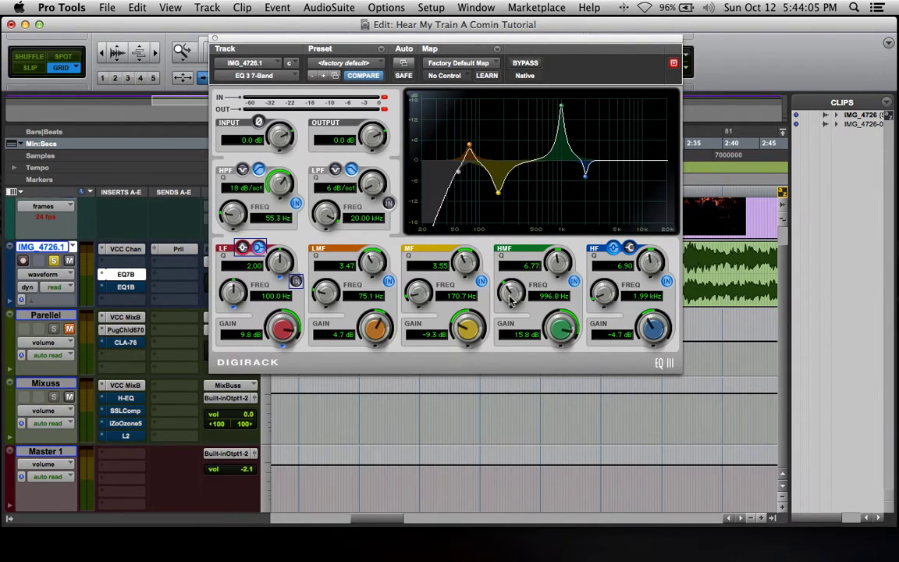
{"action": "left_click_drag", "start_coordinate": [509, 301], "coordinate": [560, 241]}
{"action": "key", "text": "space"}
{"action": "left_click_drag", "start_coordinate": [511, 294], "coordinate": [509, 315]}
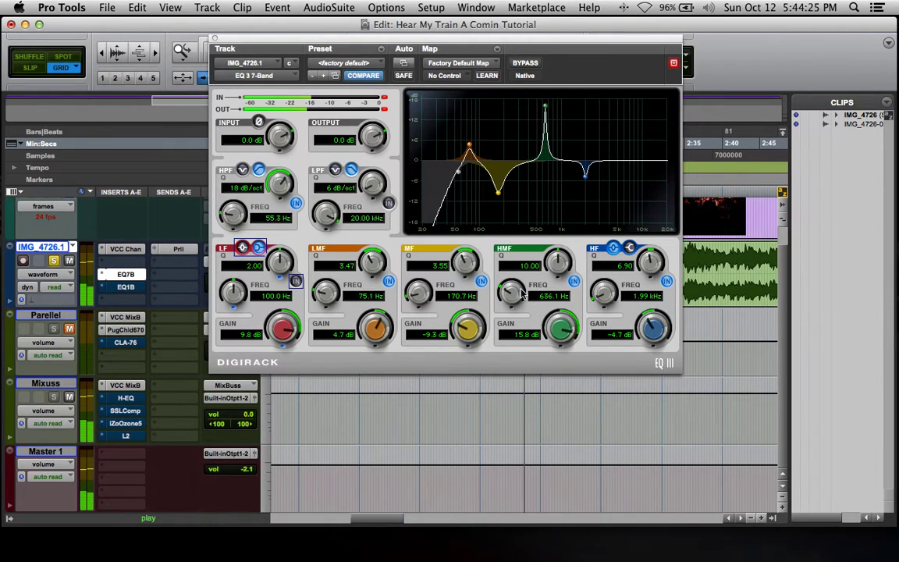
Set the HMF band to 650.6 Hz with a -4.8 dB cut, and close the EQ window.
{"action": "left_click_drag", "start_coordinate": [512, 294], "coordinate": [541, 401]}
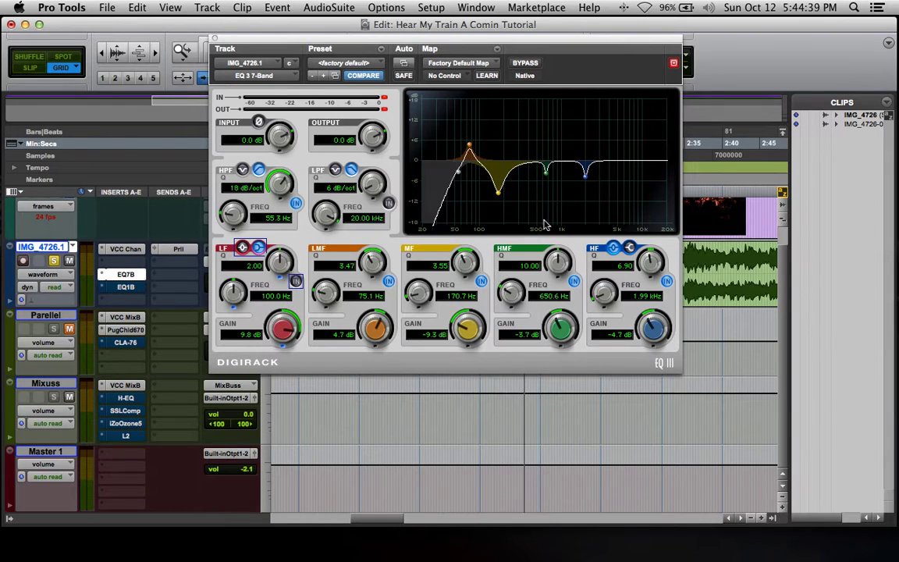
{"action": "left_click_drag", "start_coordinate": [560, 324], "coordinate": [561, 325]}
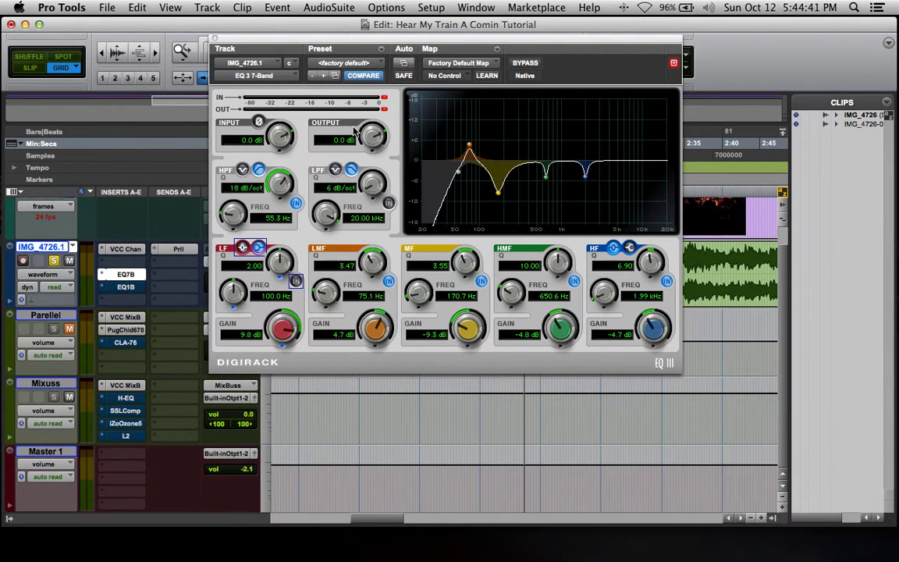
{"action": "left_click", "coordinate": [215, 39]}
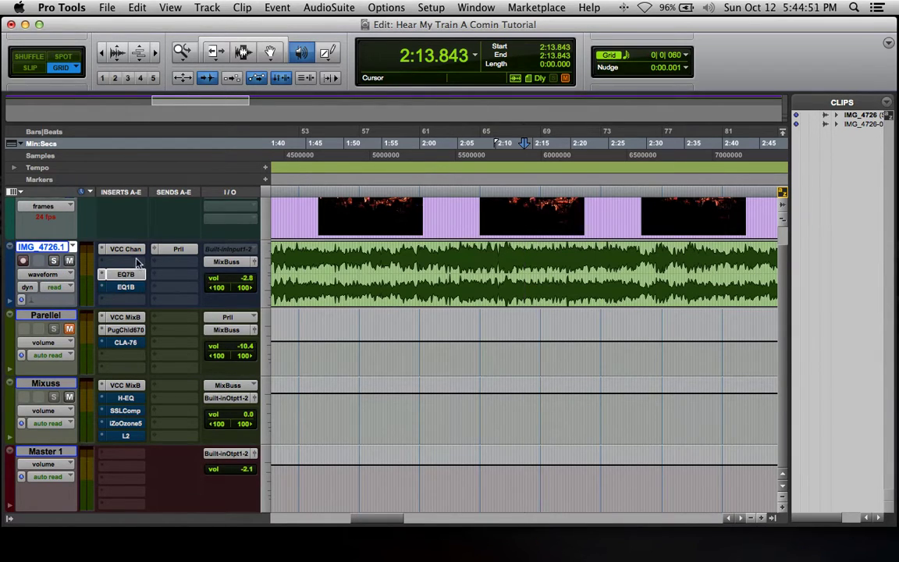
Unmute the Parellel track, start playback and switch to the Mix window.
{"action": "left_click", "coordinate": [69, 330]}
{"action": "key", "text": "space"}
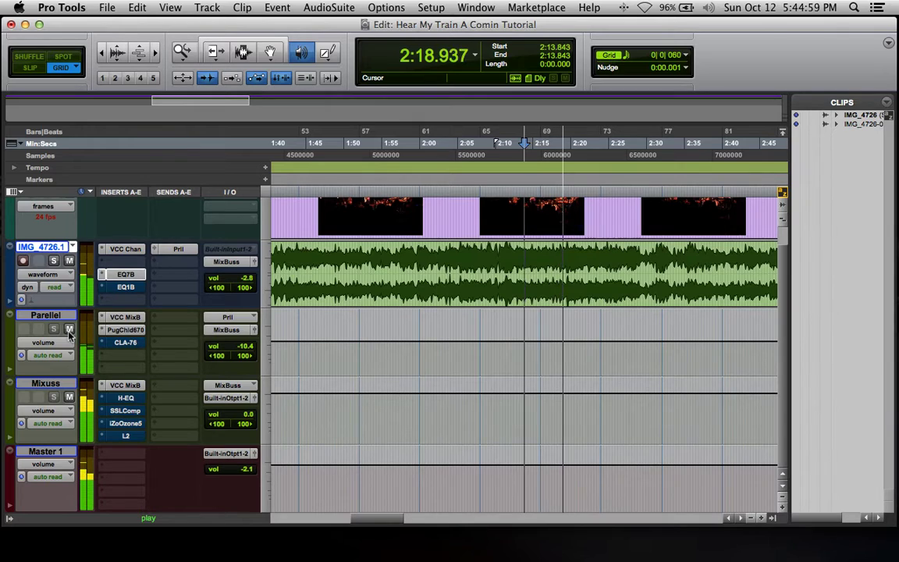
{"action": "key", "text": "super+equal"}
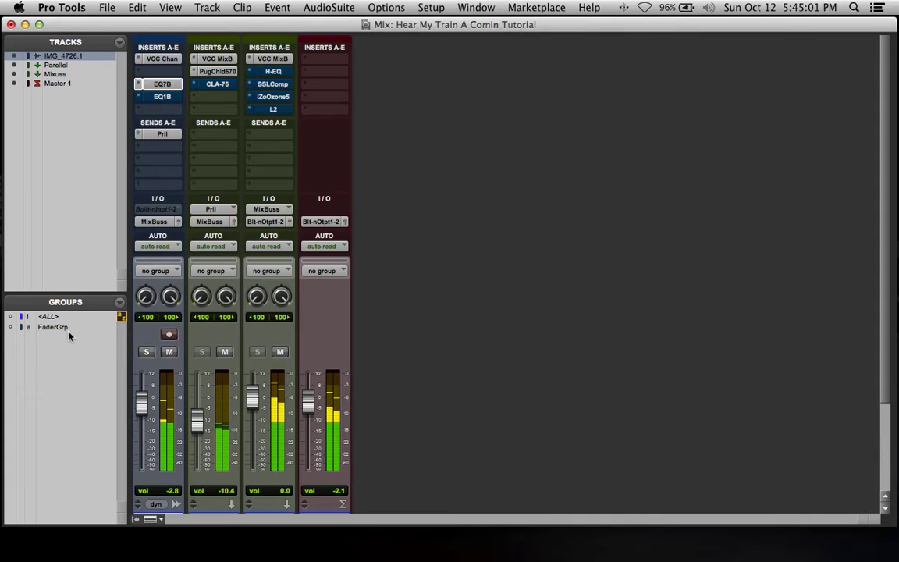
Lower the Parellel fader to -12.6 dB, comparing the mix with that track muted and unmuted.
{"action": "left_click", "coordinate": [224, 352]}
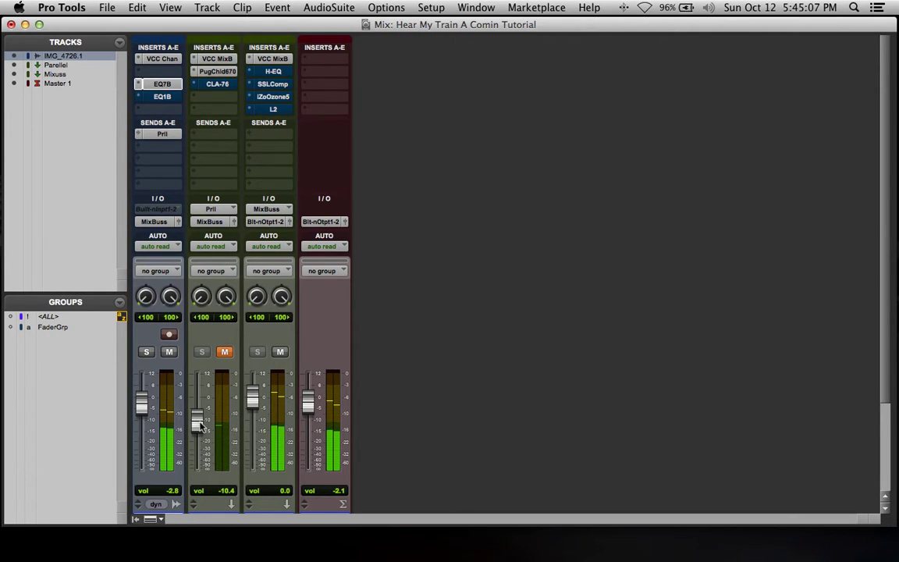
{"action": "left_click_drag", "start_coordinate": [199, 425], "coordinate": [197, 427]}
{"action": "left_click", "coordinate": [224, 352]}
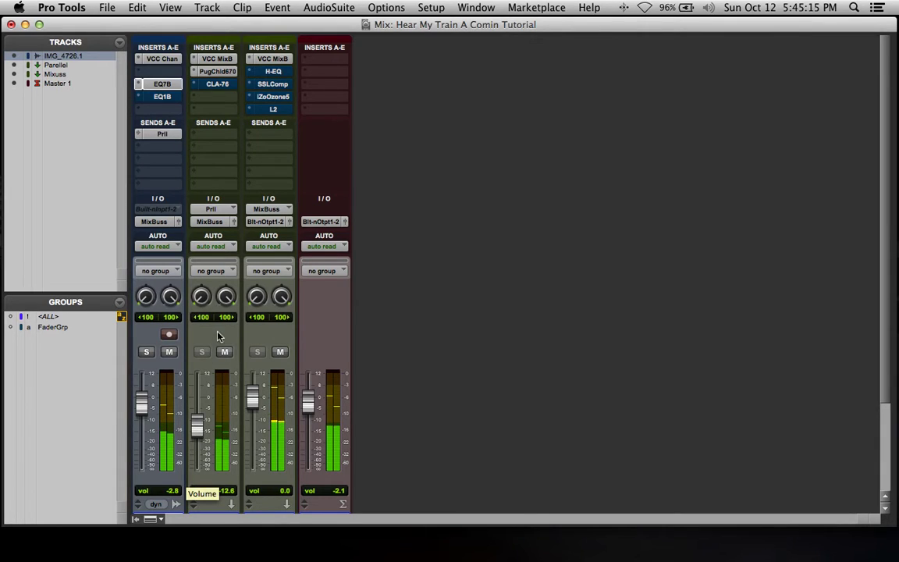
{"action": "left_click", "coordinate": [224, 352]}
{"action": "left_click", "coordinate": [223, 352]}
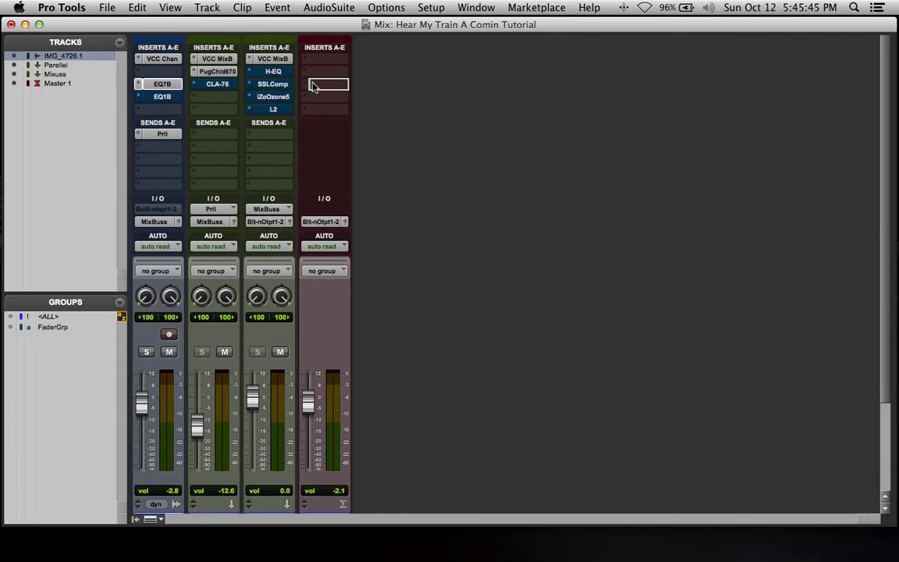
Reorder the Mixuss inserts so SSLComp comes before H-EQ, and open SSLComp beside the channel strips.
{"action": "left_click_drag", "start_coordinate": [312, 86], "coordinate": [273, 84]}
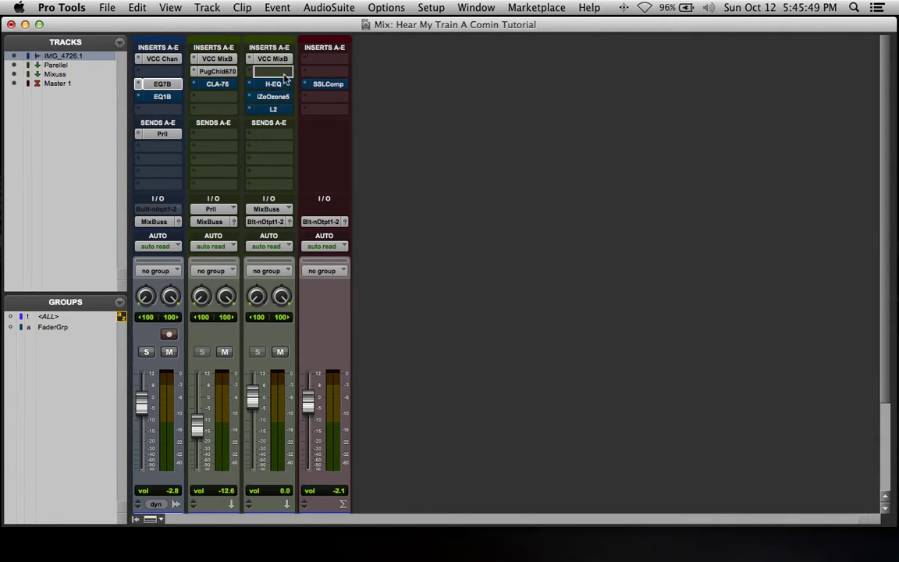
{"action": "left_click_drag", "start_coordinate": [285, 78], "coordinate": [279, 77]}
{"action": "left_click", "coordinate": [275, 72]}
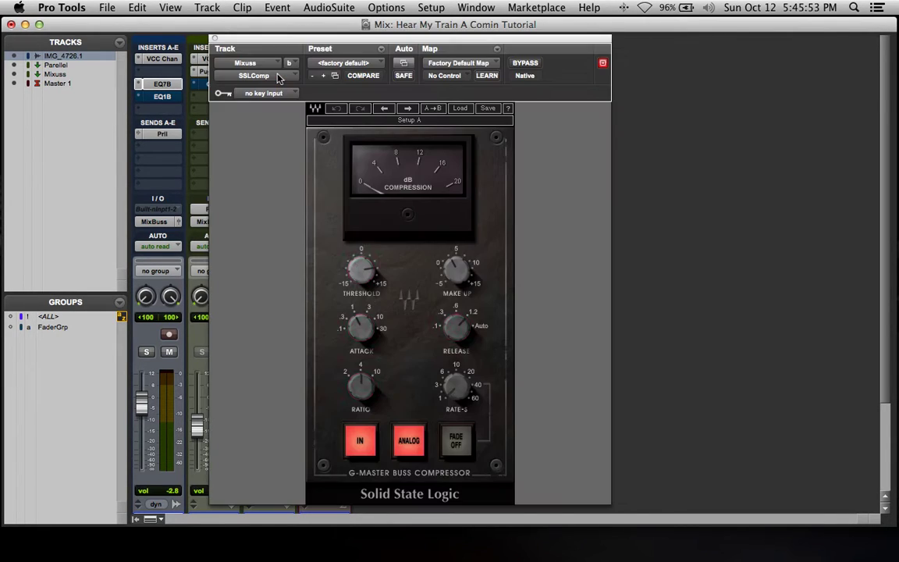
{"action": "left_click_drag", "start_coordinate": [370, 47], "coordinate": [499, 23]}
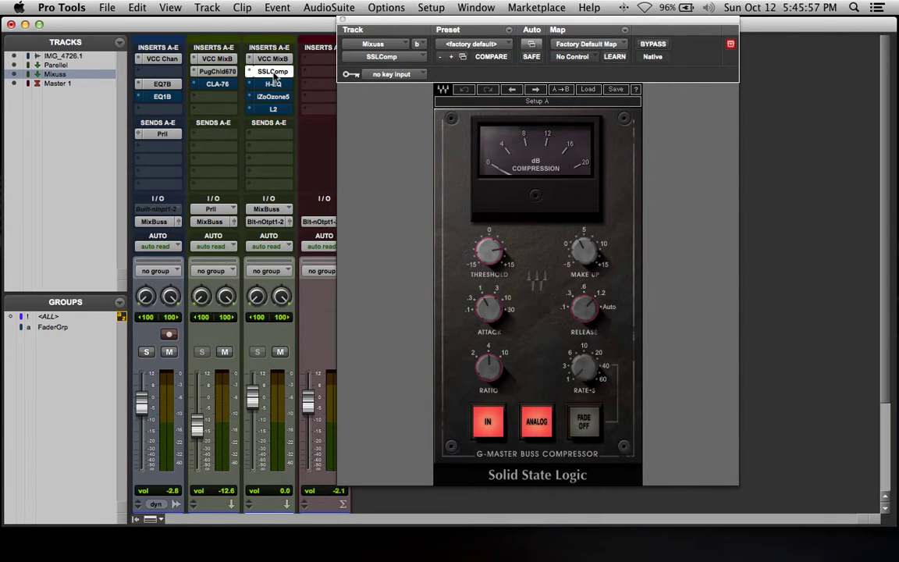
During playback, set the SSLComp attack to 10, threshold to 7.2 and release to Auto.
{"action": "key", "text": "space"}
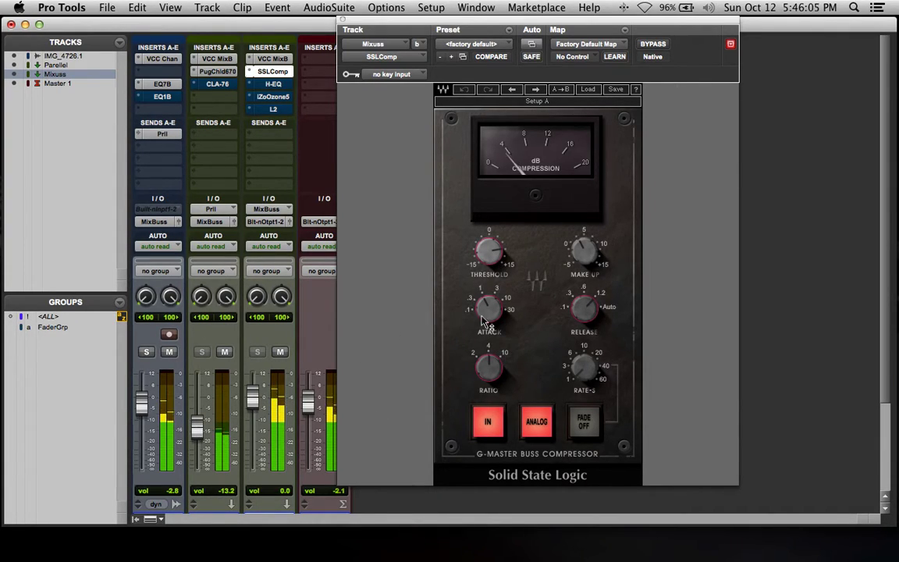
{"action": "mouse_move", "coordinate": [493, 314]}
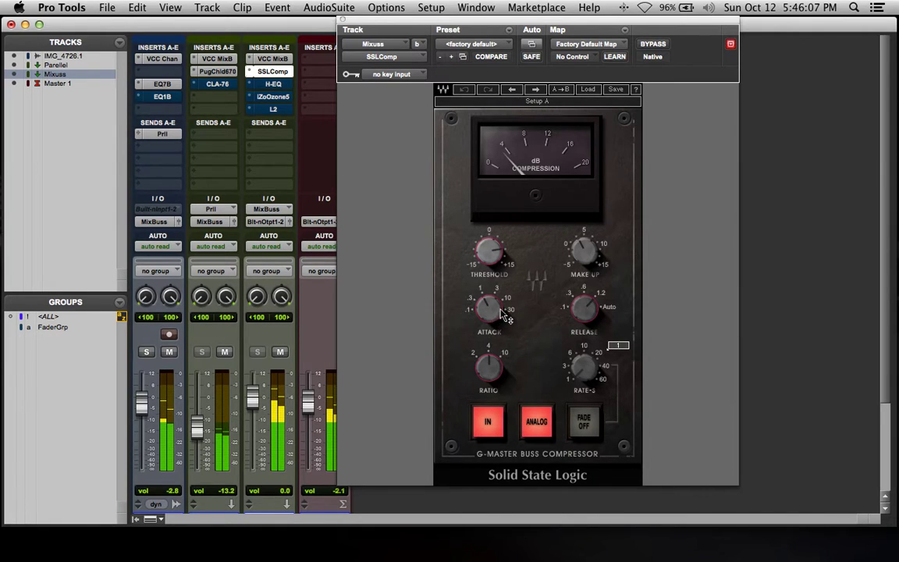
{"action": "left_click_drag", "start_coordinate": [494, 290], "coordinate": [495, 281]}
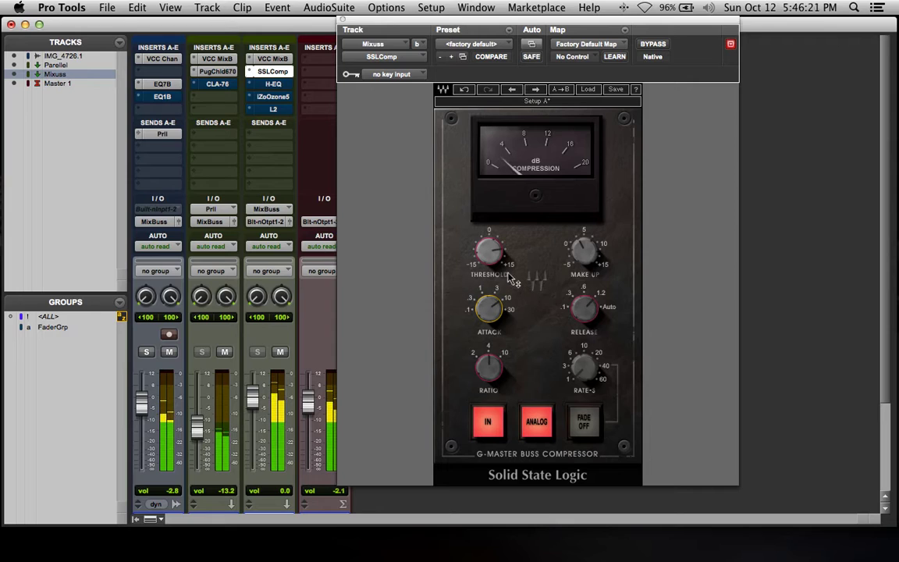
{"action": "left_click_drag", "start_coordinate": [496, 257], "coordinate": [496, 263]}
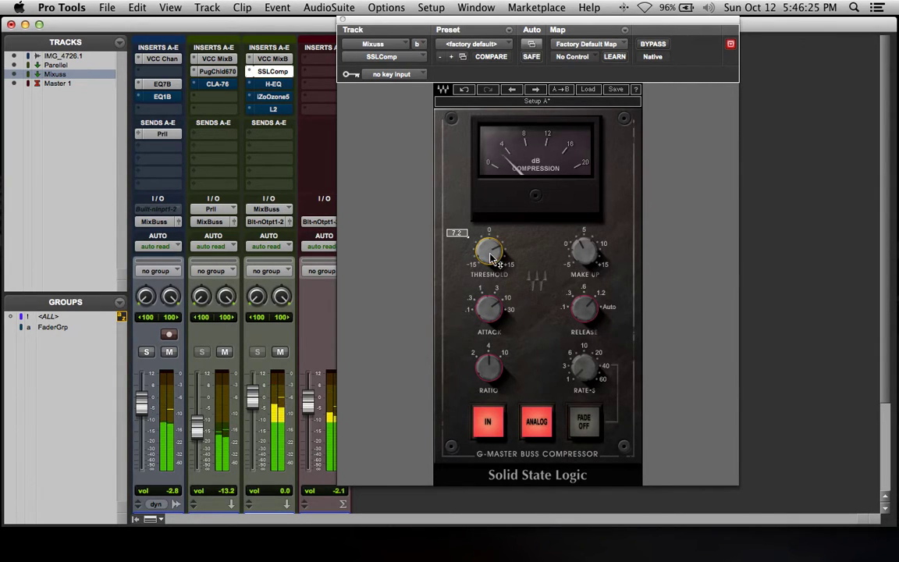
{"action": "left_click", "coordinate": [584, 308]}
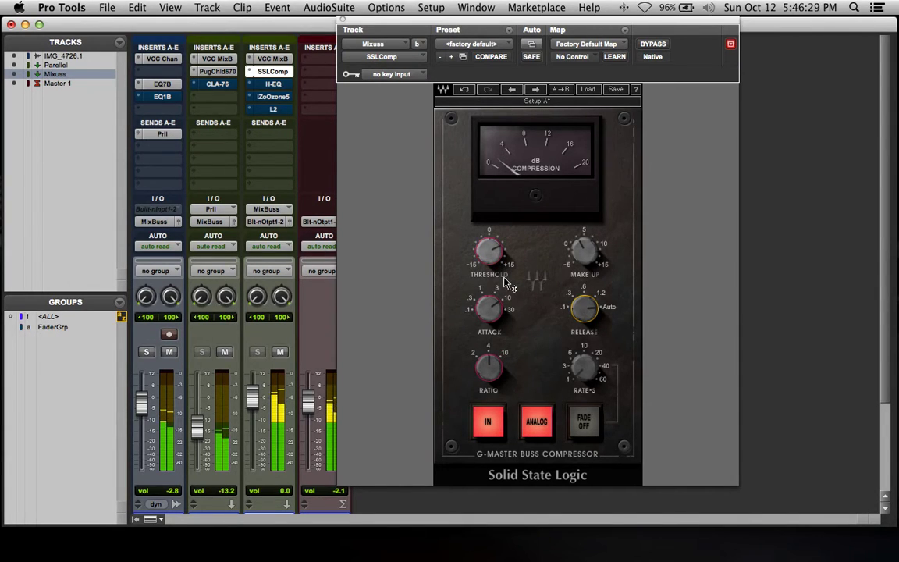
Compare the mix with SSLComp bypassed and active, and lower its threshold to 6.4.
{"action": "left_click", "coordinate": [643, 47]}
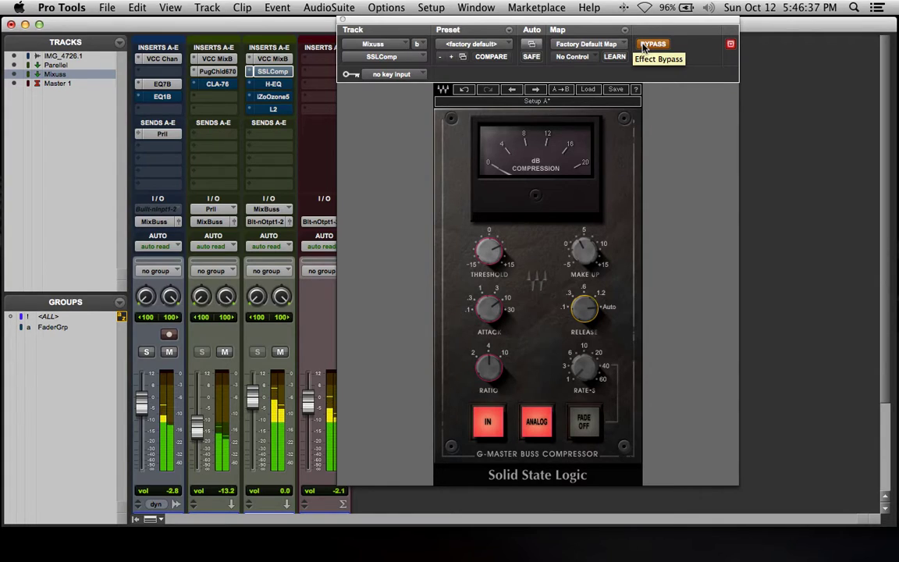
{"action": "left_click", "coordinate": [643, 48]}
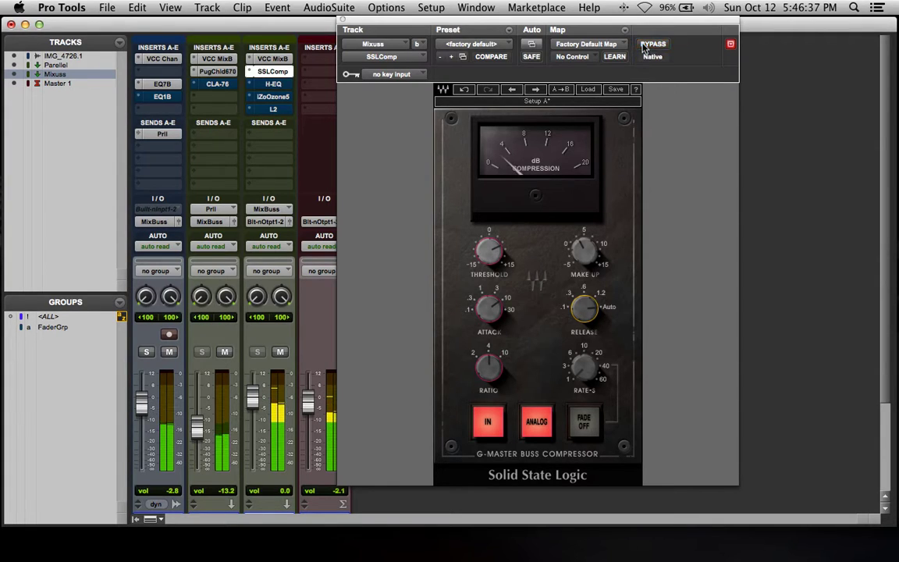
{"action": "left_click", "coordinate": [489, 253]}
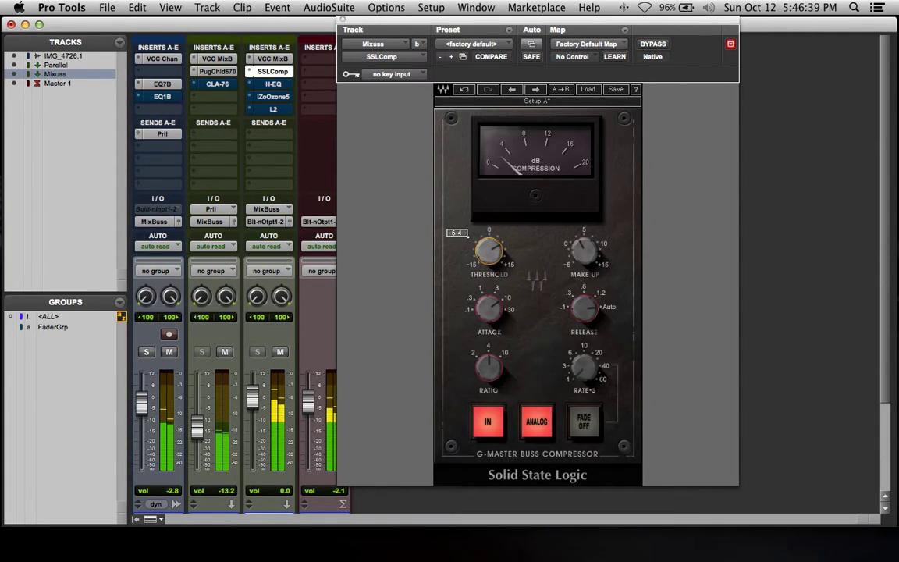
Listen to the mix once more with SSLComp bypassed and active, and close its window.
{"action": "left_click", "coordinate": [653, 45]}
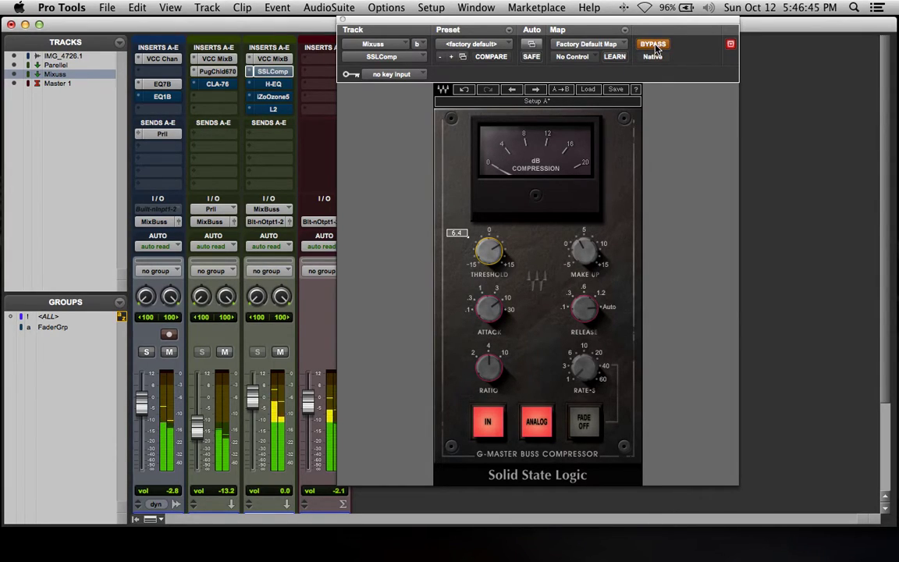
{"action": "left_click", "coordinate": [653, 45]}
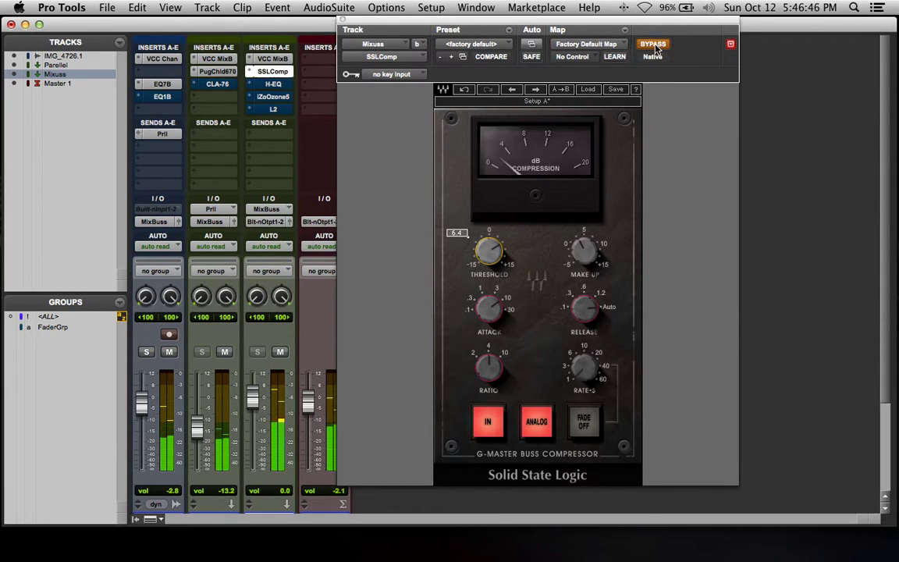
{"action": "left_click", "coordinate": [343, 21]}
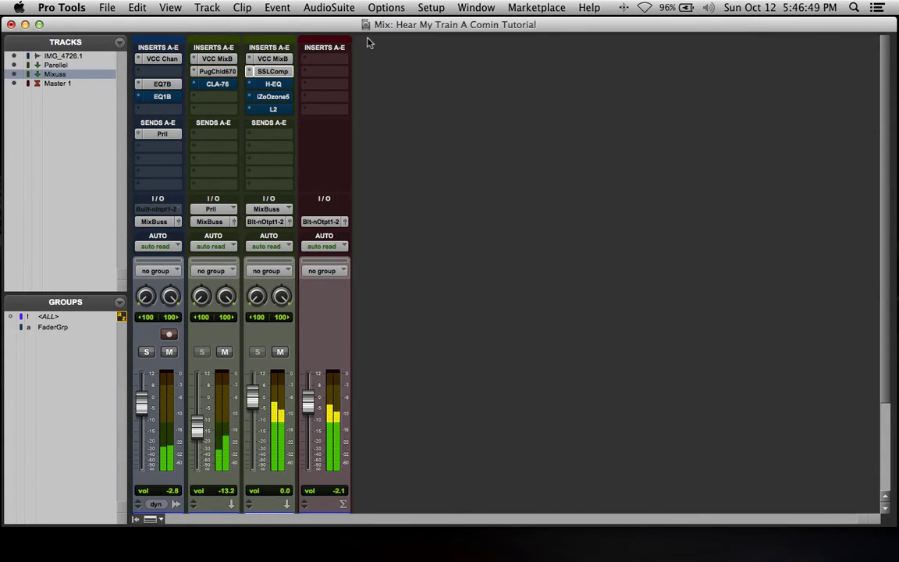
Compare the SSLComp gain reduction with the 75.1 Hz LMF boost of IMG_4726.1's EQ7B on and off, and leave that band switched off.
{"action": "left_click", "coordinate": [153, 83]}
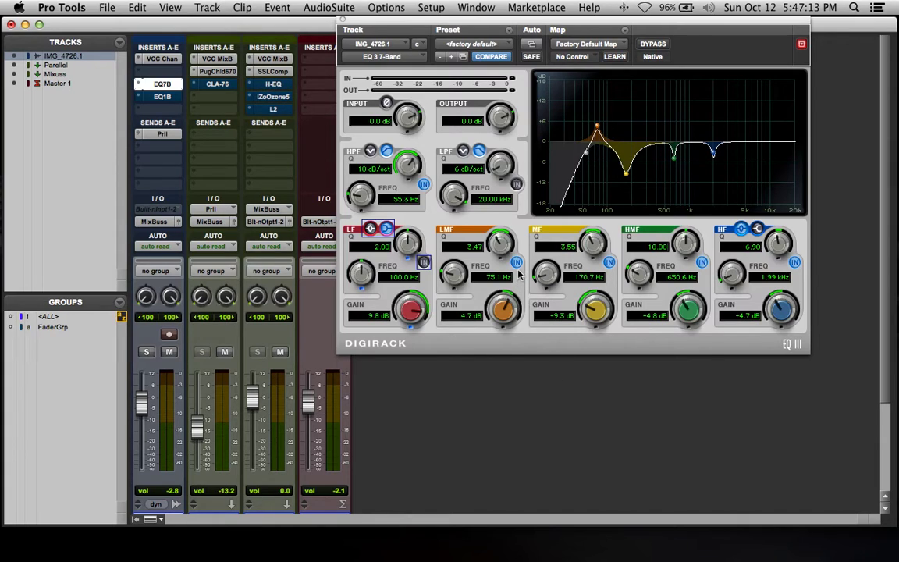
{"action": "left_click", "coordinate": [515, 262]}
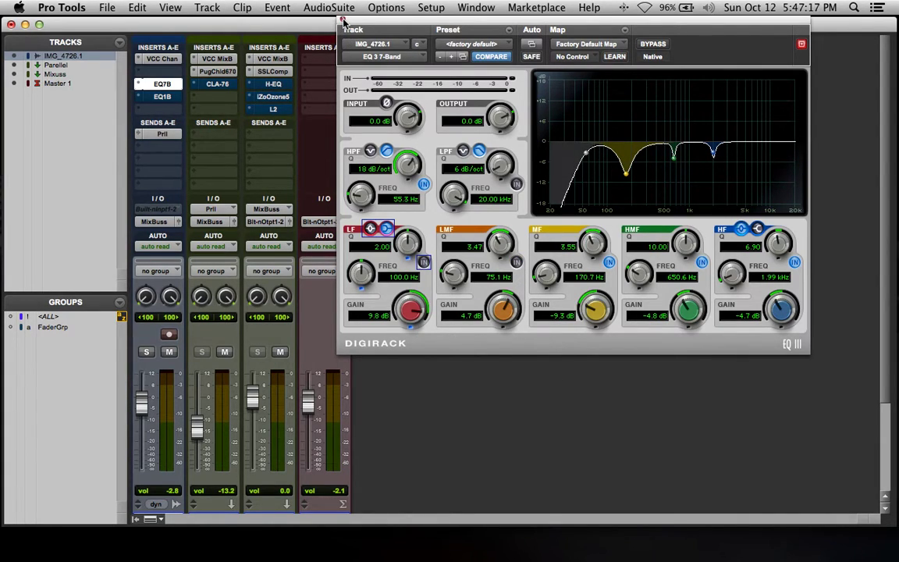
{"action": "left_click", "coordinate": [255, 69]}
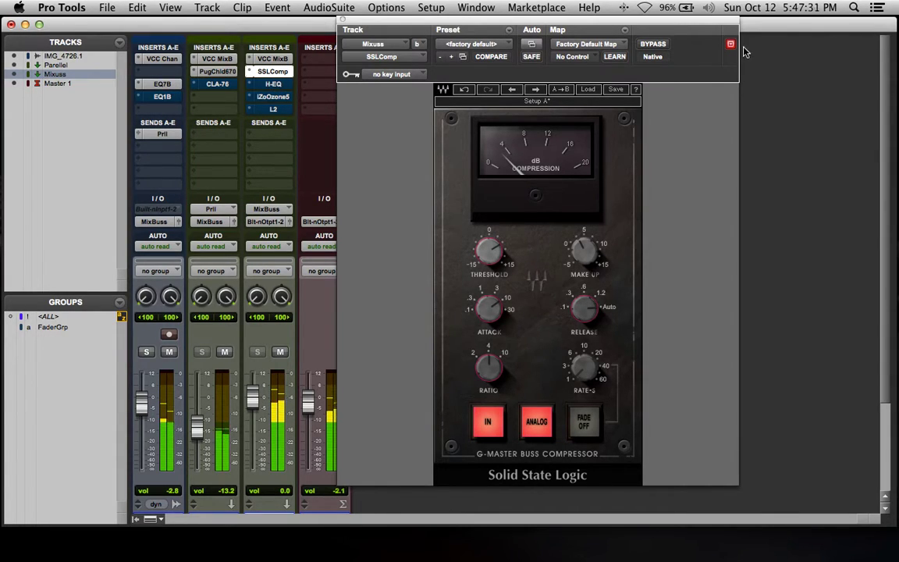
{"action": "left_click", "coordinate": [158, 84]}
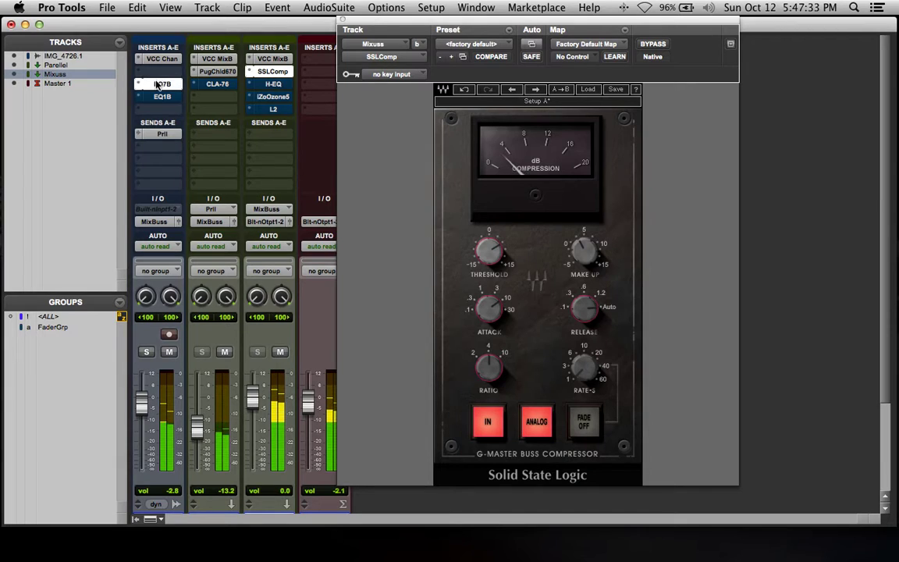
{"action": "left_click_drag", "start_coordinate": [475, 19], "coordinate": [175, 109]}
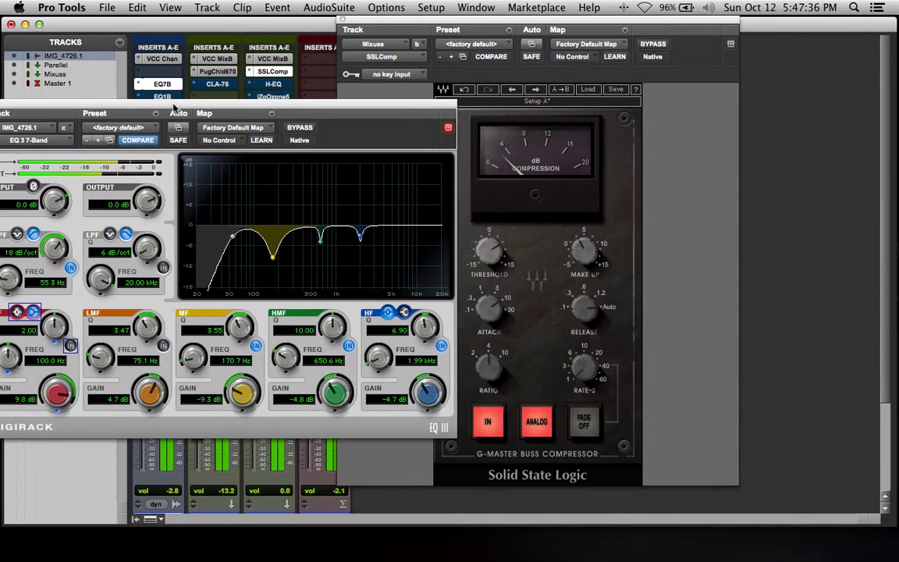
{"action": "left_click", "coordinate": [160, 347]}
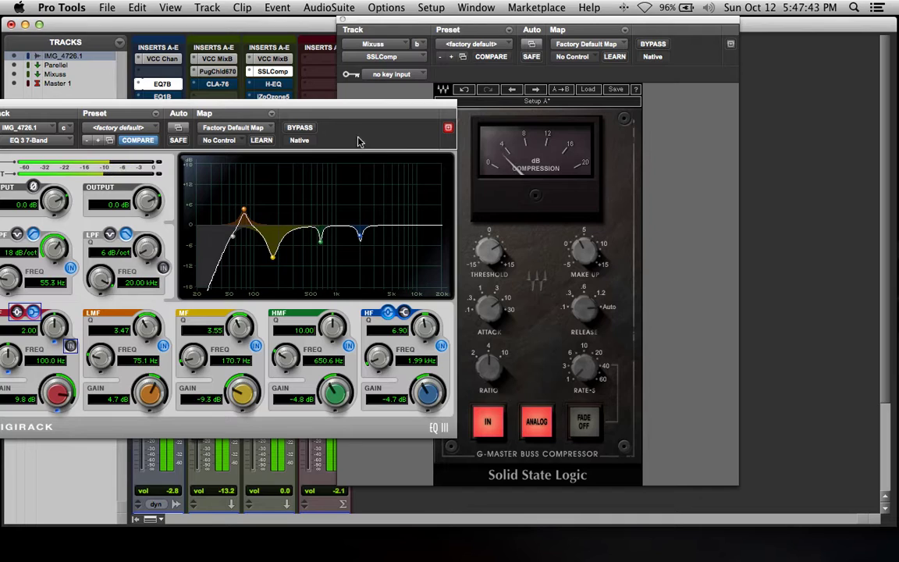
{"action": "left_click_drag", "start_coordinate": [296, 111], "coordinate": [312, 117]}
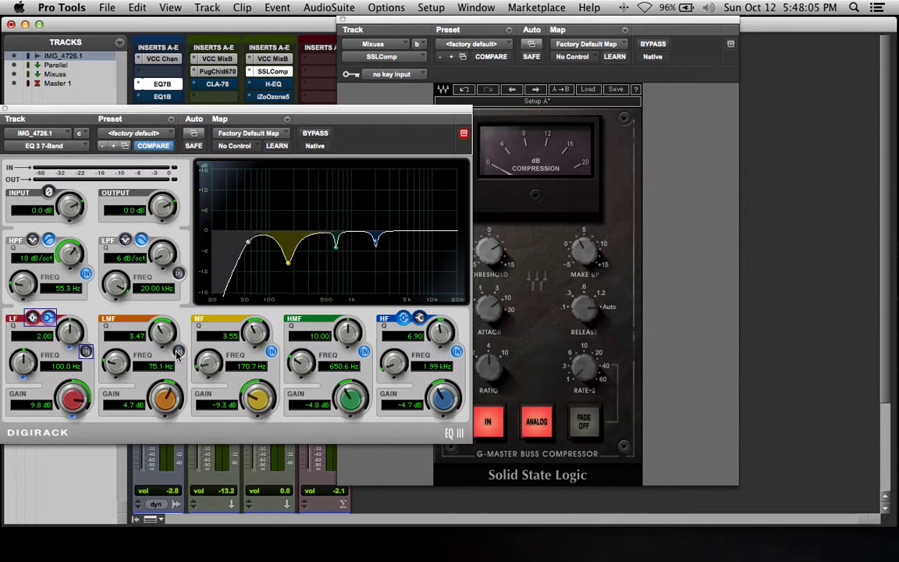
{"action": "left_click_drag", "start_coordinate": [2, 108], "coordinate": [130, 118]}
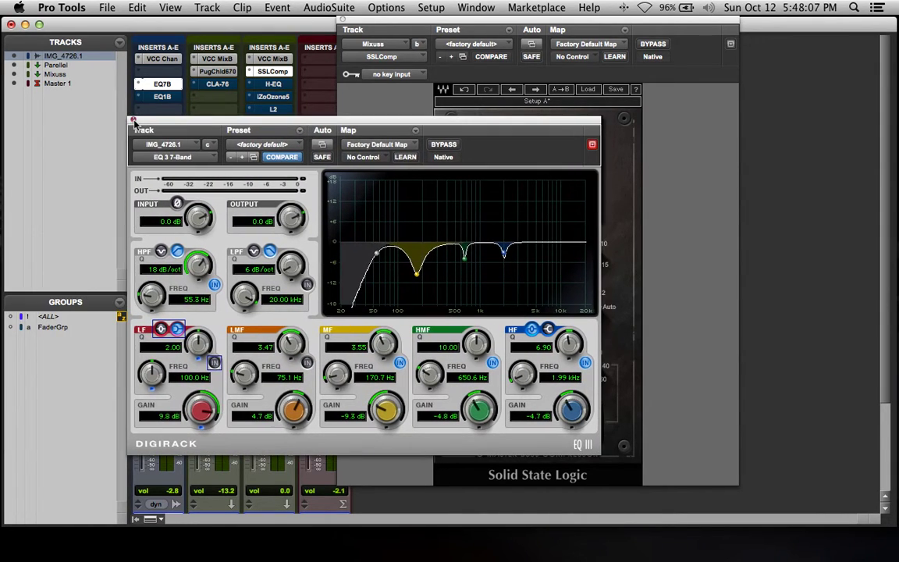
{"action": "left_click", "coordinate": [134, 124]}
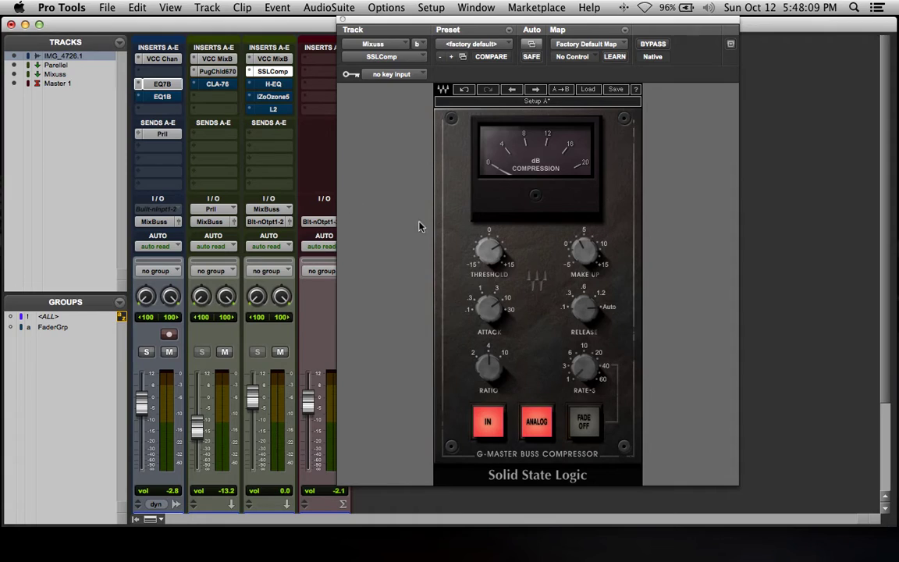
Set the SSLComp threshold to 5.5 and make-up to 4.4 with the song playing, and close the compressor.
{"action": "left_click", "coordinate": [499, 249]}
{"action": "left_click_drag", "start_coordinate": [498, 248], "coordinate": [498, 249]}
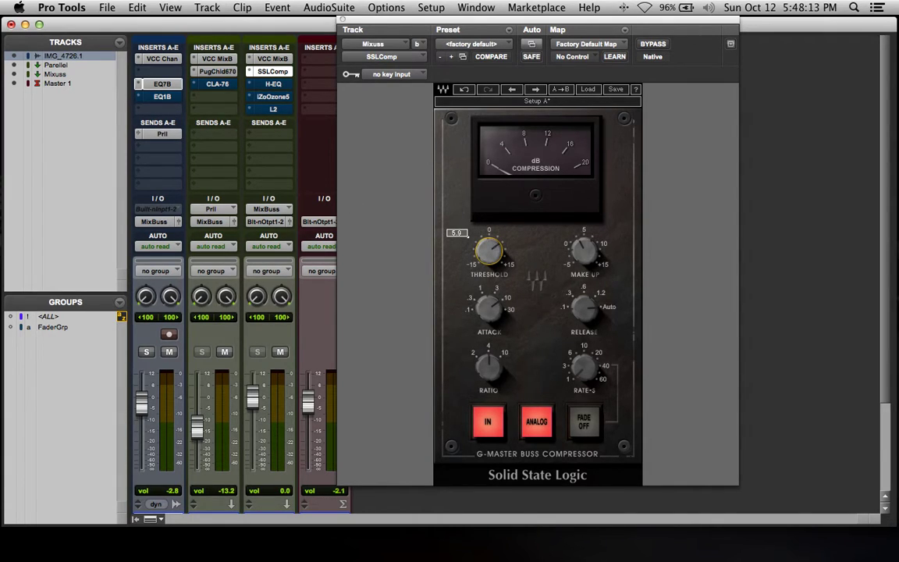
{"action": "left_click", "coordinate": [584, 250]}
{"action": "key", "text": "space"}
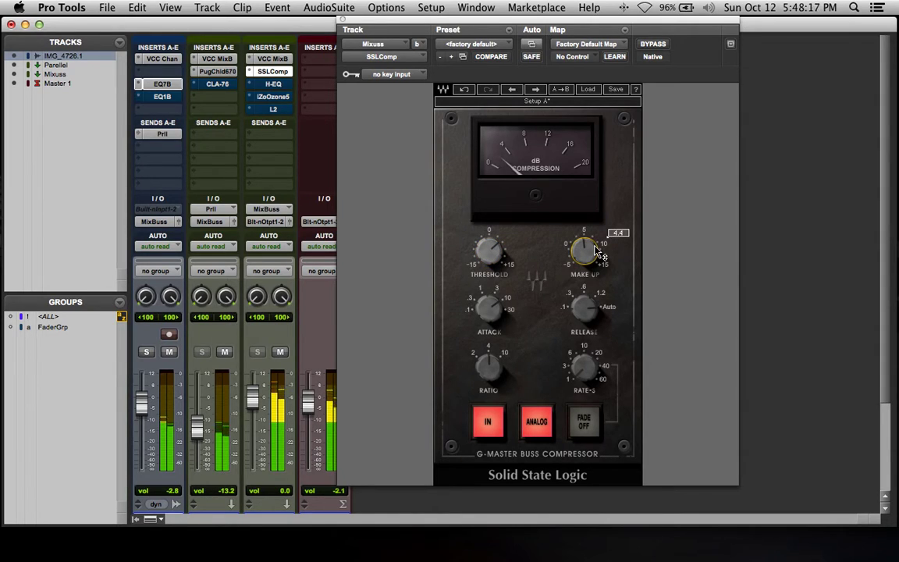
{"action": "mouse_move", "coordinate": [517, 249]}
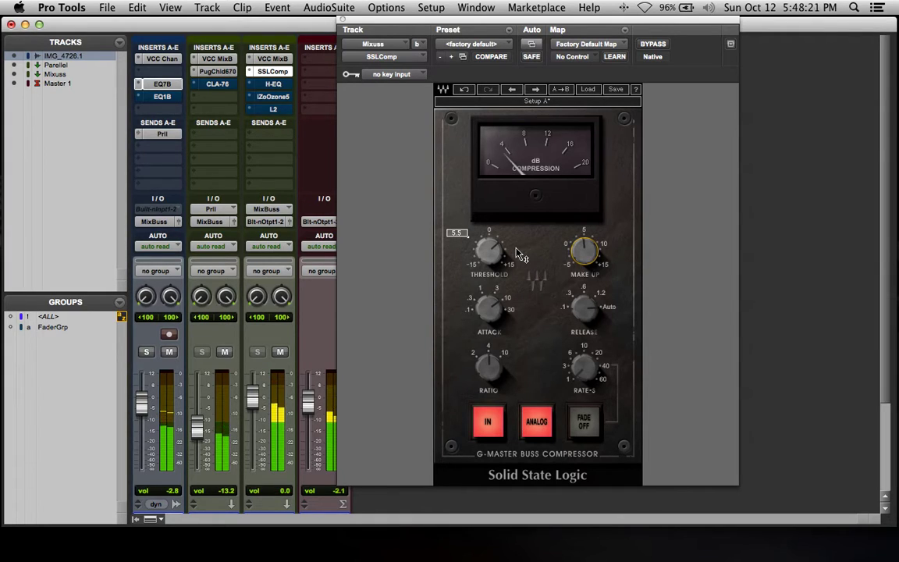
{"action": "left_click", "coordinate": [341, 20]}
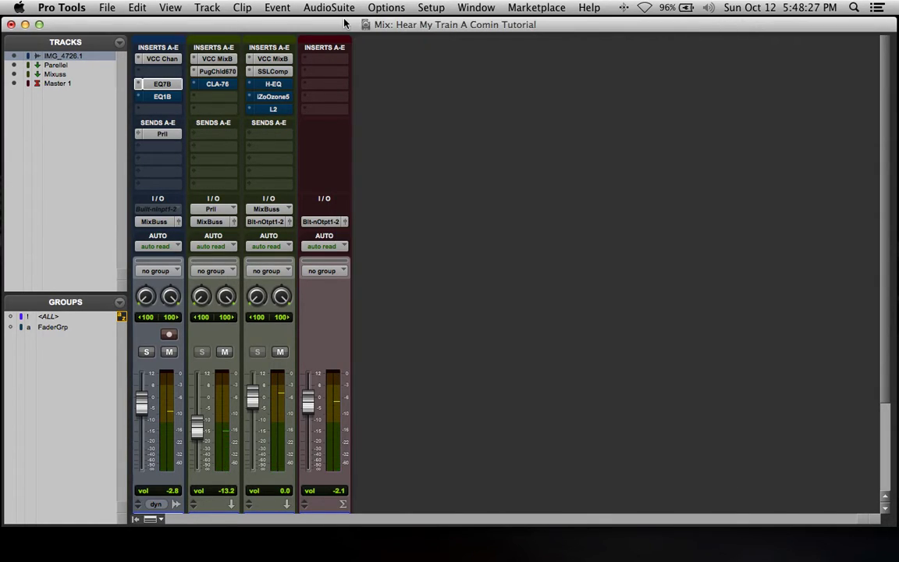
Open H-EQ on Mixuss, keep it in M→S mode with mid and side monitored together, and take it out of bypass.
{"action": "left_click", "coordinate": [273, 84]}
{"action": "left_click_drag", "start_coordinate": [392, 122], "coordinate": [457, 66]}
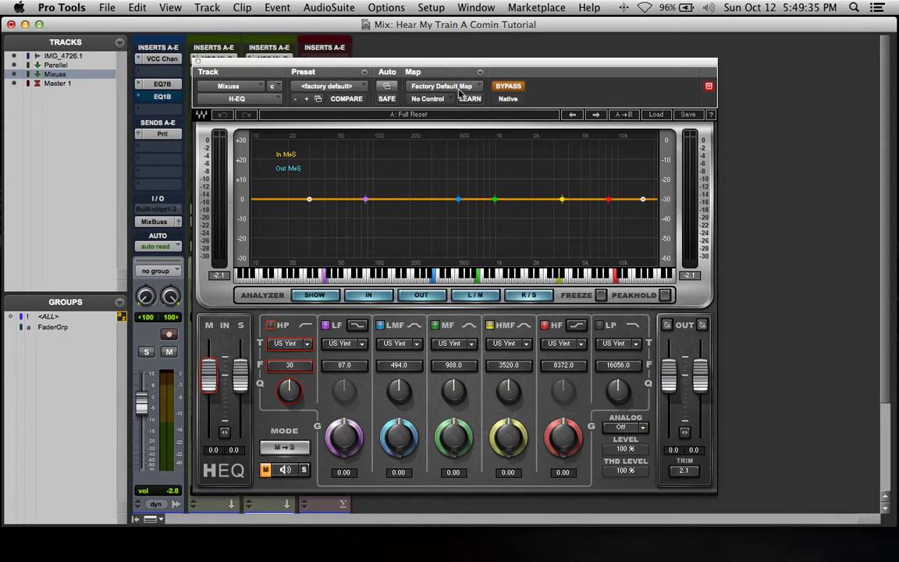
{"action": "left_click_drag", "start_coordinate": [474, 67], "coordinate": [477, 65]}
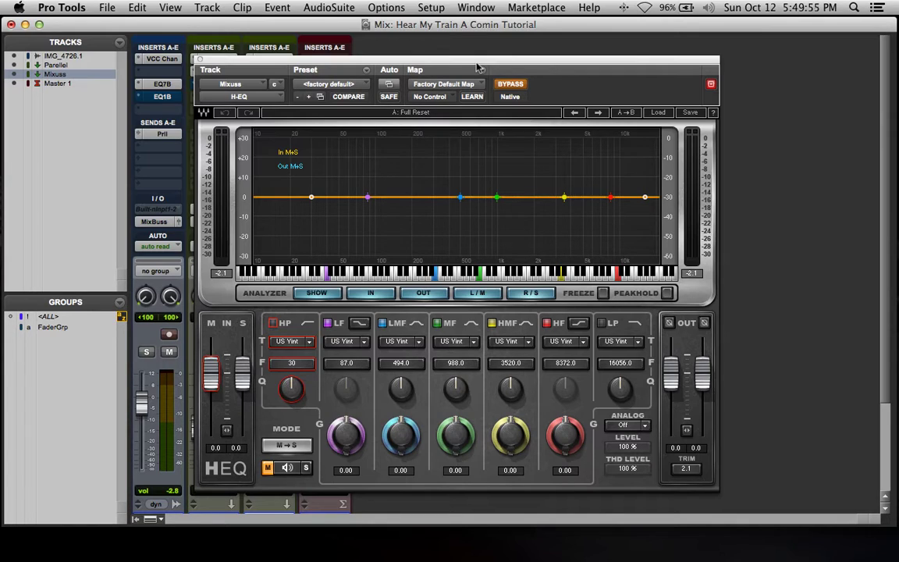
{"action": "left_click", "coordinate": [295, 449]}
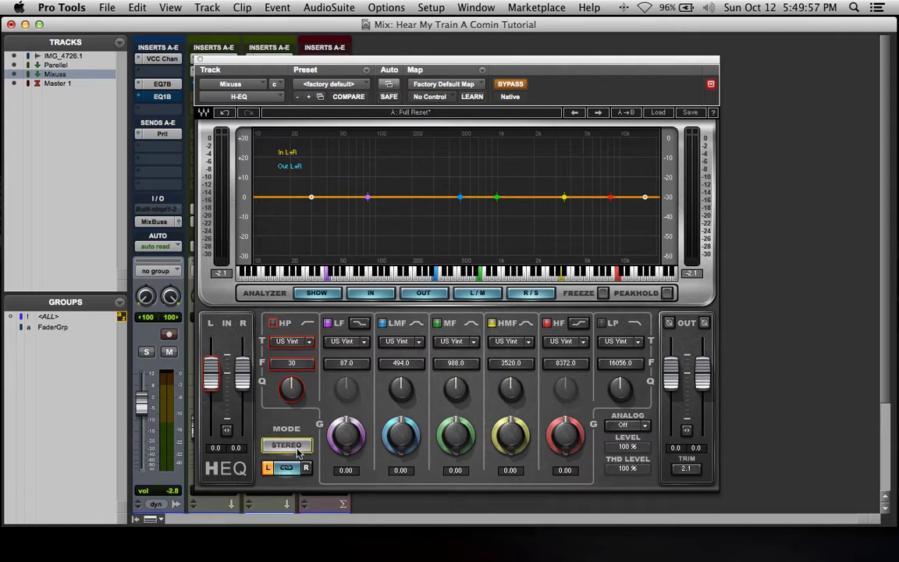
{"action": "left_click", "coordinate": [296, 448]}
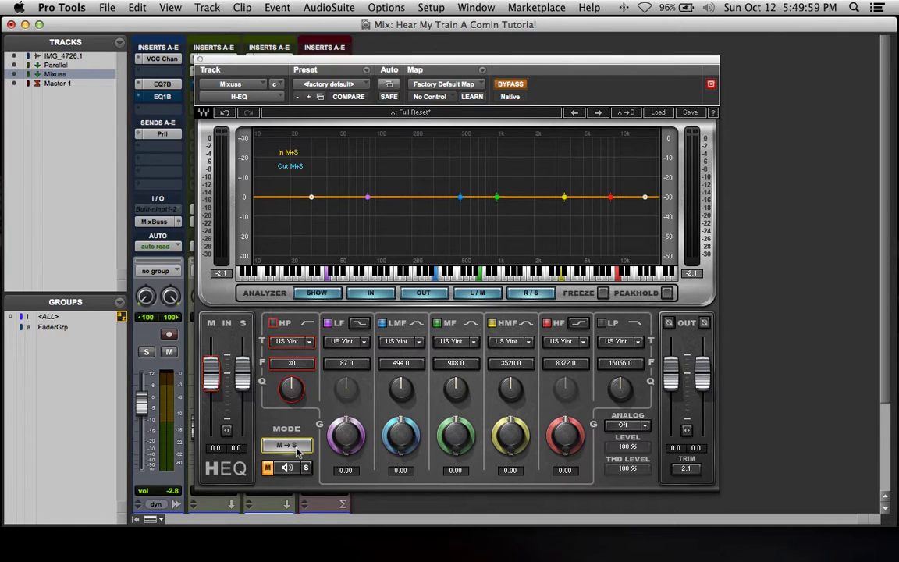
{"action": "left_click", "coordinate": [288, 468]}
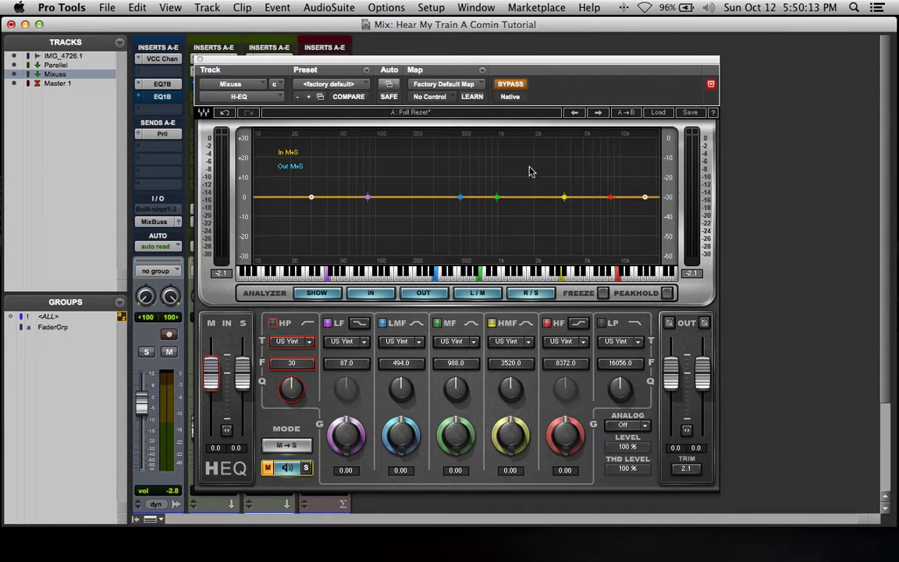
{"action": "left_click", "coordinate": [502, 89]}
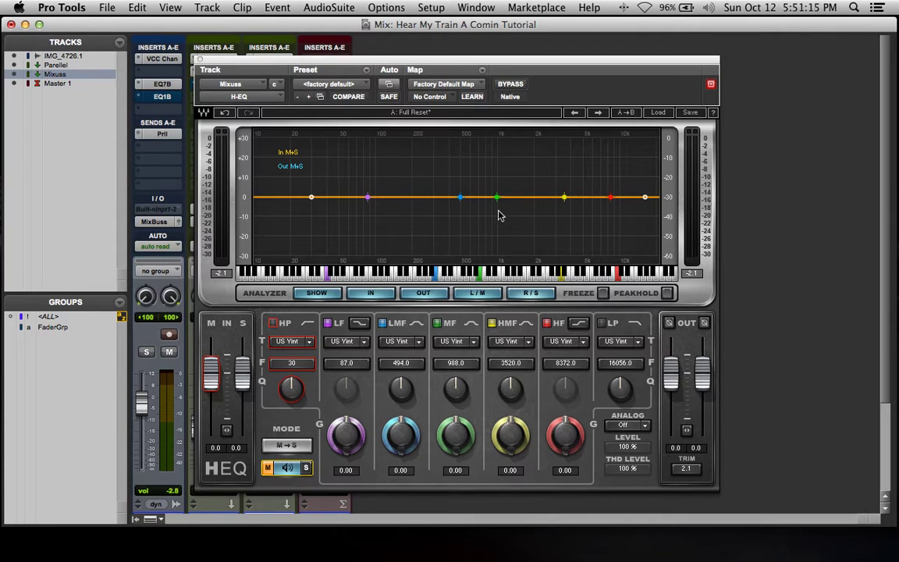
Enable the H-EQ high-pass filter at 40 Hz, change the LF band to a bell and boost it 13.80 dB.
{"action": "left_click", "coordinate": [273, 324]}
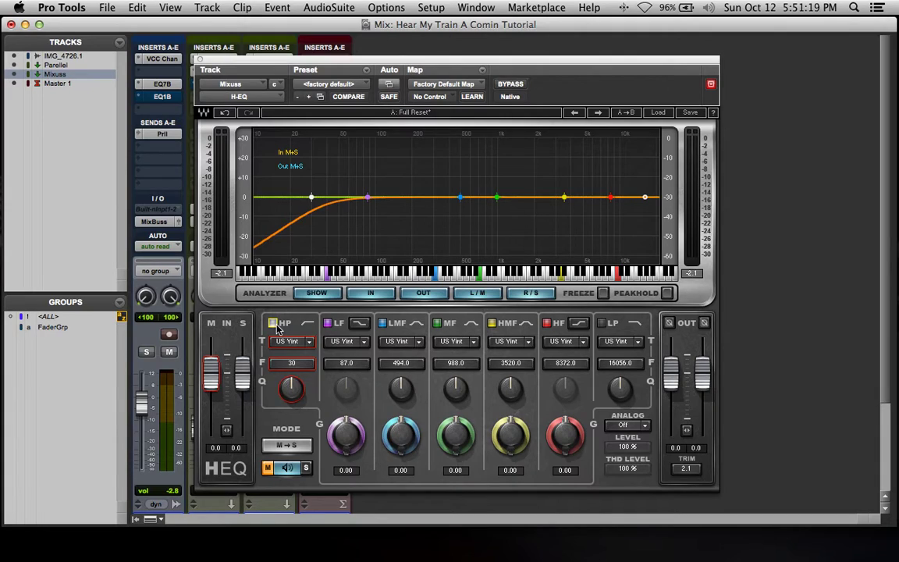
{"action": "left_click_drag", "start_coordinate": [286, 364], "coordinate": [287, 354]}
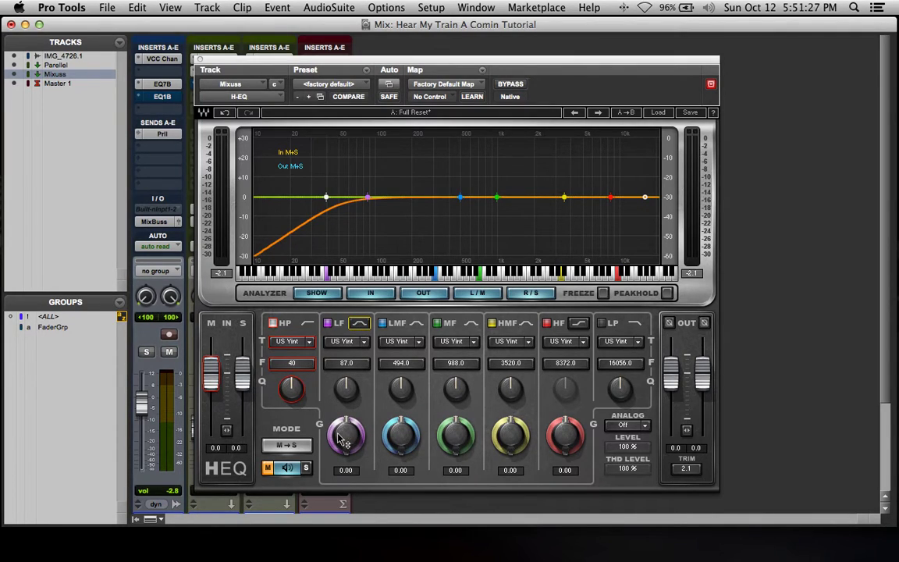
{"action": "left_click_drag", "start_coordinate": [341, 439], "coordinate": [349, 351]}
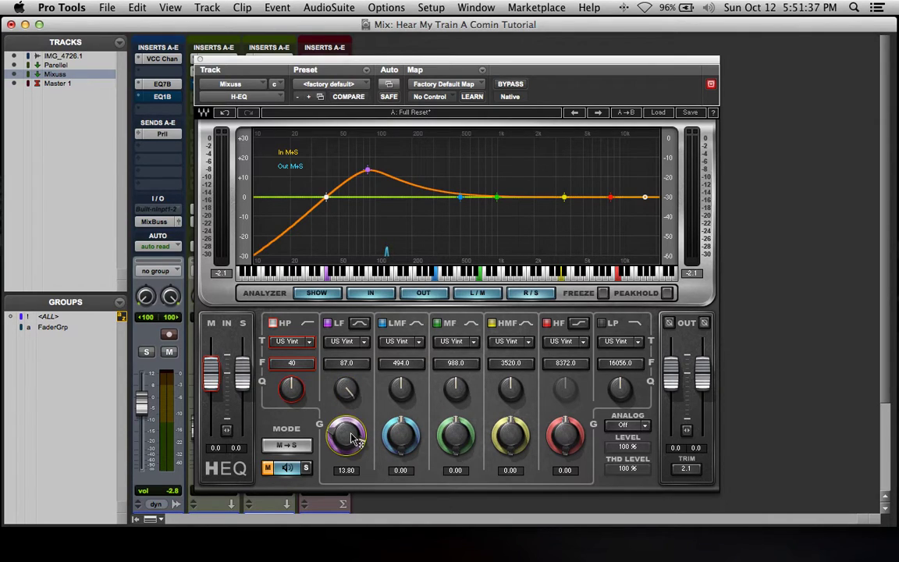
Sweep the boosted LF band during playback, and set it to 70 Hz with 6.50 dB of gain.
{"action": "key", "text": "space"}
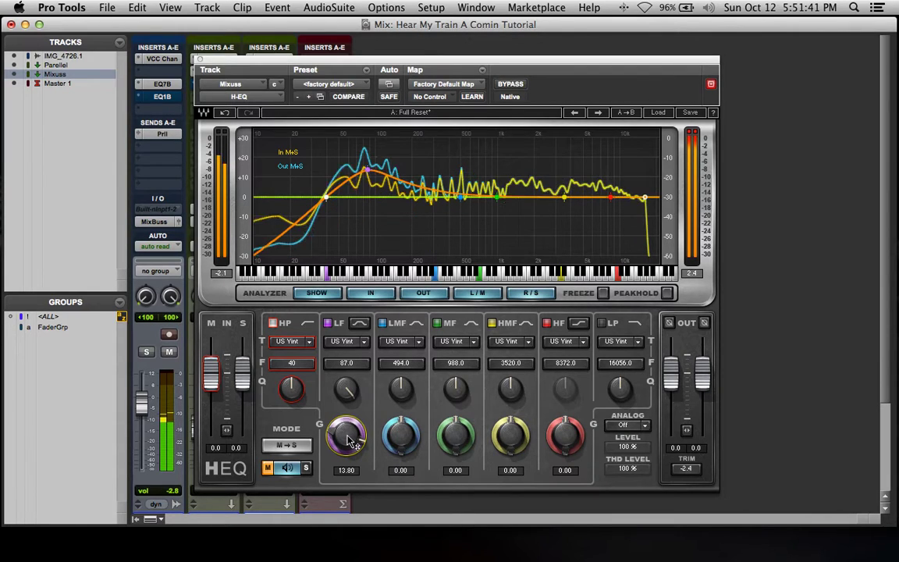
{"action": "mouse_move", "coordinate": [351, 442]}
{"action": "left_mouse_down"}
{"action": "mouse_move", "coordinate": [352, 432]}
{"action": "mouse_move", "coordinate": [347, 451]}
{"action": "mouse_move", "coordinate": [347, 436]}
{"action": "left_mouse_up"}
{"action": "left_click_drag", "start_coordinate": [348, 367], "coordinate": [348, 355]}
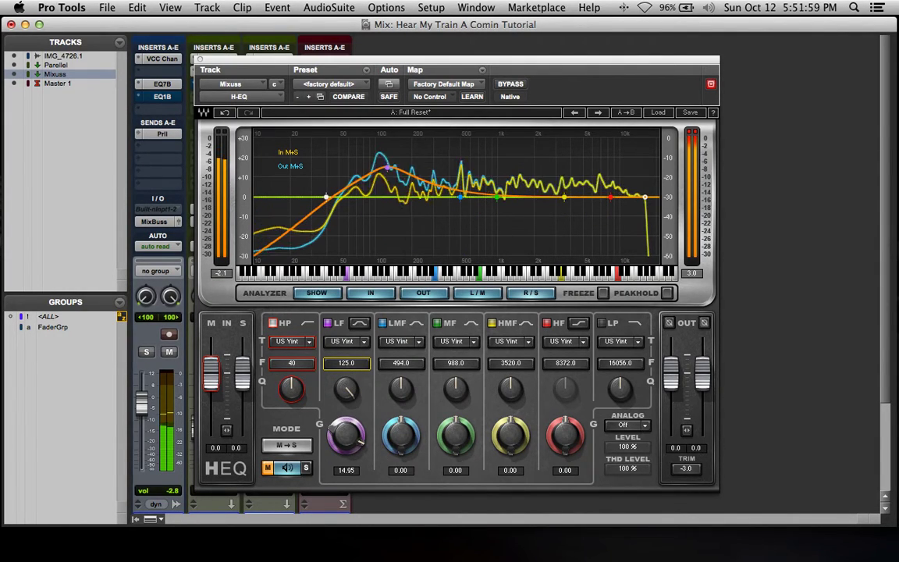
{"action": "mouse_move", "coordinate": [347, 363]}
{"action": "left_mouse_down"}
{"action": "mouse_move", "coordinate": [347, 337]}
{"action": "mouse_move", "coordinate": [347, 454]}
{"action": "left_mouse_up"}
{"action": "mouse_move", "coordinate": [348, 366]}
{"action": "left_mouse_down"}
{"action": "mouse_move", "coordinate": [363, 366]}
{"action": "mouse_move", "coordinate": [349, 366]}
{"action": "left_mouse_up"}
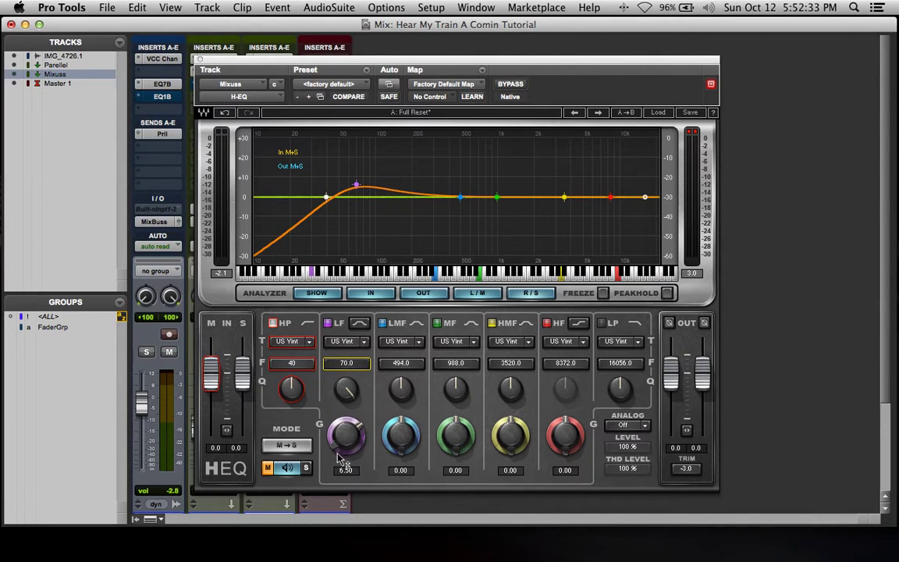
Reduce the LF gain to 4.10 dB, and set the high-pass filter to 42 Hz with a raised Q.
{"action": "left_click_drag", "start_coordinate": [347, 441], "coordinate": [347, 458]}
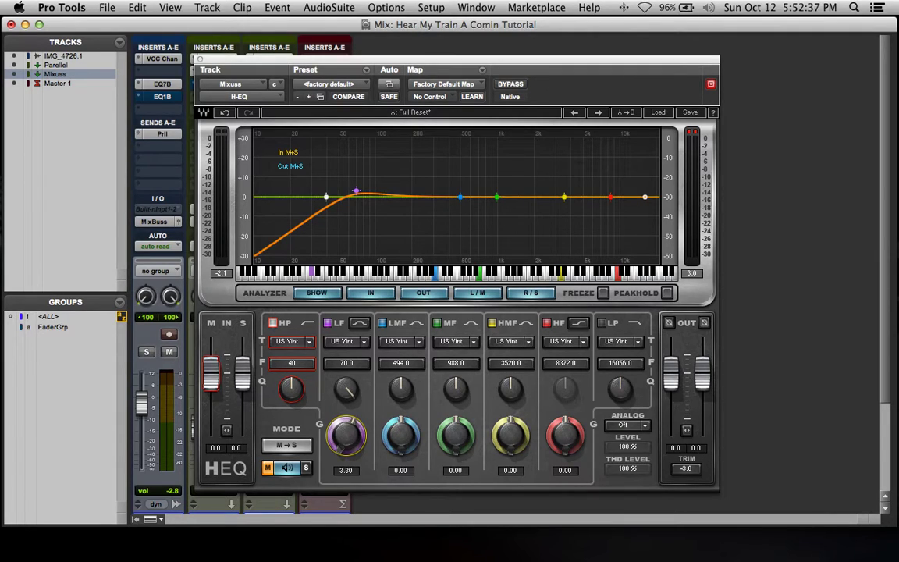
{"action": "left_click_drag", "start_coordinate": [296, 383], "coordinate": [297, 369]}
{"action": "left_click_drag", "start_coordinate": [346, 435], "coordinate": [347, 431]}
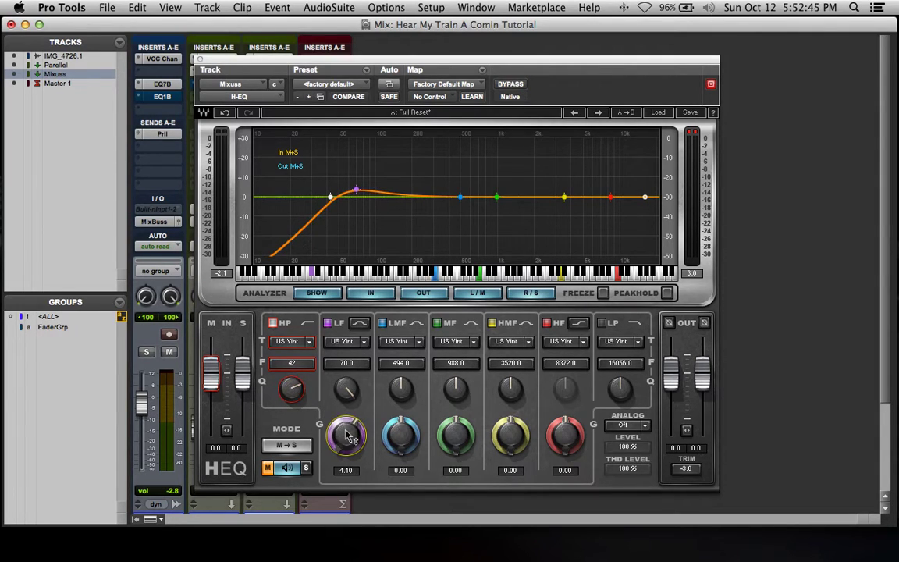
Boost the LMF band to 18 dB with a Q of 100, sweep it during playback, and set it to 122 Hz at 2.80 dB.
{"action": "left_click_drag", "start_coordinate": [398, 439], "coordinate": [401, 373]}
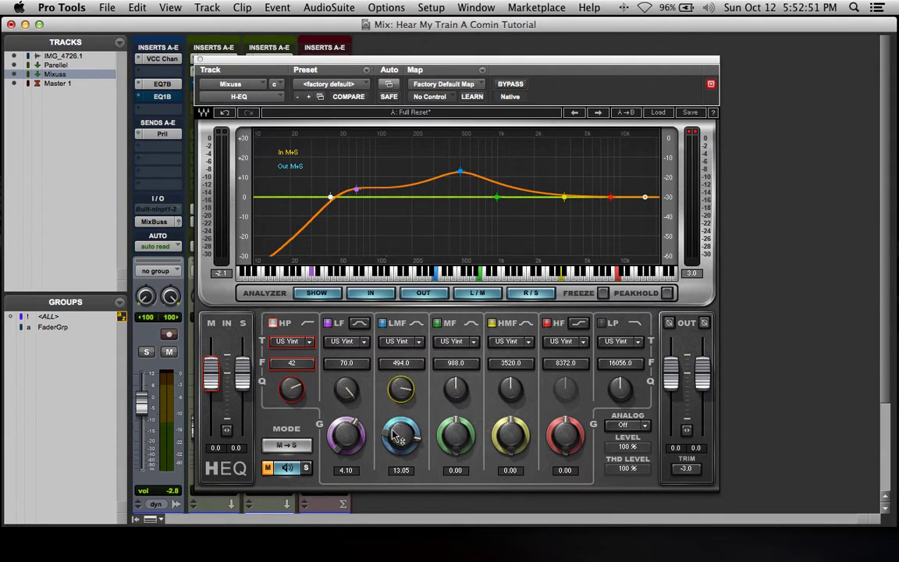
{"action": "left_click_drag", "start_coordinate": [392, 431], "coordinate": [393, 408]}
{"action": "mouse_move", "coordinate": [403, 366]}
{"action": "left_mouse_down"}
{"action": "mouse_move", "coordinate": [404, 418]}
{"action": "mouse_move", "coordinate": [412, 366]}
{"action": "mouse_move", "coordinate": [404, 369]}
{"action": "left_mouse_up"}
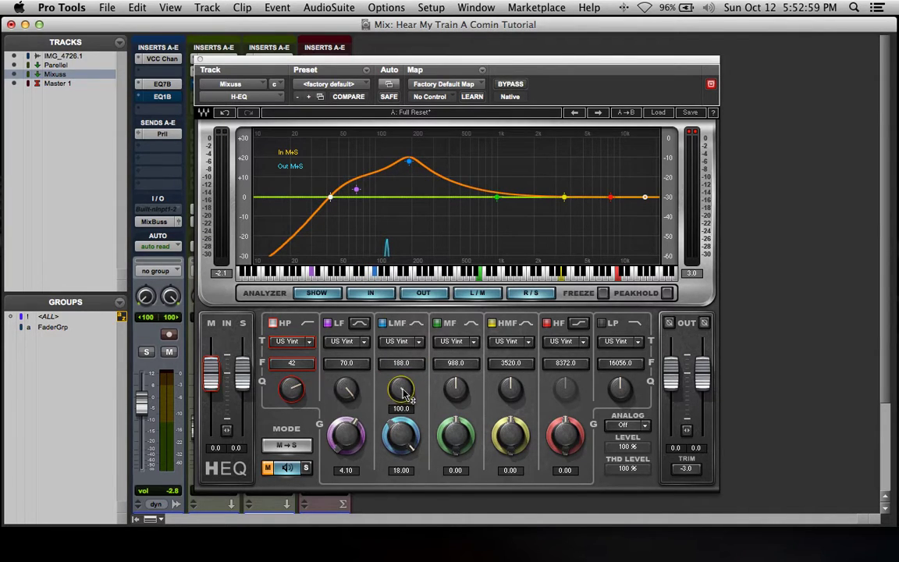
{"action": "key", "text": "space"}
{"action": "left_click_drag", "start_coordinate": [401, 371], "coordinate": [400, 473]}
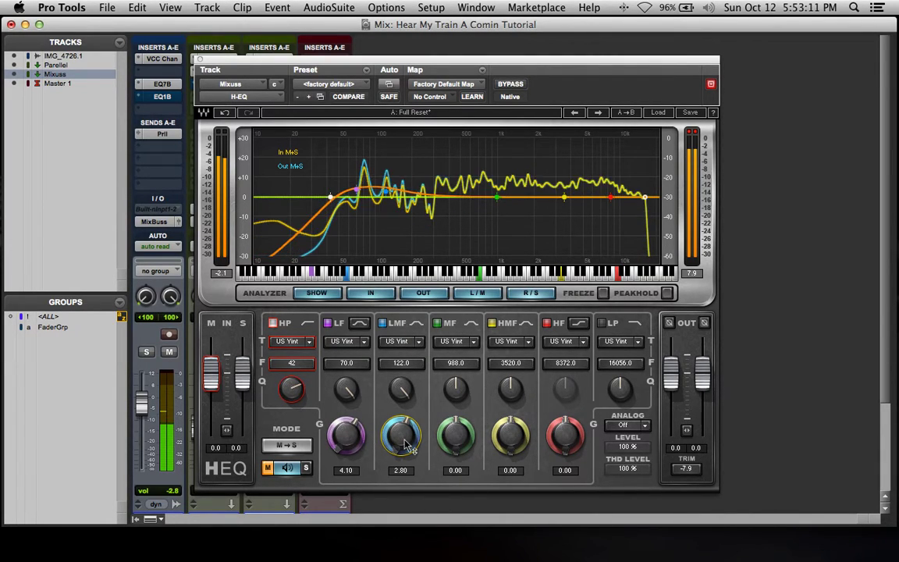
Enable the mid channel's low-pass filter in H-EQ and set its cutoff to 12046 Hz during playback.
{"action": "left_click", "coordinate": [605, 323]}
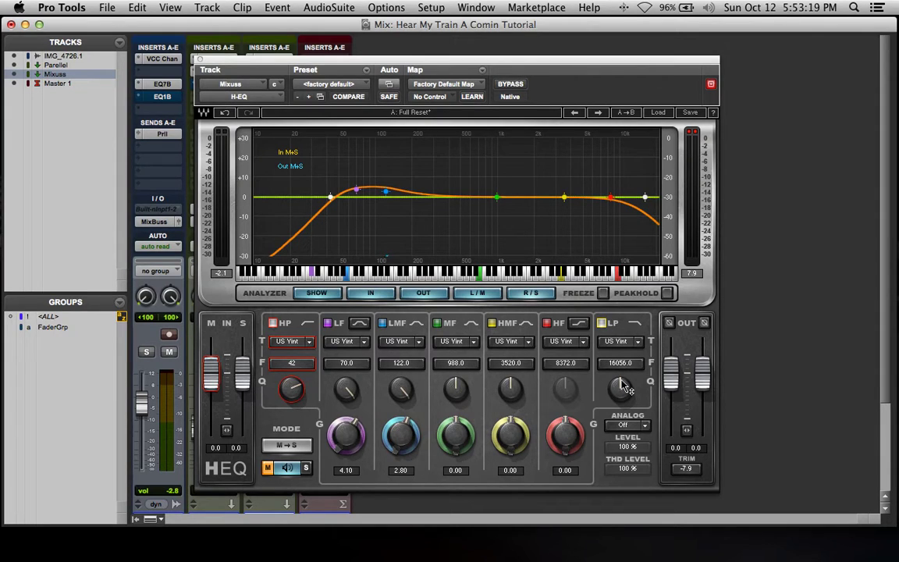
{"action": "left_click_drag", "start_coordinate": [622, 364], "coordinate": [622, 369]}
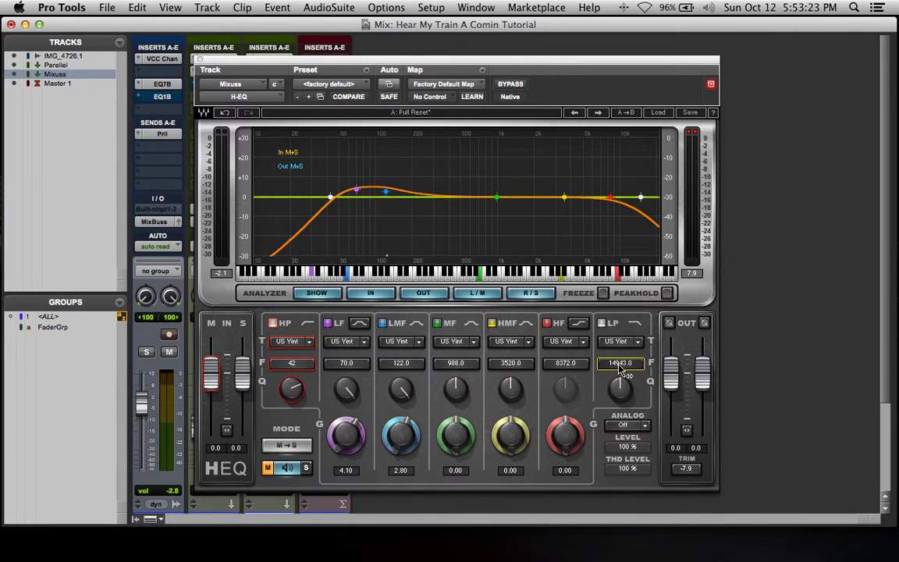
{"action": "key", "text": "space"}
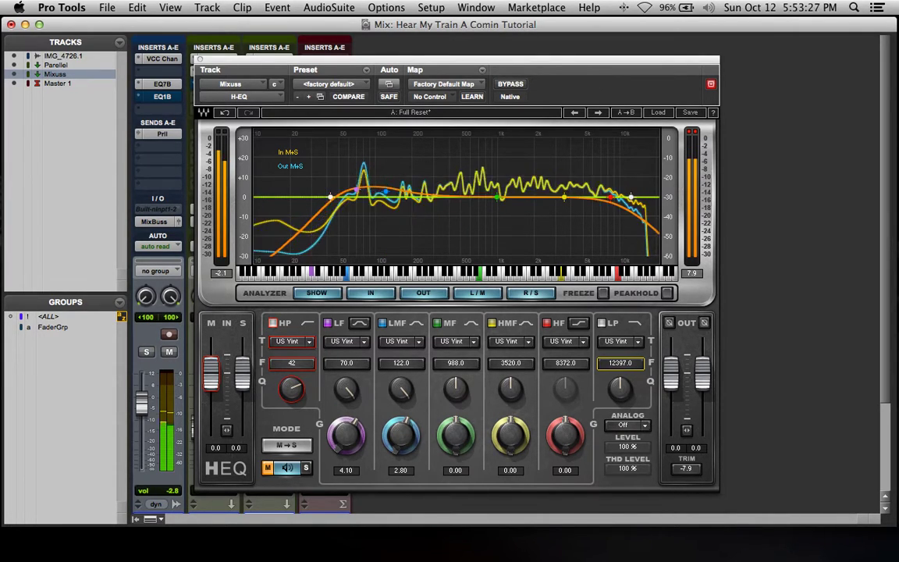
{"action": "mouse_move", "coordinate": [622, 364]}
{"action": "left_mouse_down"}
{"action": "mouse_move", "coordinate": [622, 378]}
{"action": "mouse_move", "coordinate": [622, 367]}
{"action": "left_mouse_up"}
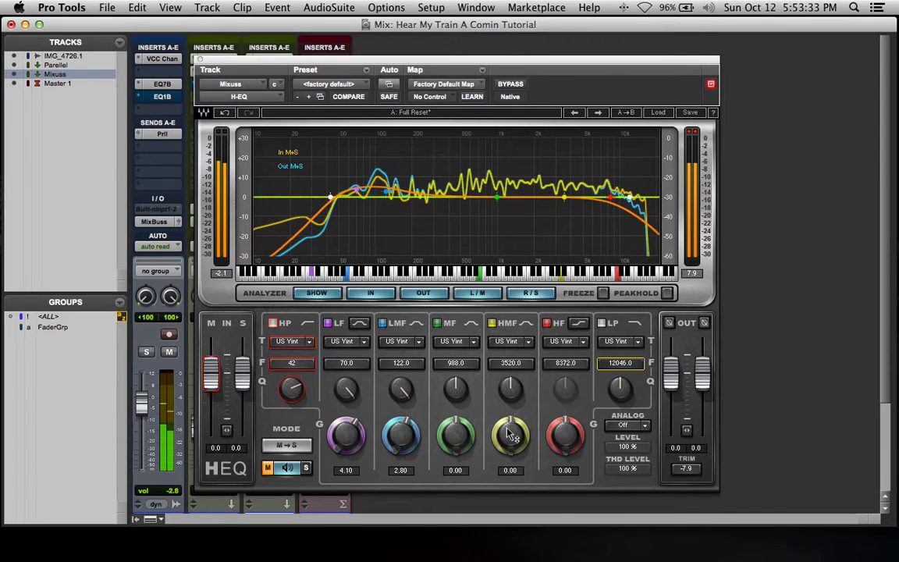
Boost the mid MF band 7.50 dB at 1368 Hz, and raise the mid LF gain to 4.70 dB.
{"action": "left_click_drag", "start_coordinate": [459, 431], "coordinate": [458, 386]}
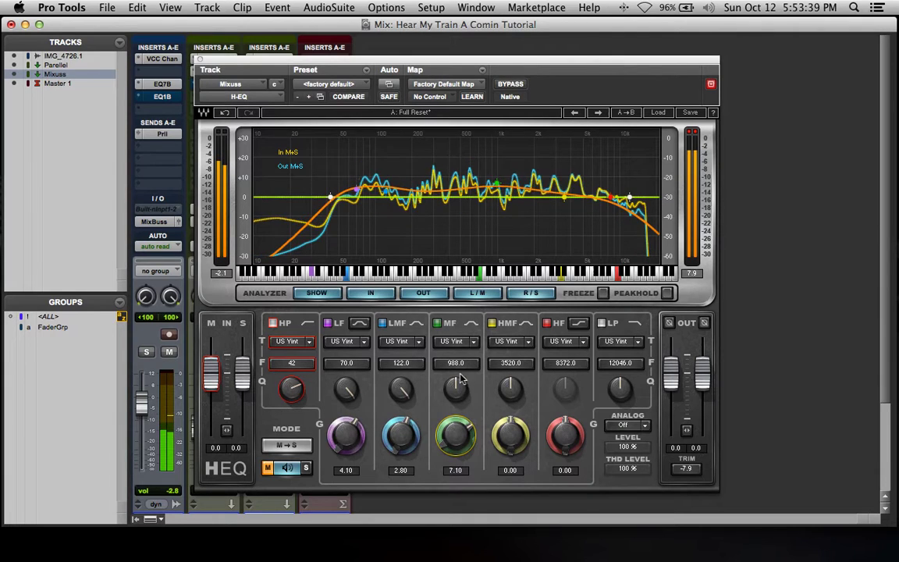
{"action": "left_click_drag", "start_coordinate": [459, 365], "coordinate": [459, 350]}
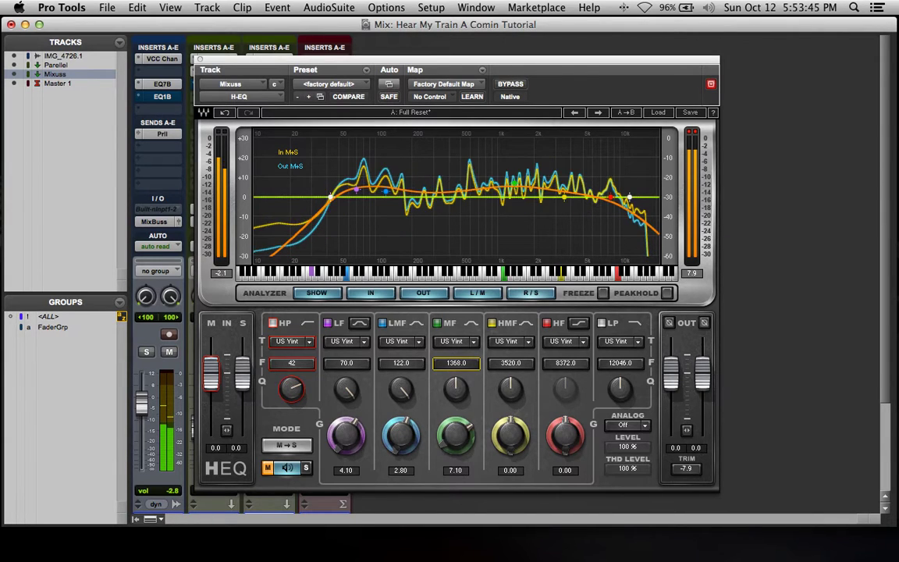
{"action": "left_click_drag", "start_coordinate": [449, 429], "coordinate": [451, 432]}
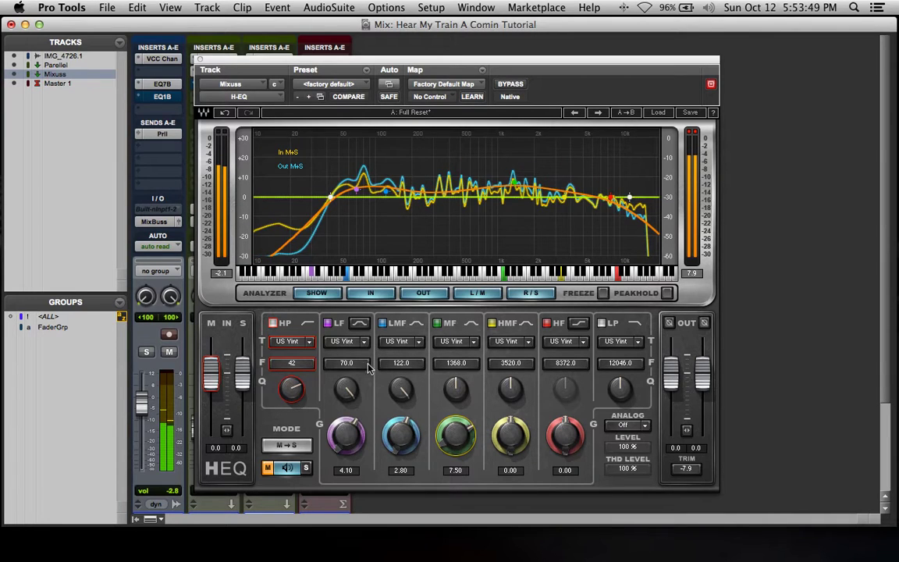
{"action": "left_click_drag", "start_coordinate": [354, 428], "coordinate": [361, 427]}
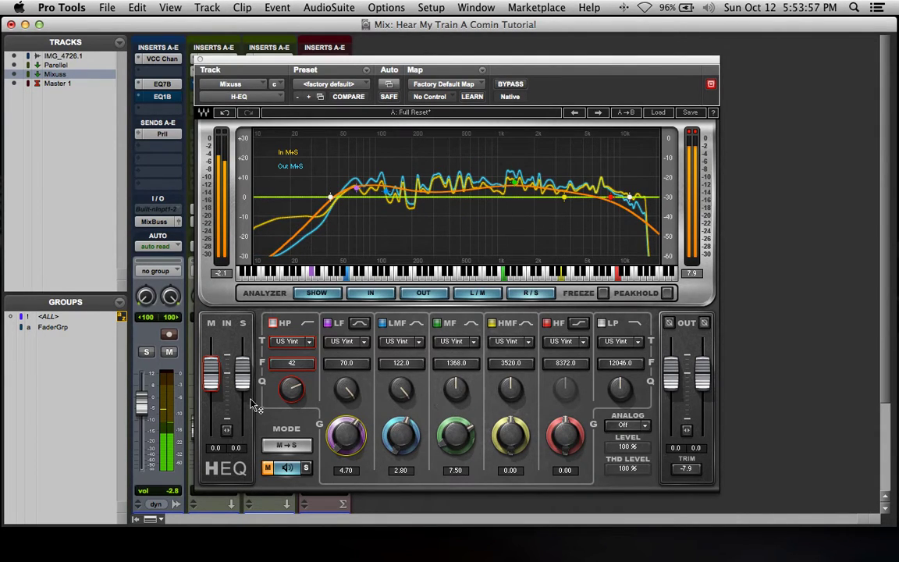
Switch H-EQ to the side channel, and enable its high-pass filter at 121 Hz with a raised Q.
{"action": "left_click", "coordinate": [297, 471]}
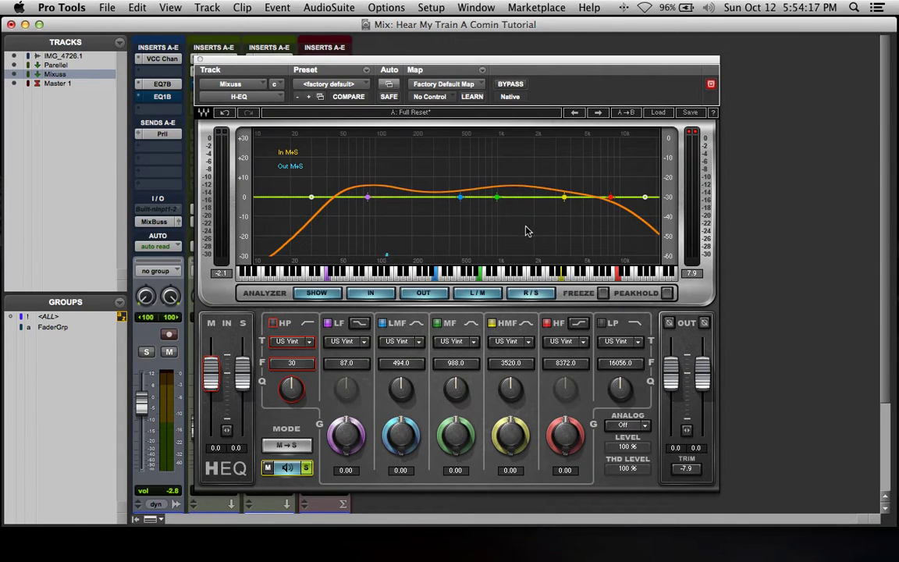
{"action": "key", "text": "space"}
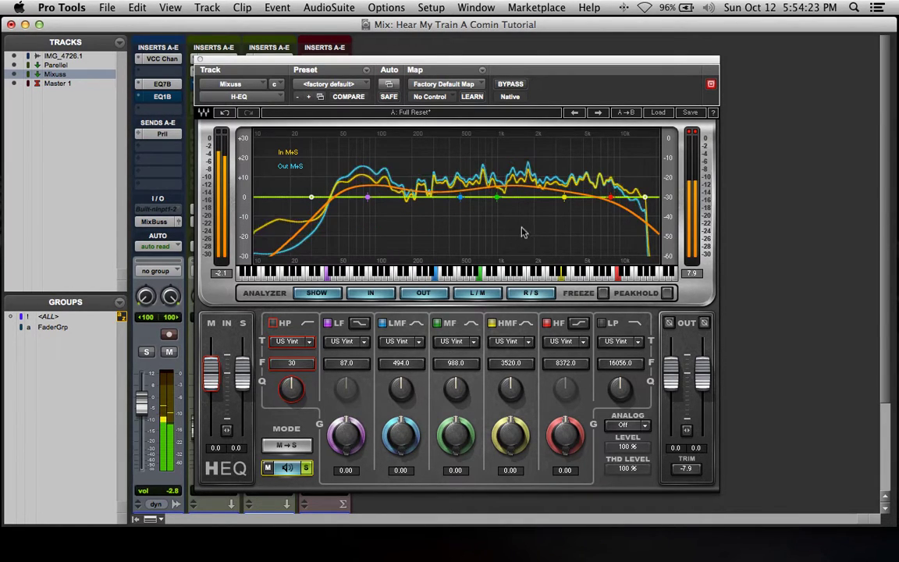
{"action": "left_click", "coordinate": [273, 323]}
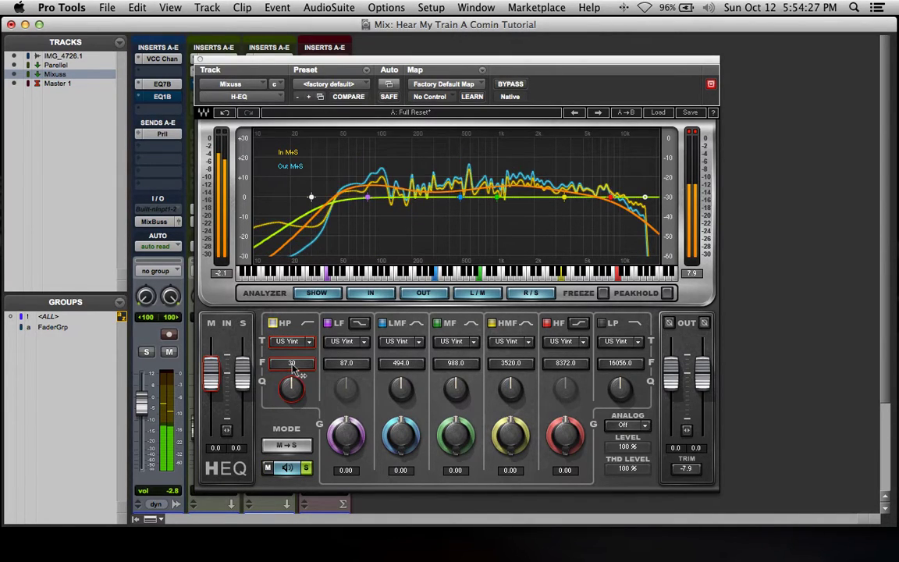
{"action": "mouse_move", "coordinate": [294, 370]}
{"action": "left_mouse_down"}
{"action": "mouse_move", "coordinate": [305, 371]}
{"action": "mouse_move", "coordinate": [303, 348]}
{"action": "mouse_move", "coordinate": [289, 367]}
{"action": "left_mouse_up"}
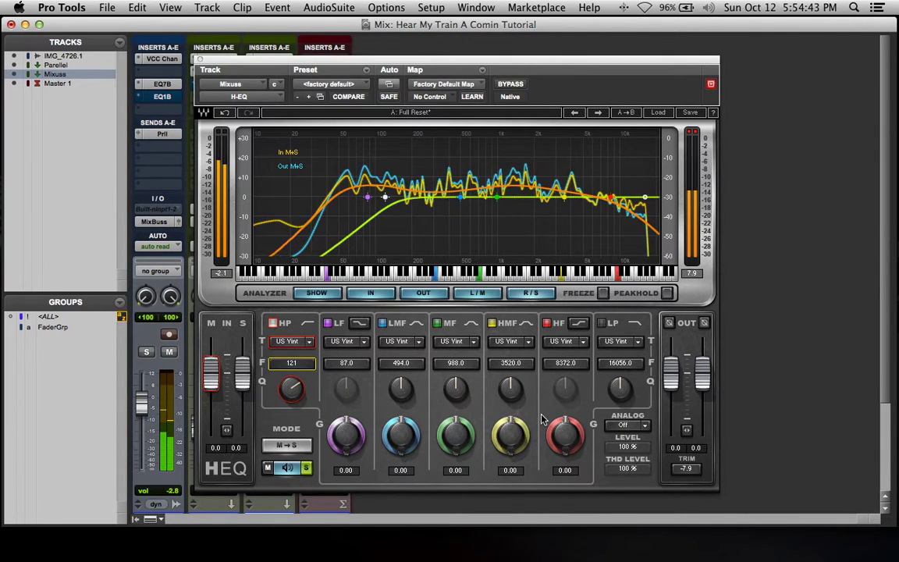
Enable the side channel's low-pass filter and boost its HMF band to 7.00 dB during playback.
{"action": "left_click", "coordinate": [603, 323]}
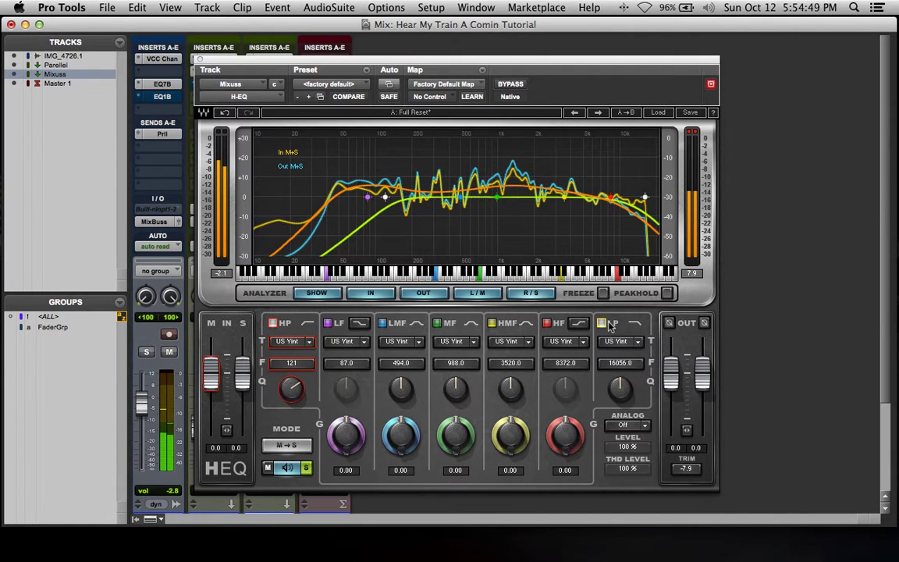
{"action": "left_click_drag", "start_coordinate": [509, 434], "coordinate": [509, 396]}
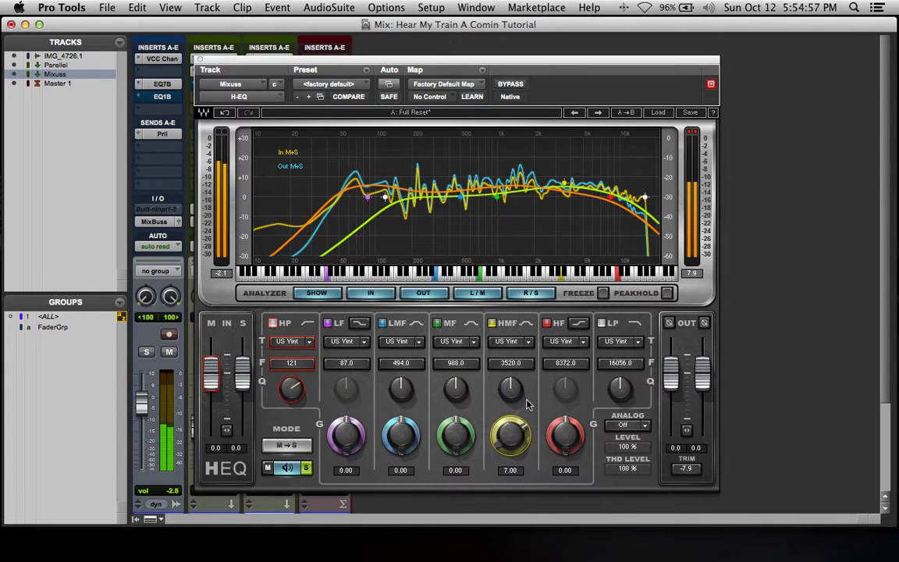
{"action": "left_click", "coordinate": [267, 468]}
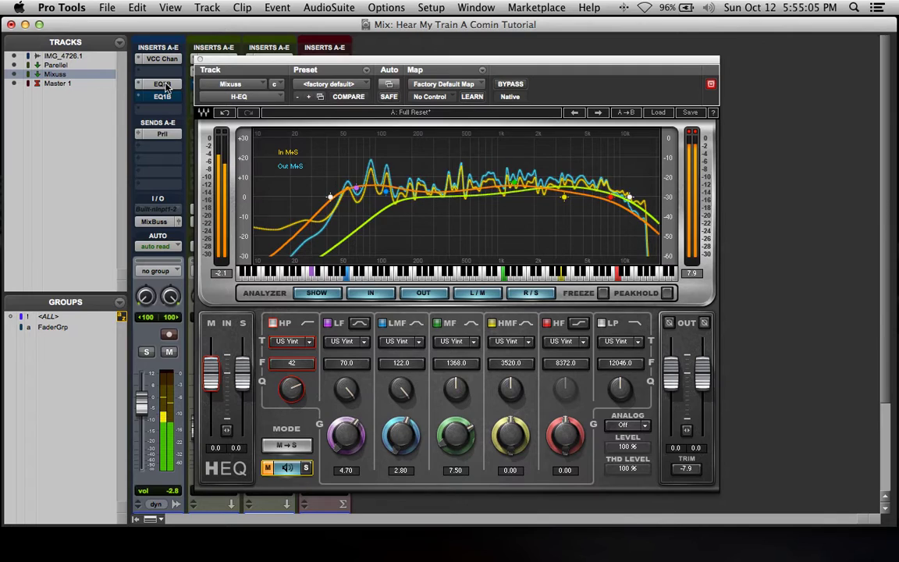
Keep the H-EQ window open while lowering the MF gain to -10.8 dB in the EQ 3 7-Band on IMG_4726.1.
{"action": "left_click", "coordinate": [710, 83]}
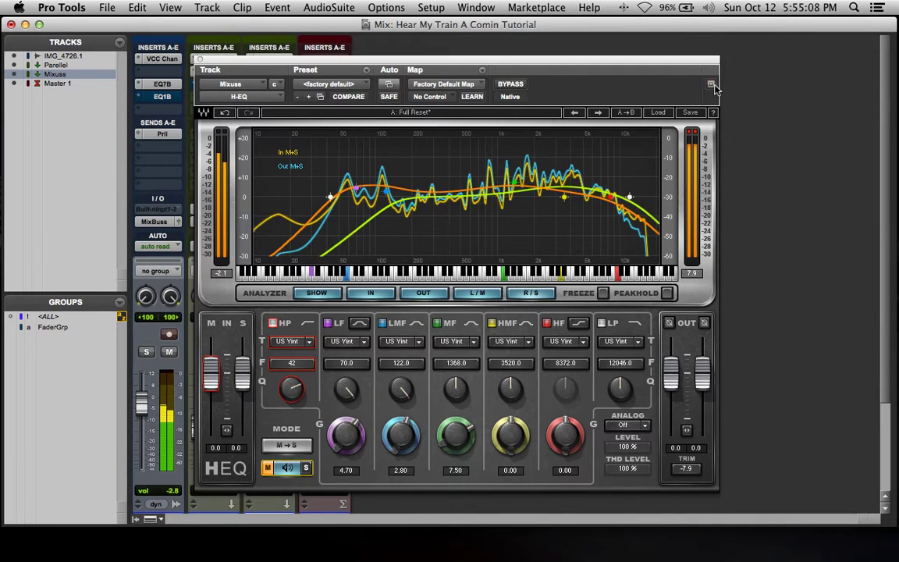
{"action": "left_click", "coordinate": [162, 83]}
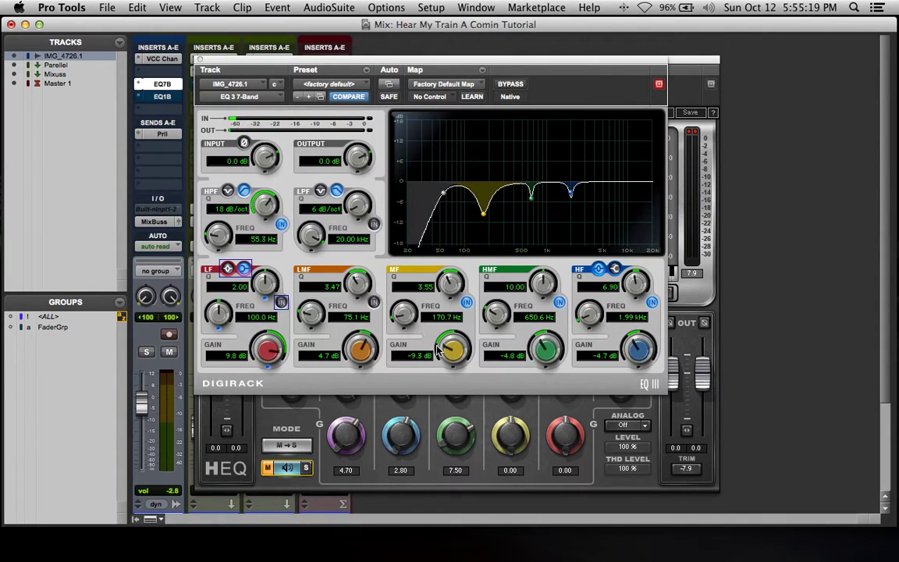
{"action": "left_click_drag", "start_coordinate": [446, 342], "coordinate": [446, 351]}
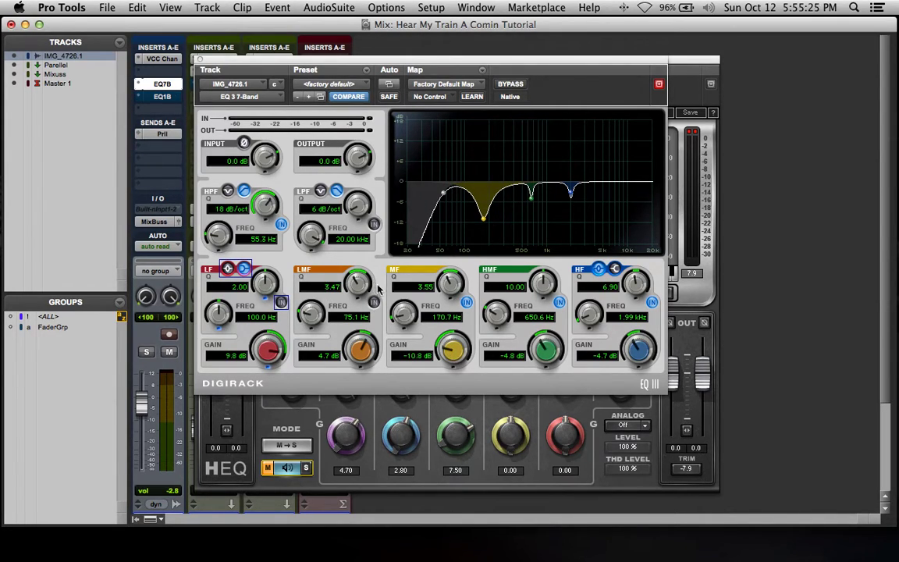
{"action": "left_click", "coordinate": [200, 60]}
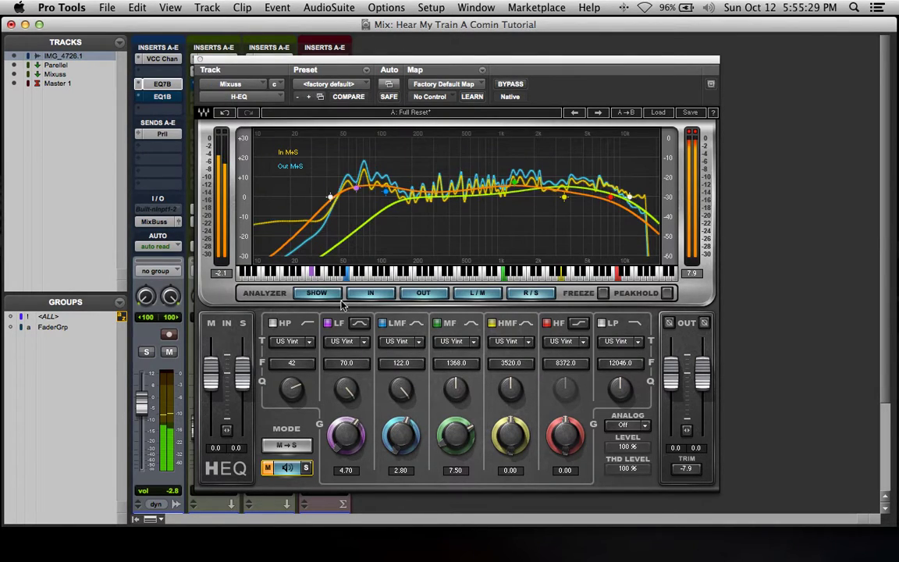
Raise the H-EQ mid LMF gain to 6.20 dB and LF gain to 5.00 dB, and trim both input levels to -8.0 dB.
{"action": "left_click_drag", "start_coordinate": [400, 432], "coordinate": [400, 415]}
{"action": "left_click_drag", "start_coordinate": [348, 434], "coordinate": [348, 429]}
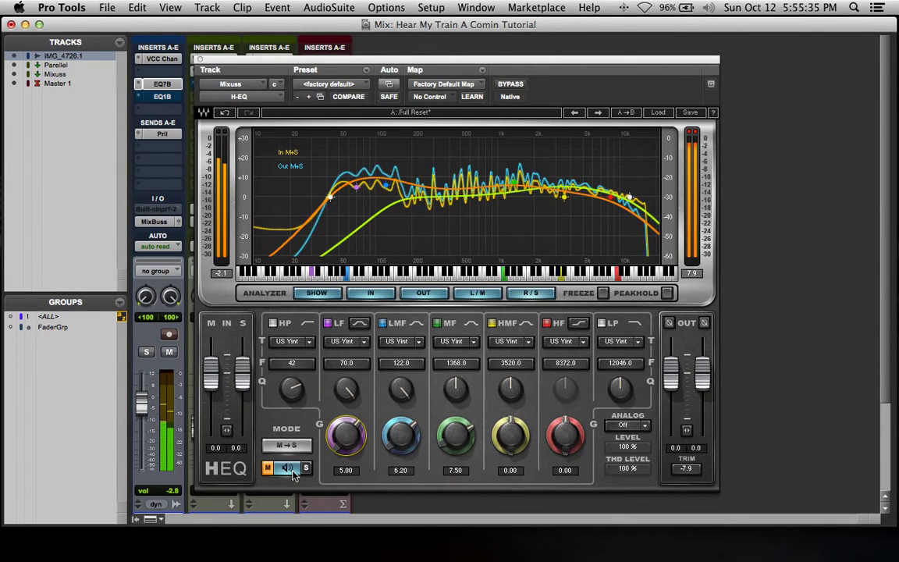
{"action": "left_click", "coordinate": [294, 473]}
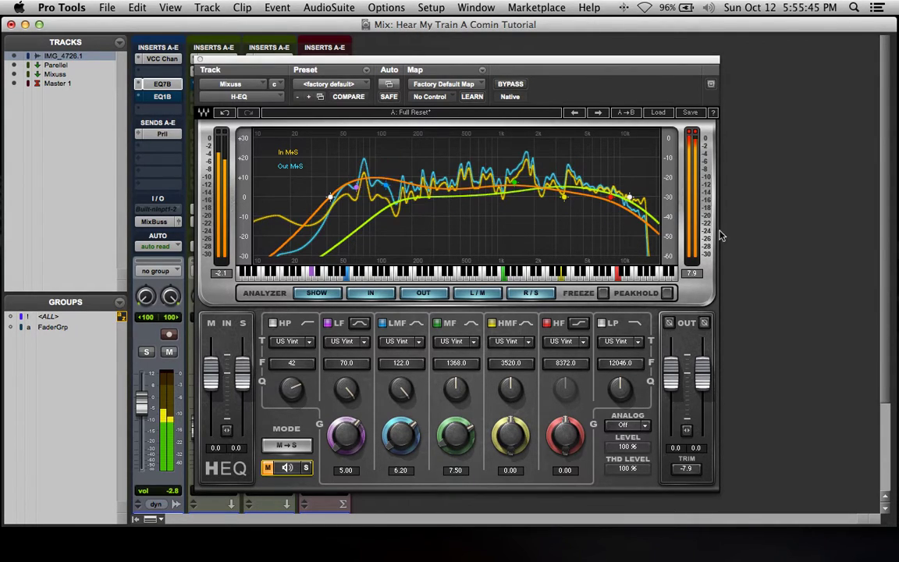
{"action": "left_click", "coordinate": [687, 469]}
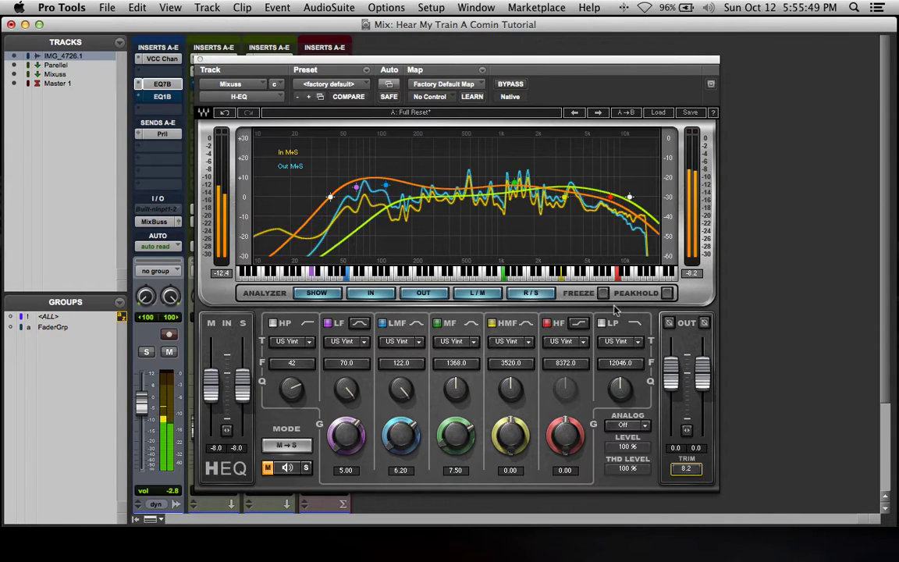
Toggle the H-EQ bypass on and off during playback to compare the mix with and without the equalization.
{"action": "left_click", "coordinate": [515, 88]}
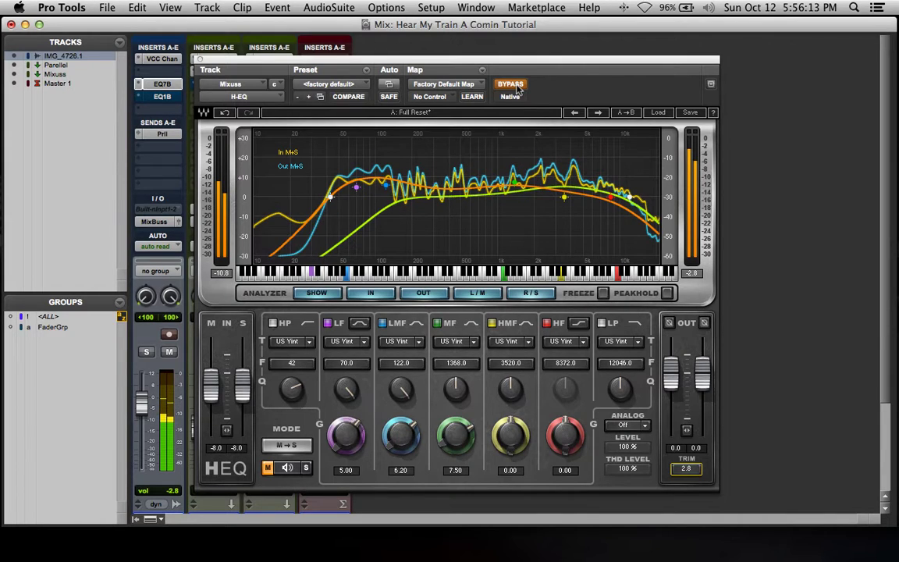
{"action": "left_click", "coordinate": [516, 88]}
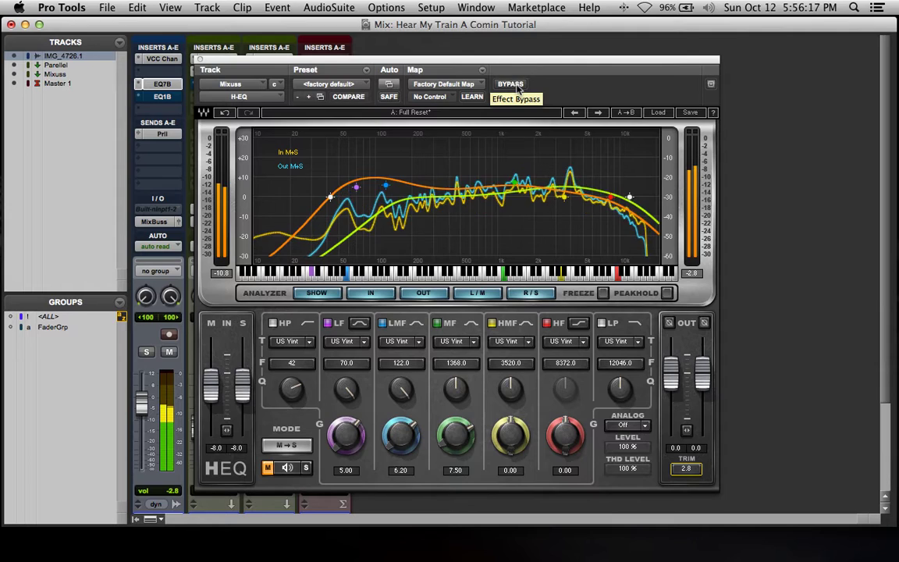
{"action": "left_click", "coordinate": [516, 88]}
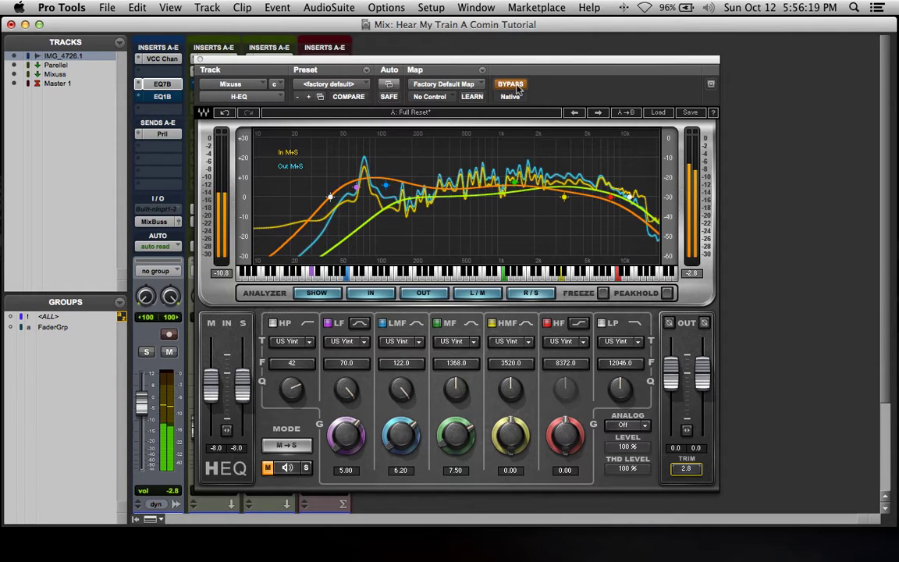
{"action": "left_click", "coordinate": [515, 91]}
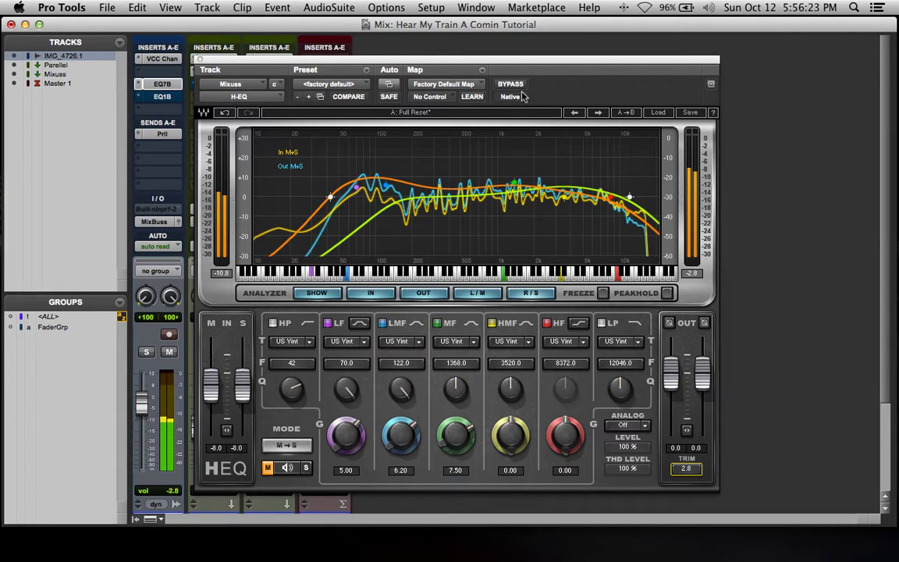
Set the H-EQ input levels to -8.9 dB for mid and -6.3 dB for side, and resume playback.
{"action": "key", "text": "space"}
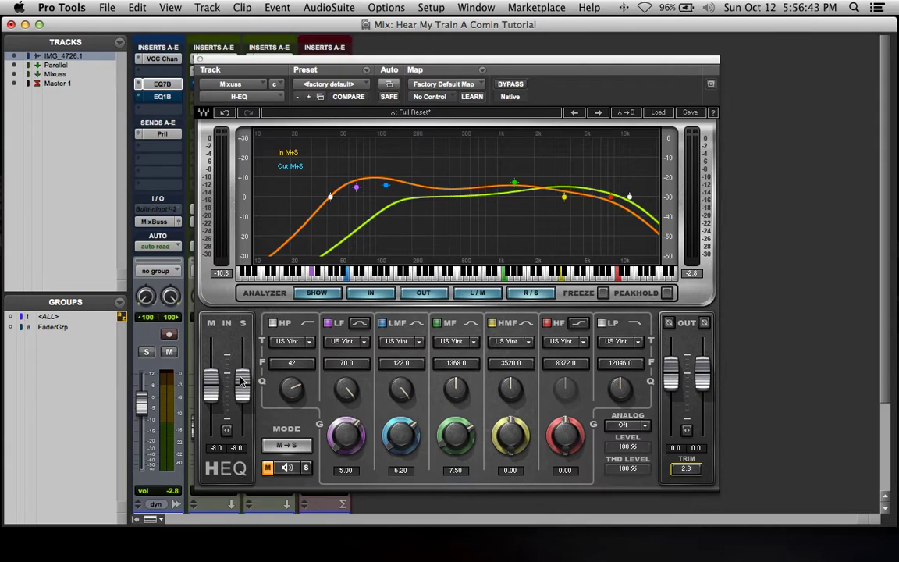
{"action": "left_click_drag", "start_coordinate": [211, 388], "coordinate": [243, 383]}
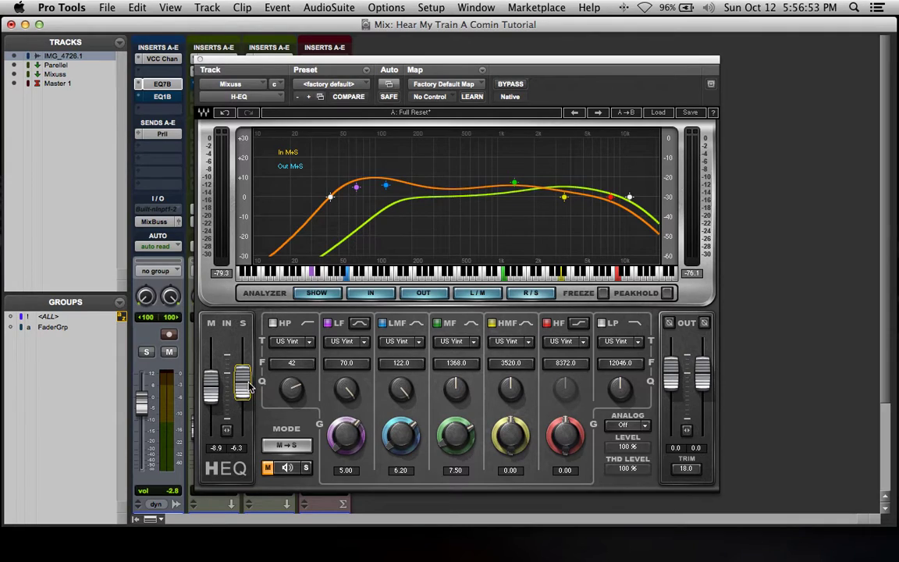
{"action": "key", "text": "space"}
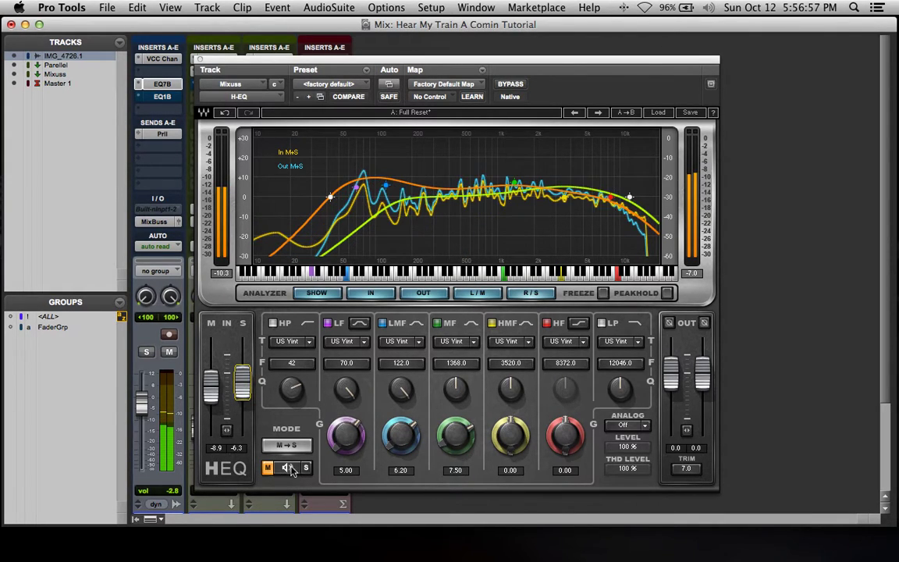
Boost the side channel's MF band to 4.80 dB and raise its low-pass cutoff to 19215 Hz.
{"action": "left_click", "coordinate": [290, 468]}
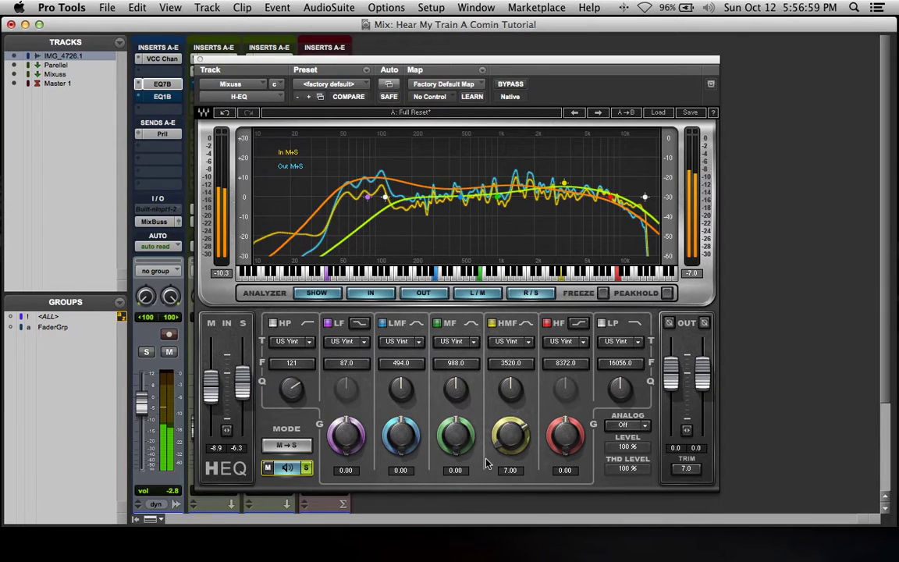
{"action": "left_click_drag", "start_coordinate": [460, 448], "coordinate": [457, 431]}
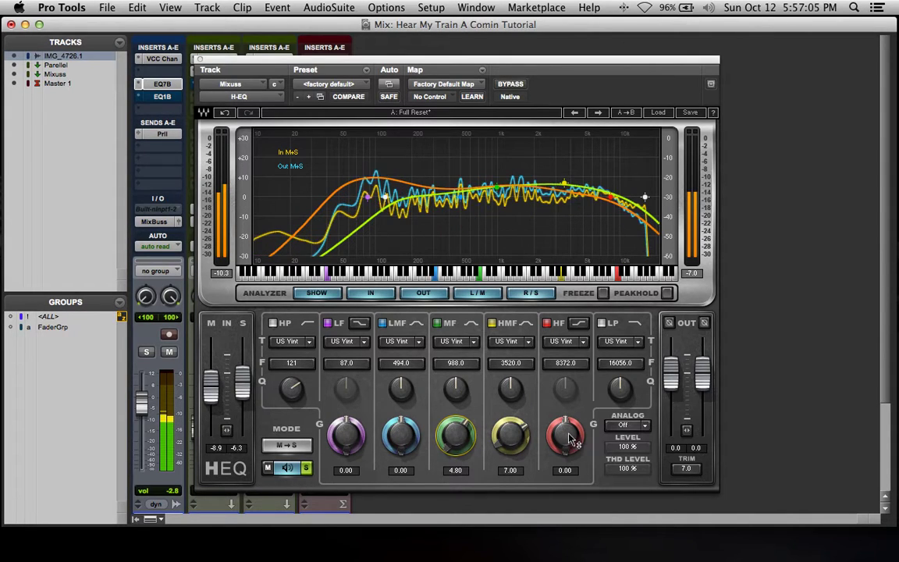
{"action": "left_click_drag", "start_coordinate": [618, 366], "coordinate": [618, 350]}
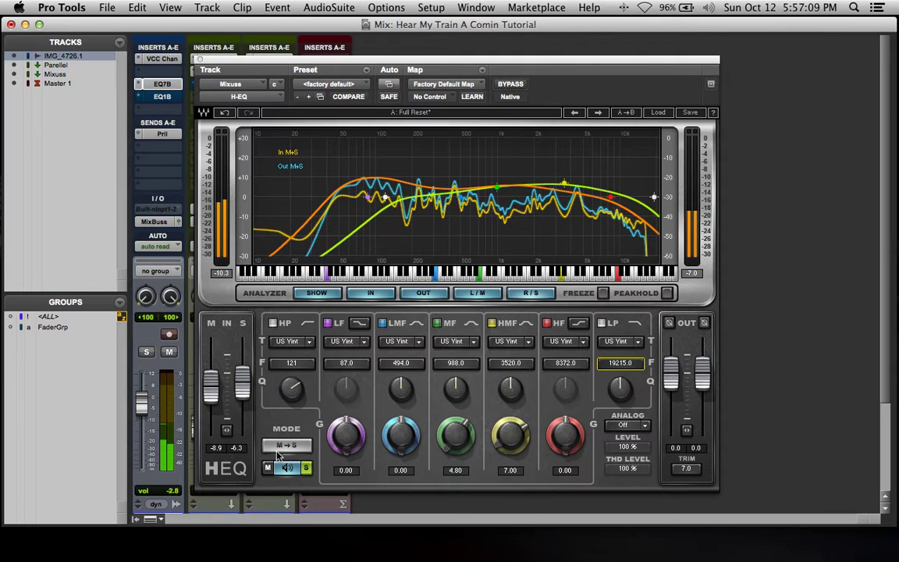
{"action": "left_click", "coordinate": [266, 469]}
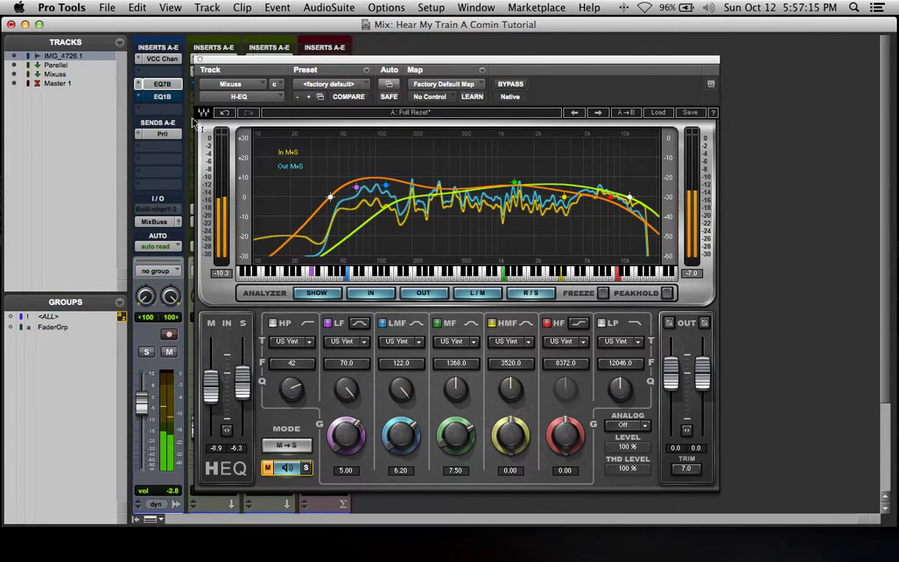
{"action": "key", "text": "space"}
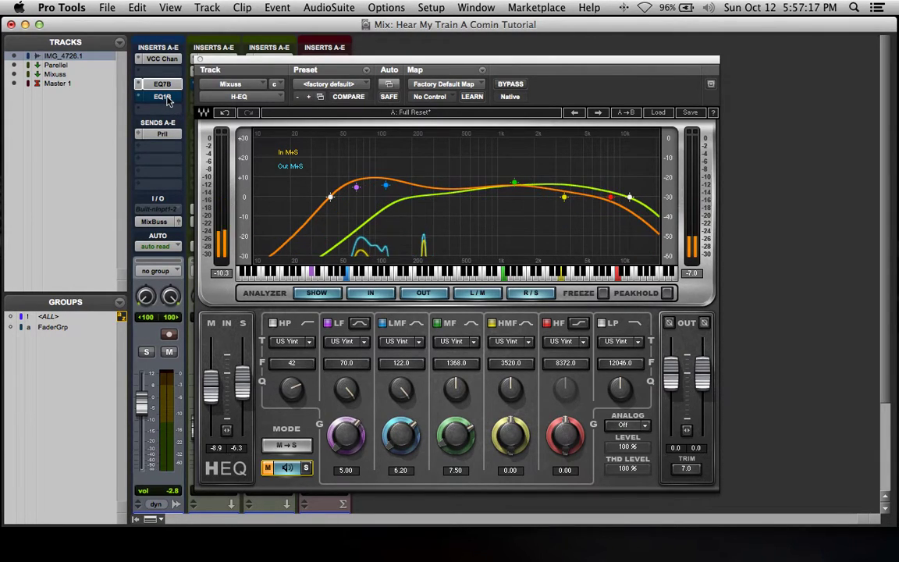
Open the EQ 3 1-Band on IMG_4726.1, take it out of bypass, and boost its 191.1 Hz peak to 18.0 dB.
{"action": "left_click", "coordinate": [200, 60]}
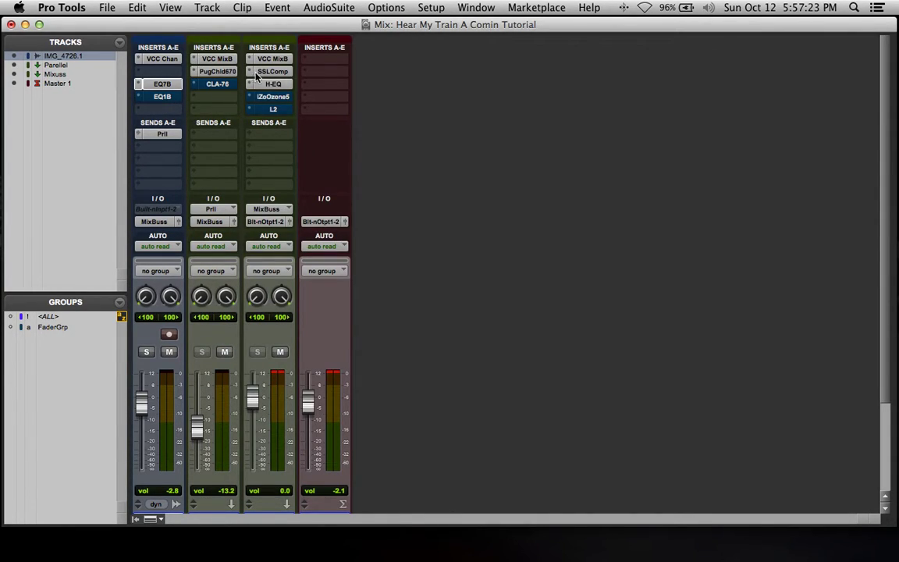
{"action": "left_click", "coordinate": [159, 97]}
{"action": "left_click_drag", "start_coordinate": [396, 200], "coordinate": [426, 144]}
{"action": "left_click", "coordinate": [507, 85]}
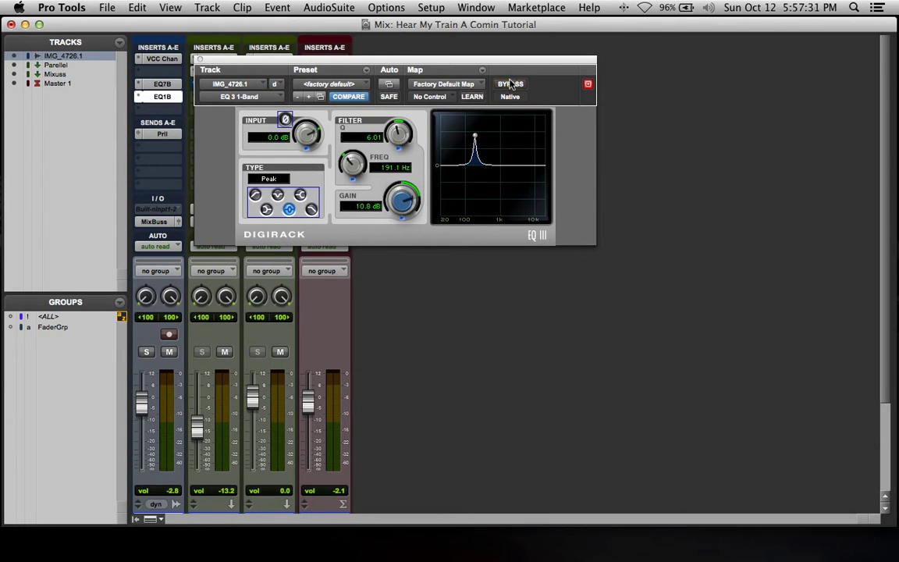
{"action": "left_click_drag", "start_coordinate": [394, 194], "coordinate": [446, 170]}
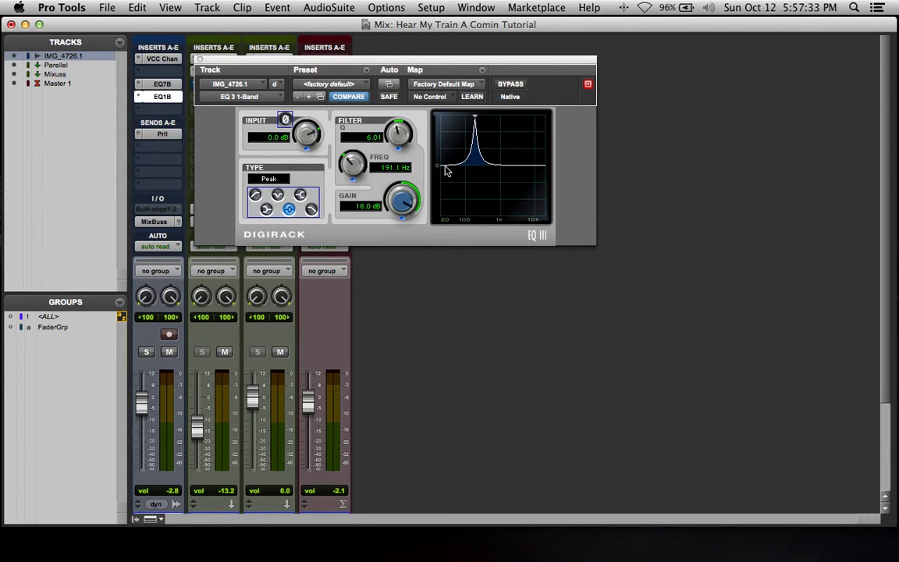
Turn the 1-band EQ peak on IMG_4726.1 into a cut at 197.8 Hz with -7.7 dB gain and a Q of 3.30.
{"action": "mouse_move", "coordinate": [355, 167]}
{"action": "left_mouse_down"}
{"action": "mouse_move", "coordinate": [365, 154]}
{"action": "mouse_move", "coordinate": [358, 180]}
{"action": "left_mouse_up"}
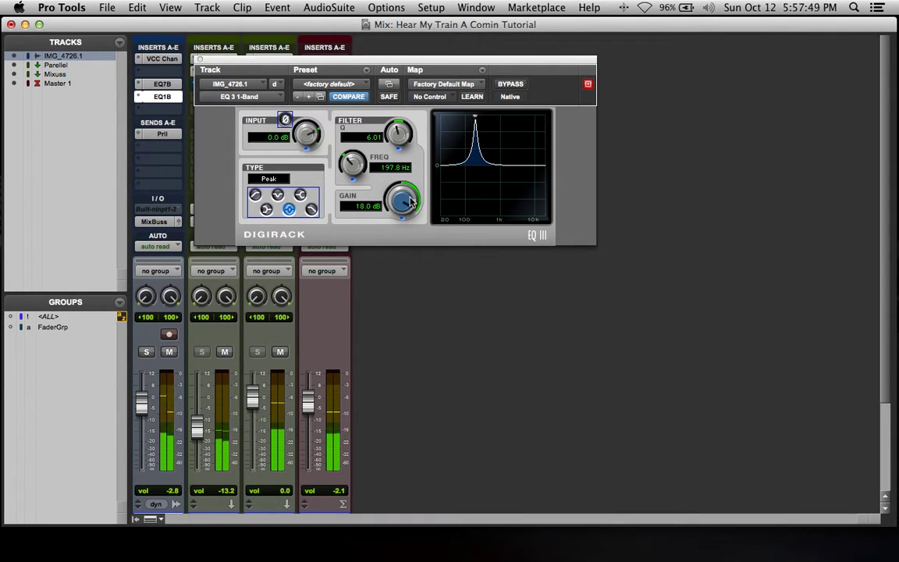
{"action": "left_click_drag", "start_coordinate": [411, 202], "coordinate": [394, 301]}
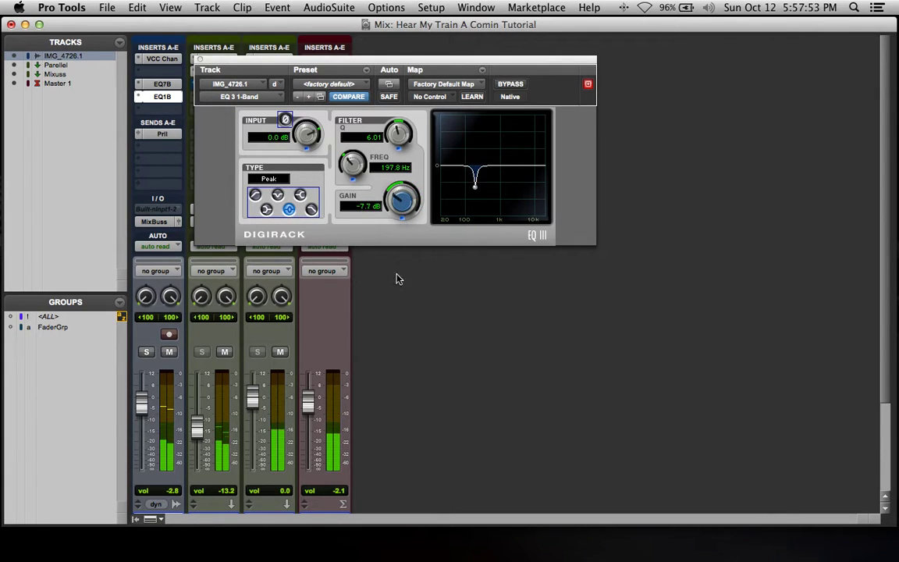
{"action": "left_click_drag", "start_coordinate": [399, 133], "coordinate": [396, 153]}
{"action": "left_click_drag", "start_coordinate": [397, 198], "coordinate": [396, 199]}
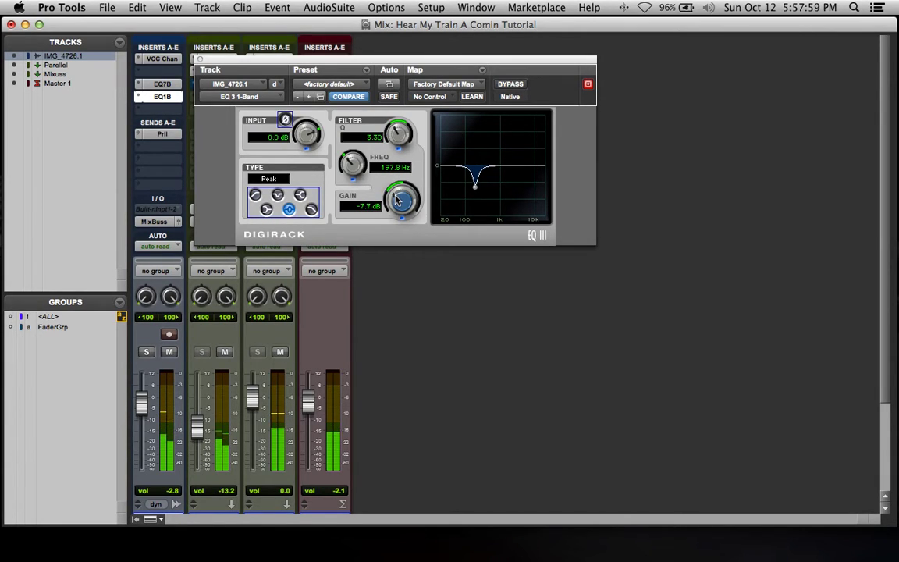
Compare the 1-band EQ against bypass, deepen its cut to -10.6 dB, and close the plug-in with the EQ active.
{"action": "left_click", "coordinate": [499, 85]}
{"action": "left_click", "coordinate": [499, 85]}
{"action": "left_click", "coordinate": [499, 85]}
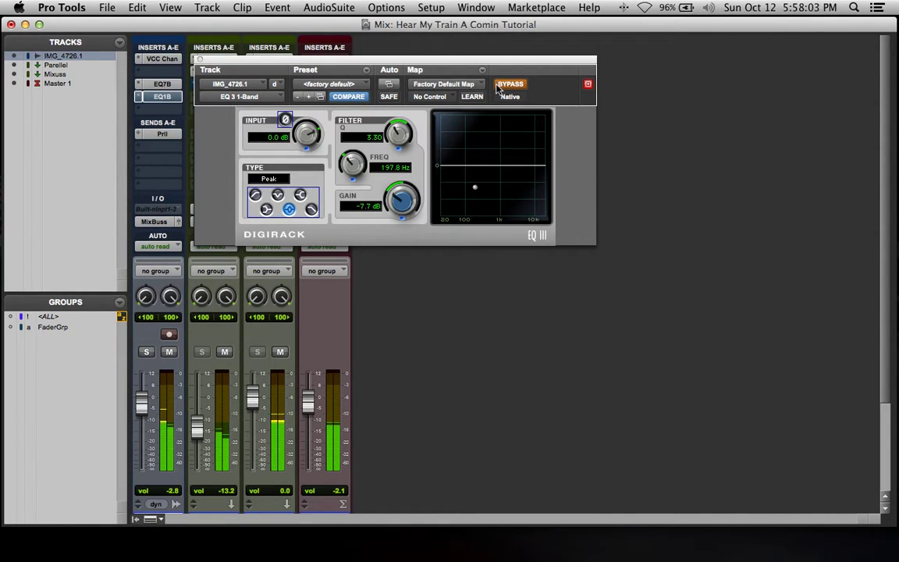
{"action": "left_click", "coordinate": [498, 87]}
{"action": "left_click_drag", "start_coordinate": [401, 204], "coordinate": [400, 213]}
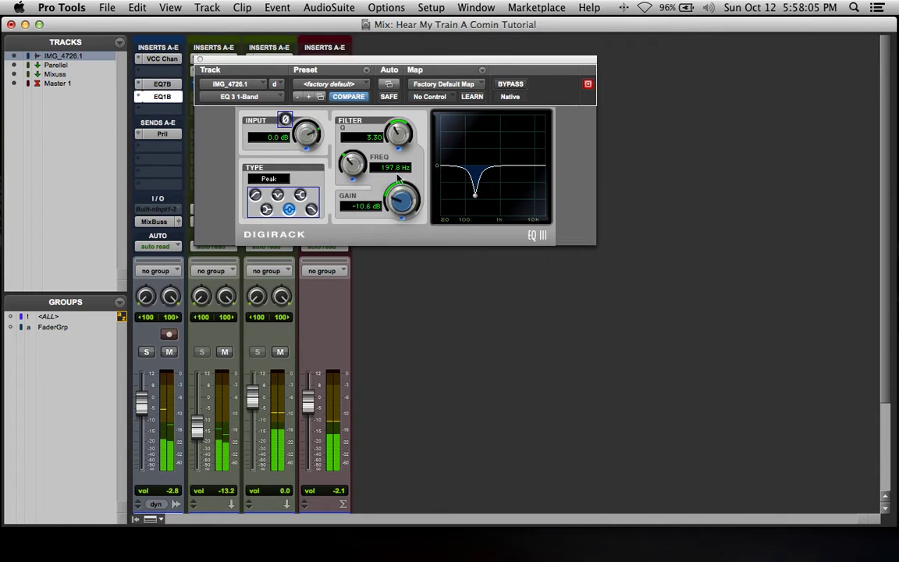
{"action": "left_click", "coordinate": [518, 89]}
{"action": "left_click", "coordinate": [518, 89]}
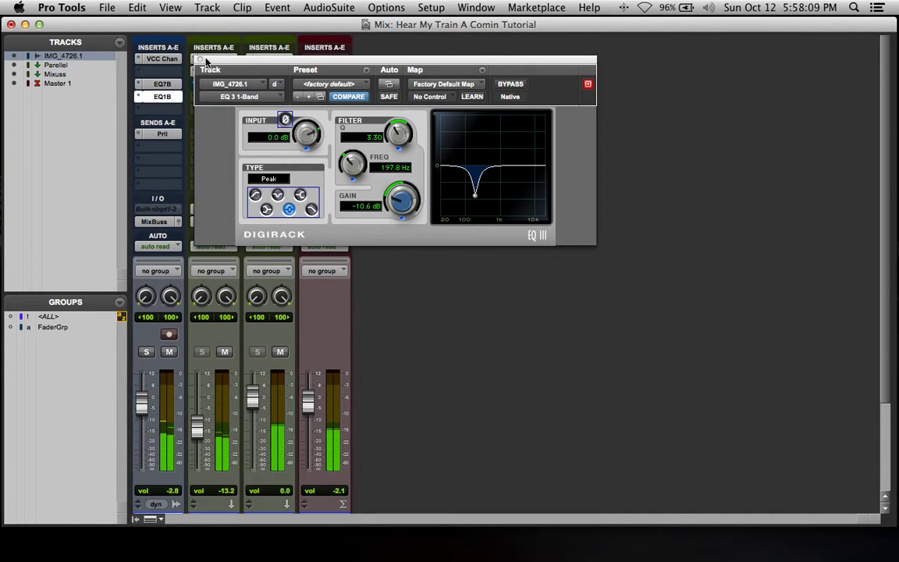
{"action": "left_click", "coordinate": [200, 60]}
Open the H-EQ on Mixuss, set the side channel's LMF gain to -1.85, and turn off side-only monitoring.
{"action": "left_click", "coordinate": [269, 85]}
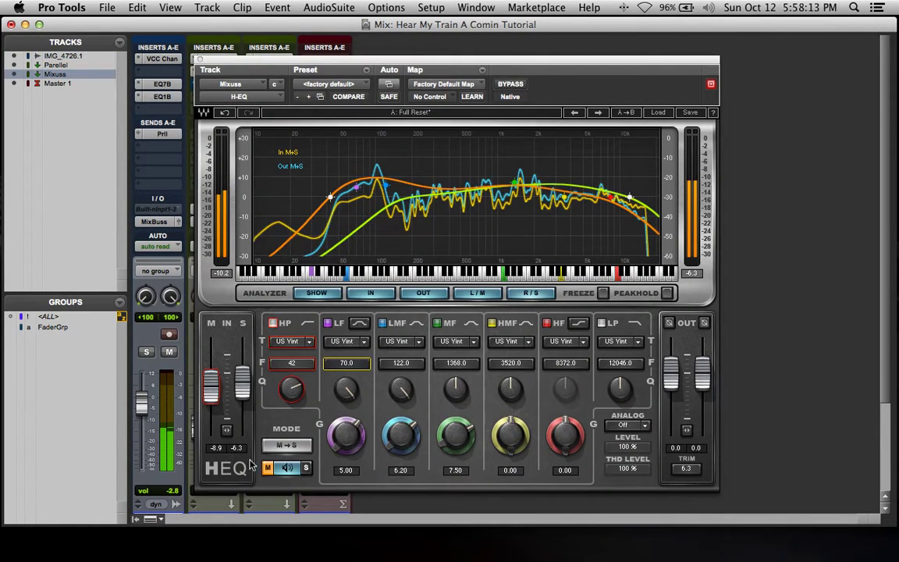
{"action": "left_click", "coordinate": [305, 467]}
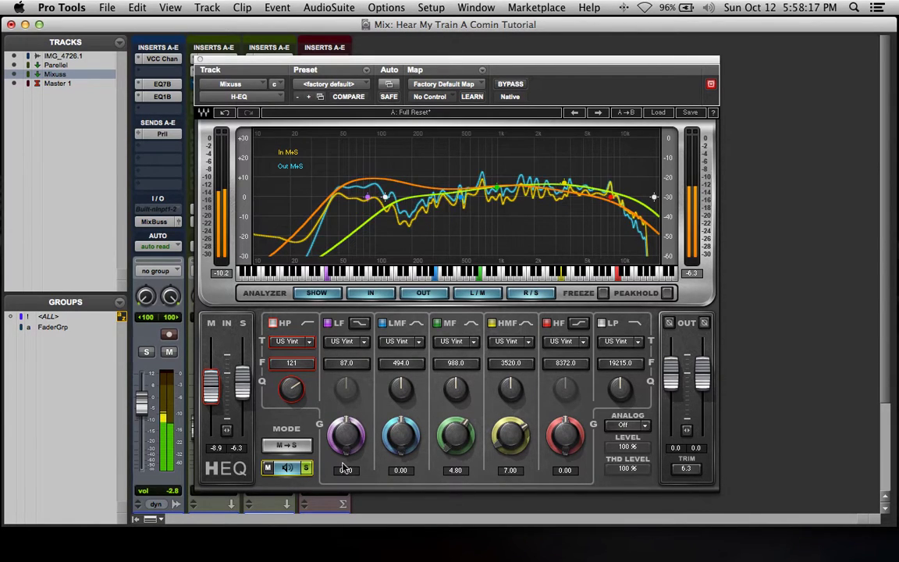
{"action": "left_click_drag", "start_coordinate": [402, 449], "coordinate": [402, 463]}
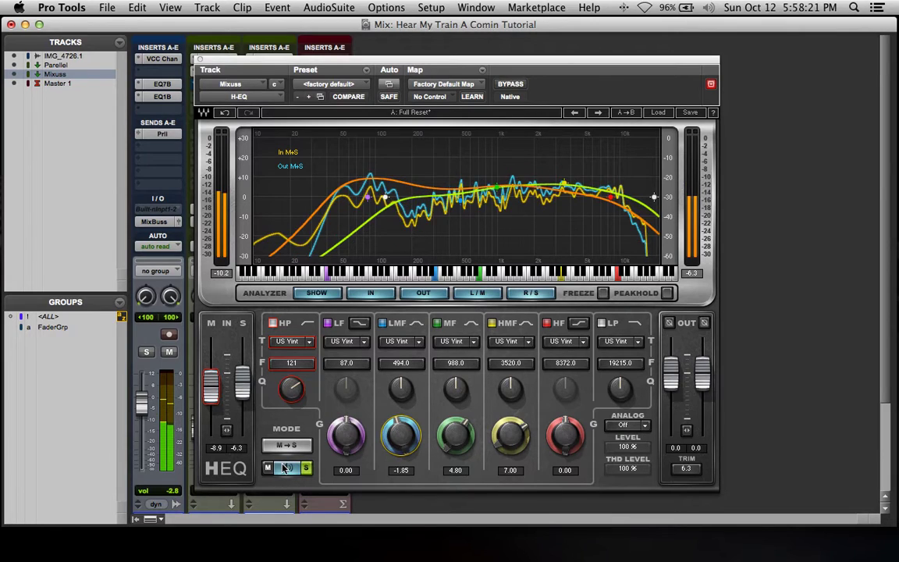
{"action": "left_click", "coordinate": [286, 468]}
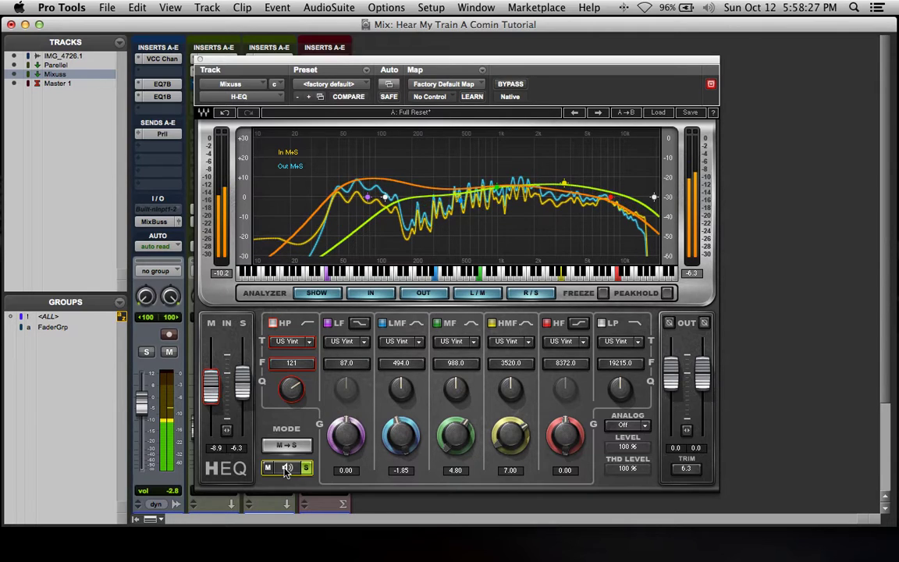
Monitor only the side signal and set its H-EQ gains to 6.15 for HMF, 7.00 for MF and 0.40 for LF.
{"action": "left_click", "coordinate": [286, 468]}
{"action": "left_click_drag", "start_coordinate": [509, 435], "coordinate": [509, 447]}
{"action": "left_click_drag", "start_coordinate": [456, 436], "coordinate": [456, 421]}
{"action": "left_click_drag", "start_coordinate": [346, 435], "coordinate": [350, 442]}
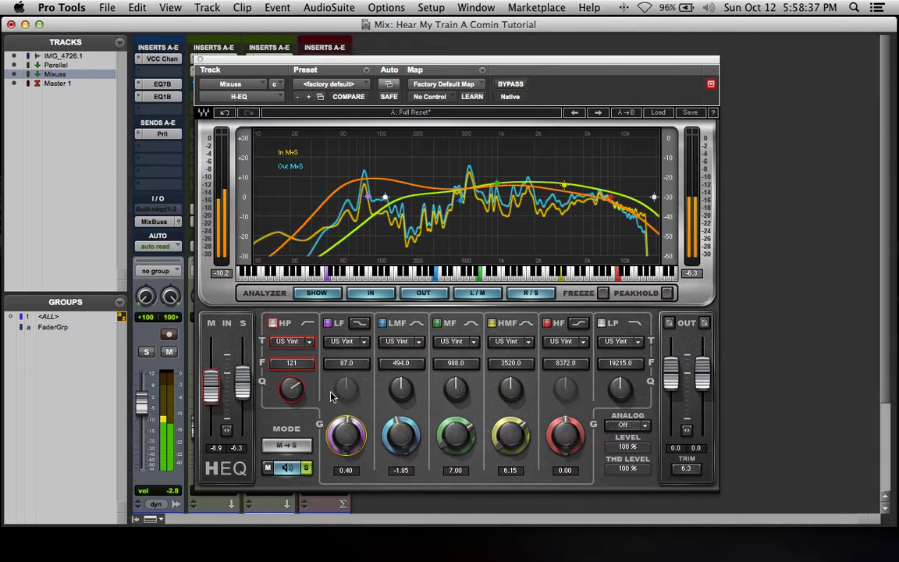
Set the H-EQ input levels to -3.9 for mid and -7.2 for side, and compare the full signal against bypass.
{"action": "left_click_drag", "start_coordinate": [245, 387], "coordinate": [218, 387]}
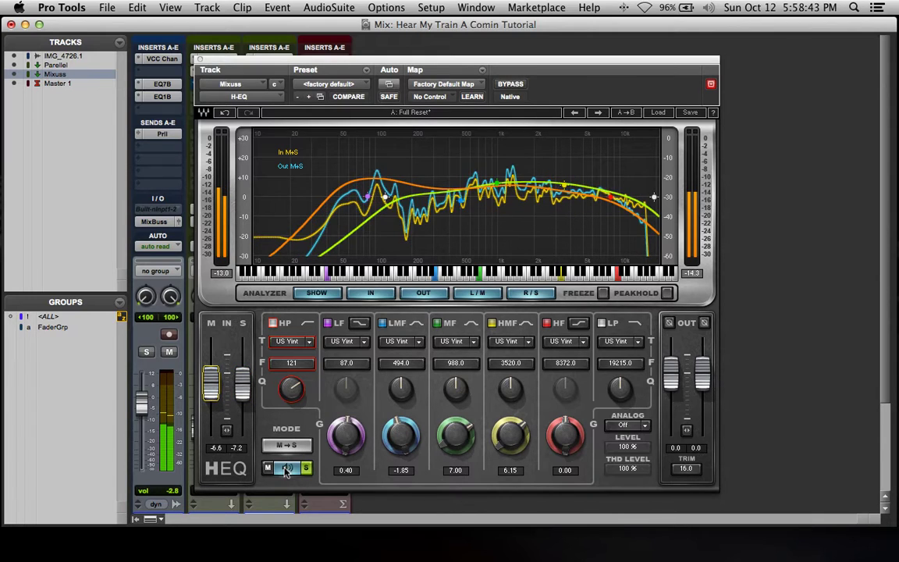
{"action": "left_click", "coordinate": [287, 469]}
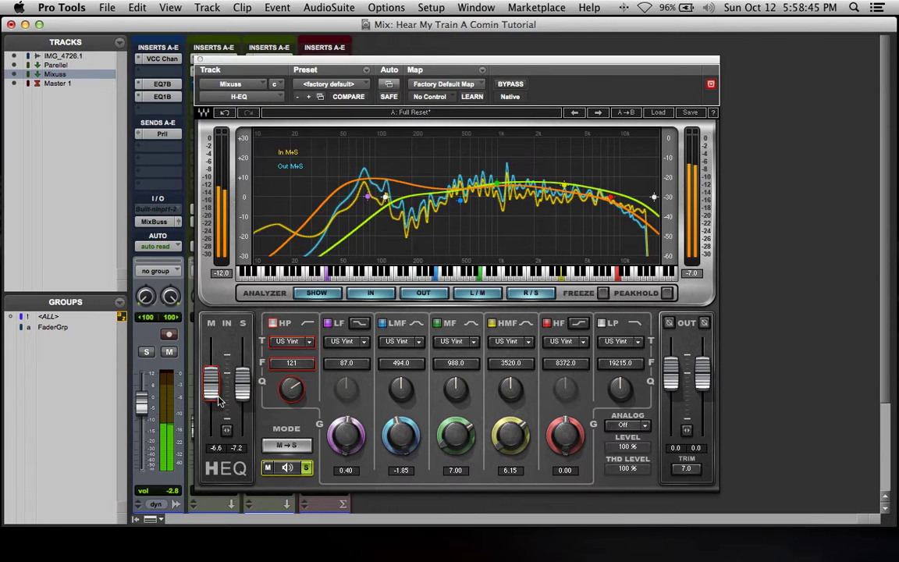
{"action": "left_click_drag", "start_coordinate": [211, 382], "coordinate": [211, 379]}
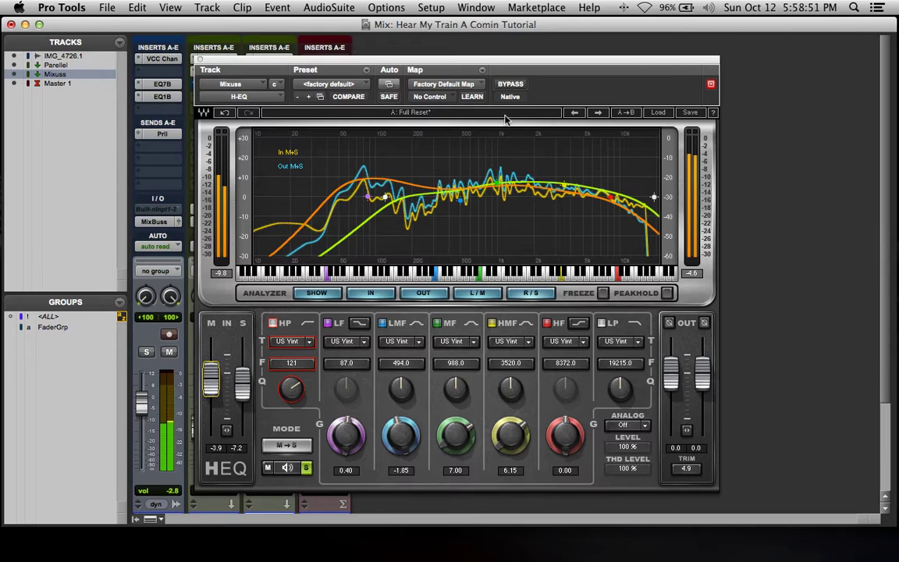
{"action": "left_click", "coordinate": [510, 85]}
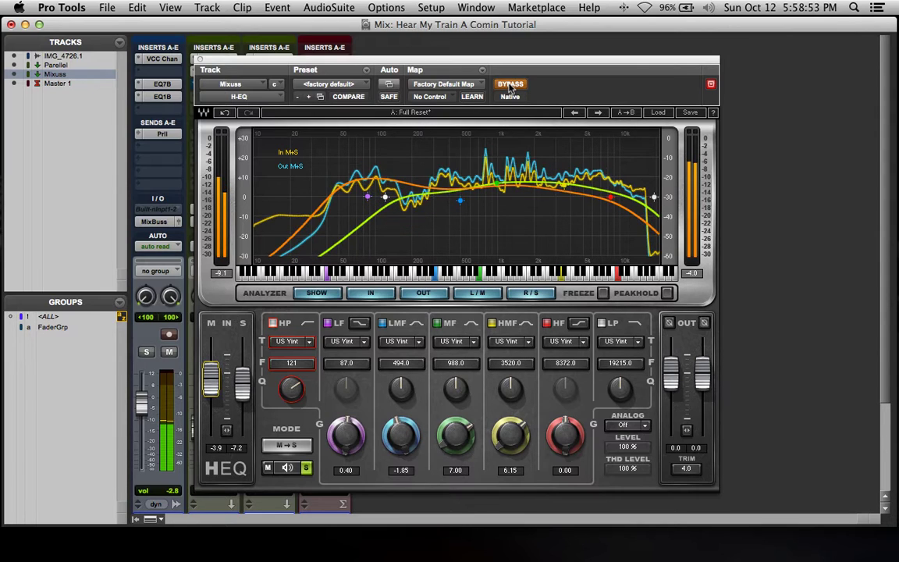
{"action": "left_click", "coordinate": [510, 85]}
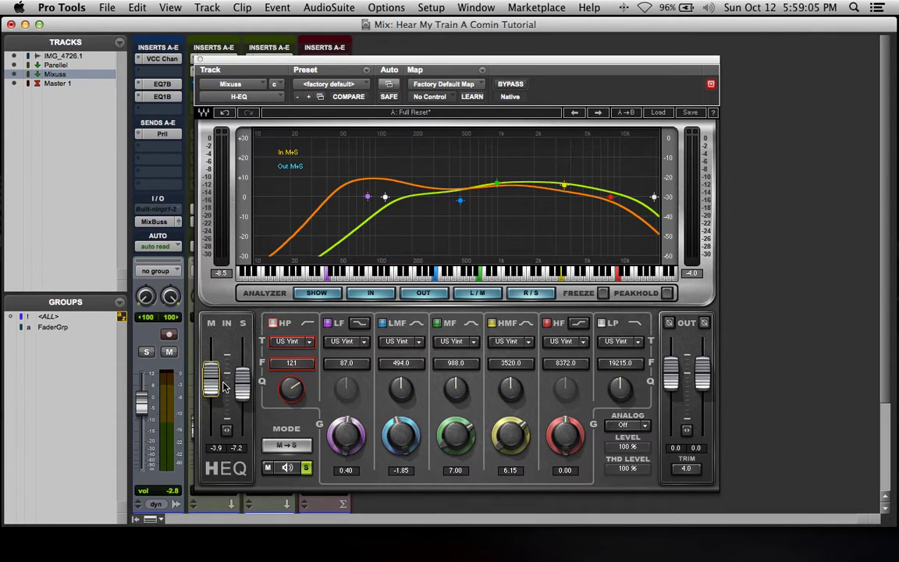
{"action": "left_click", "coordinate": [199, 60]}
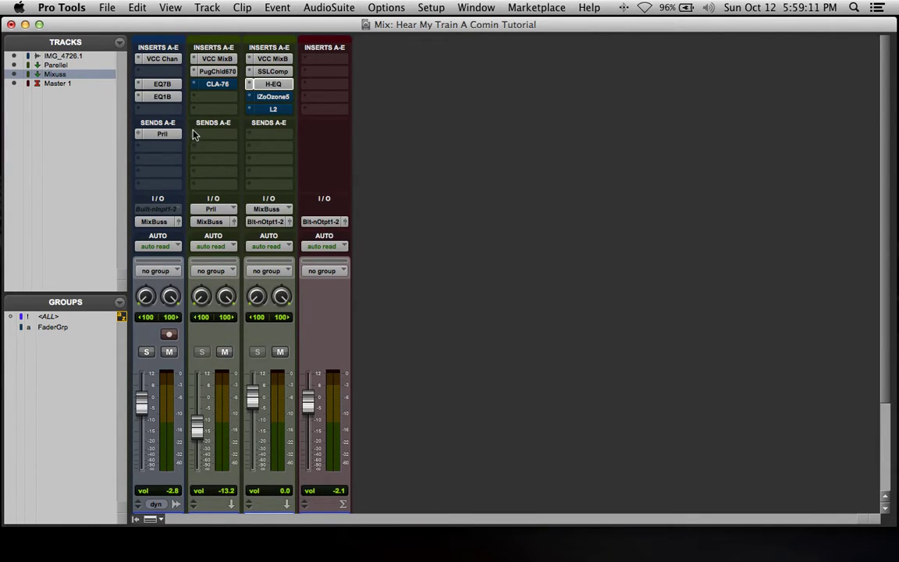
Bypass both EQs on IMG_4726.1 plus SSLComp and H-EQ on Mixuss, mute the Parellel track, and play the mix.
{"action": "left_click", "coordinate": [154, 99], "text": "super"}
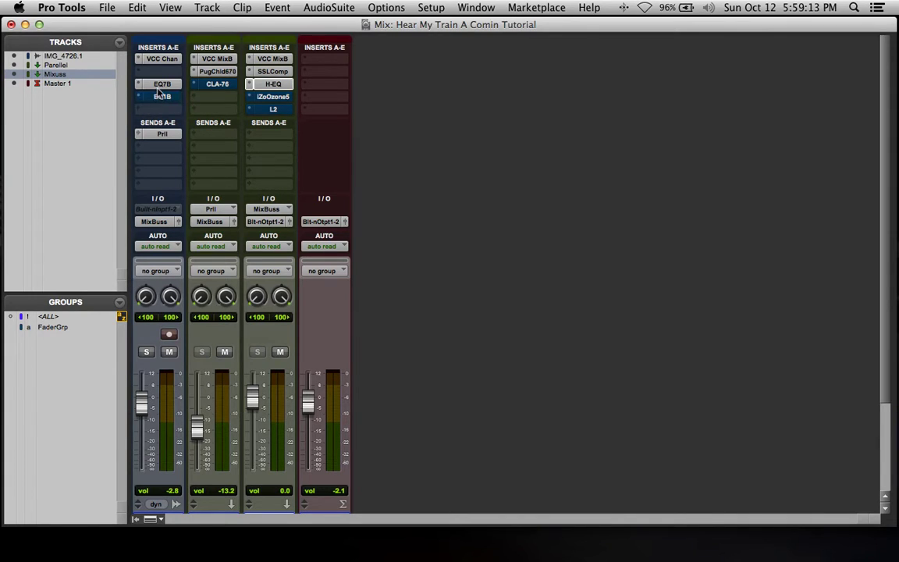
{"action": "left_click", "coordinate": [161, 85], "text": "super"}
{"action": "left_click", "coordinate": [224, 352]}
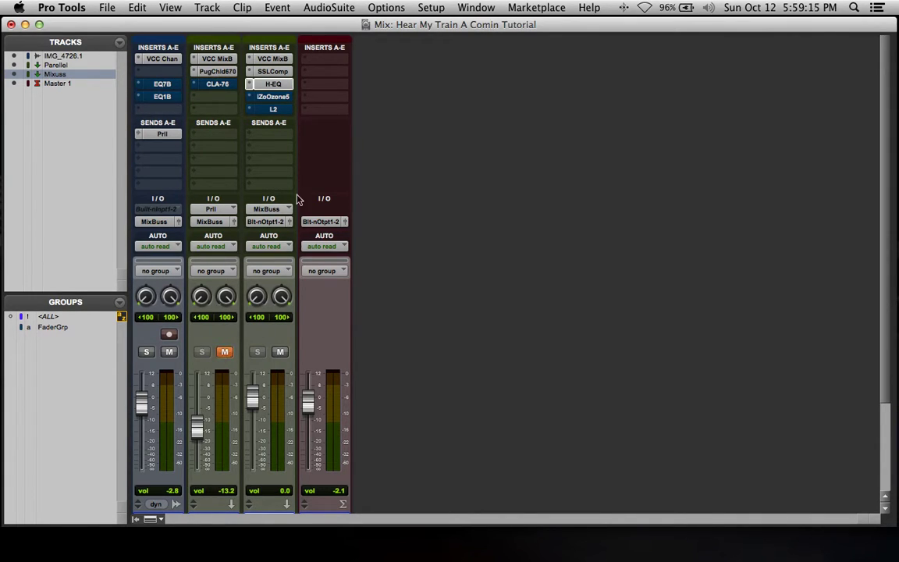
{"action": "left_click", "coordinate": [279, 86], "text": "super"}
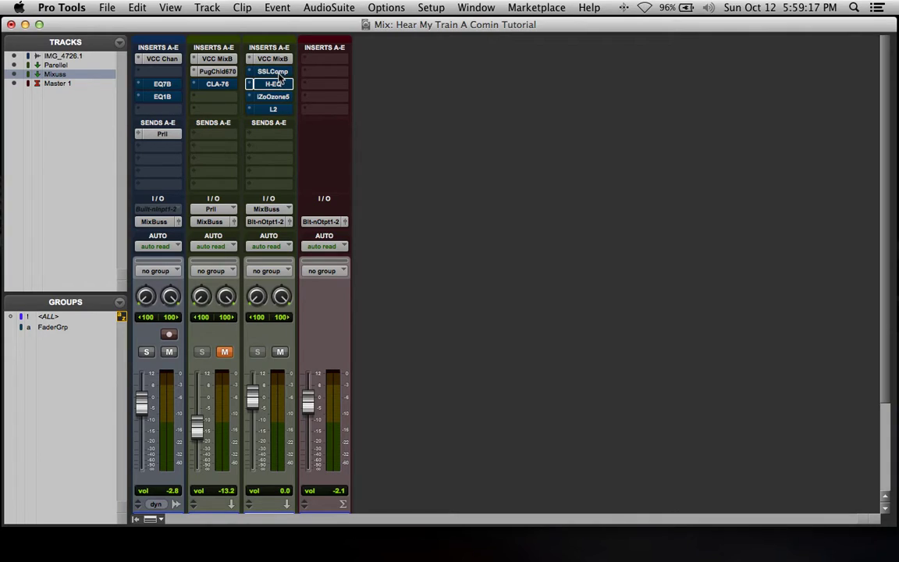
{"action": "key", "text": "space"}
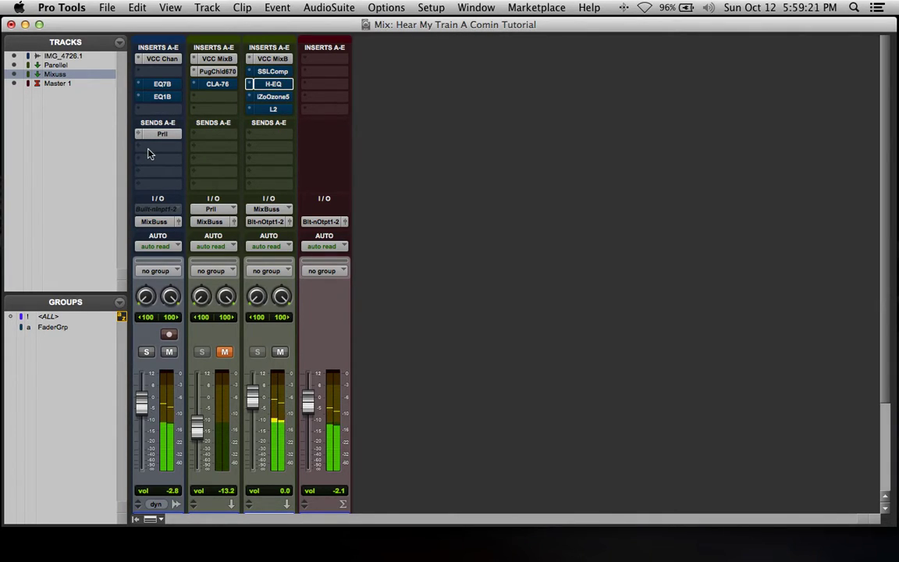
Re-enable the EQ7B and EQ1B inserts on IMG_4726.1 and open the 7-band EQ.
{"action": "left_click", "coordinate": [163, 84]}
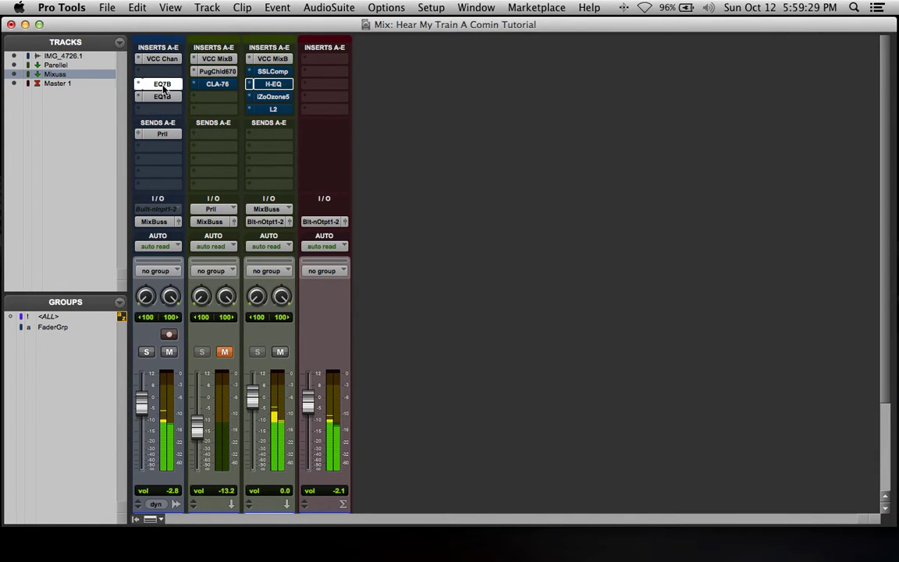
{"action": "left_click", "coordinate": [163, 87]}
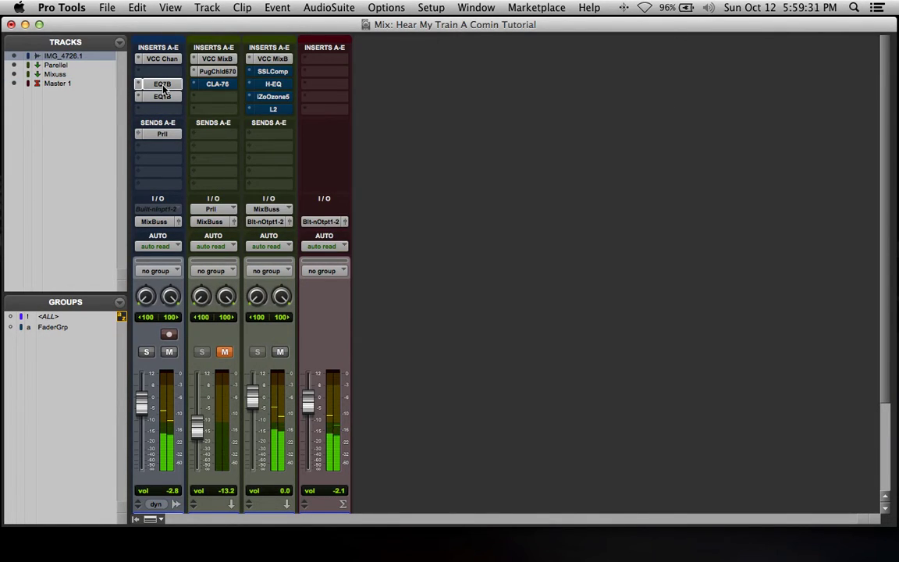
{"action": "left_click", "coordinate": [163, 87]}
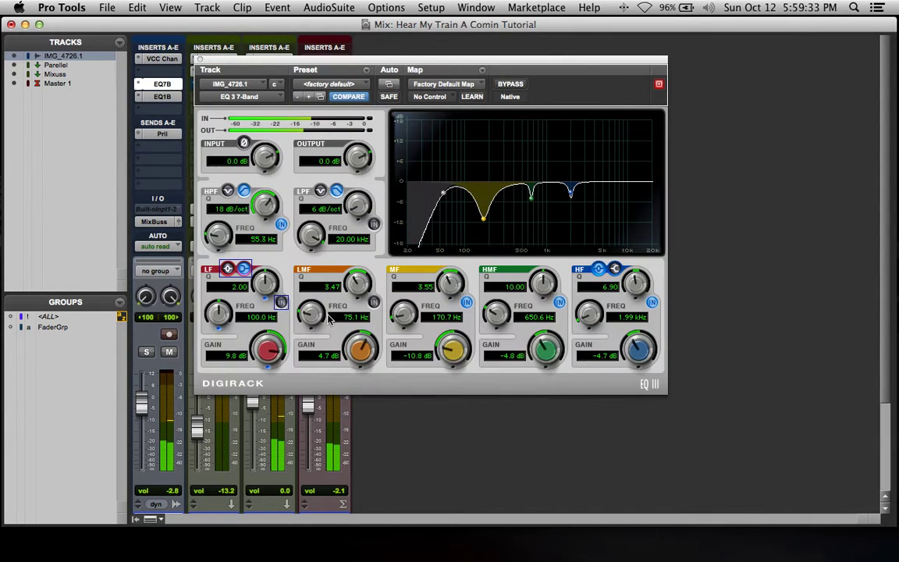
Enable the 7-band EQ's LMF band at 75.1 Hz with a 6.7 dB boost and a Q of 6.31.
{"action": "left_click", "coordinate": [375, 303]}
{"action": "left_click_drag", "start_coordinate": [359, 354], "coordinate": [362, 338]}
{"action": "left_click_drag", "start_coordinate": [362, 287], "coordinate": [374, 272]}
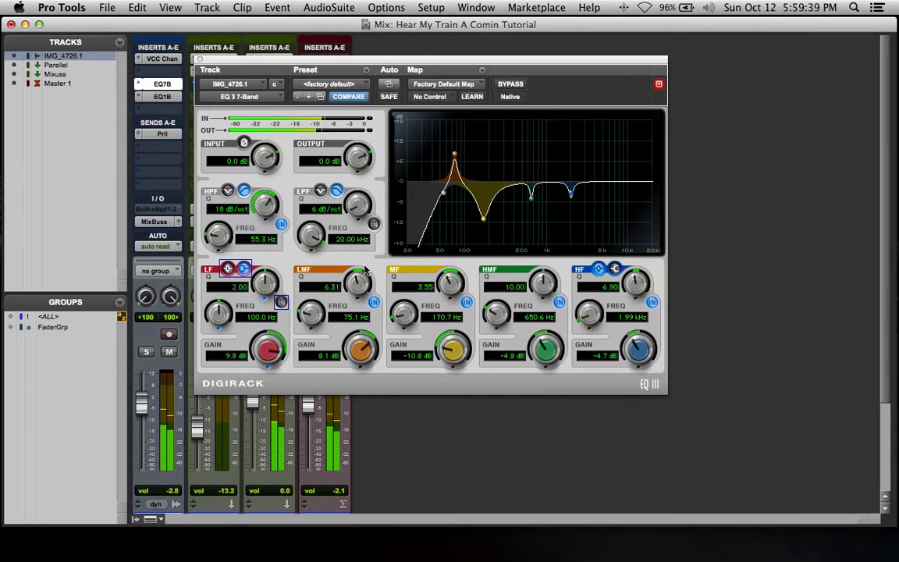
{"action": "left_click_drag", "start_coordinate": [362, 351], "coordinate": [362, 344]}
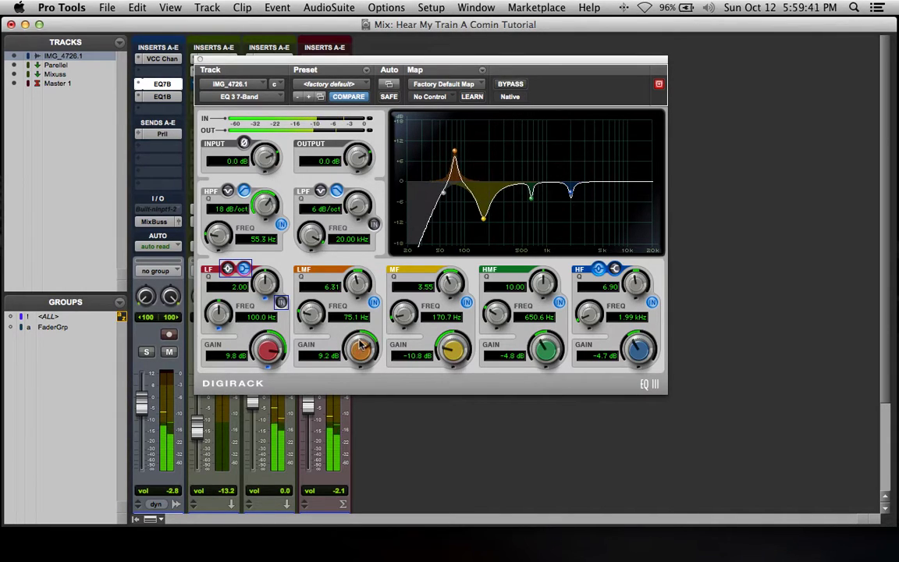
{"action": "left_click_drag", "start_coordinate": [276, 201], "coordinate": [198, 81]}
{"action": "left_click_drag", "start_coordinate": [349, 349], "coordinate": [346, 391]}
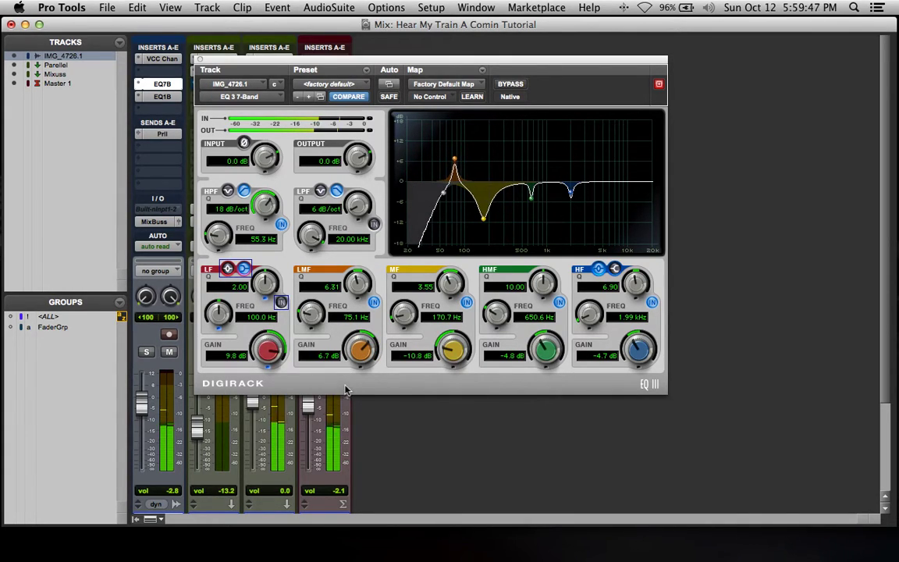
{"action": "left_click", "coordinate": [199, 59]}
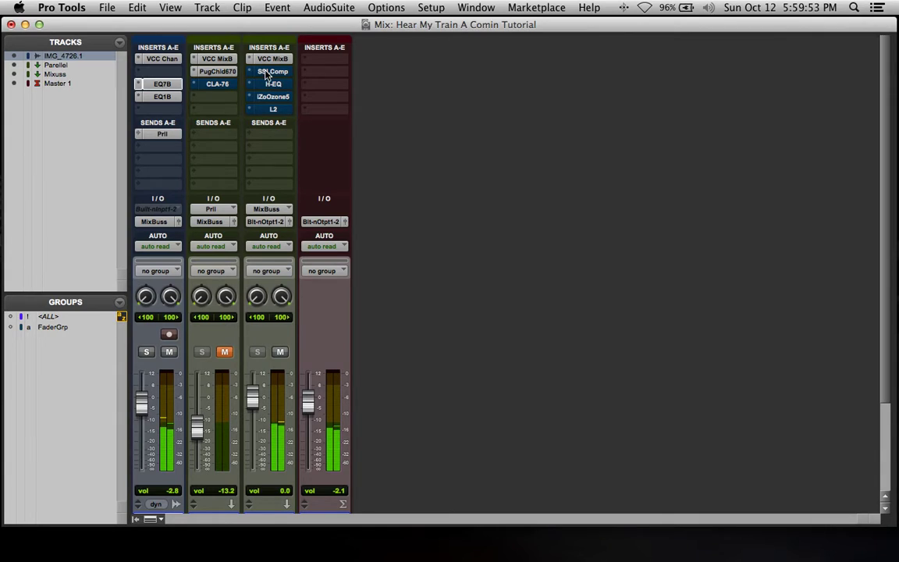
Re-enable the SSLComp and H-EQ inserts on Mixuss and check the buss compressor's settings.
{"action": "left_click", "coordinate": [267, 72], "text": "super"}
{"action": "left_click", "coordinate": [267, 72]}
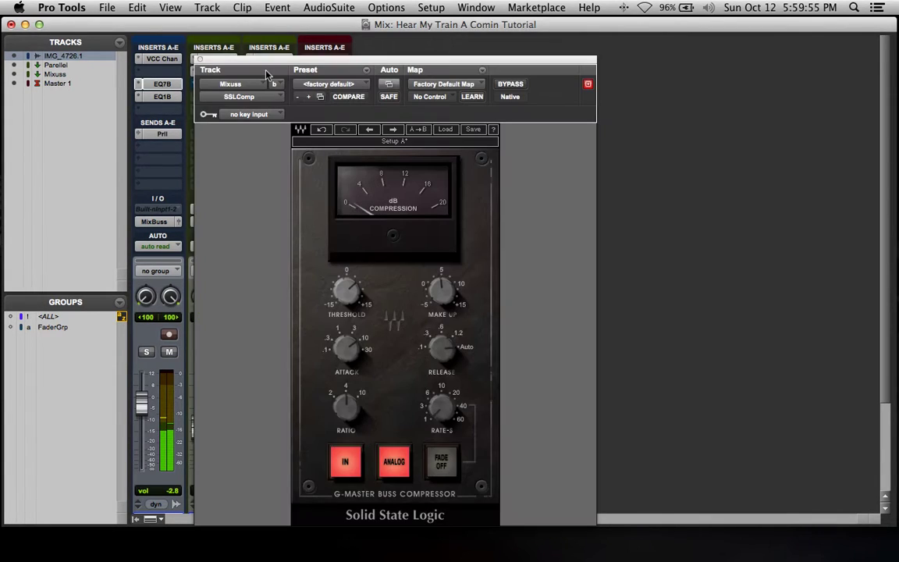
{"action": "left_click", "coordinate": [200, 59]}
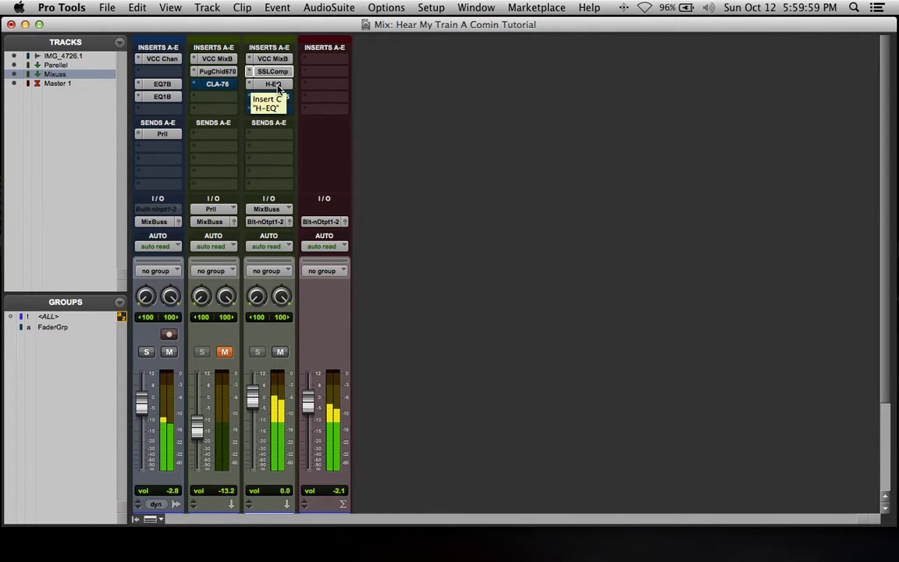
In the Mixuss H-EQ side channel, set MF gain to 5.70 and HMF to 4640 Hz with 7.65 gain, and stop playback.
{"action": "left_click", "coordinate": [276, 85]}
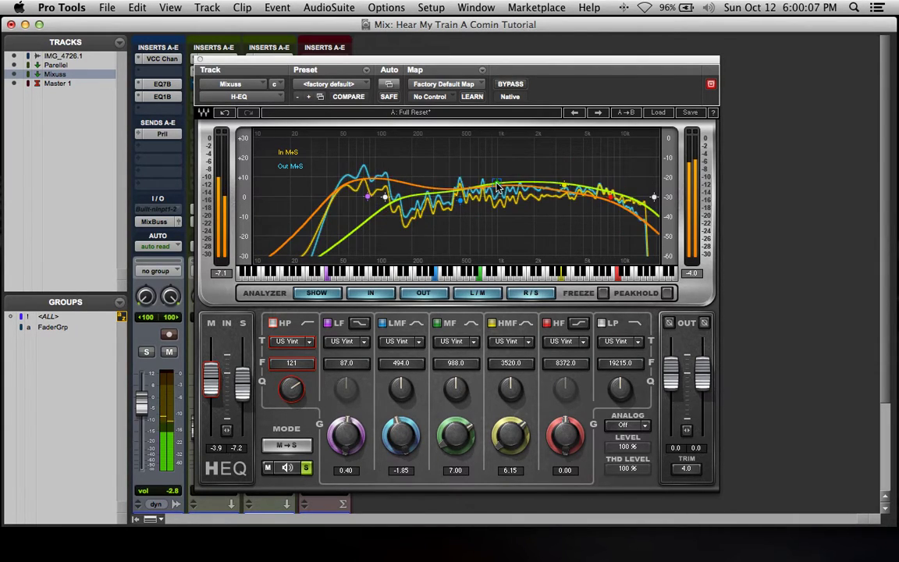
{"action": "left_click_drag", "start_coordinate": [497, 183], "coordinate": [497, 187]}
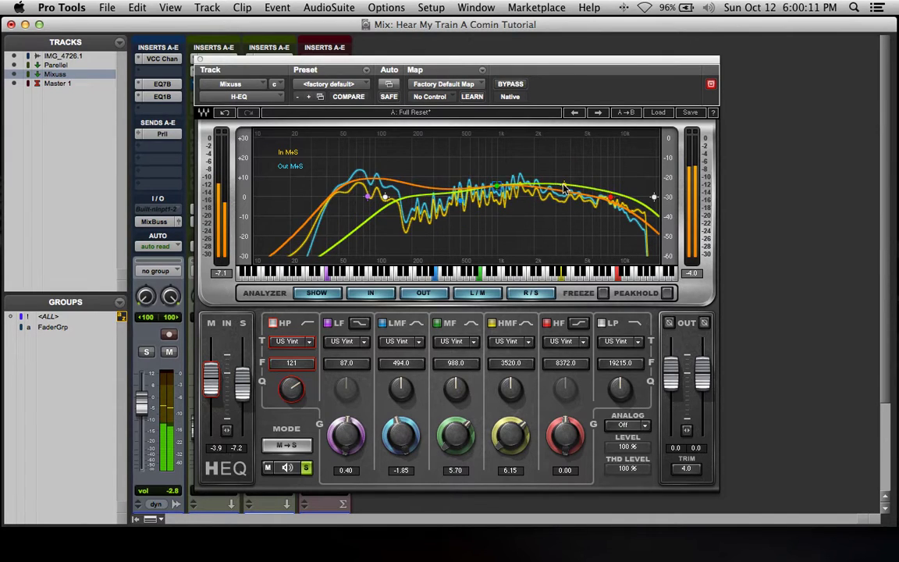
{"action": "mouse_move", "coordinate": [564, 185]}
{"action": "left_mouse_down"}
{"action": "mouse_move", "coordinate": [623, 185]}
{"action": "mouse_move", "coordinate": [549, 182]}
{"action": "left_mouse_up"}
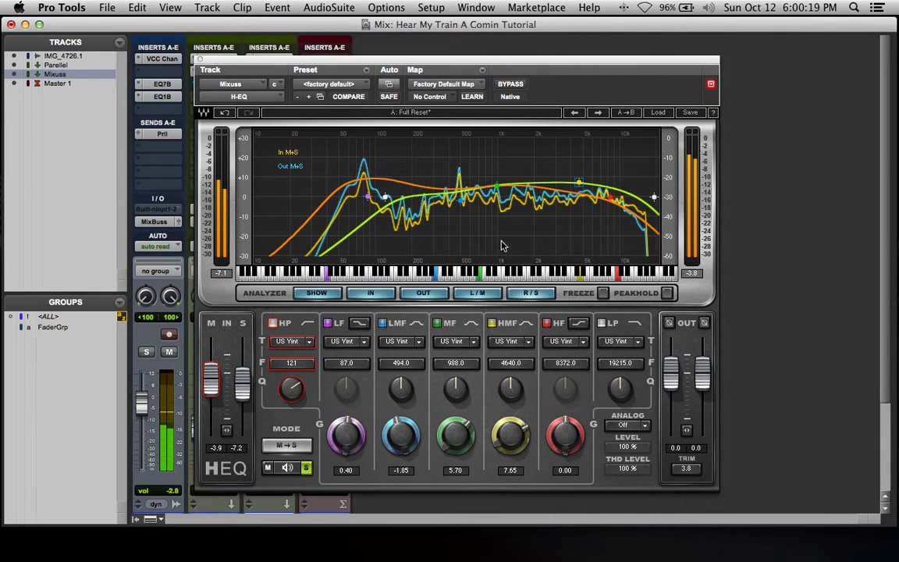
{"action": "key", "text": "space"}
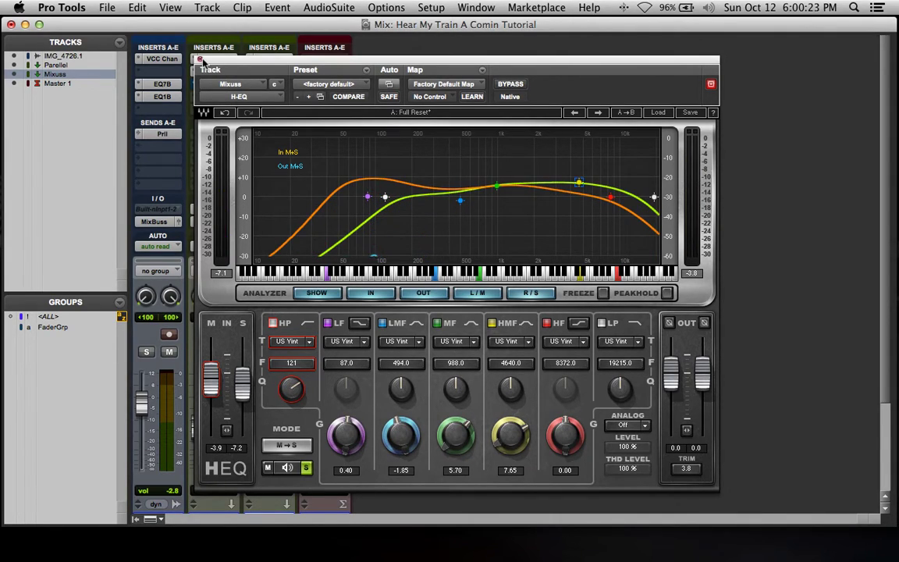
{"action": "left_click", "coordinate": [199, 60]}
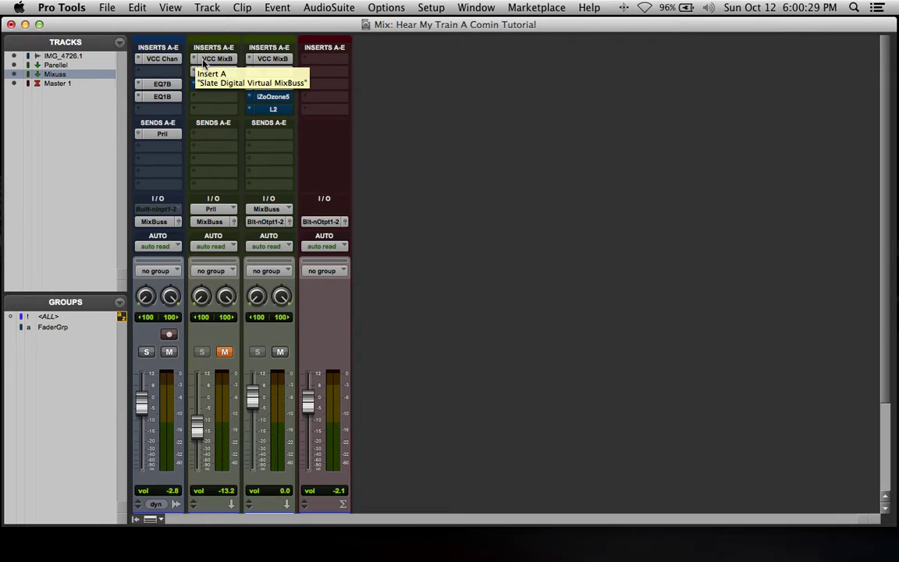
Open Ozone 5 on Mixuss, load the Mid-Side Master - Dynamics Enhance preset, and compare it with the bypassed signal.
{"action": "left_click", "coordinate": [267, 98]}
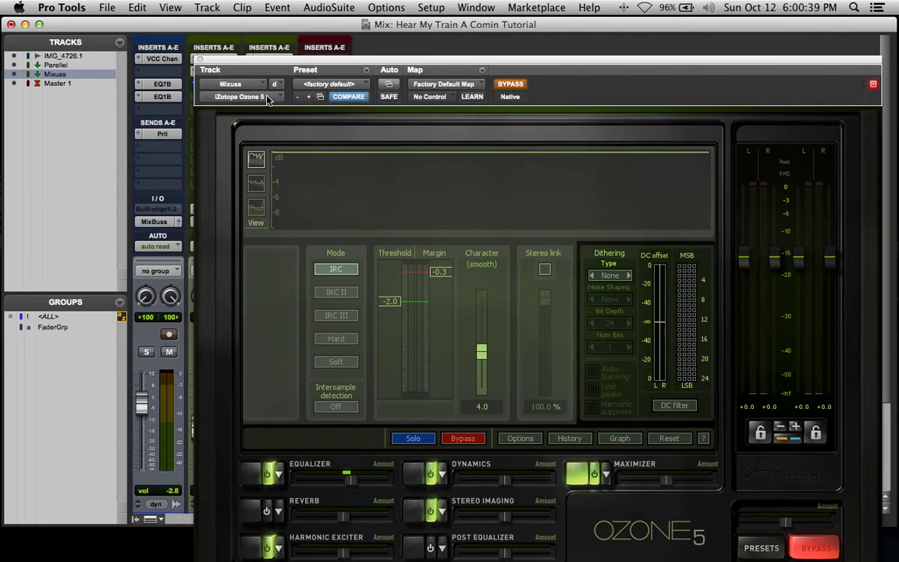
{"action": "left_click_drag", "start_coordinate": [425, 68], "coordinate": [401, 35]}
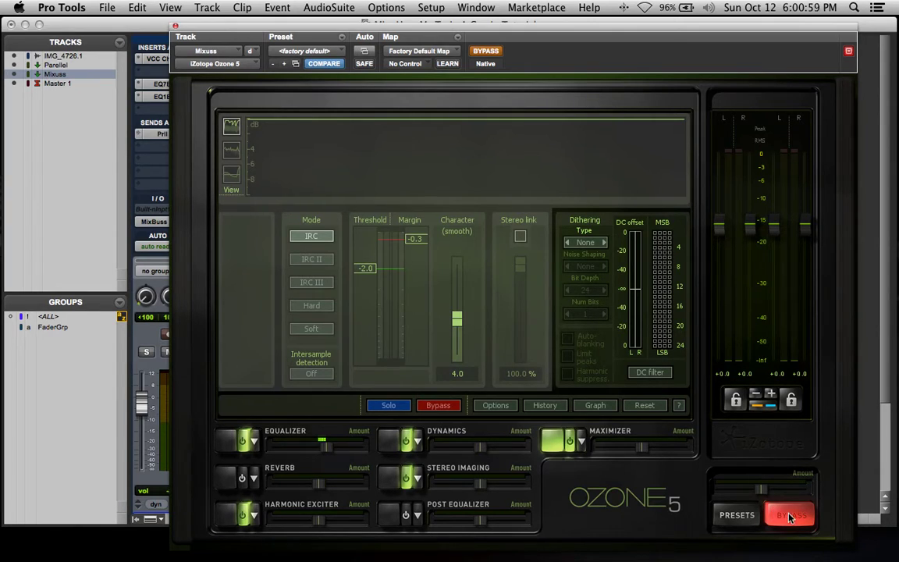
{"action": "left_click", "coordinate": [737, 515]}
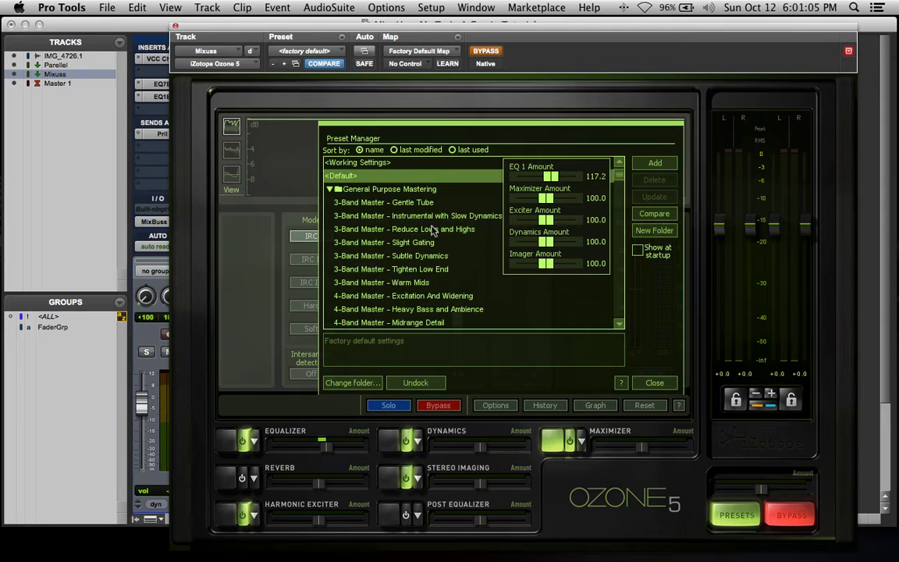
{"action": "scroll", "coordinate": [433, 231], "scroll_direction": "down", "scroll_amount": 3}
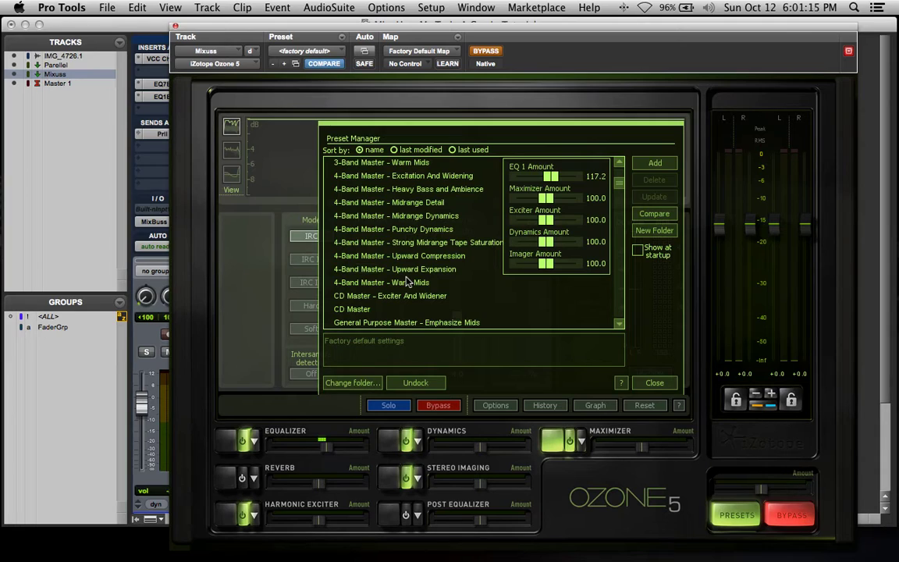
{"action": "scroll", "coordinate": [405, 282], "scroll_direction": "down", "scroll_amount": 3}
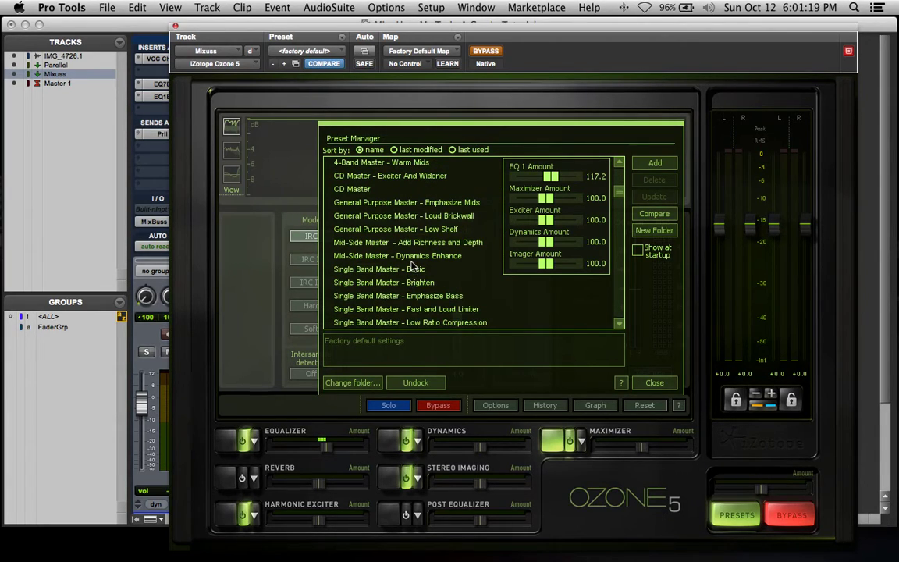
{"action": "left_click", "coordinate": [413, 262]}
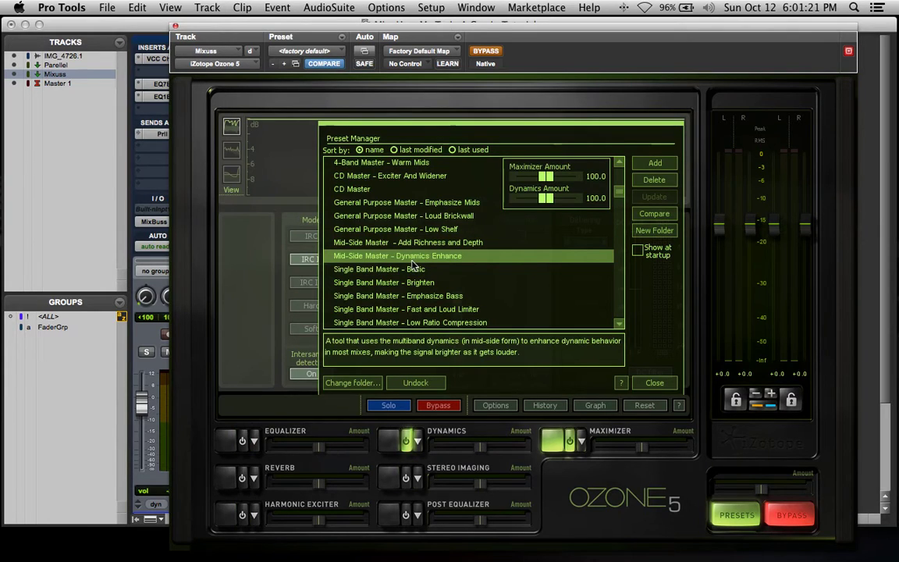
{"action": "left_click", "coordinate": [491, 53]}
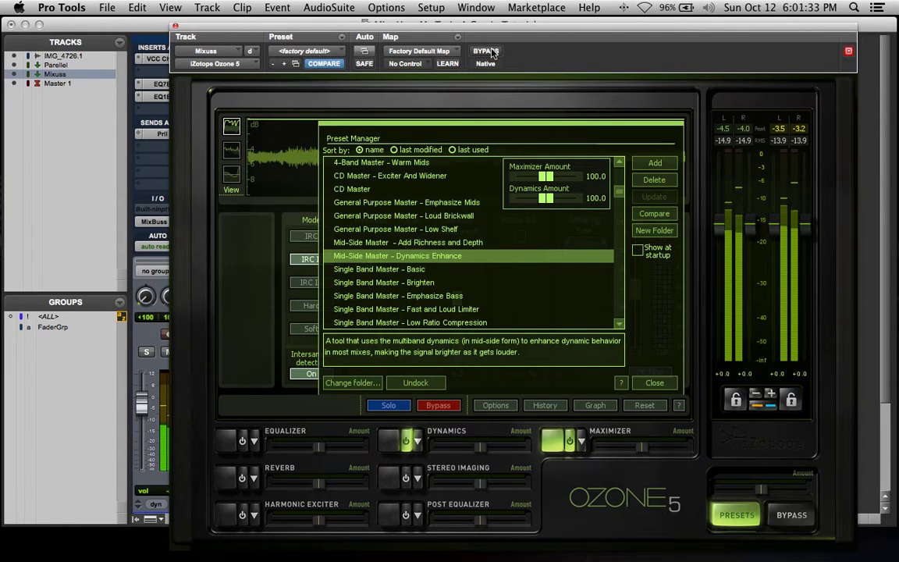
{"action": "left_click", "coordinate": [491, 53]}
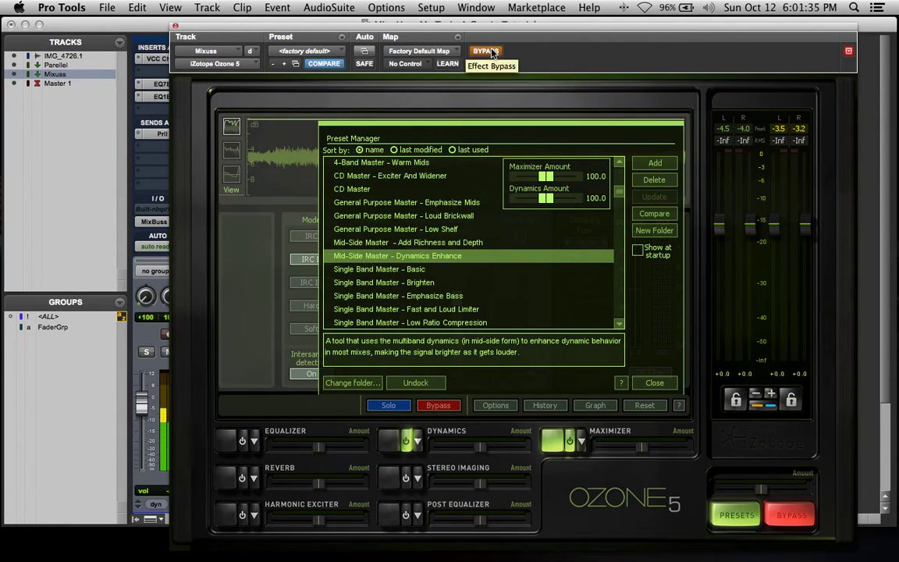
Audition the 4-Band Master - Warm Mids and 3-Band Master - Tighten Low End presets with Ozone active.
{"action": "left_click", "coordinate": [398, 163]}
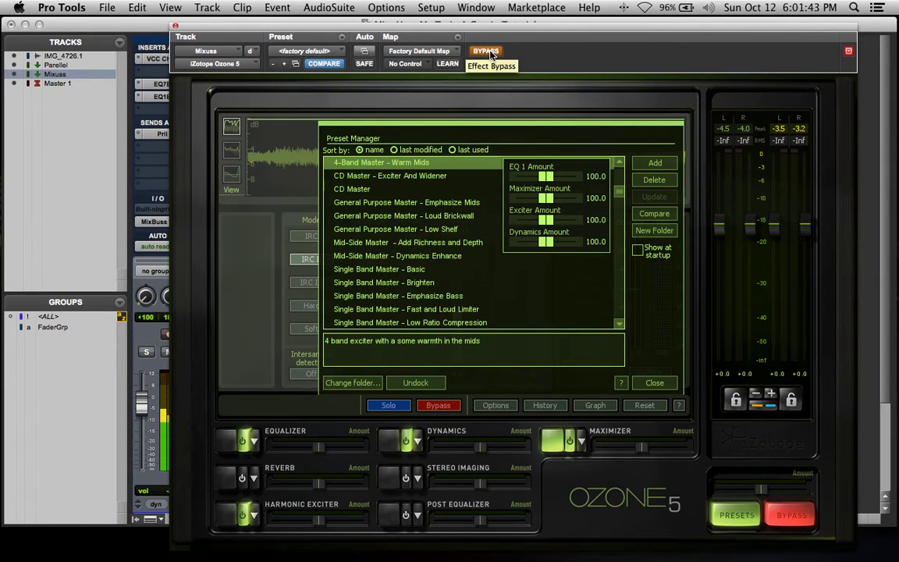
{"action": "left_click", "coordinate": [487, 52]}
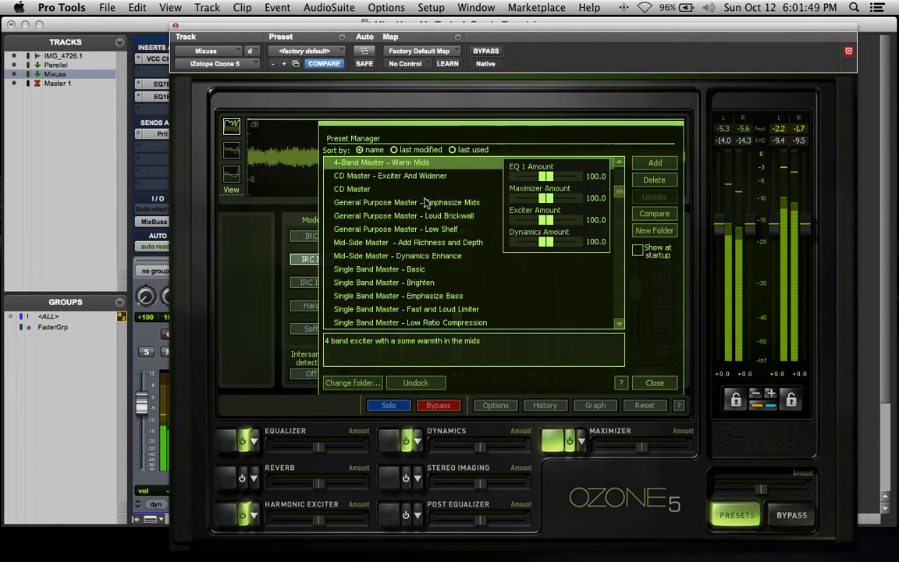
{"action": "scroll", "coordinate": [425, 202], "scroll_direction": "down", "scroll_amount": 3}
{"action": "scroll", "coordinate": [426, 203], "scroll_direction": "down", "scroll_amount": 15}
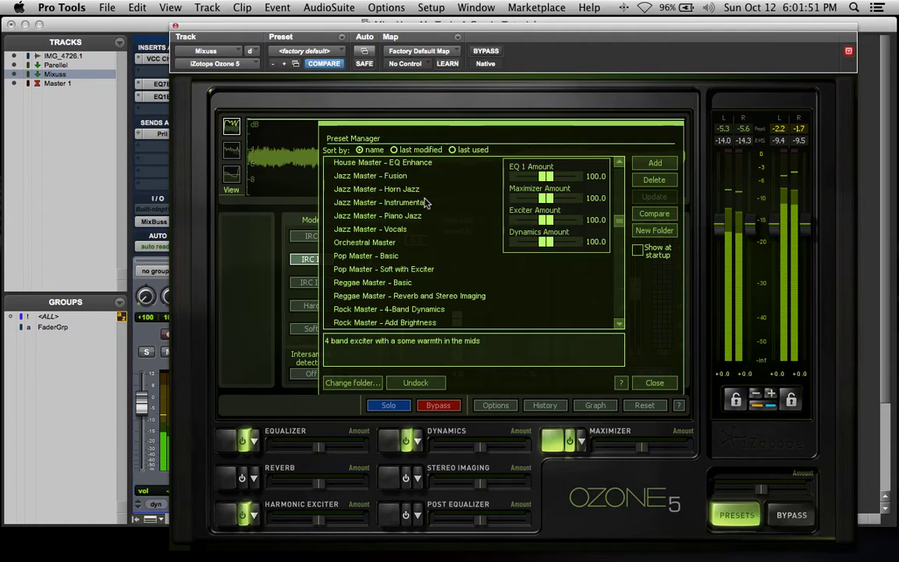
{"action": "scroll", "coordinate": [421, 218], "scroll_direction": "up", "scroll_amount": 20}
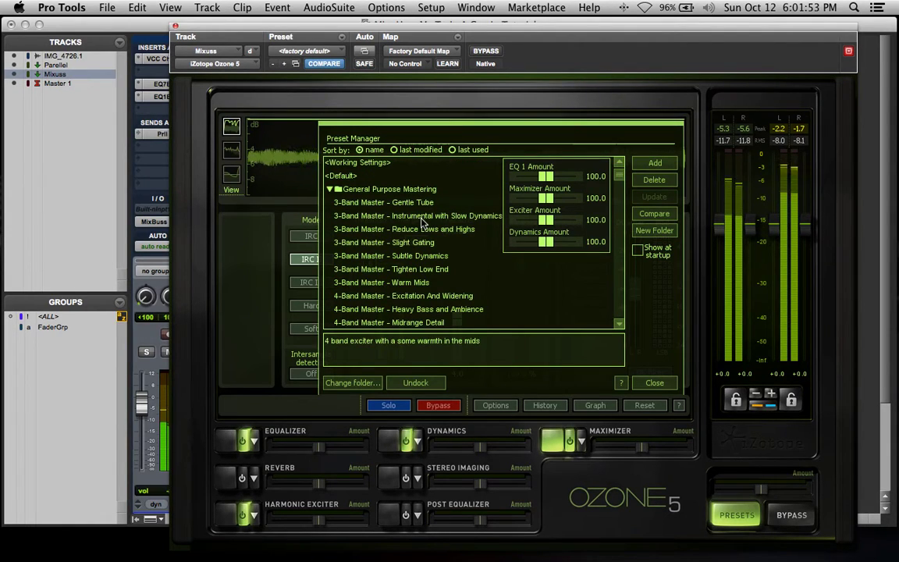
{"action": "left_click", "coordinate": [408, 270]}
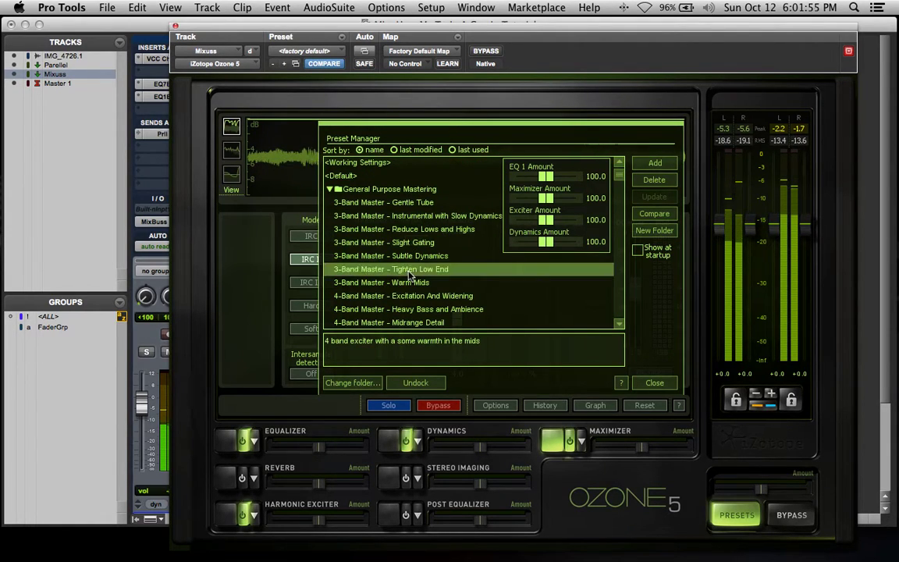
Audition the 4-Band Master presets Excitation And Widening, Heavy Bass and Ambience, Midrange Dynamics, and Punchy Dynamics.
{"action": "scroll", "coordinate": [408, 275], "scroll_direction": "down", "scroll_amount": 2}
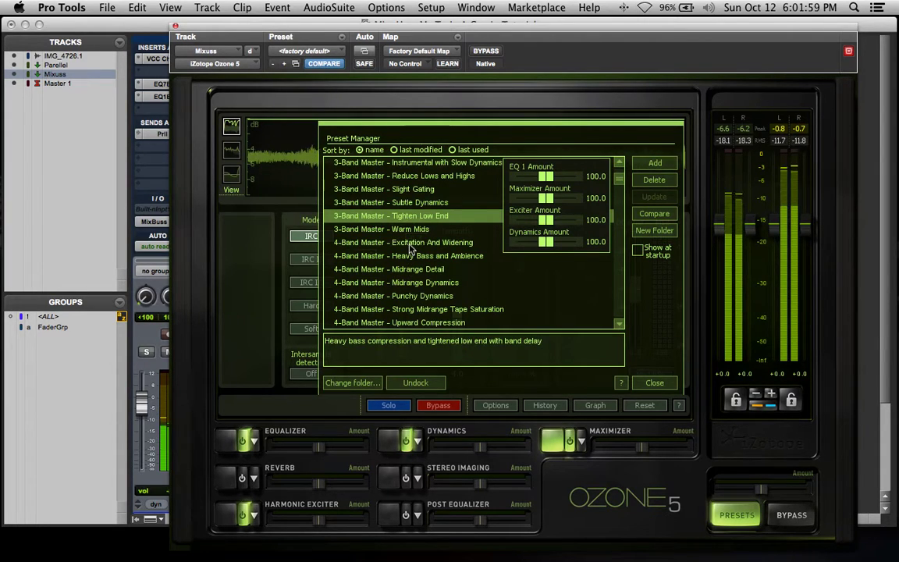
{"action": "left_click", "coordinate": [411, 245]}
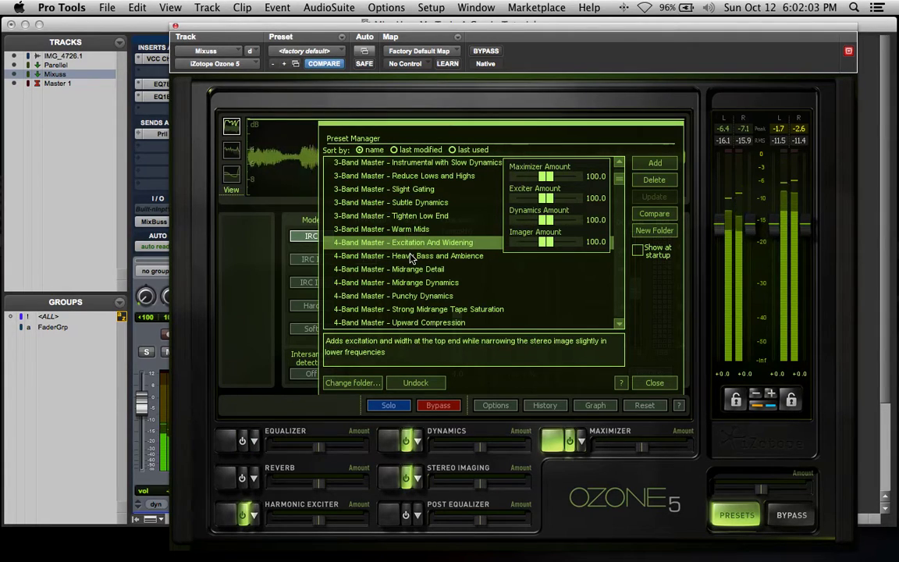
{"action": "left_click", "coordinate": [411, 258]}
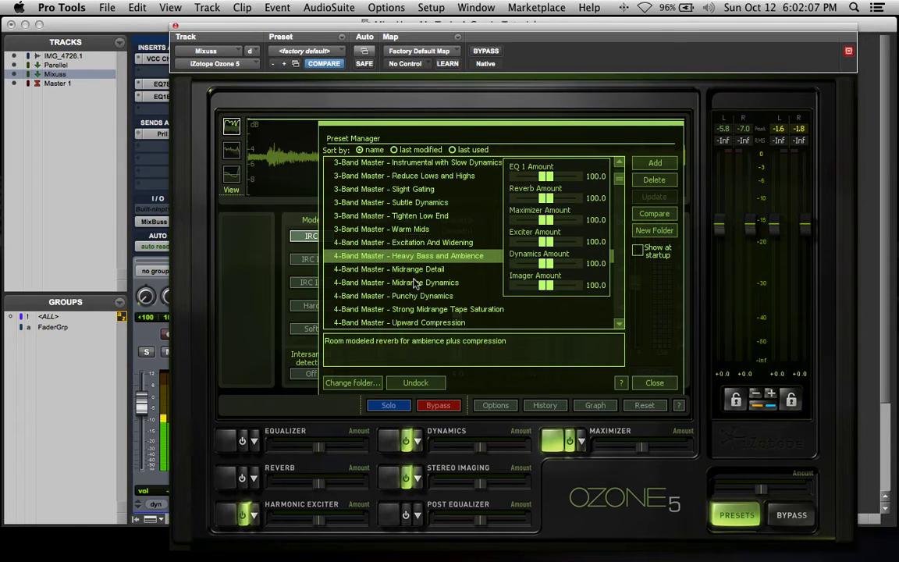
{"action": "left_click", "coordinate": [414, 280]}
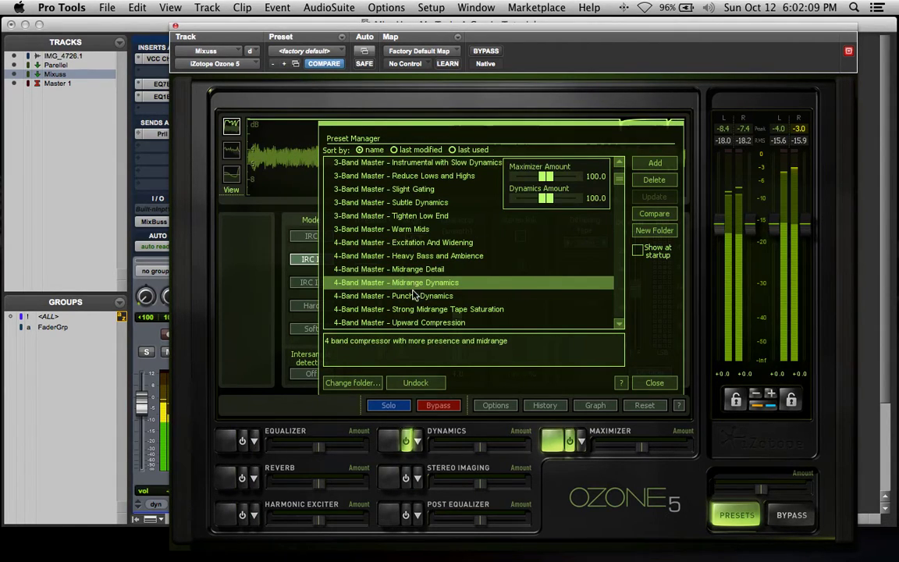
{"action": "left_click", "coordinate": [413, 297]}
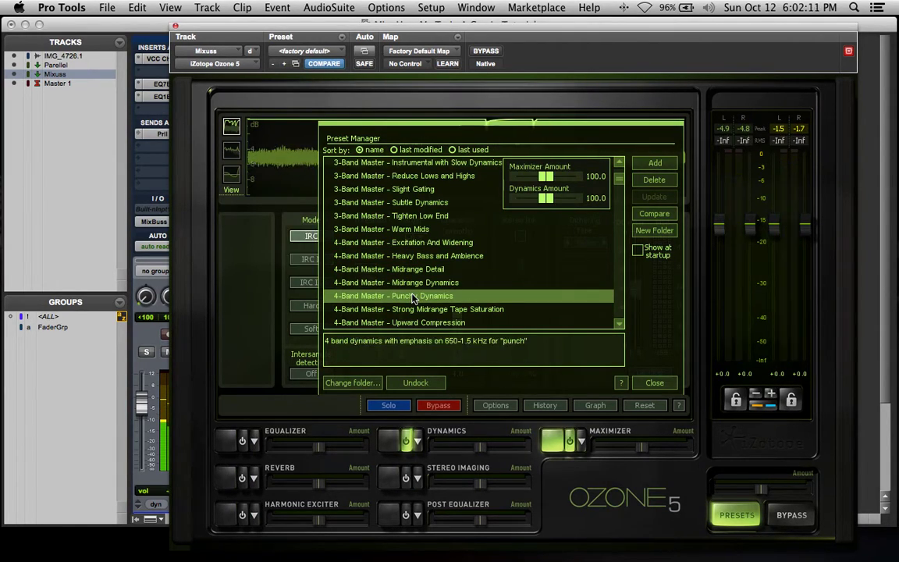
Load the Mid-Side Master - Add Richness and Depth preset and compare it with Ozone bypassed.
{"action": "scroll", "coordinate": [412, 297], "scroll_direction": "down", "scroll_amount": 3}
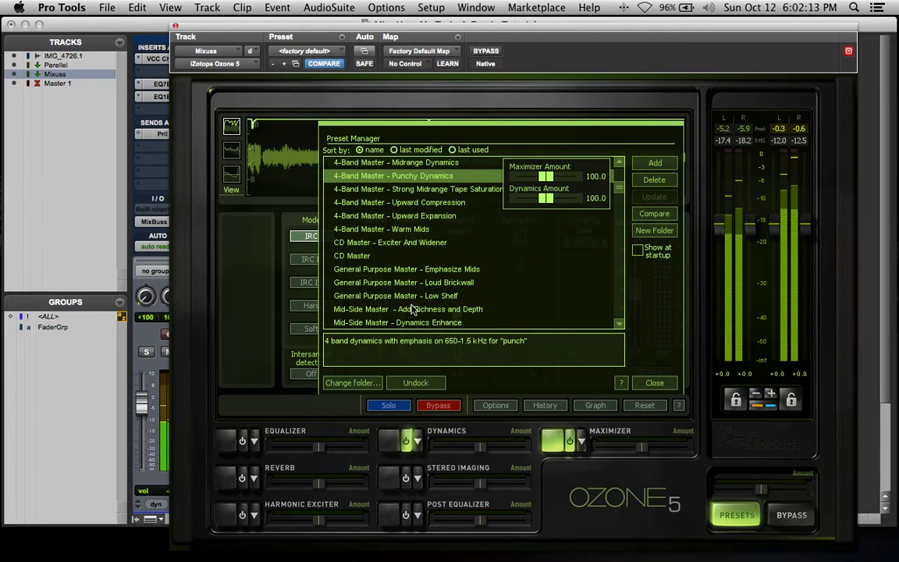
{"action": "left_click", "coordinate": [409, 308]}
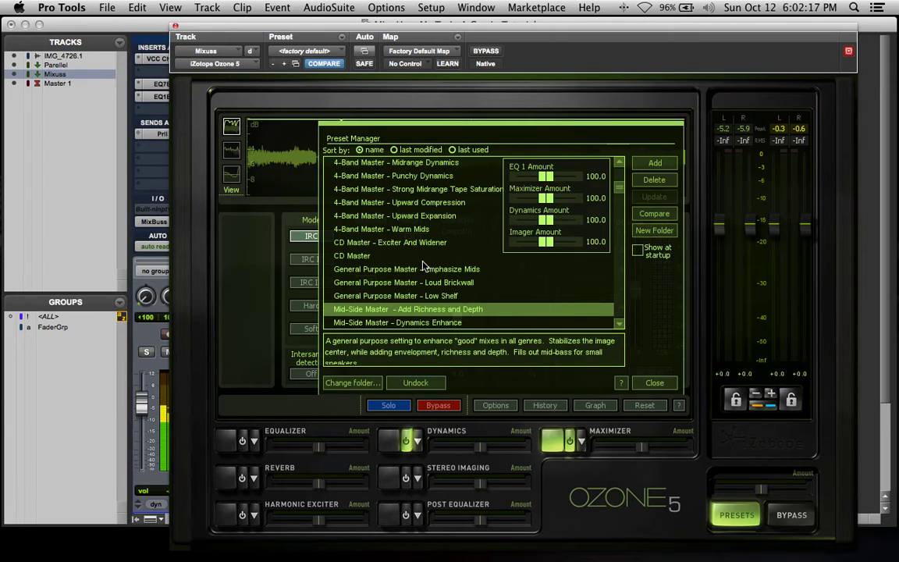
{"action": "scroll", "coordinate": [421, 265], "scroll_direction": "down", "scroll_amount": 5}
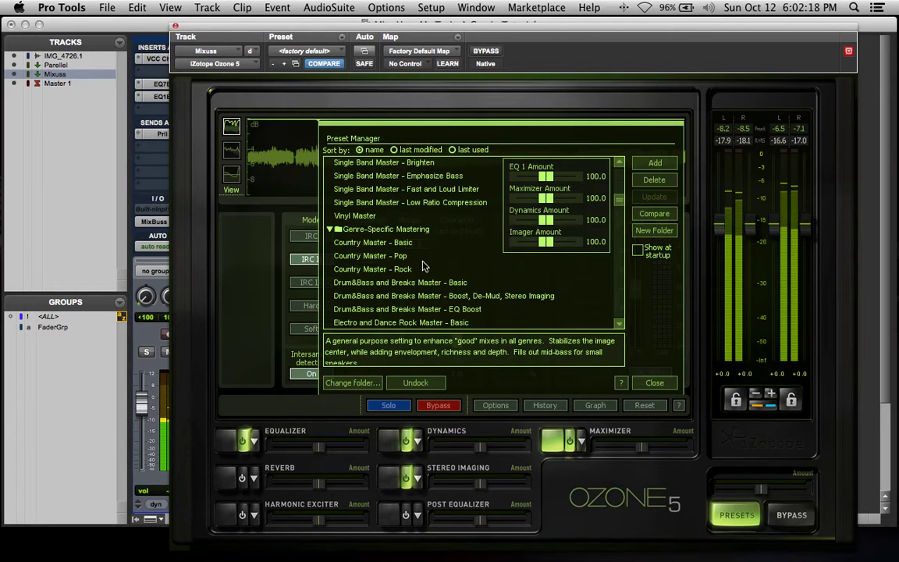
{"action": "left_click", "coordinate": [483, 51]}
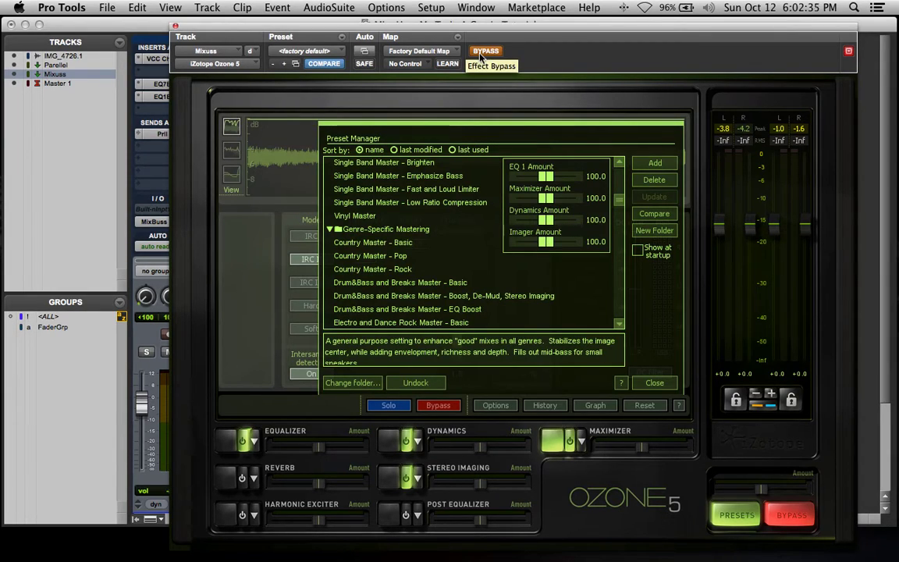
{"action": "left_click", "coordinate": [480, 52]}
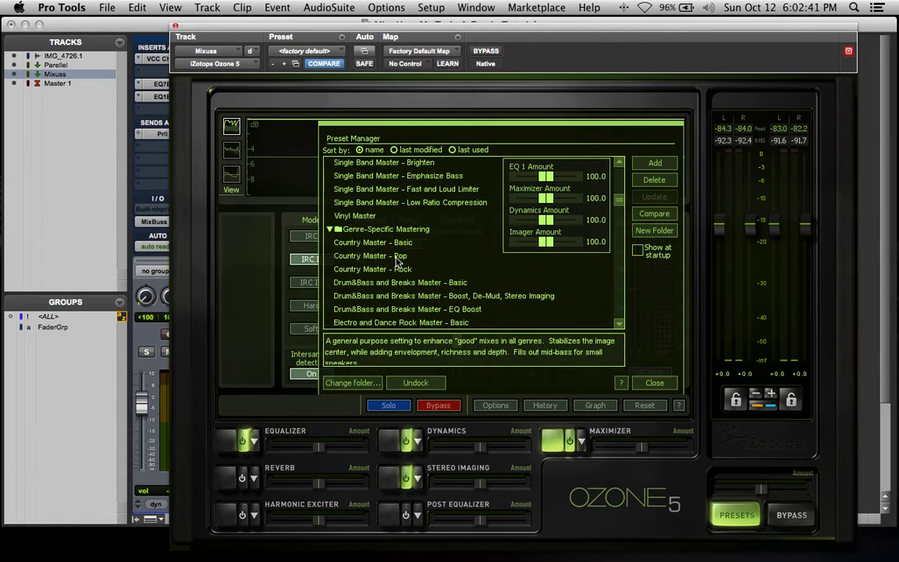
Load the Rock Master - 4-Band Dynamics preset and bypass Ozone to compare.
{"action": "scroll", "coordinate": [397, 261], "scroll_direction": "down", "scroll_amount": 5}
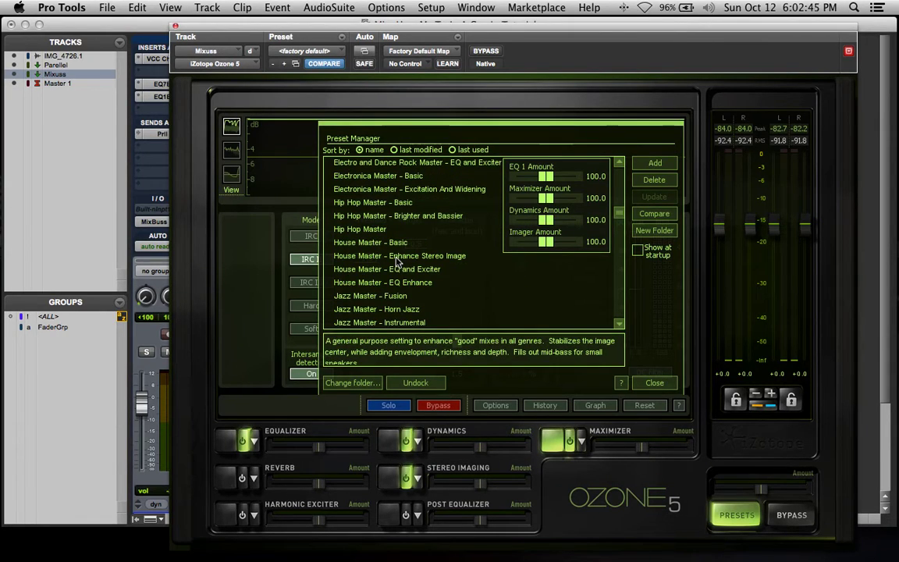
{"action": "scroll", "coordinate": [396, 262], "scroll_direction": "down", "scroll_amount": 3}
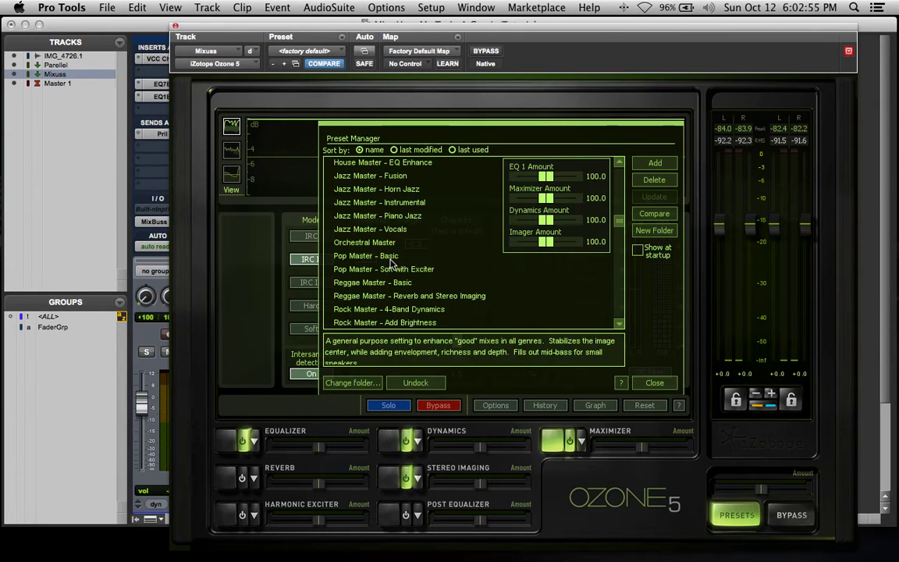
{"action": "left_click", "coordinate": [395, 310]}
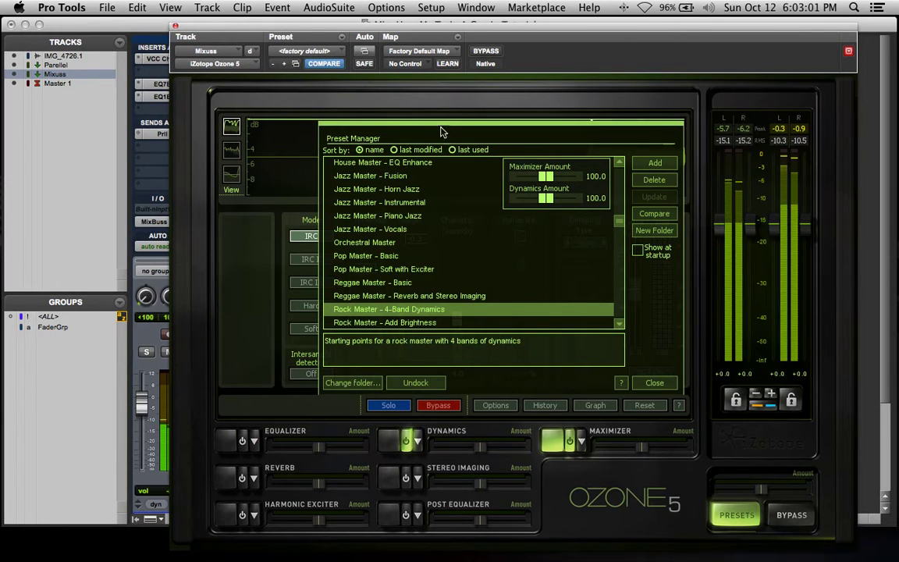
{"action": "left_click", "coordinate": [479, 53]}
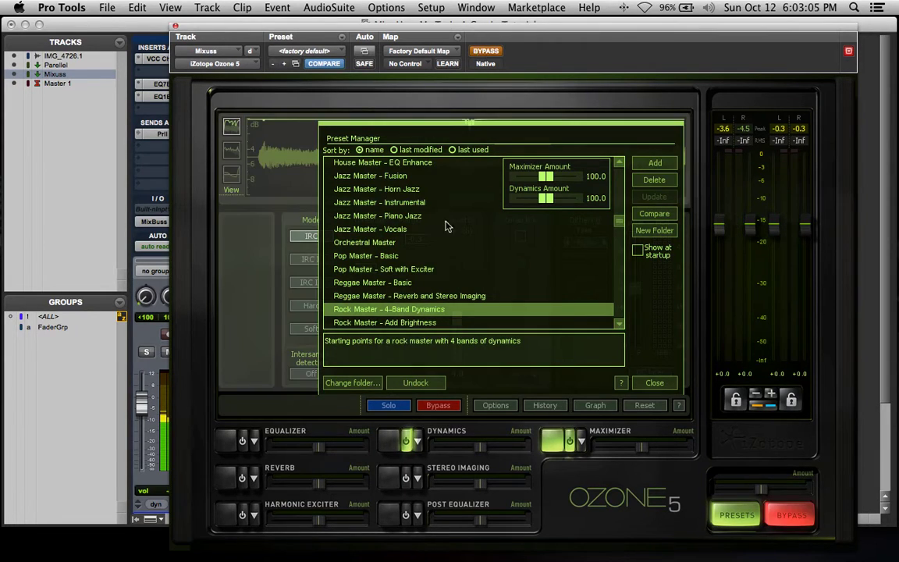
Audition Mid-Side Master - Add Richness and Depth again, switch to the CD Master preset, and bypass Ozone.
{"action": "scroll", "coordinate": [437, 260], "scroll_direction": "up", "scroll_amount": 10}
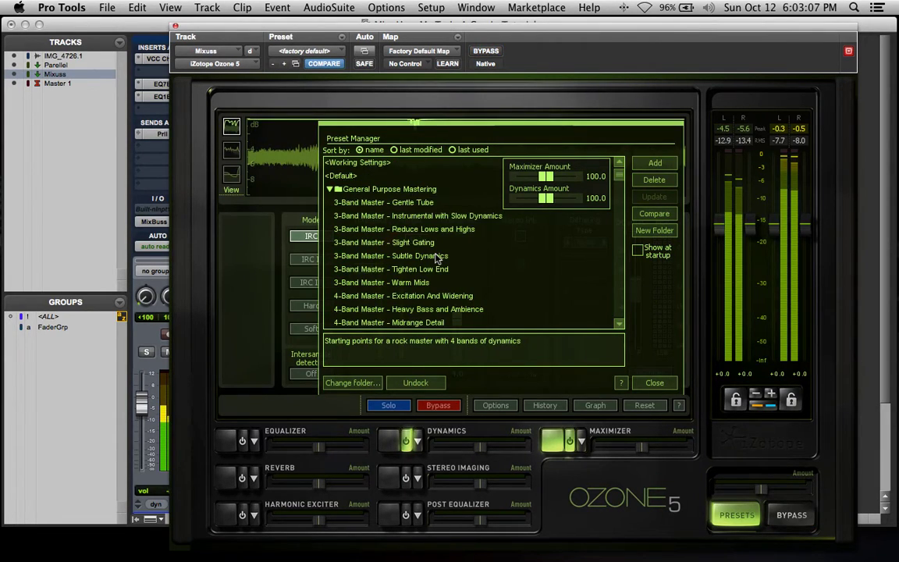
{"action": "scroll", "coordinate": [421, 309], "scroll_direction": "down", "scroll_amount": 5}
{"action": "left_click", "coordinate": [426, 310]}
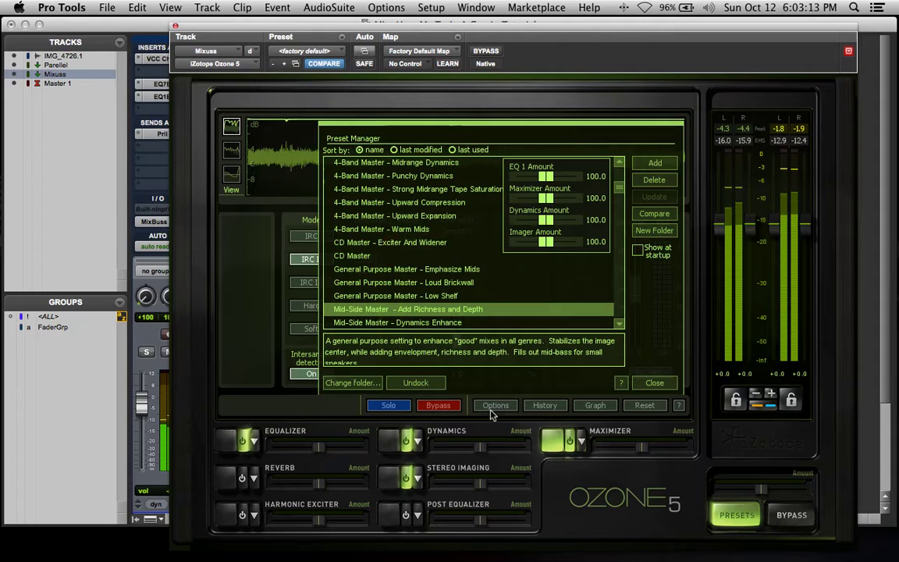
{"action": "left_click", "coordinate": [371, 259]}
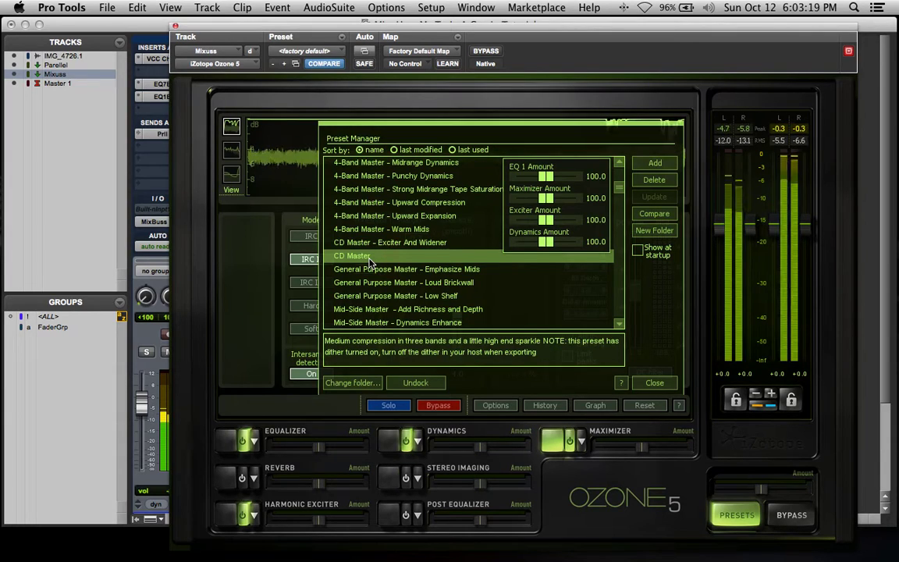
{"action": "key", "text": "space"}
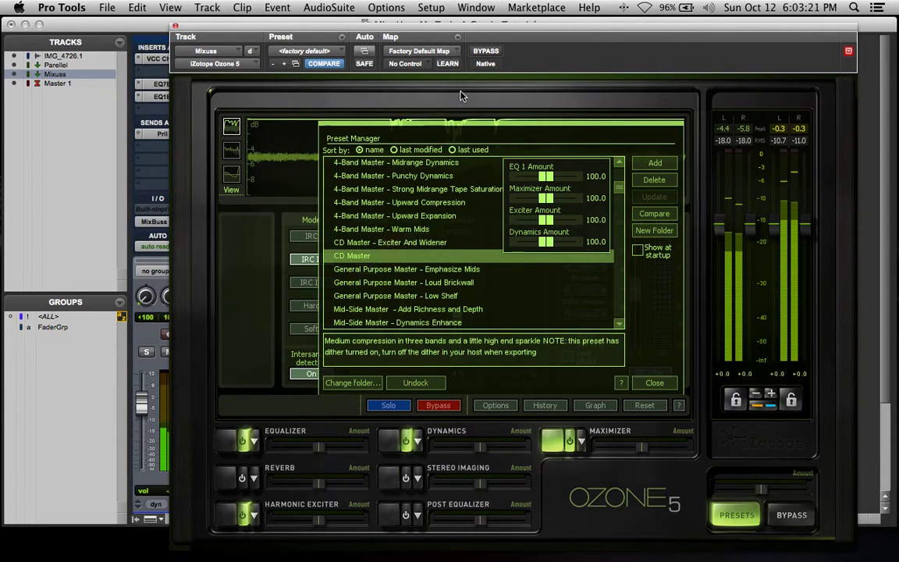
{"action": "left_click", "coordinate": [486, 51]}
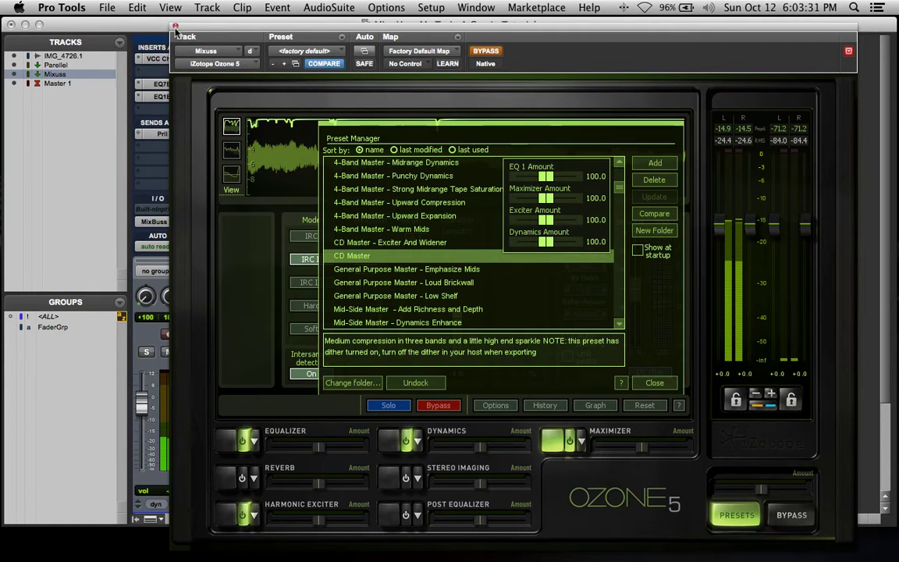
Close the Ozone 5 window and remove its insert from the Mixuss track.
{"action": "left_click", "coordinate": [175, 27]}
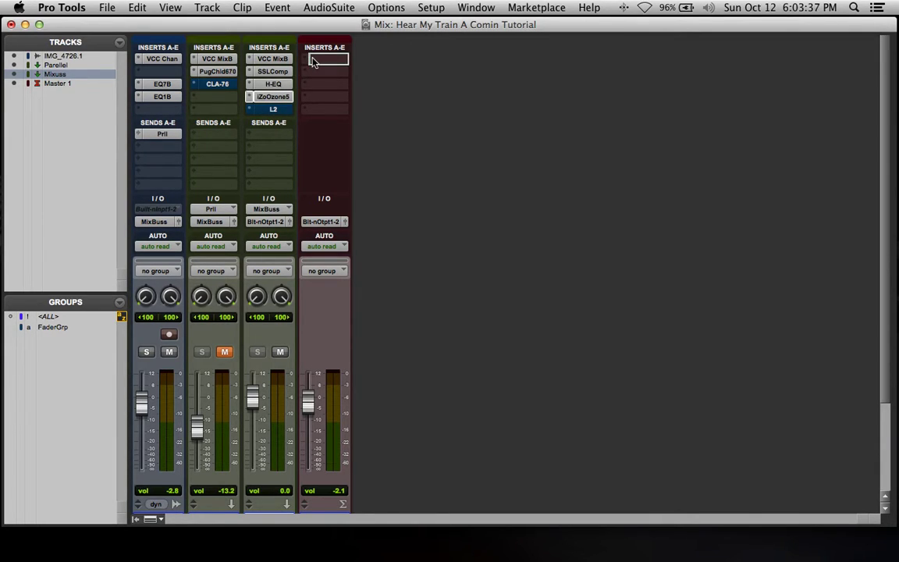
{"action": "left_click", "coordinate": [249, 99]}
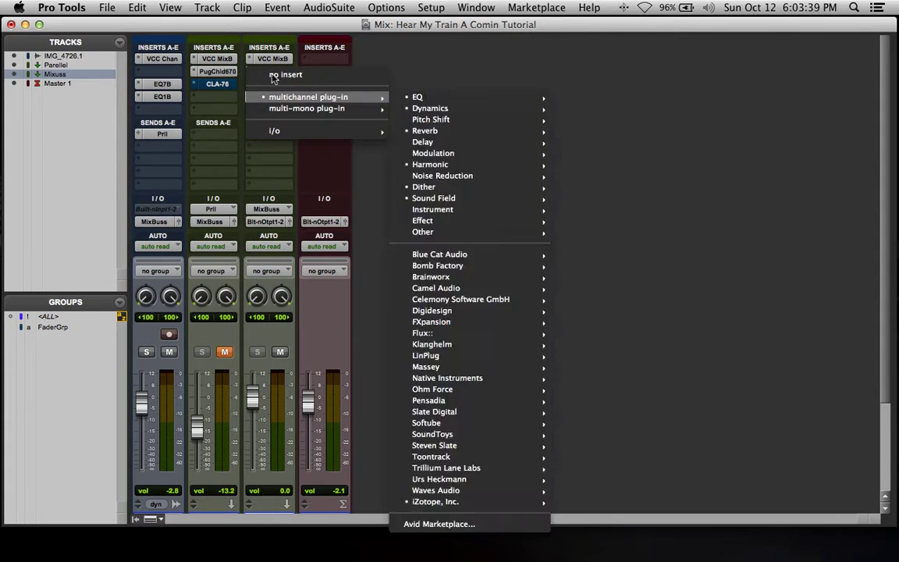
{"action": "left_click", "coordinate": [250, 74]}
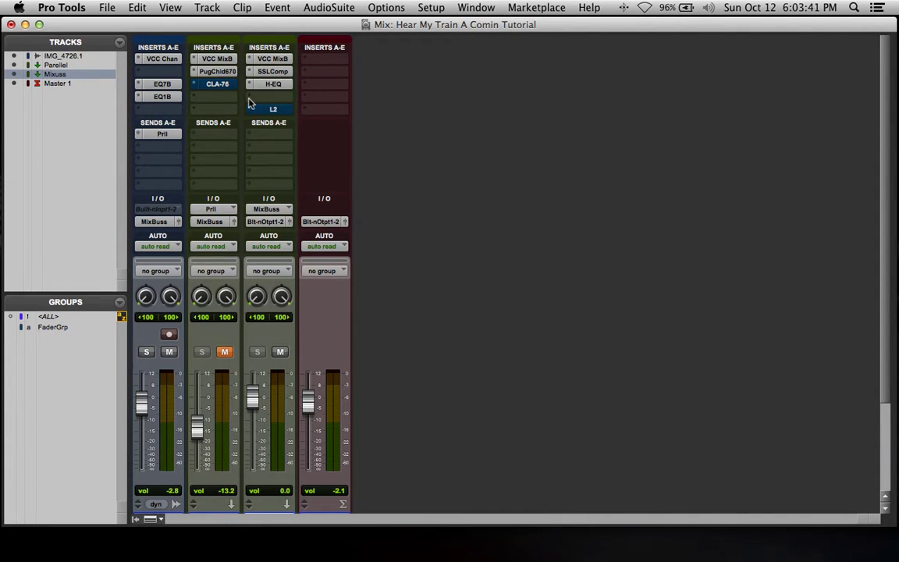
Insert the stereo Waves LinMB multichannel plug-in below H-EQ on the Mixuss track and load its Multi Electro Mastering preset.
{"action": "left_click", "coordinate": [249, 101]}
{"action": "mouse_move", "coordinate": [289, 121]}
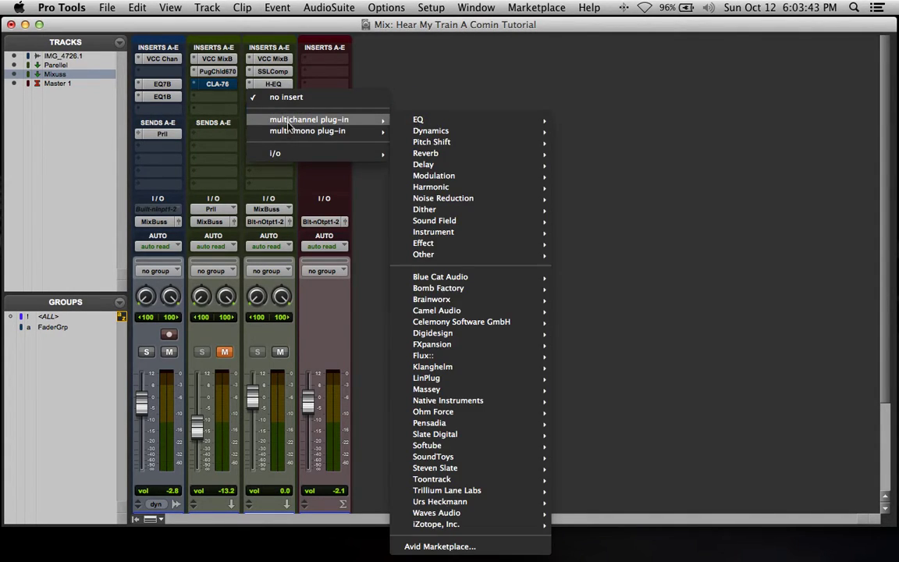
{"action": "mouse_move", "coordinate": [460, 513]}
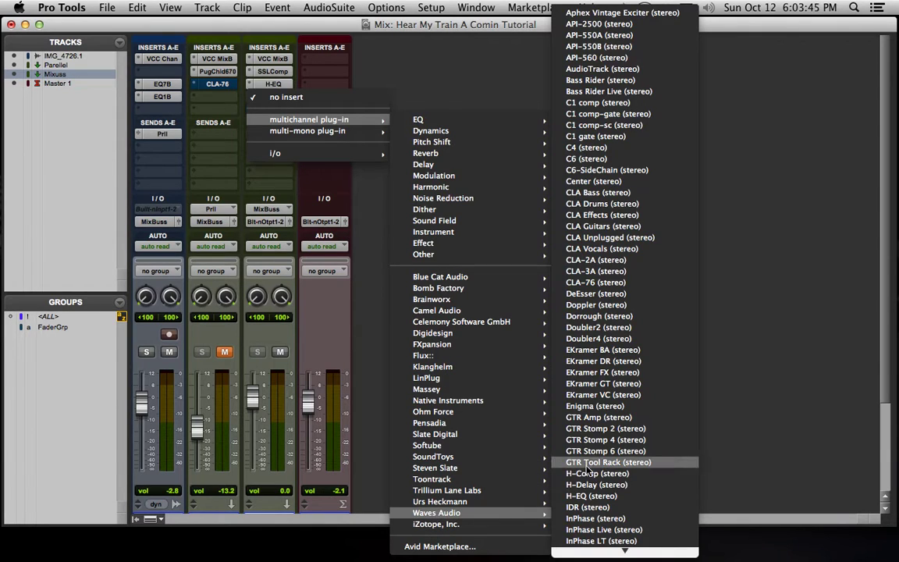
{"action": "scroll", "coordinate": [586, 467], "scroll_direction": "down", "scroll_amount": 4}
{"action": "scroll", "coordinate": [575, 462], "scroll_direction": "down", "scroll_amount": 2}
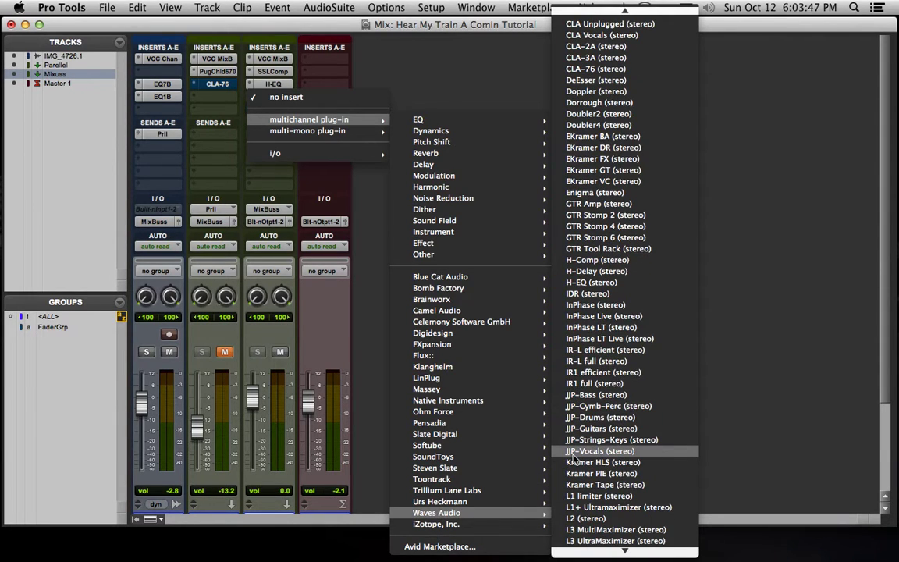
{"action": "scroll", "coordinate": [573, 458], "scroll_direction": "down", "scroll_amount": 3}
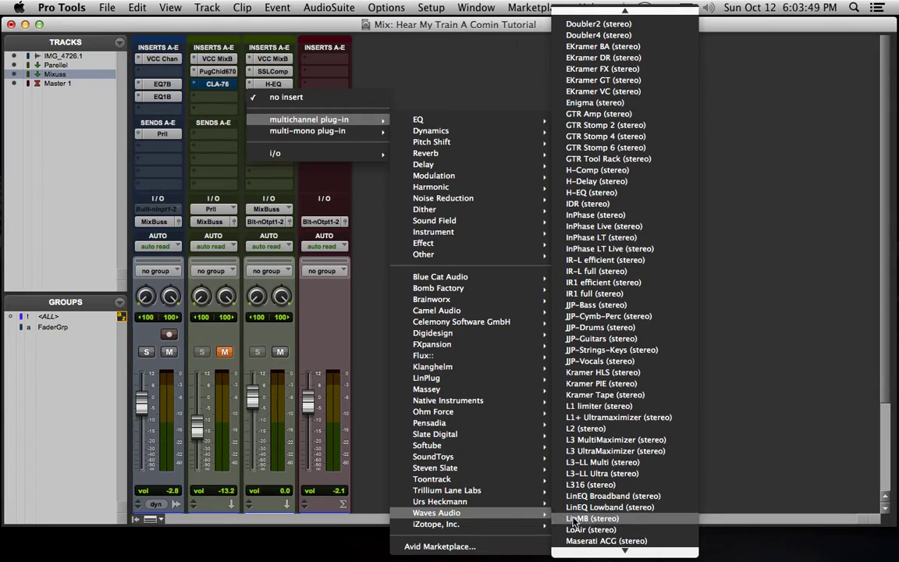
{"action": "left_click", "coordinate": [575, 519]}
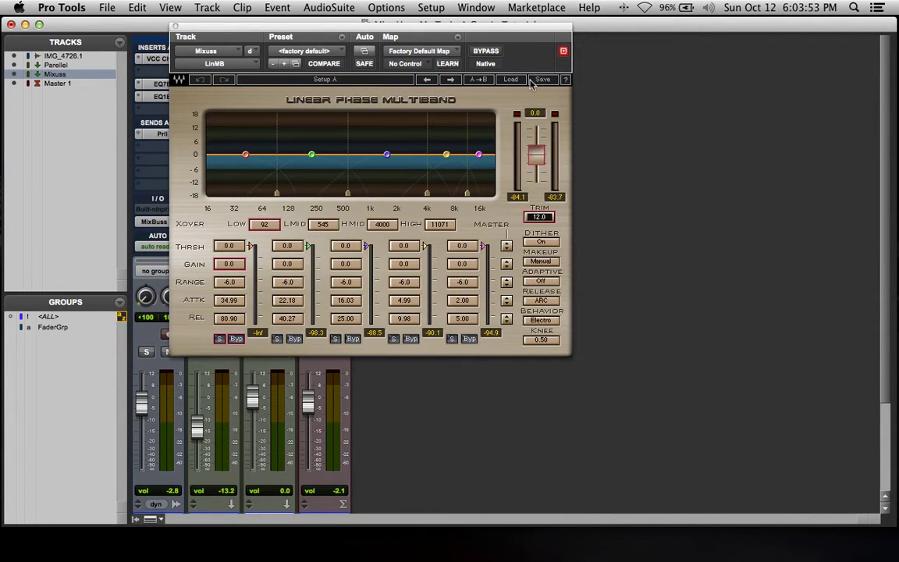
{"action": "left_click", "coordinate": [517, 81]}
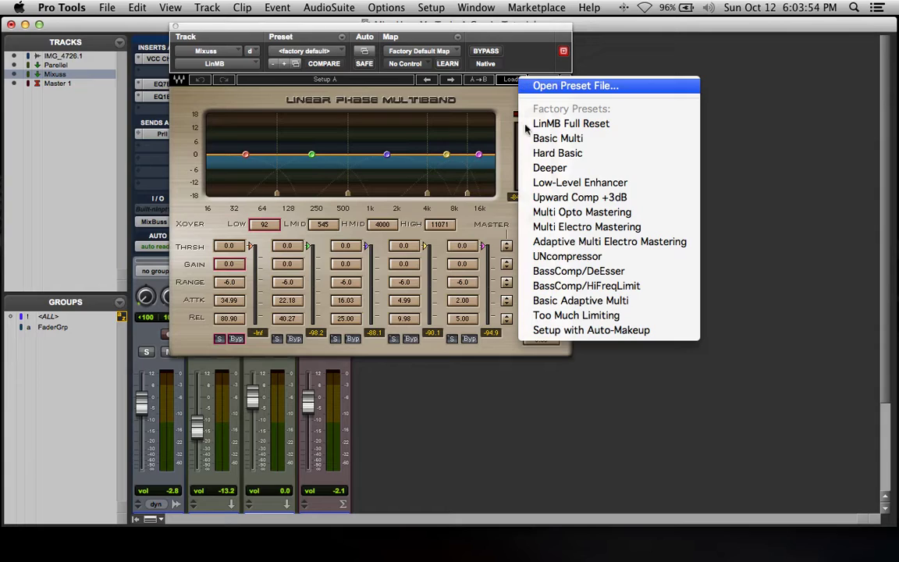
{"action": "left_click", "coordinate": [551, 227]}
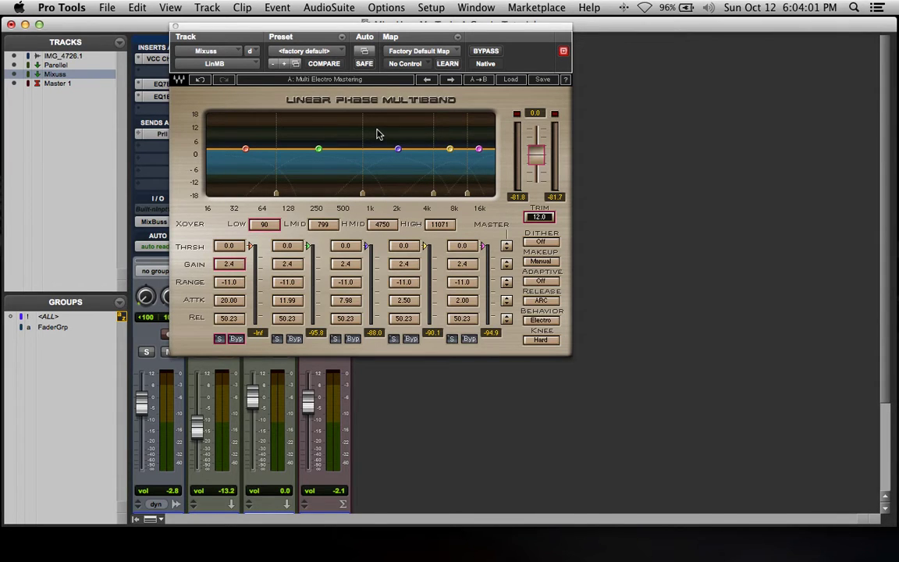
Show the Edit window beside LinMB and play the loud passage from about 2:57.125 to 3:00.843 to register band levels.
{"action": "key", "text": "super+equal"}
{"action": "left_click_drag", "start_coordinate": [195, 34], "coordinate": [73, 68]}
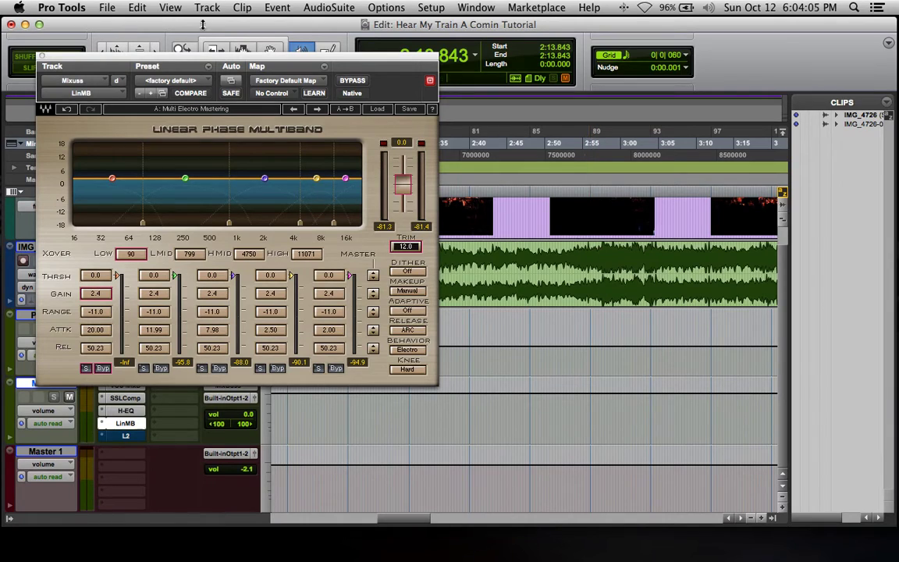
{"action": "left_click", "coordinate": [242, 39]}
{"action": "key", "text": "space"}
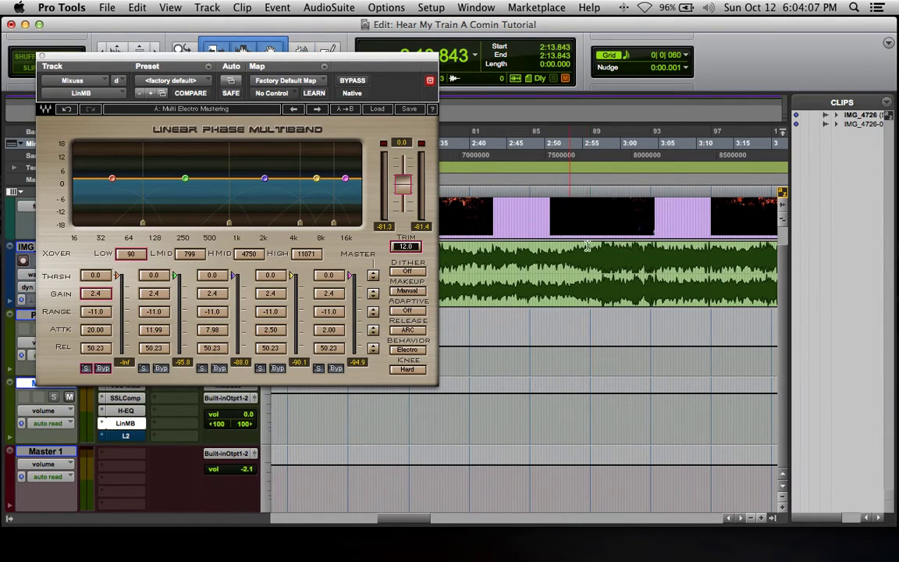
{"action": "left_click_drag", "start_coordinate": [601, 253], "coordinate": [616, 250]}
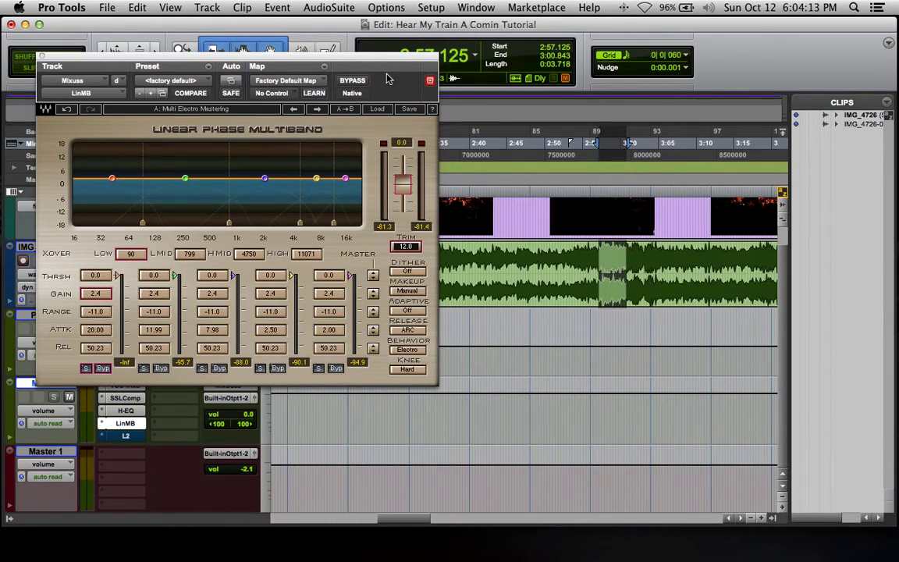
{"action": "key", "text": "space"}
{"action": "left_click_drag", "start_coordinate": [383, 68], "coordinate": [460, 59]}
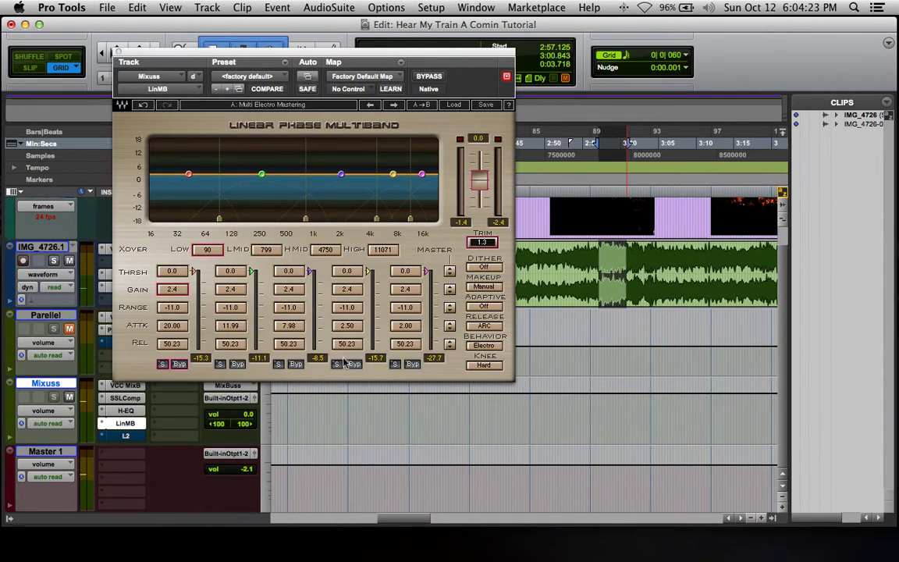
Set the LinMB thresholds of the first three bands, starting from the lowest, to -15.3, -11.1 and -8.5.
{"action": "left_click", "coordinate": [176, 272]}
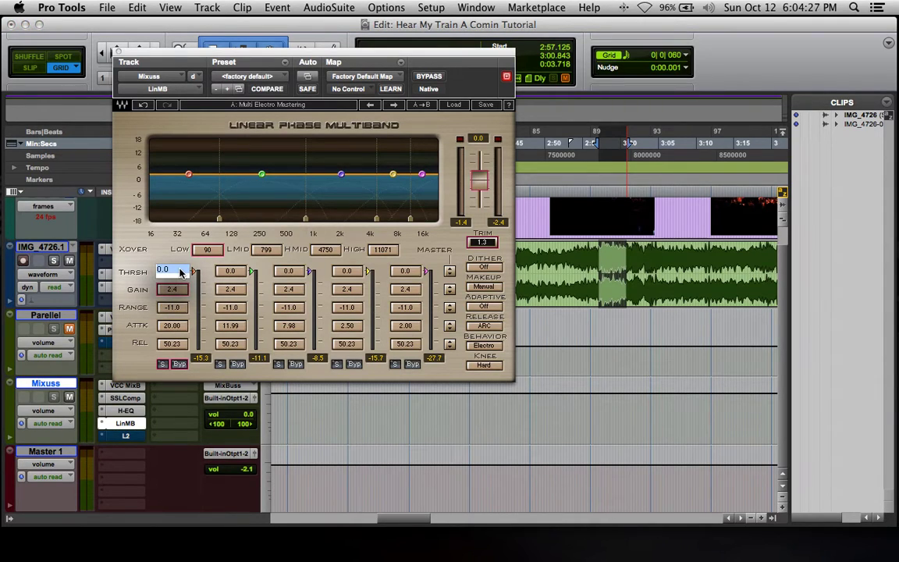
{"action": "type", "text": "15.3"}
{"action": "key", "text": "Return"}
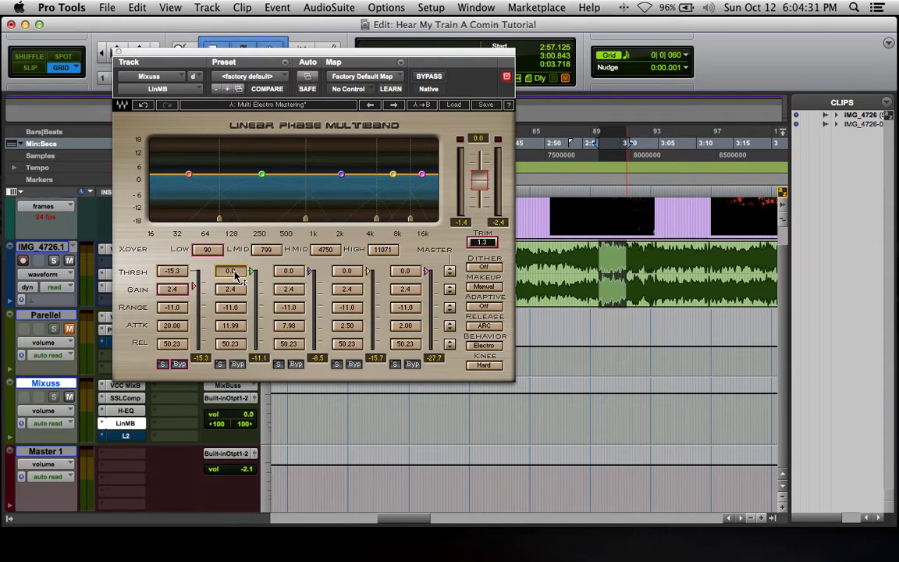
{"action": "left_click", "coordinate": [231, 271]}
{"action": "type", "text": "11.1"}
{"action": "key", "text": "Return"}
{"action": "left_click", "coordinate": [293, 273]}
{"action": "type", "text": "8.5"}
{"action": "key", "text": "Return"}
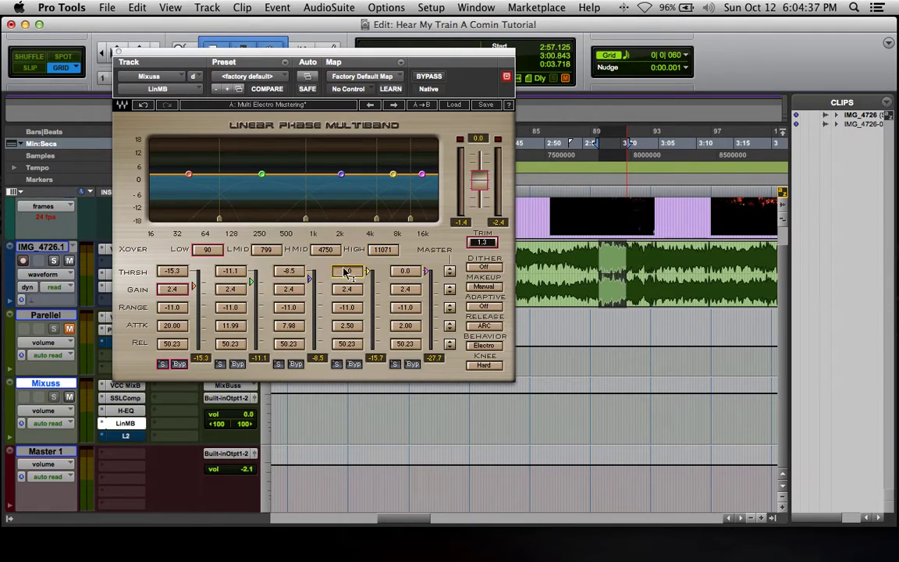
Set the LinMB thresholds of the fourth and fifth bands to -15.7 and -27.7.
{"action": "left_click", "coordinate": [343, 273]}
{"action": "type", "text": "15"}
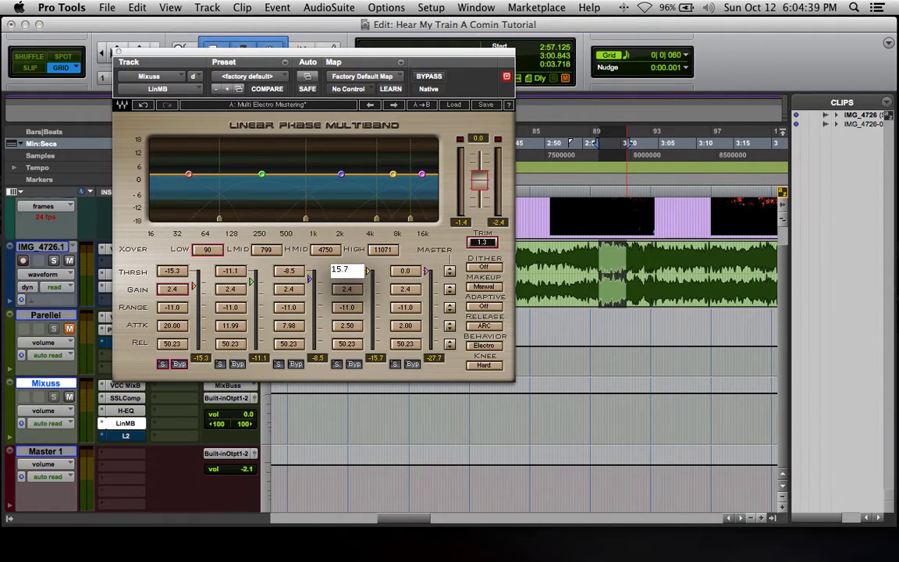
{"action": "type", "text": ".7"}
{"action": "key", "text": "Return"}
{"action": "key", "text": "2"}
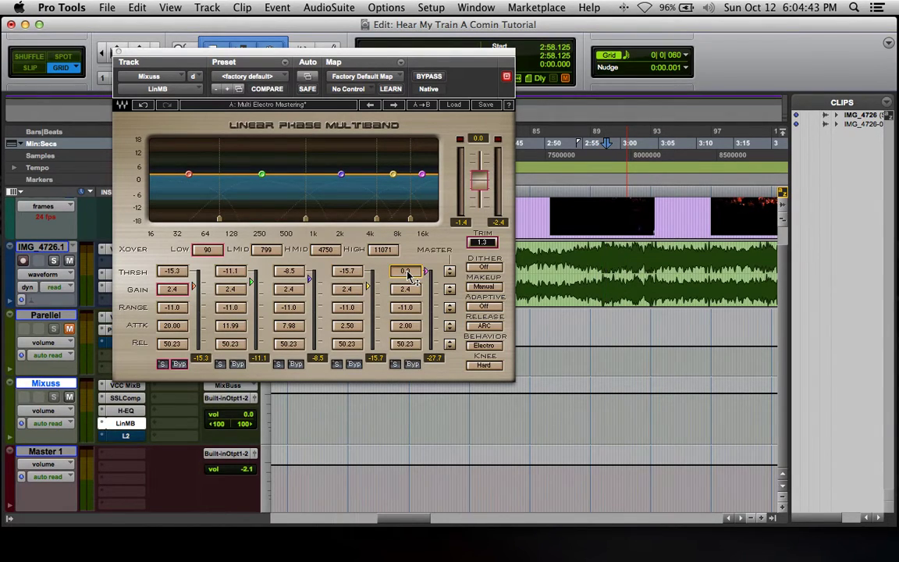
{"action": "key", "text": "KP_Enter"}
{"action": "left_click", "coordinate": [475, 415]}
{"action": "left_click", "coordinate": [407, 271]}
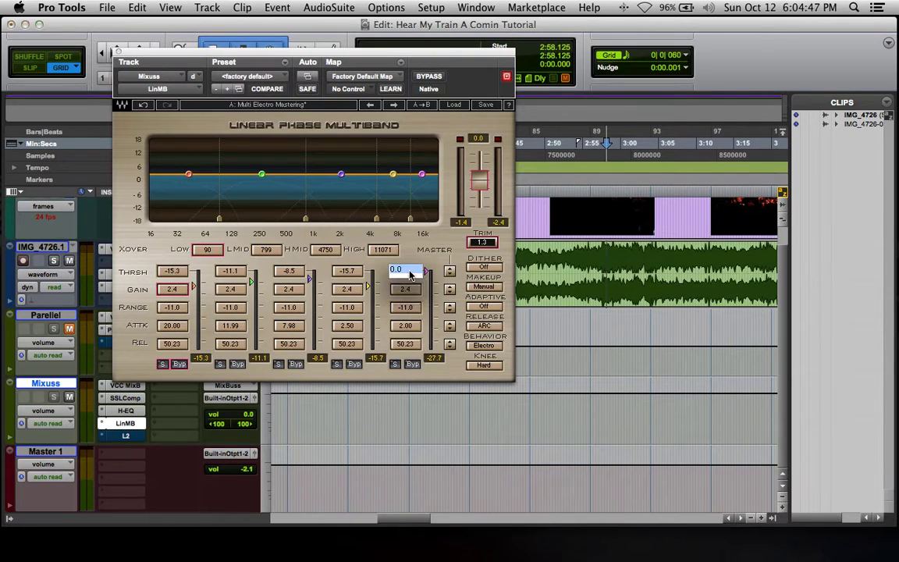
{"action": "type", "text": "27"}
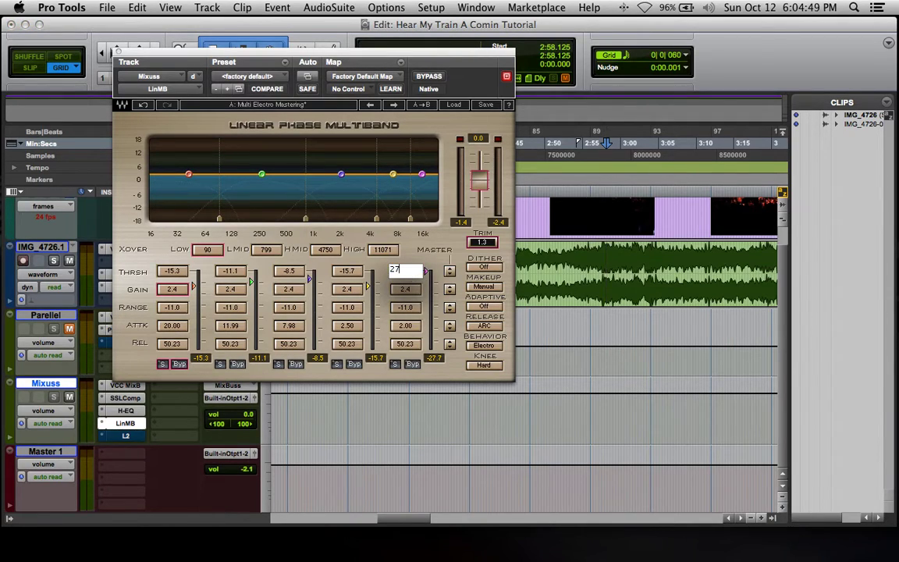
{"action": "type", "text": ".7"}
{"action": "key", "text": "Return"}
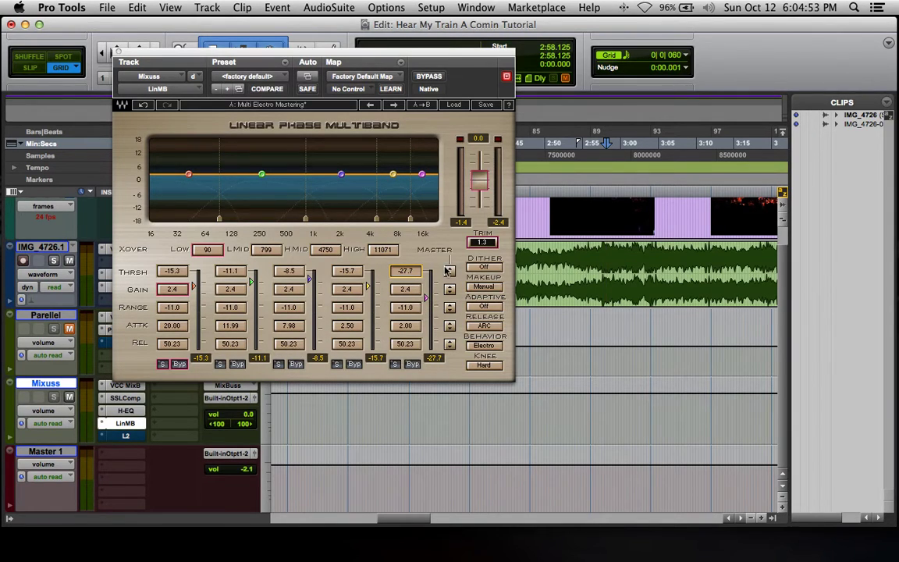
Set LinMB makeup to Auto and, during playback, adjust the master threshold and lowest band to thresholds of -18.1, -12.5, -9.9, -17.1 and -29.1.
{"action": "left_click", "coordinate": [483, 287]}
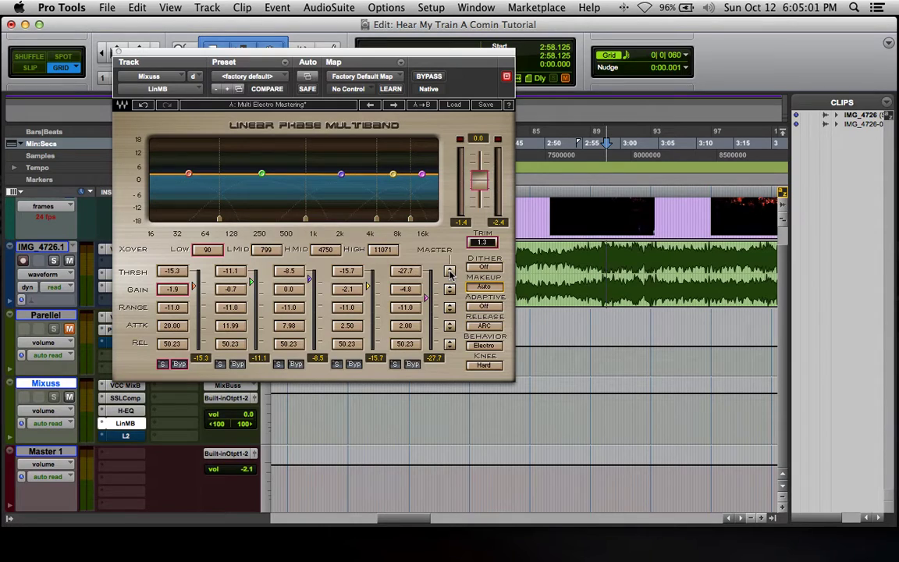
{"action": "key", "text": "space"}
{"action": "left_click", "coordinate": [450, 274]}
{"action": "left_click_drag", "start_coordinate": [450, 272], "coordinate": [449, 306]}
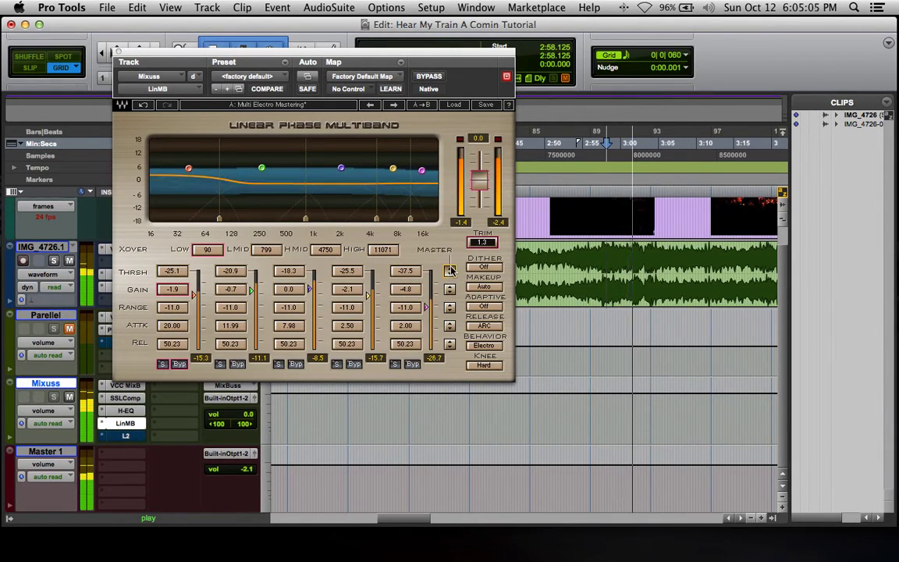
{"action": "left_click_drag", "start_coordinate": [450, 270], "coordinate": [450, 229]}
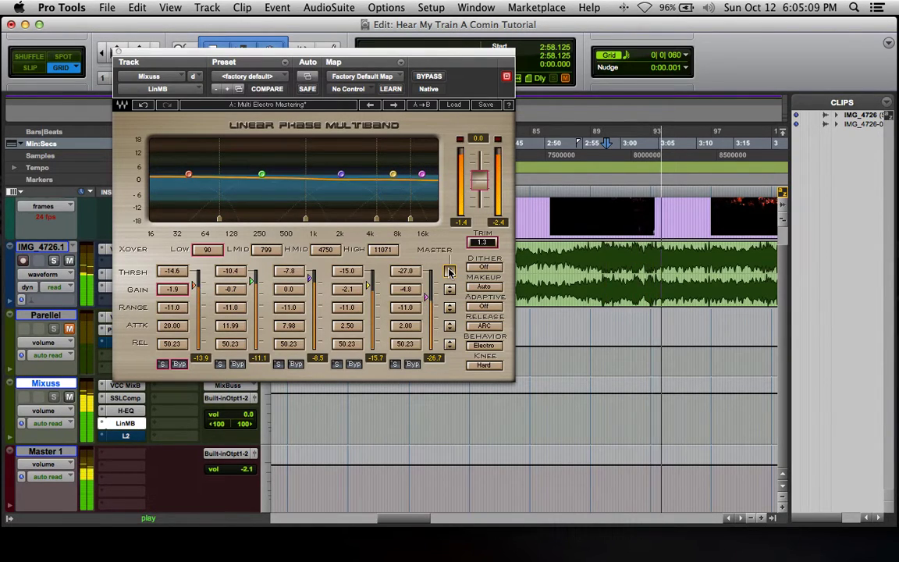
{"action": "left_click_drag", "start_coordinate": [451, 270], "coordinate": [451, 279]}
{"action": "left_click_drag", "start_coordinate": [181, 276], "coordinate": [194, 289]}
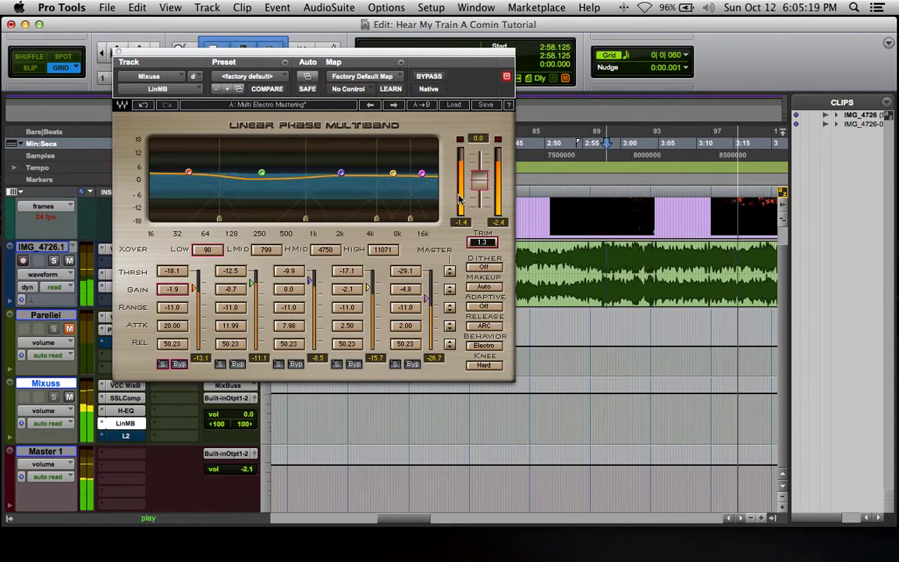
Trim the LinMB output gain to 4.3 and compare the sound with the plug-in bypassed.
{"action": "left_click", "coordinate": [486, 243]}
{"action": "left_click", "coordinate": [486, 243]}
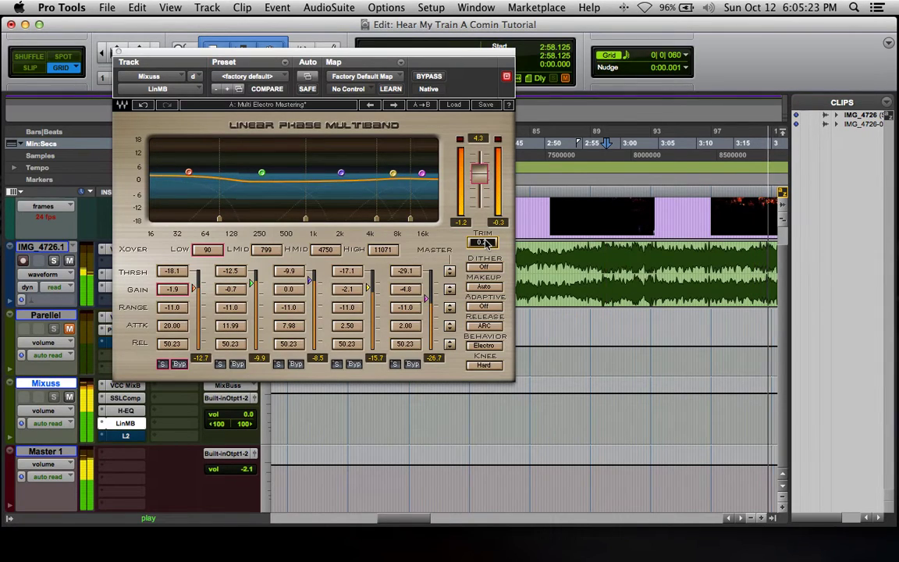
{"action": "left_click", "coordinate": [428, 76]}
{"action": "left_click", "coordinate": [427, 76]}
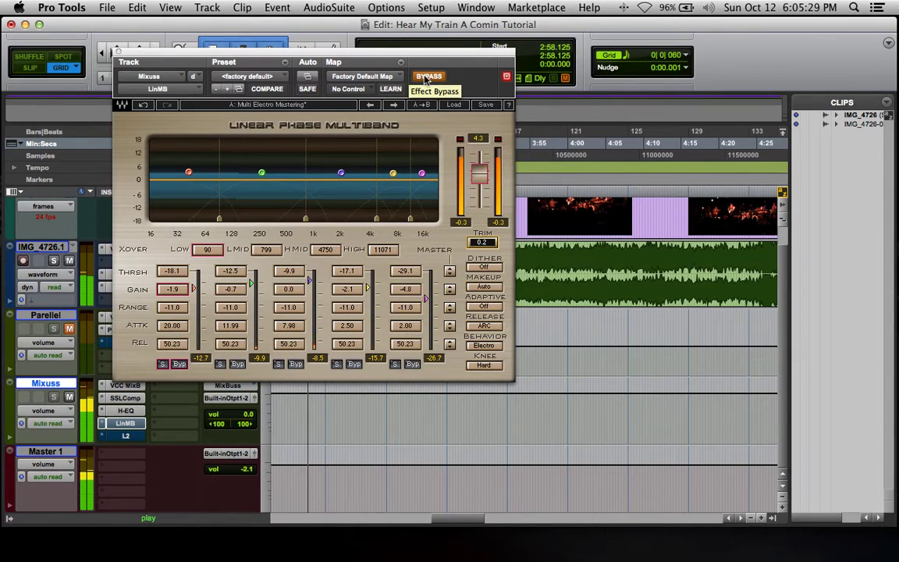
{"action": "left_click", "coordinate": [428, 76]}
Lower the highest band's threshold to -36.1, reset the clip indicators and trim the output gain to 4.1.
{"action": "left_click_drag", "start_coordinate": [426, 300], "coordinate": [426, 306]}
{"action": "left_click", "coordinate": [460, 140]}
{"action": "left_click", "coordinate": [485, 245]}
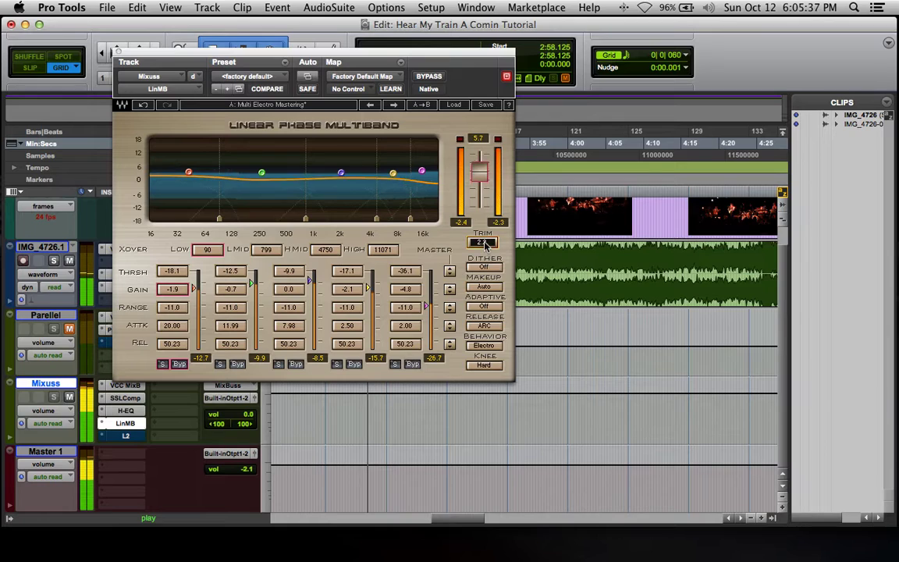
{"action": "left_click", "coordinate": [462, 139]}
{"action": "left_click", "coordinate": [490, 244]}
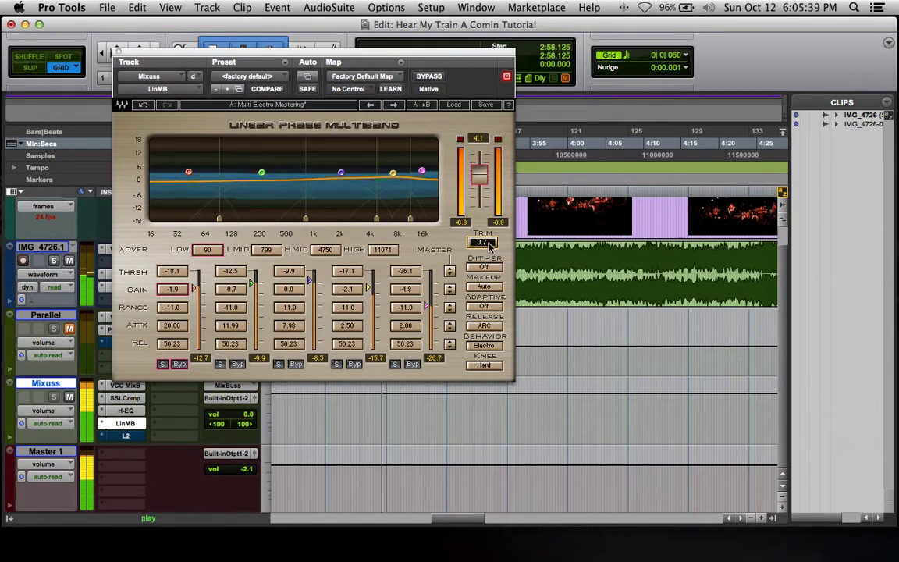
Compare the mix with LinMB bypassed and active, and close the plug-in window.
{"action": "left_click", "coordinate": [433, 80]}
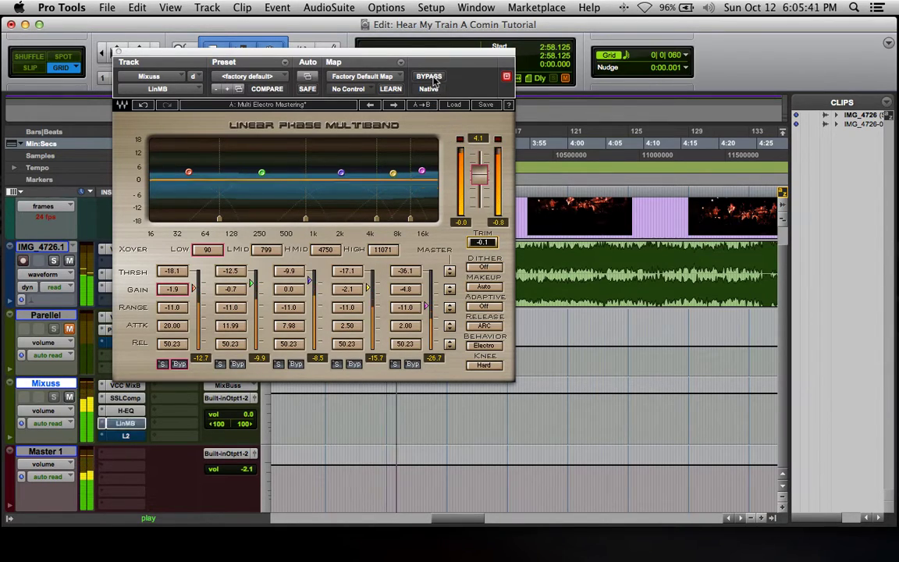
{"action": "left_click", "coordinate": [431, 77]}
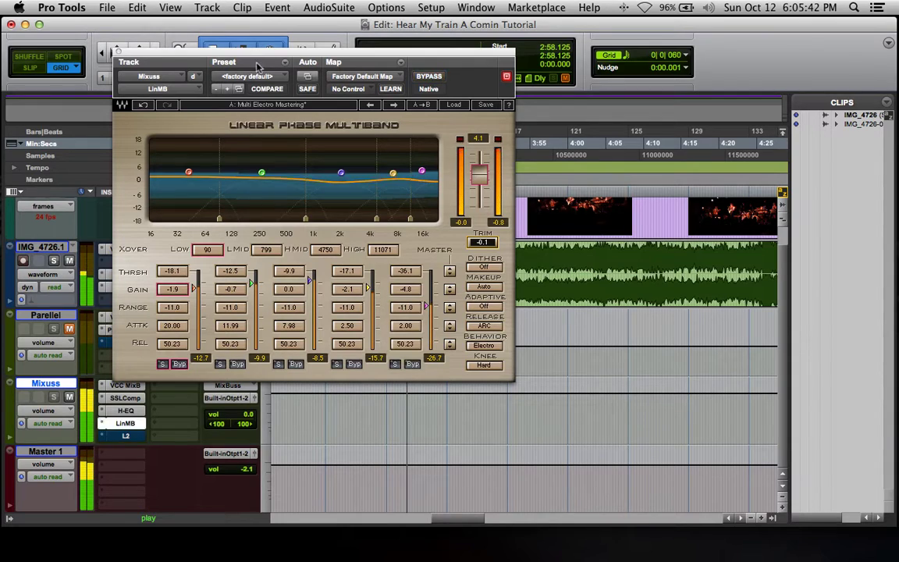
{"action": "left_click", "coordinate": [117, 52]}
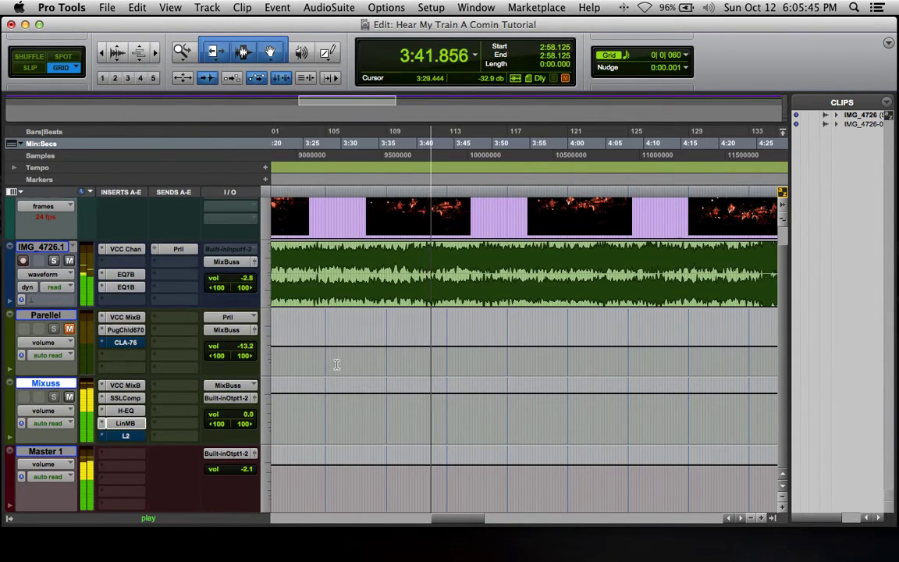
Toggle bypass on the H-EQ and LinMB inserts of the Mixuss track to compare their effect, and stop playback.
{"action": "left_click", "coordinate": [128, 414], "text": "super"}
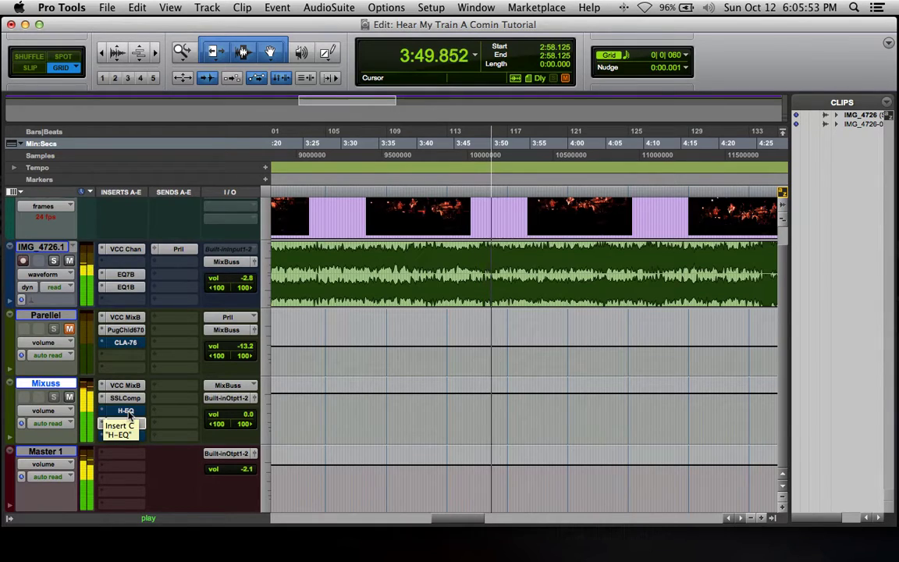
{"action": "left_click", "coordinate": [129, 412], "text": "super"}
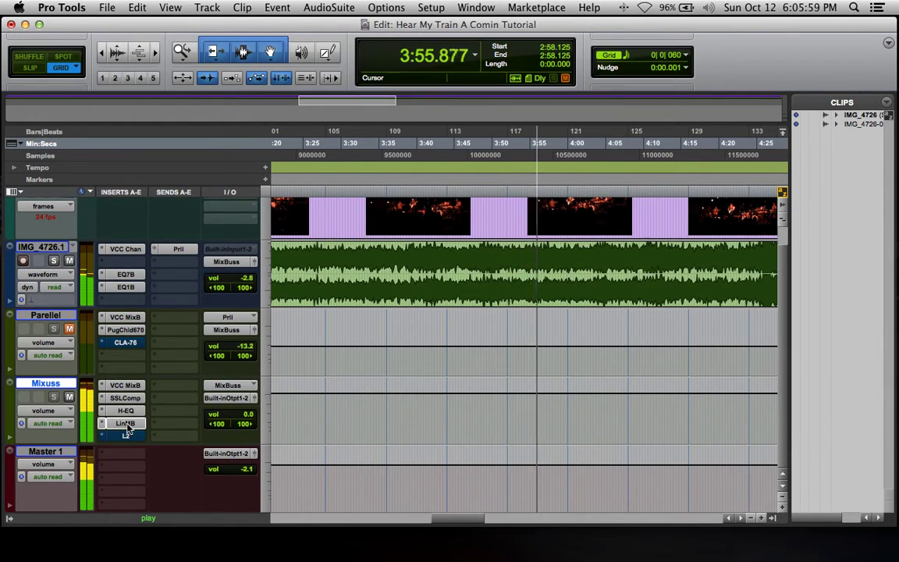
{"action": "left_click", "coordinate": [127, 425], "text": "super"}
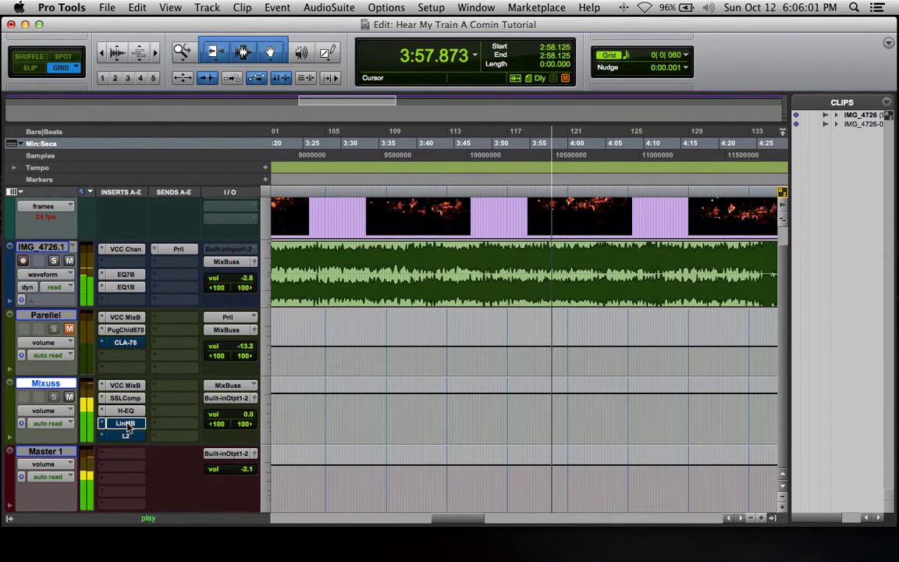
{"action": "left_click", "coordinate": [127, 425], "text": "super"}
{"action": "key", "text": "space"}
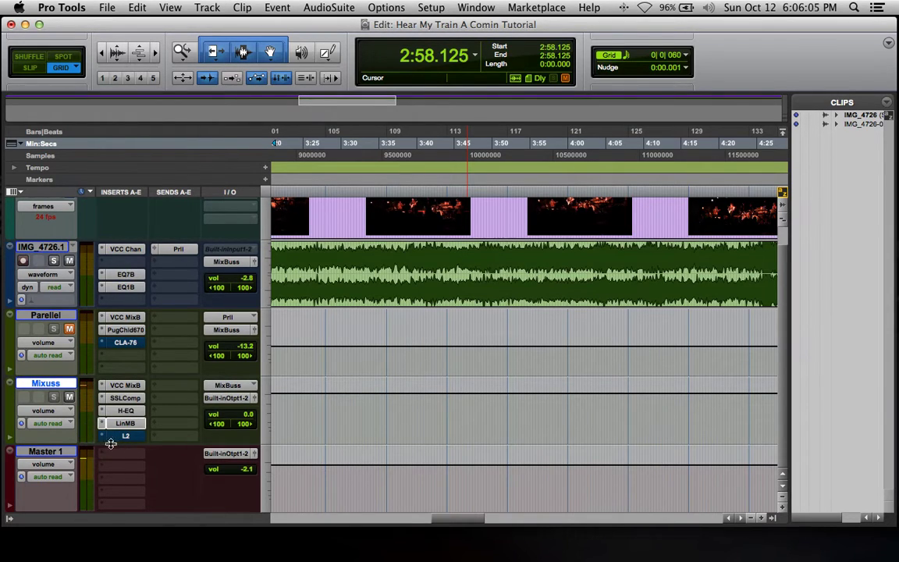
Replace the L2 insert on the Mixuss track with the stereo multichannel iZotope Ozone 5 plug-in.
{"action": "left_click", "coordinate": [104, 438]}
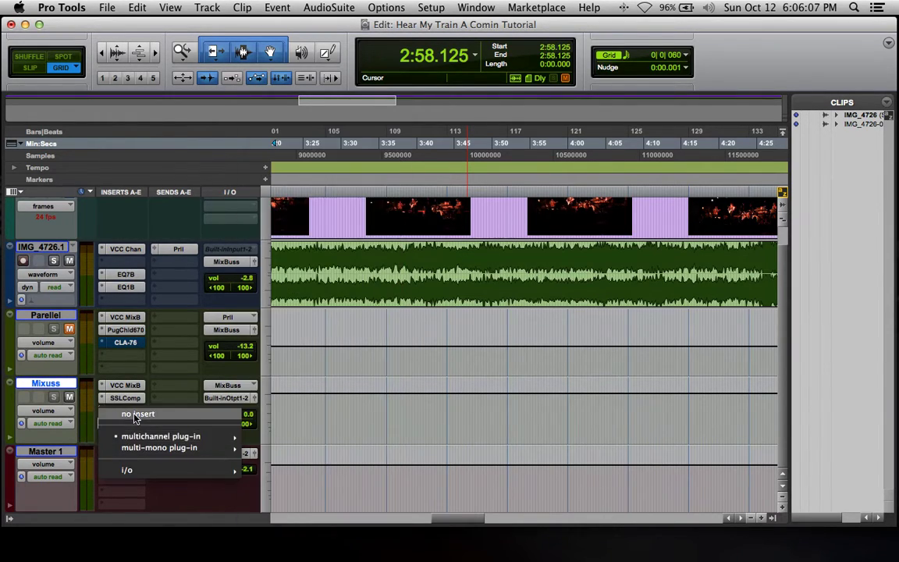
{"action": "mouse_move", "coordinate": [160, 436]}
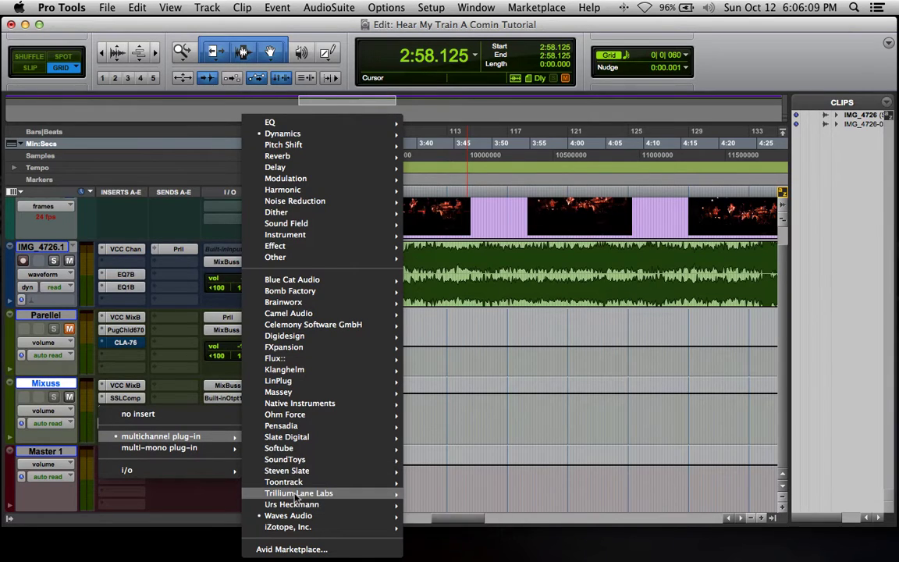
{"action": "mouse_move", "coordinate": [293, 529]}
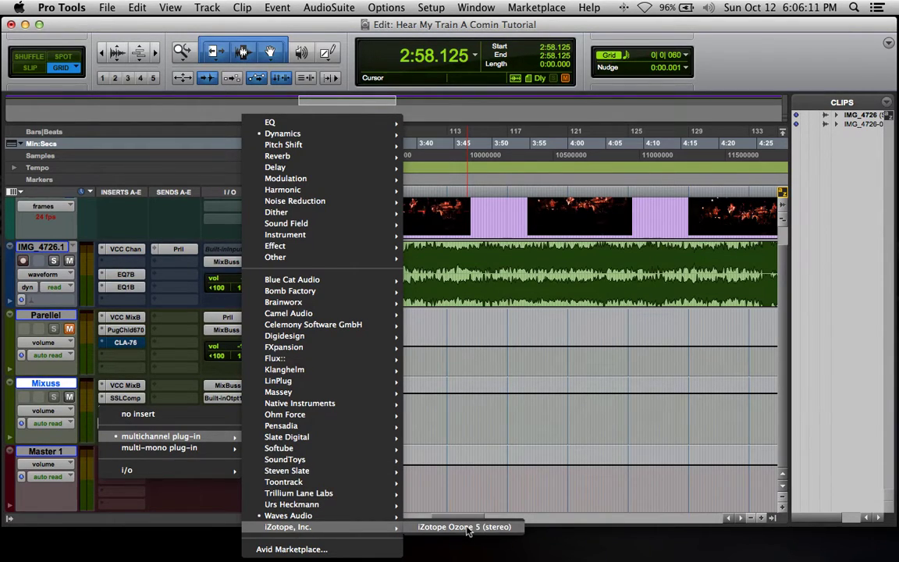
{"action": "left_click", "coordinate": [465, 528]}
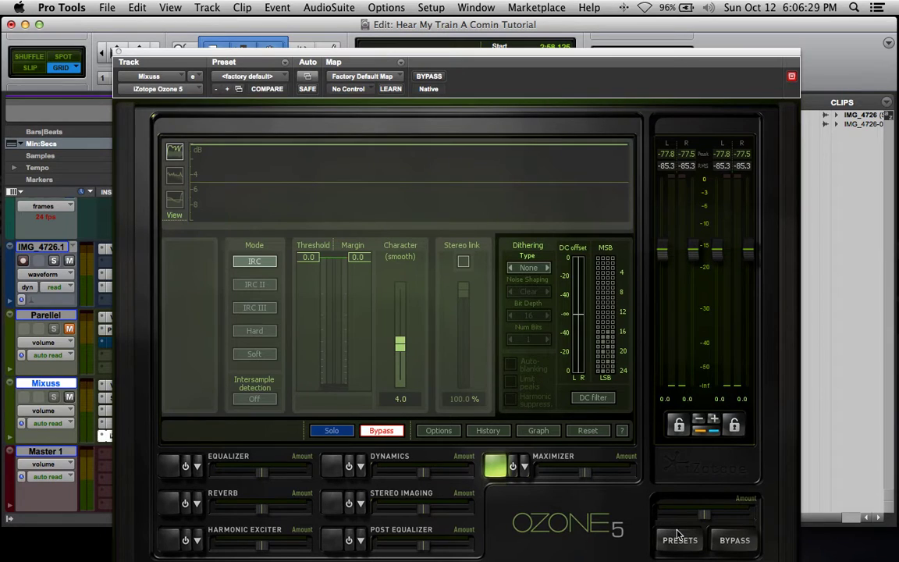
Open Ozone 5's Preset Manager and look through the mastering presets for a suitable starting point.
{"action": "left_click", "coordinate": [679, 538]}
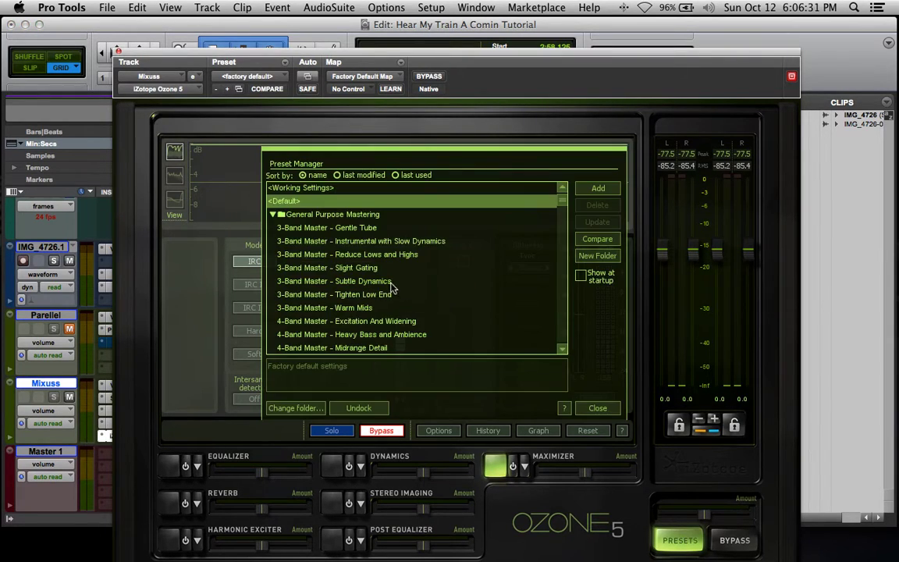
{"action": "scroll", "coordinate": [366, 282], "scroll_direction": "down", "scroll_amount": 10}
{"action": "scroll", "coordinate": [367, 282], "scroll_direction": "down", "scroll_amount": 8}
{"action": "scroll", "coordinate": [366, 282], "scroll_direction": "up", "scroll_amount": 3}
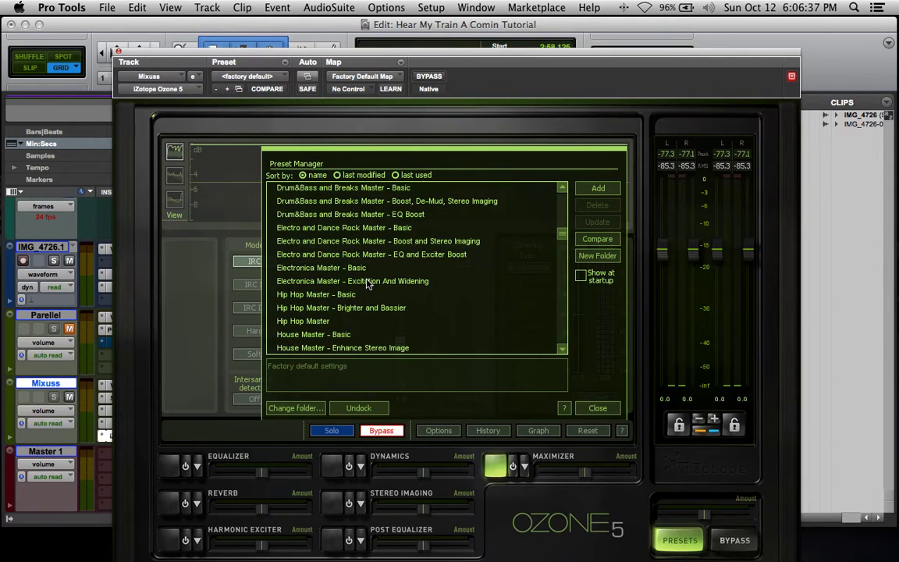
{"action": "scroll", "coordinate": [366, 283], "scroll_direction": "up", "scroll_amount": 3}
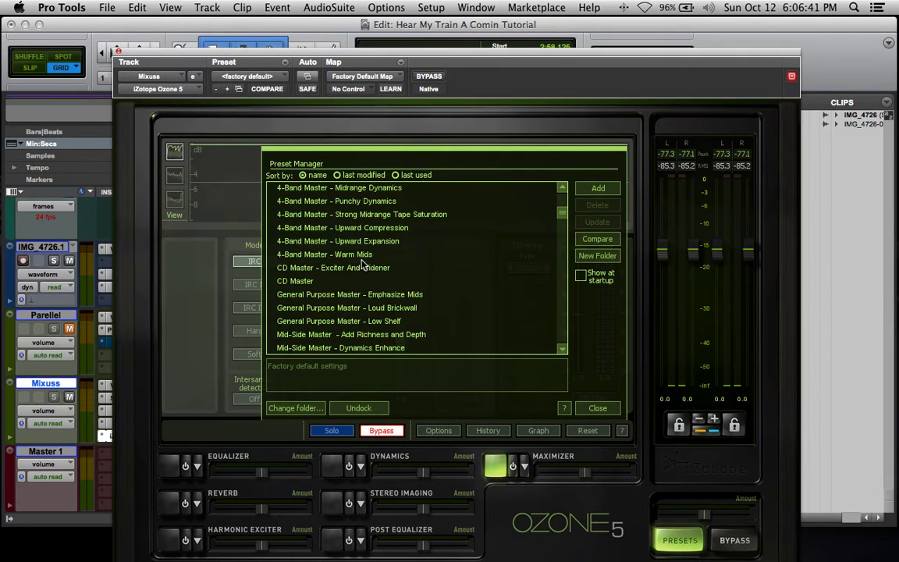
{"action": "scroll", "coordinate": [362, 265], "scroll_direction": "up", "scroll_amount": 5}
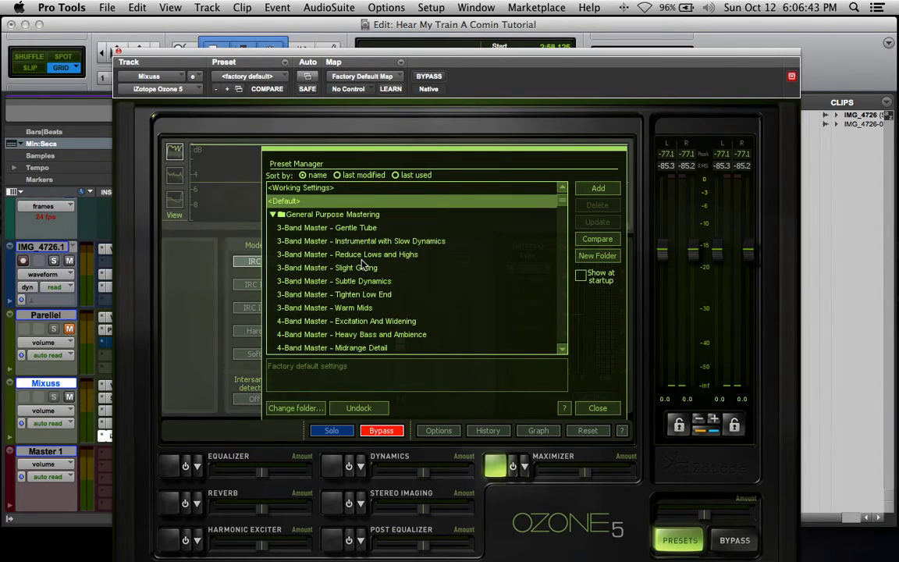
{"action": "scroll", "coordinate": [362, 265], "scroll_direction": "down", "scroll_amount": 10}
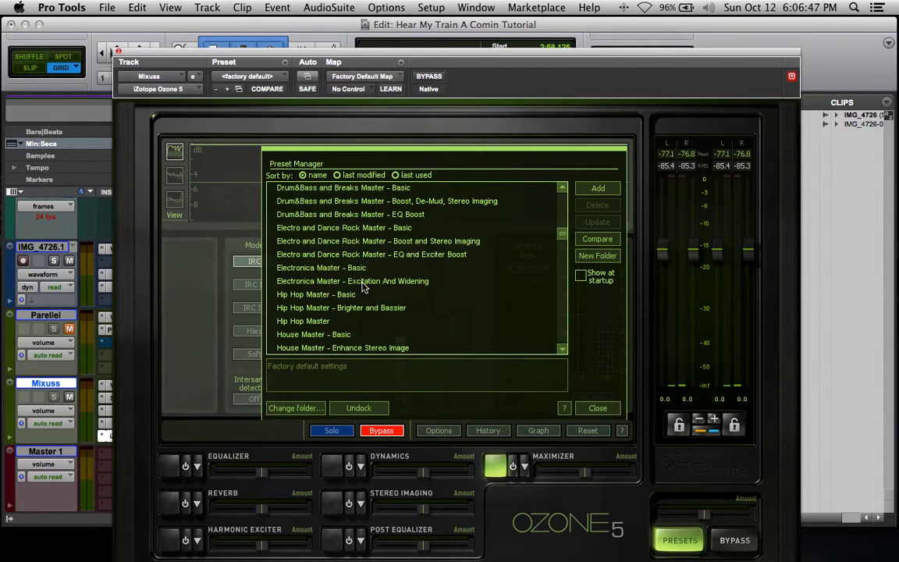
{"action": "scroll", "coordinate": [362, 288], "scroll_direction": "down", "scroll_amount": 4}
{"action": "scroll", "coordinate": [362, 287], "scroll_direction": "down", "scroll_amount": 2}
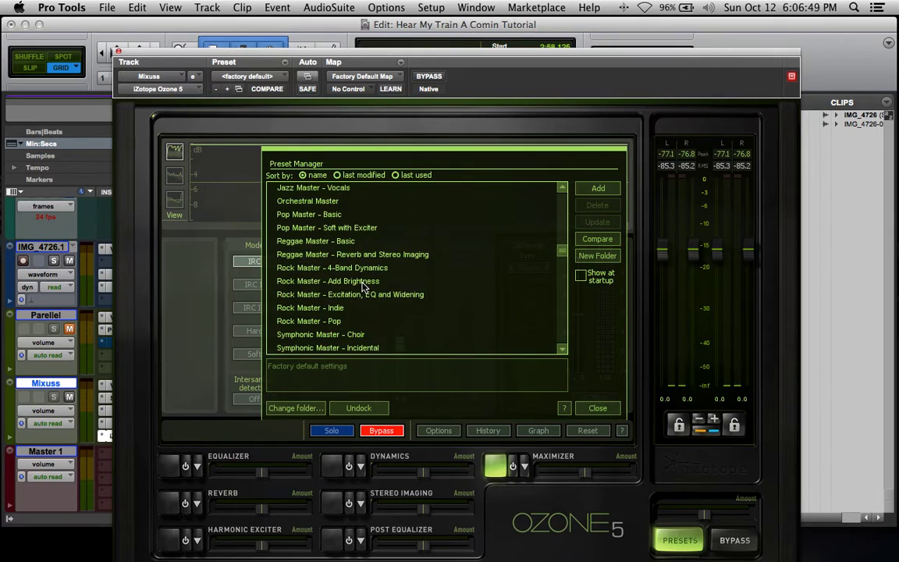
{"action": "scroll", "coordinate": [362, 287], "scroll_direction": "down", "scroll_amount": 2}
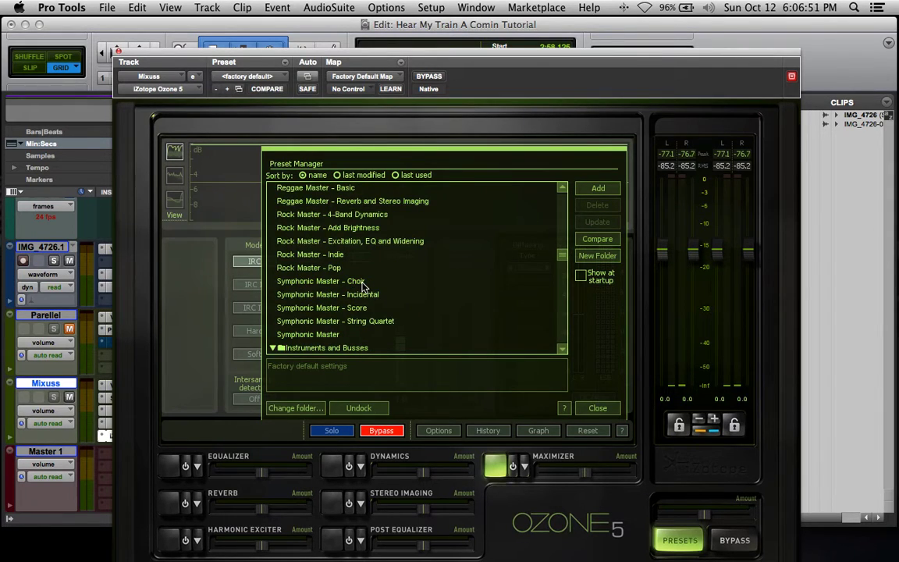
{"action": "scroll", "coordinate": [362, 287], "scroll_direction": "down", "scroll_amount": 6}
{"action": "scroll", "coordinate": [362, 287], "scroll_direction": "up", "scroll_amount": 5}
{"action": "scroll", "coordinate": [362, 287], "scroll_direction": "up", "scroll_amount": 15}
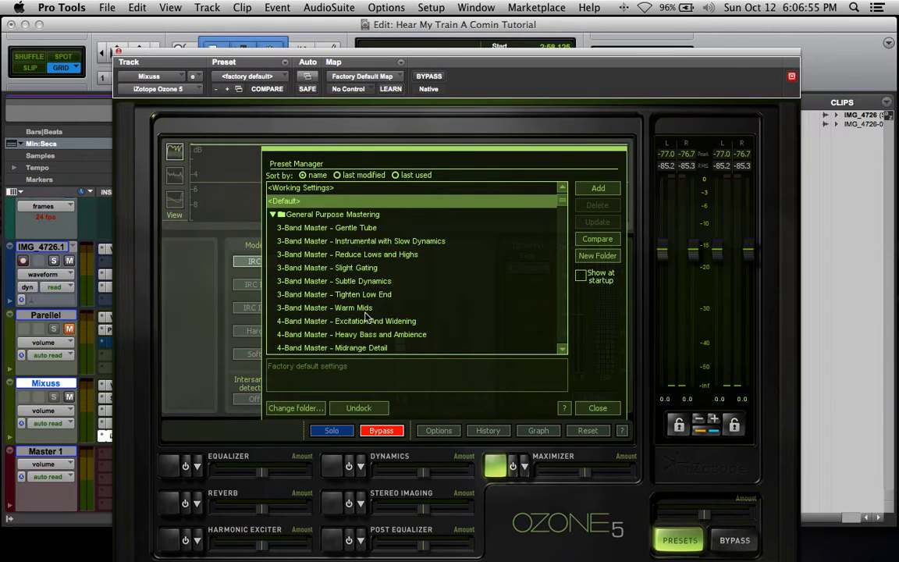
Load the "3-Band Master - Warm Mids" preset, bypass LinMB on Mixuss and start playback.
{"action": "left_click", "coordinate": [363, 309]}
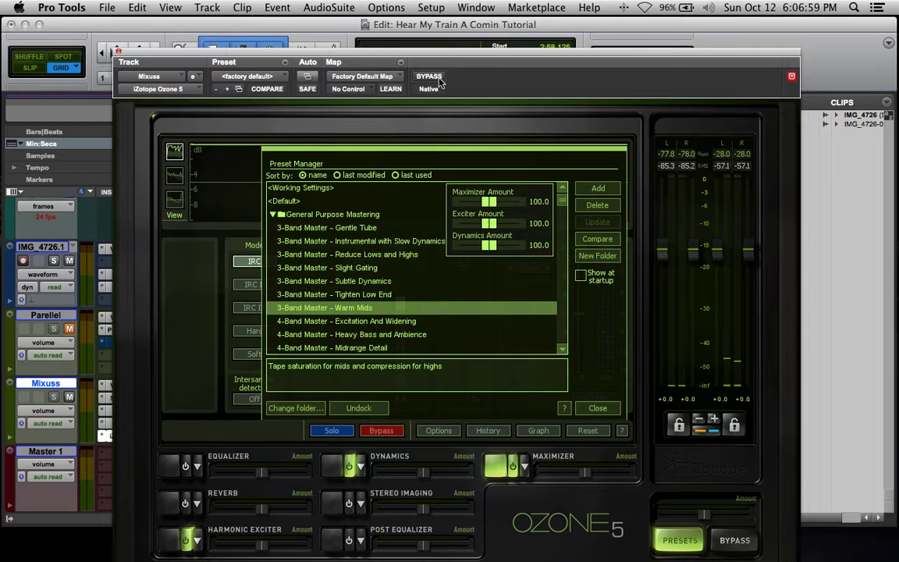
{"action": "left_click_drag", "start_coordinate": [163, 53], "coordinate": [250, 21]}
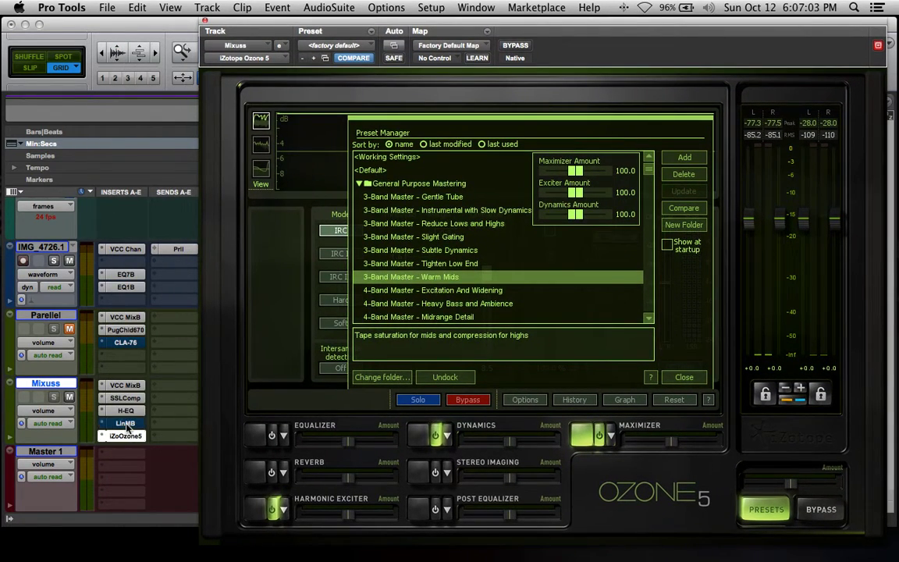
{"action": "key", "text": "space"}
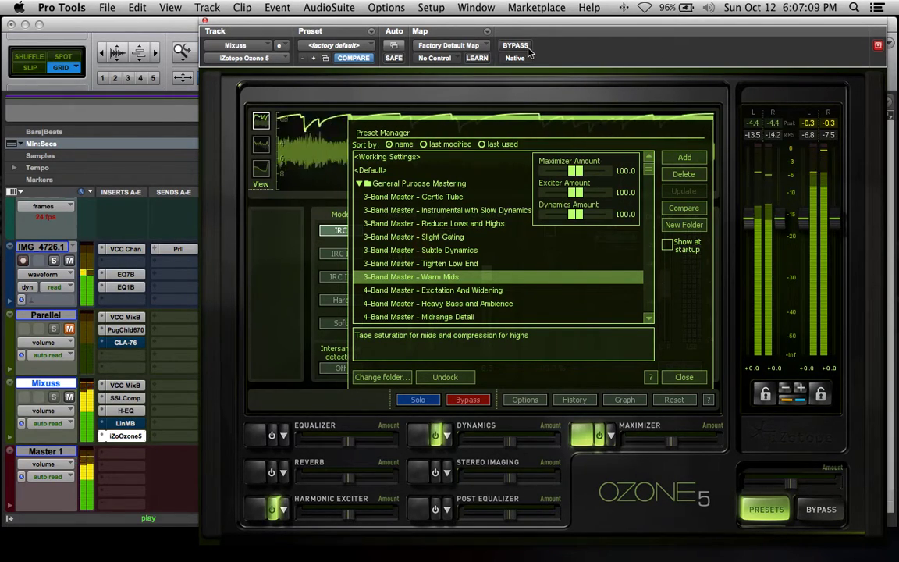
Audition the Reduce Lows and Highs, Tighten Low End, and Excitation And Widening presets, ending on "4-Band Master - Midrange Detail".
{"action": "left_click", "coordinate": [449, 224]}
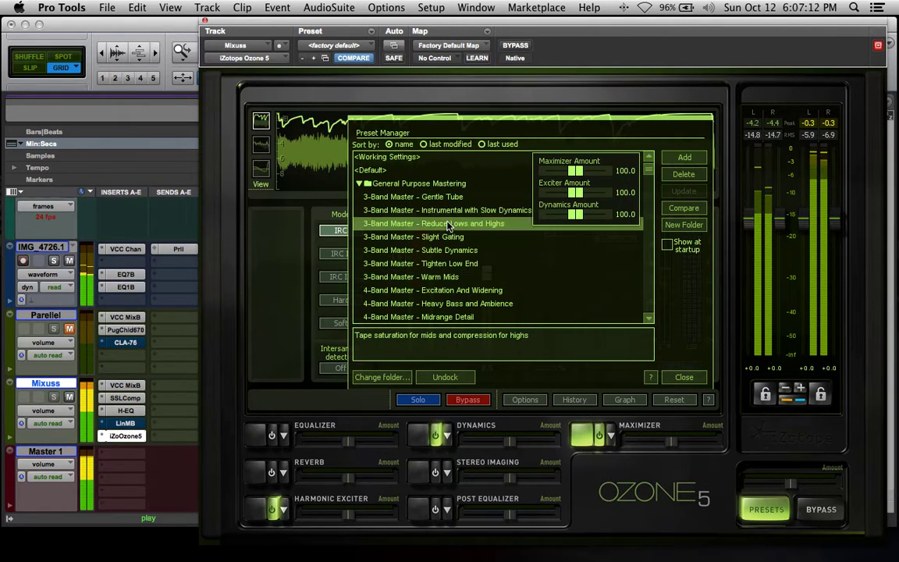
{"action": "left_click", "coordinate": [455, 265]}
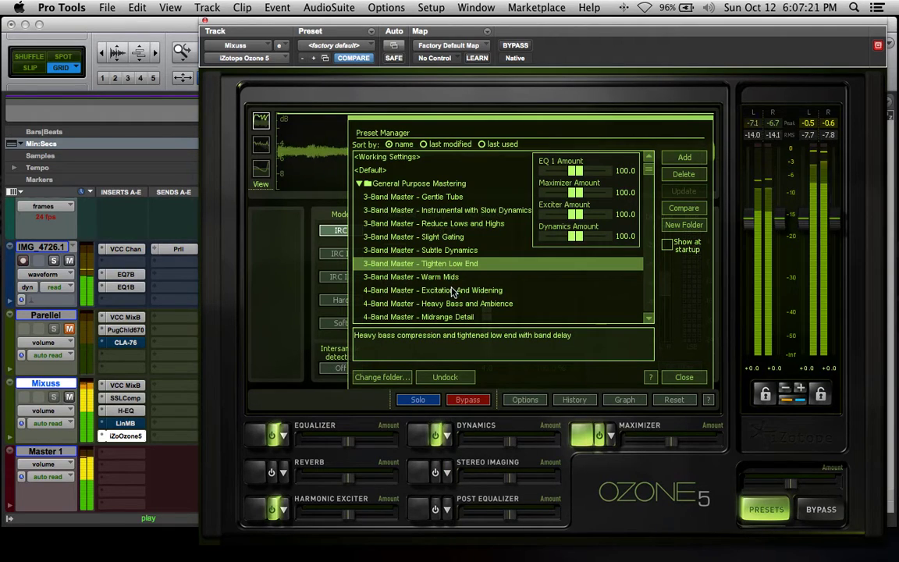
{"action": "left_click", "coordinate": [454, 290]}
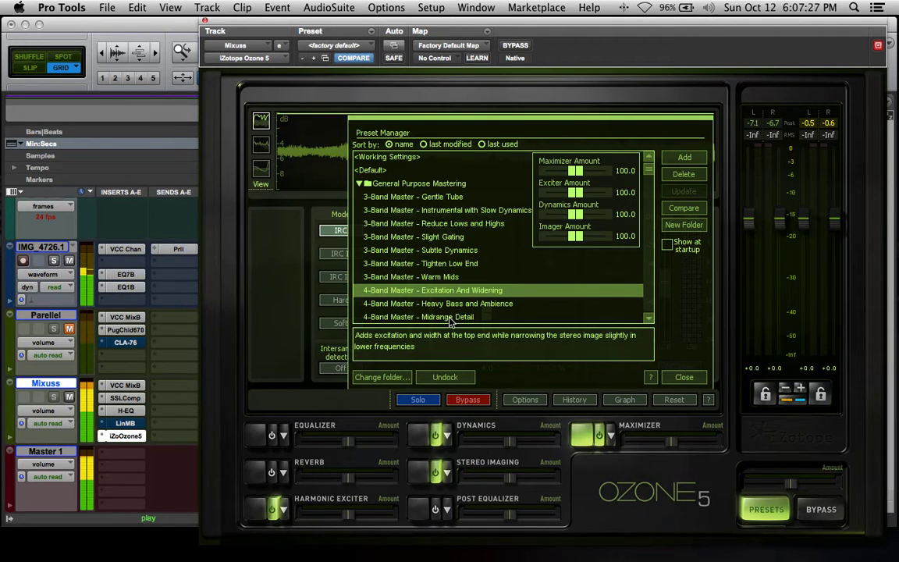
{"action": "left_click", "coordinate": [450, 318]}
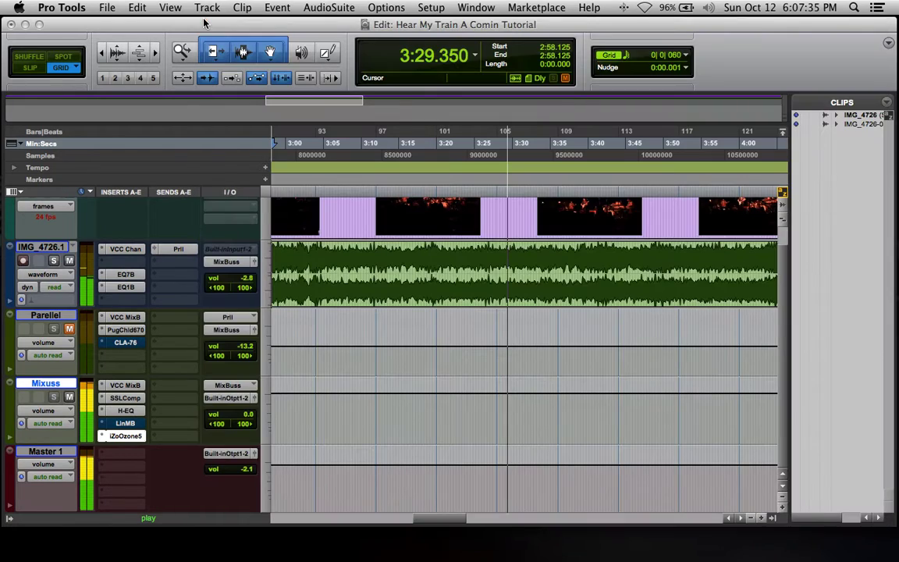
Close the Ozone 5 window and check the 7-band EQ on the IMG_4726.1 track.
{"action": "left_click", "coordinate": [205, 24]}
{"action": "left_click", "coordinate": [126, 275]}
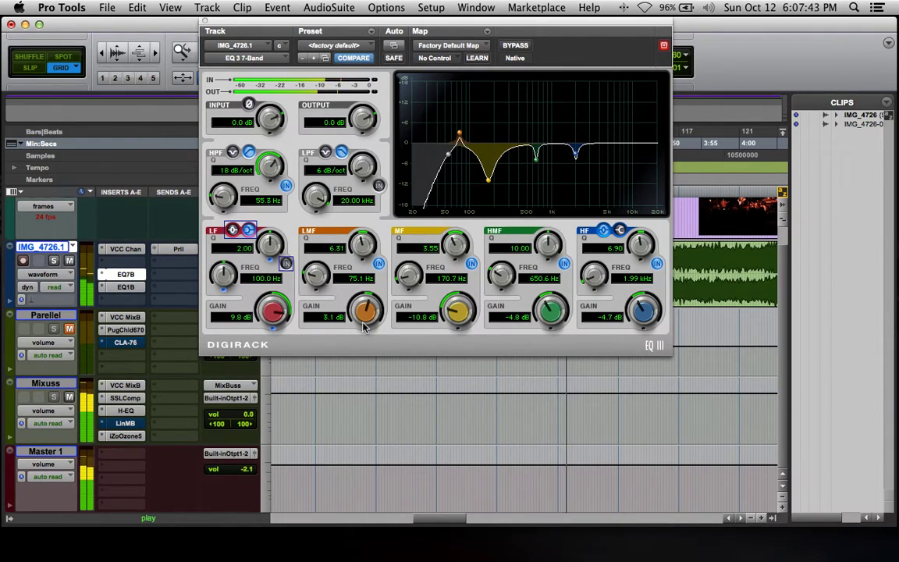
{"action": "left_click", "coordinate": [205, 22]}
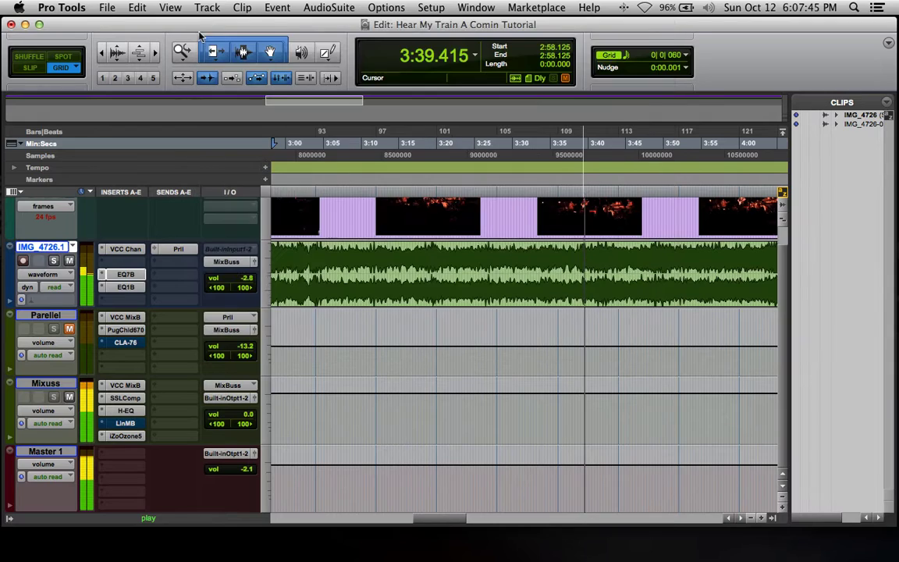
Compare LinMB and Ozone 5 on the Mixuss track by alternating their bypass, leave Ozone 5 active and stop playback.
{"action": "left_click", "coordinate": [128, 435], "text": "super"}
{"action": "left_click", "coordinate": [128, 423], "text": "super"}
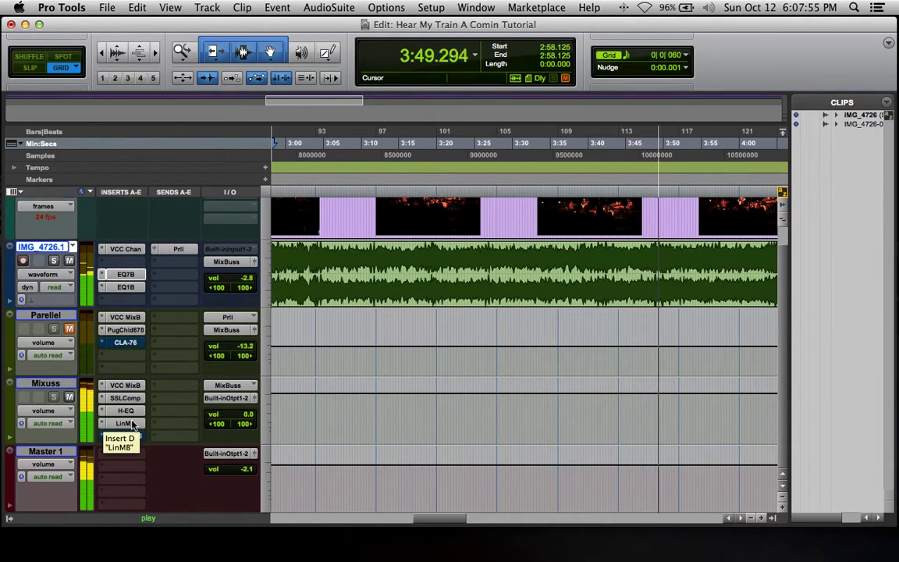
{"action": "left_click", "coordinate": [133, 424], "text": "super"}
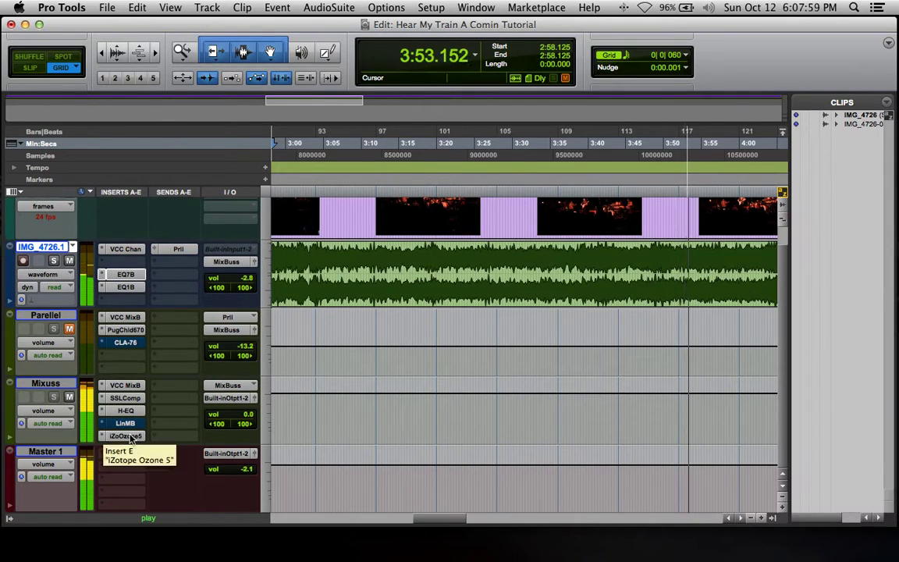
{"action": "left_click", "coordinate": [131, 437], "text": "super"}
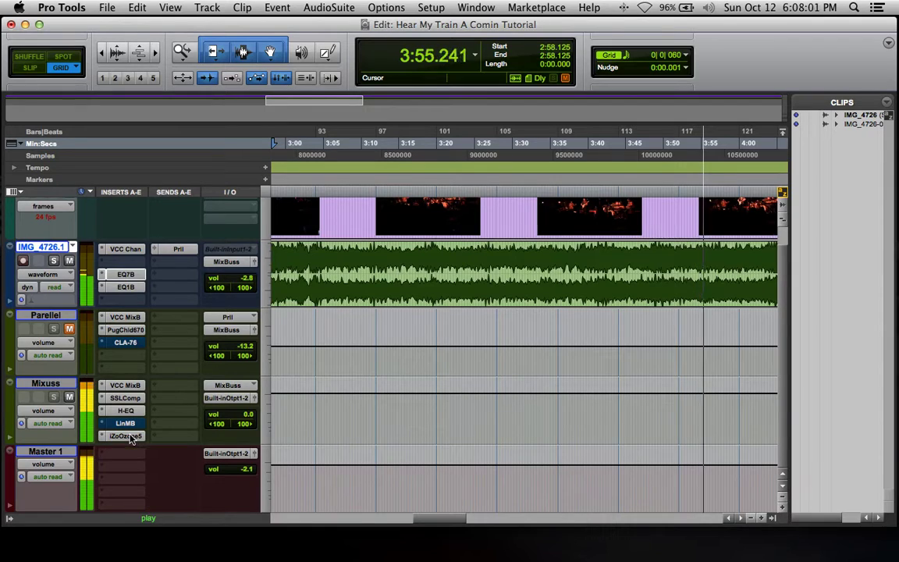
{"action": "left_click", "coordinate": [130, 424], "text": "super"}
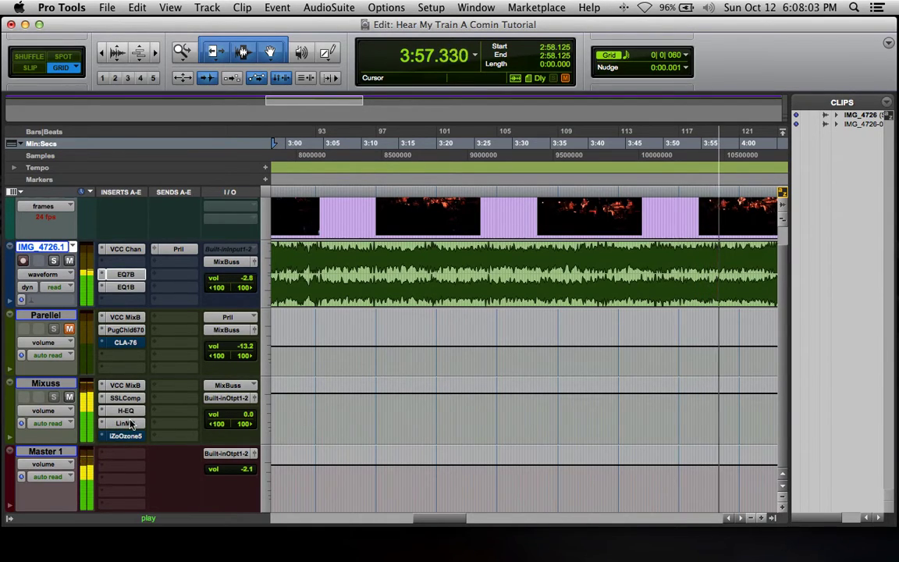
{"action": "left_click", "coordinate": [128, 424], "text": "super"}
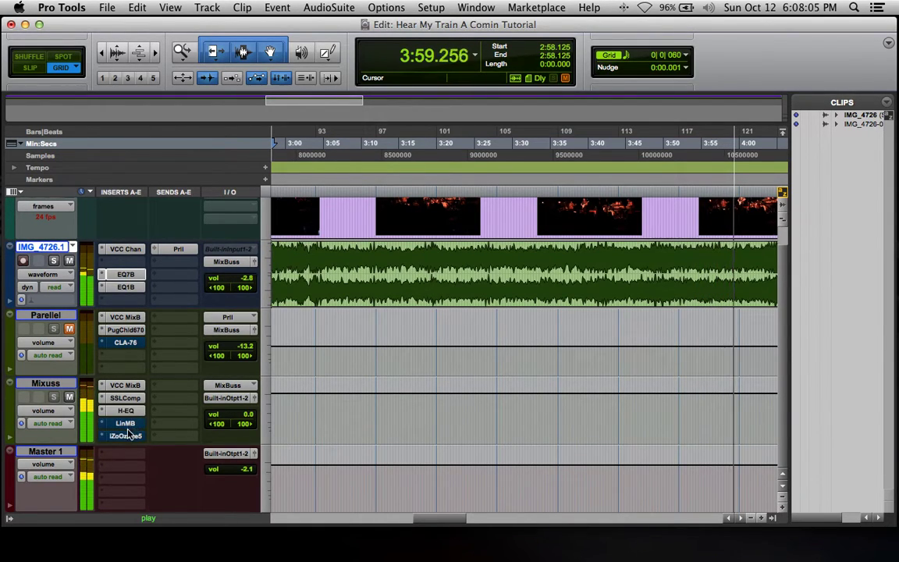
{"action": "left_click", "coordinate": [128, 436], "text": "super"}
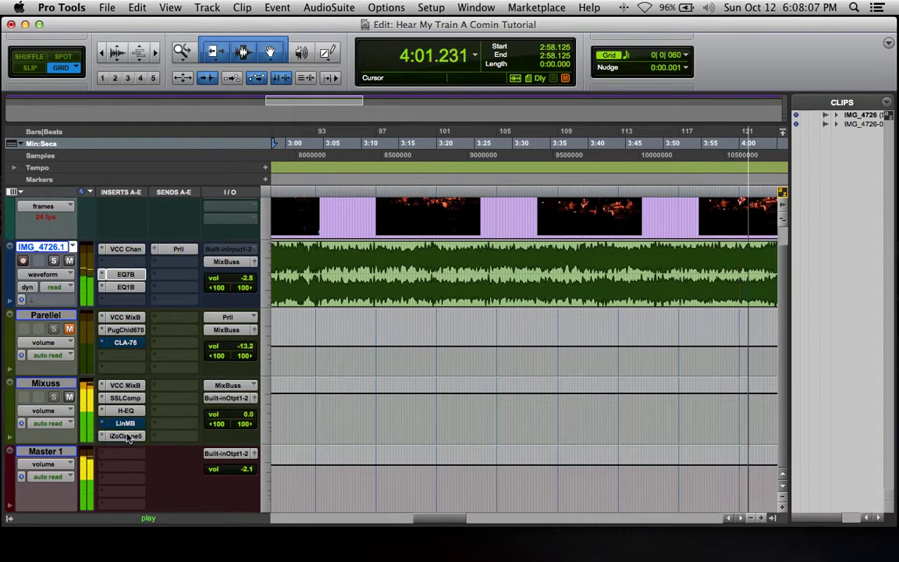
{"action": "key", "text": "space"}
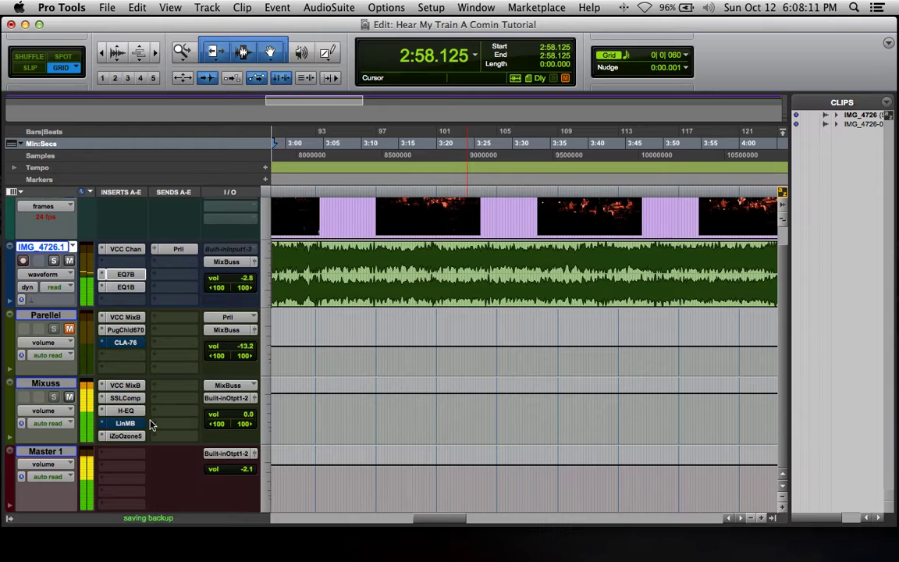
Reopen Ozone 5 on Mixuss, show its Equalizer module and close the Preset Manager to expose the EQ bands.
{"action": "left_click", "coordinate": [133, 436]}
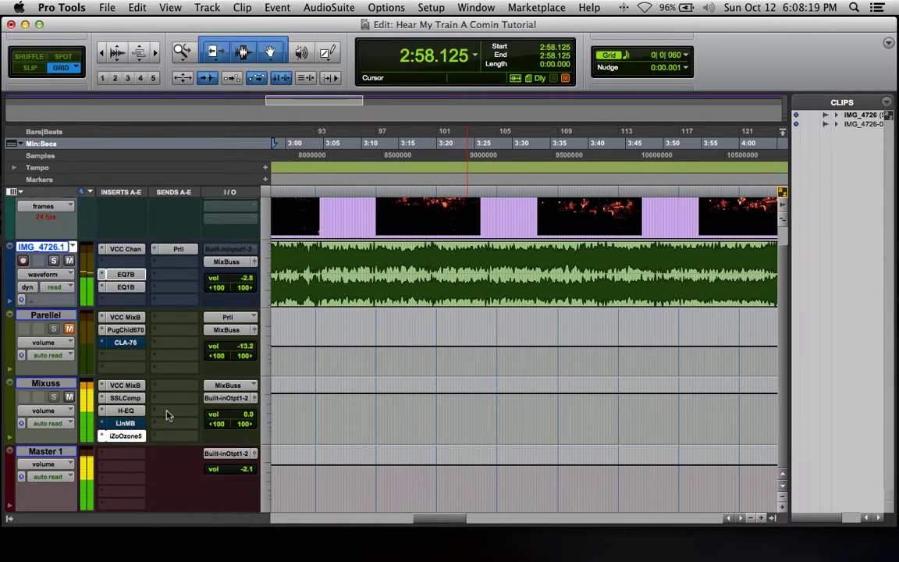
{"action": "left_click", "coordinate": [124, 435]}
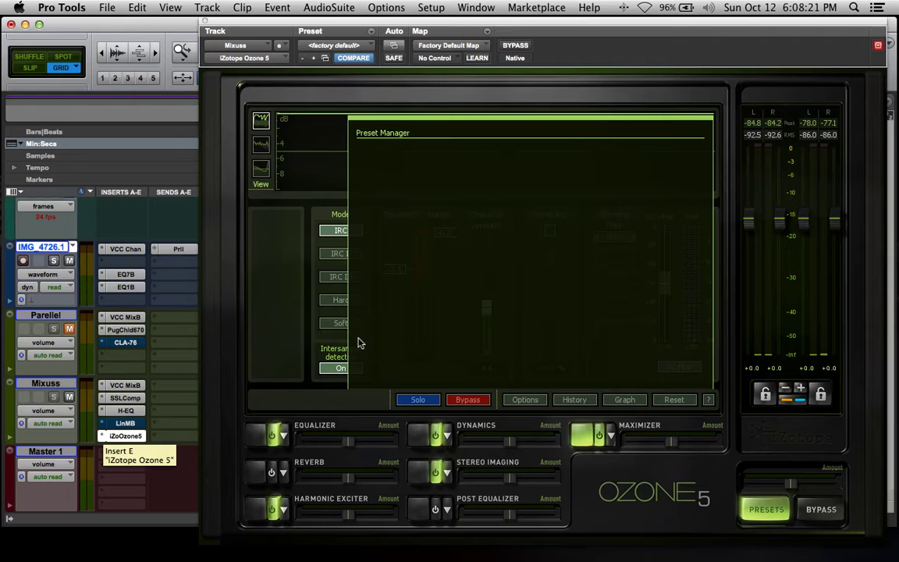
{"action": "left_click_drag", "start_coordinate": [491, 30], "coordinate": [479, 21]}
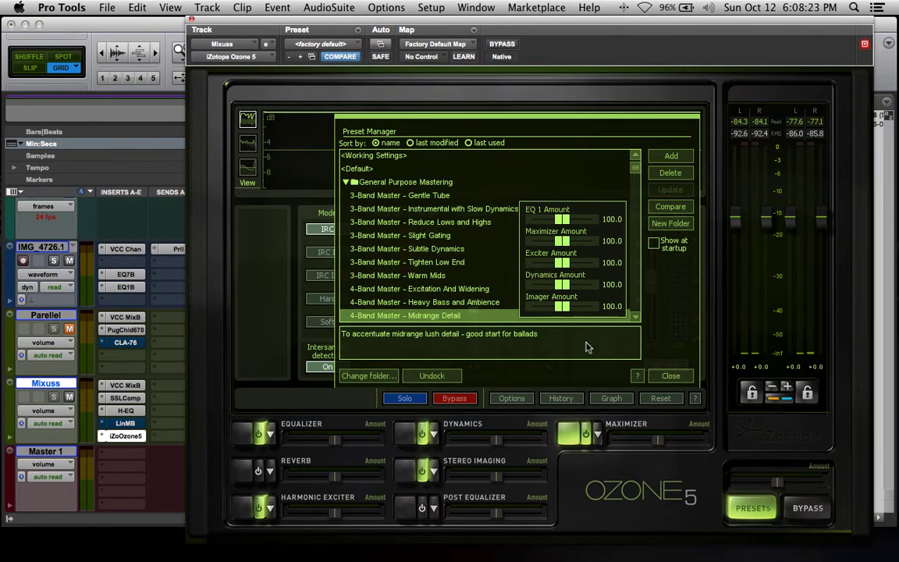
{"action": "left_click", "coordinate": [246, 439]}
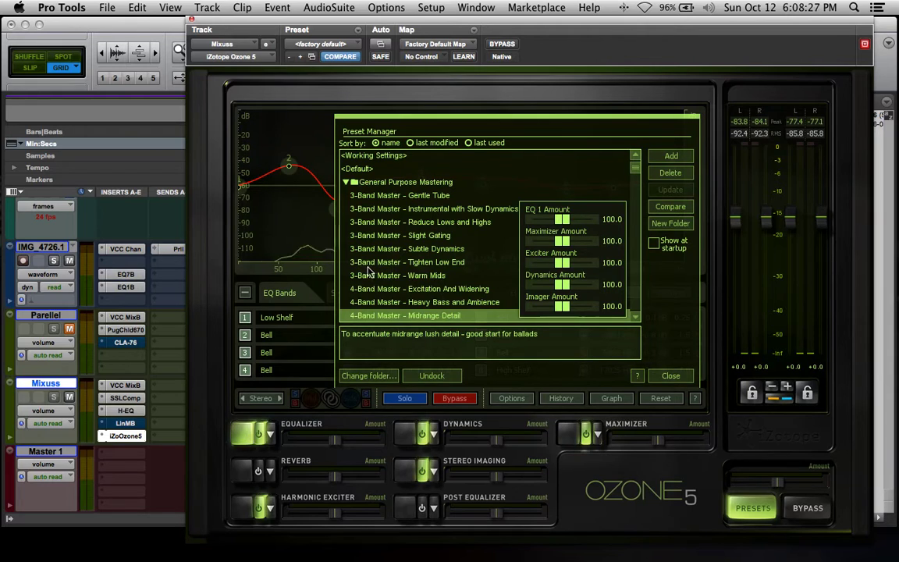
{"action": "left_click", "coordinate": [667, 377]}
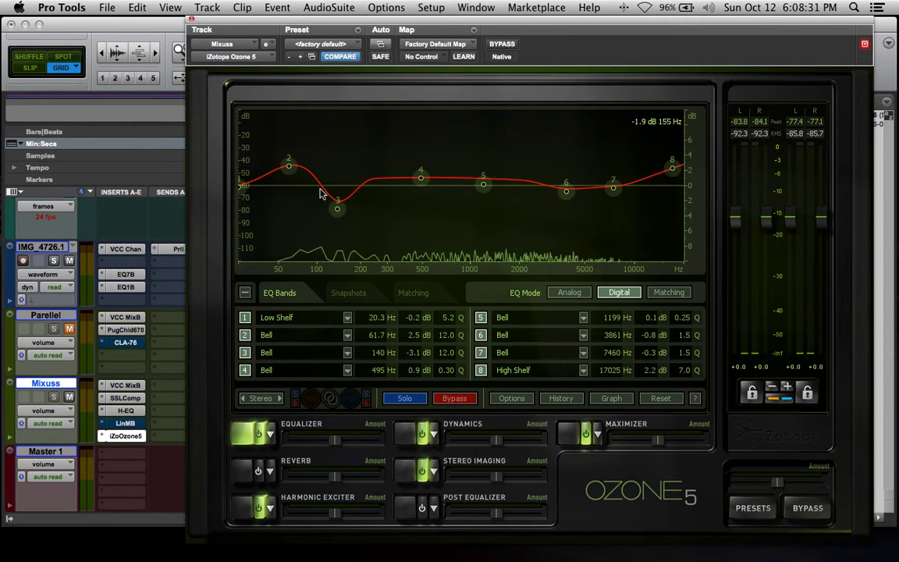
Set Ozone's EQ band 2 to 1.2 dB at 60.5 Hz and flatten bands 4 and 5 to 0 dB.
{"action": "left_click_drag", "start_coordinate": [289, 170], "coordinate": [291, 180]}
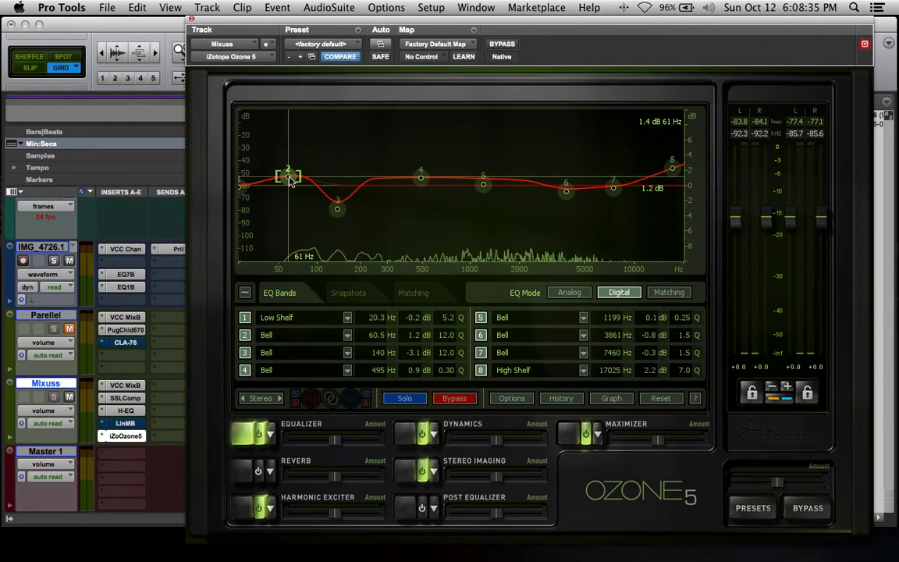
{"action": "left_click_drag", "start_coordinate": [484, 188], "coordinate": [426, 187]}
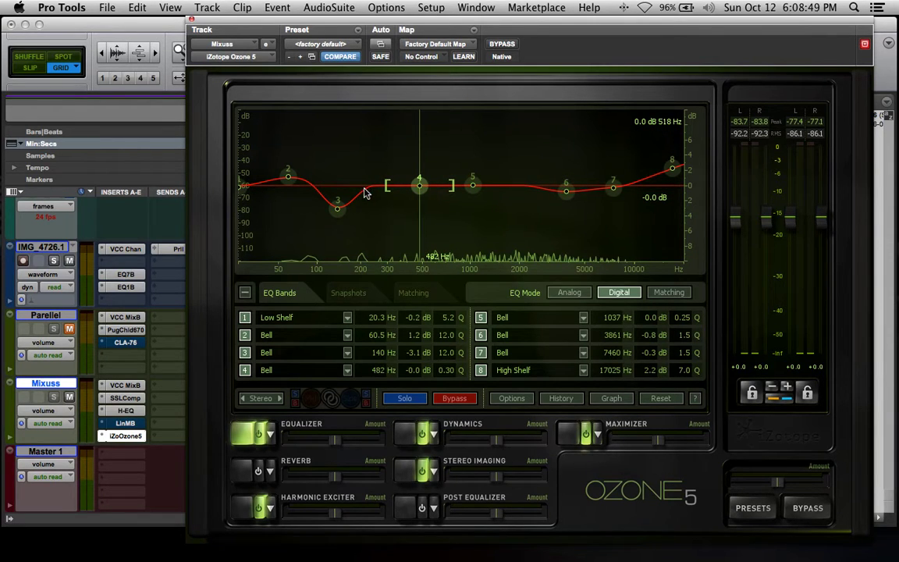
During playback, set Ozone's EQ band 8 to -1.1 dB at 14545 Hz and band 5 to 1.0 dB at 1483 Hz, comparing with bypass.
{"action": "key", "text": "space"}
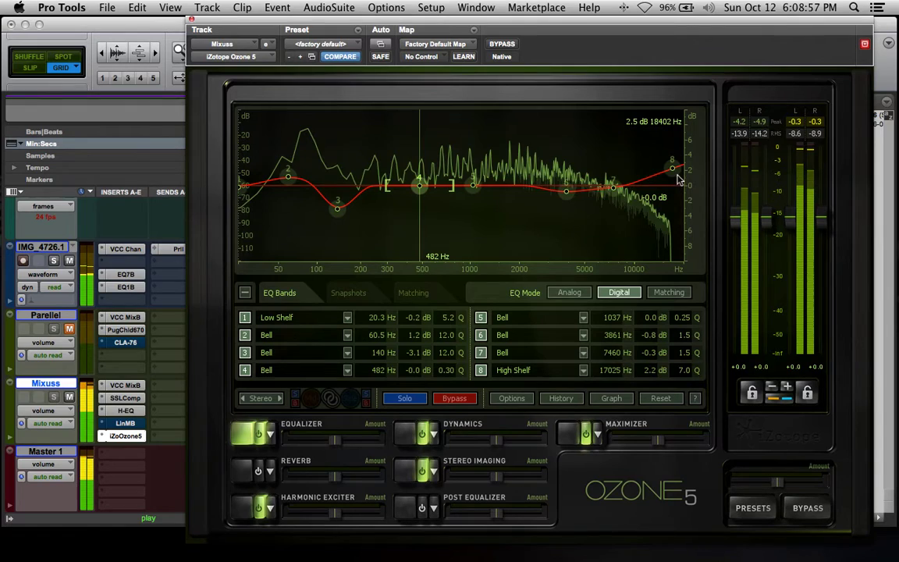
{"action": "left_click_drag", "start_coordinate": [677, 178], "coordinate": [675, 204]}
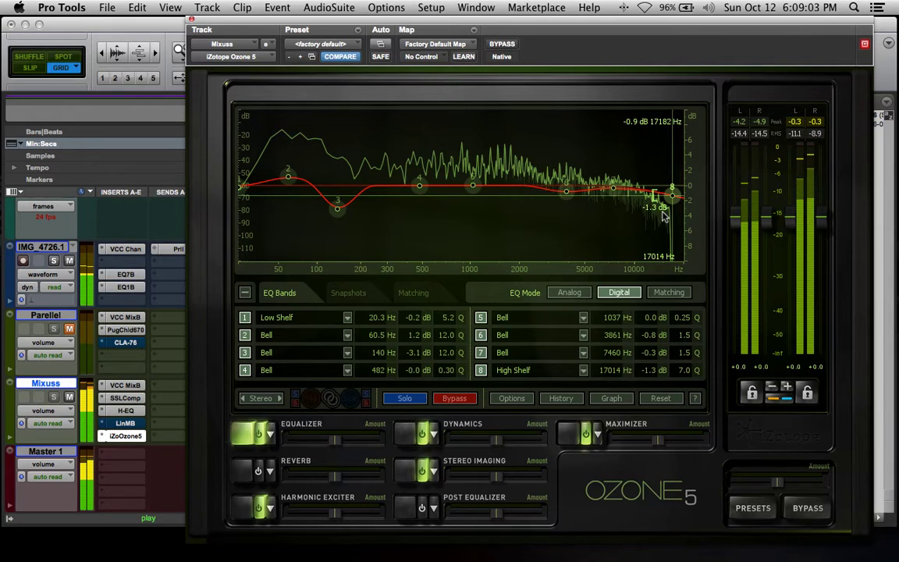
{"action": "mouse_move", "coordinate": [672, 196]}
{"action": "left_mouse_down"}
{"action": "mouse_move", "coordinate": [663, 210]}
{"action": "mouse_move", "coordinate": [672, 200]}
{"action": "mouse_move", "coordinate": [660, 193]}
{"action": "left_mouse_up"}
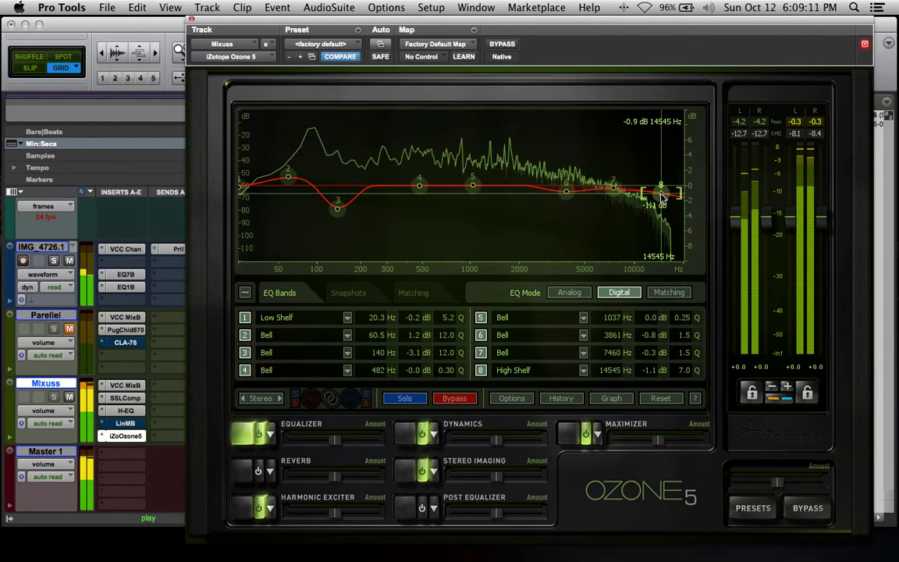
{"action": "left_click", "coordinate": [502, 44]}
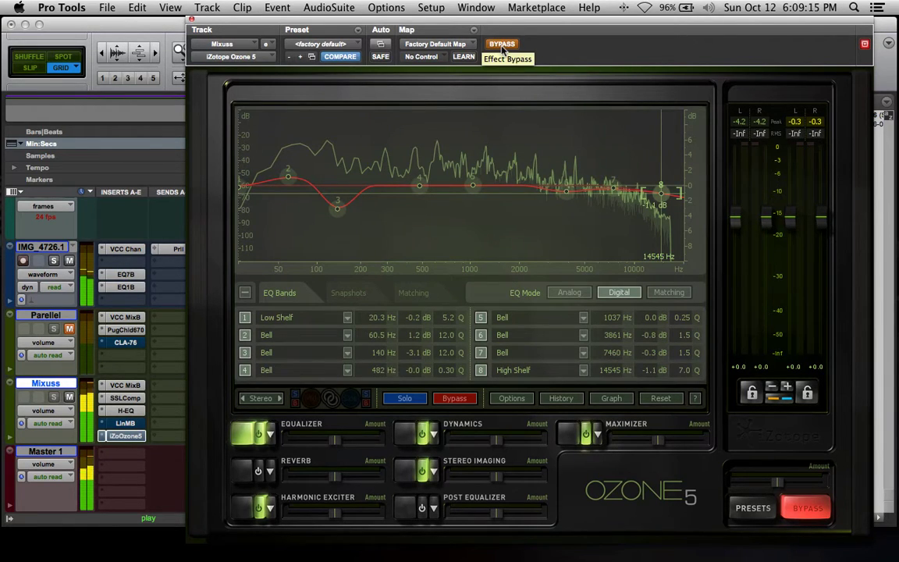
{"action": "left_click", "coordinate": [502, 44]}
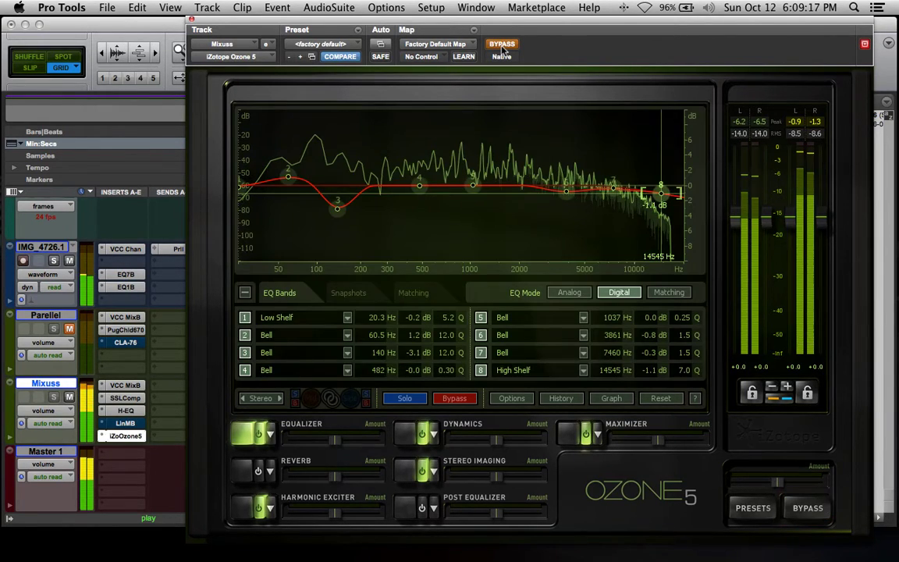
{"action": "left_click", "coordinate": [499, 182]}
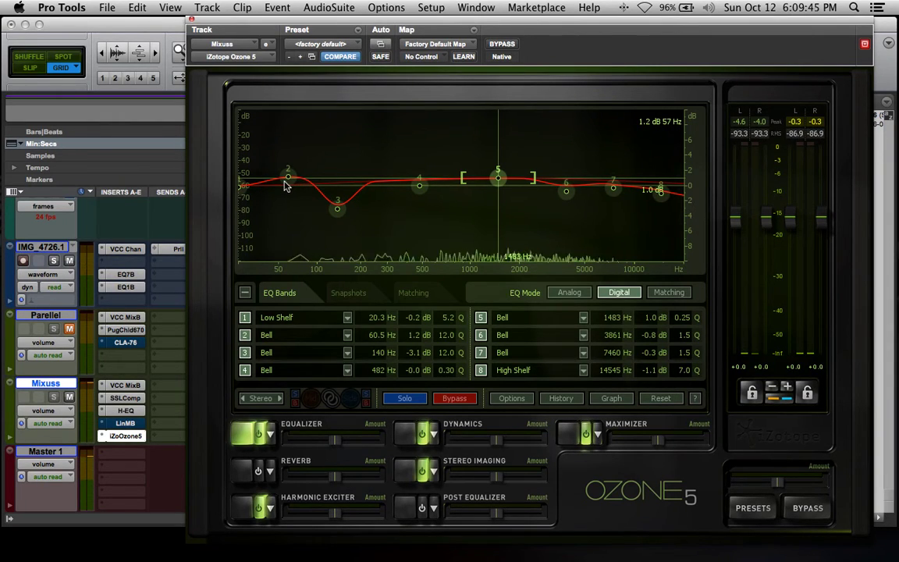
Load the 4-Band Master – Excitation And Widening preset in Ozone, start playback and close the Preset Manager.
{"action": "left_click", "coordinate": [744, 510]}
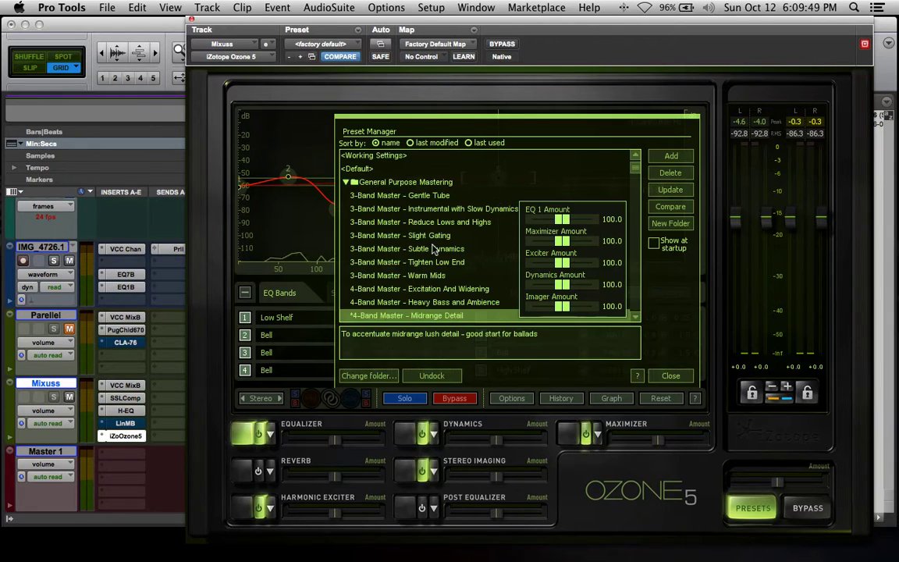
{"action": "scroll", "coordinate": [434, 248], "scroll_direction": "down", "scroll_amount": 3}
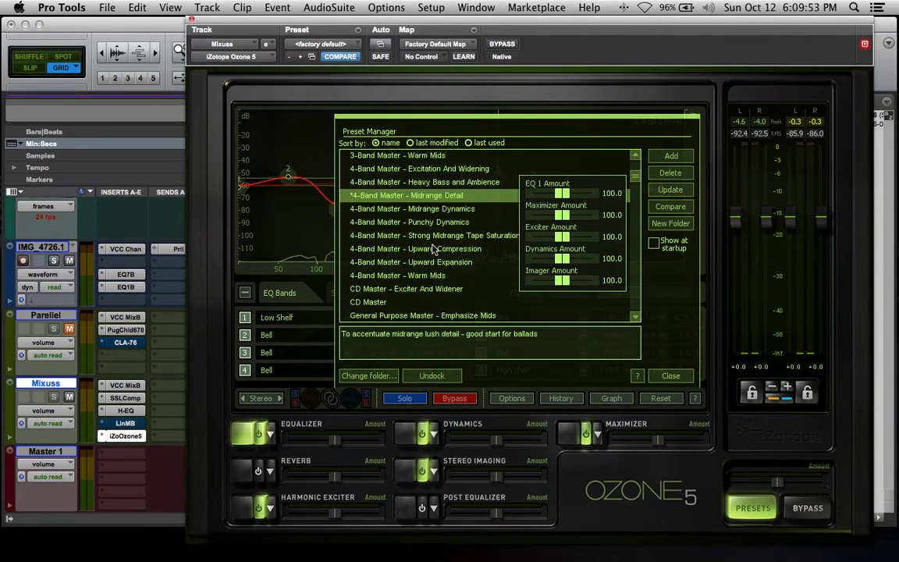
{"action": "left_click", "coordinate": [431, 170]}
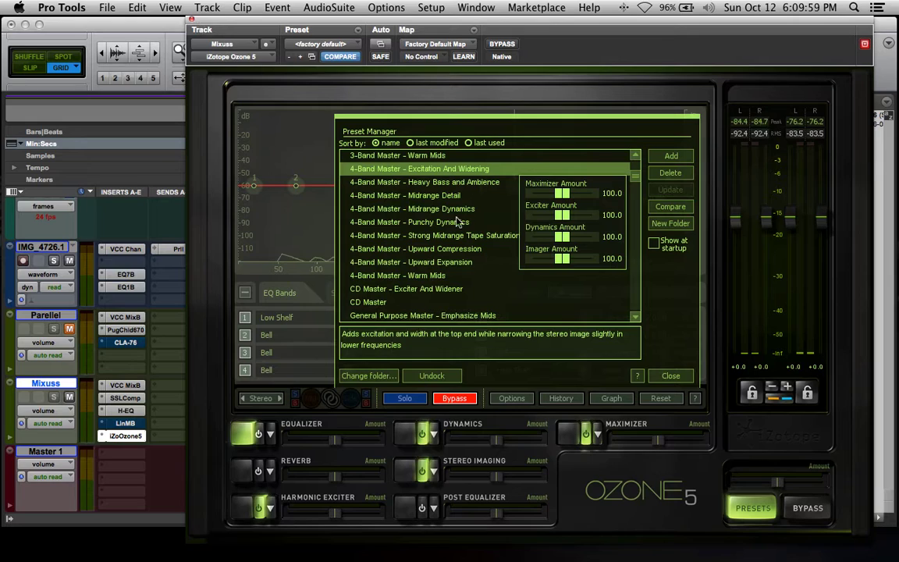
{"action": "key", "text": "space"}
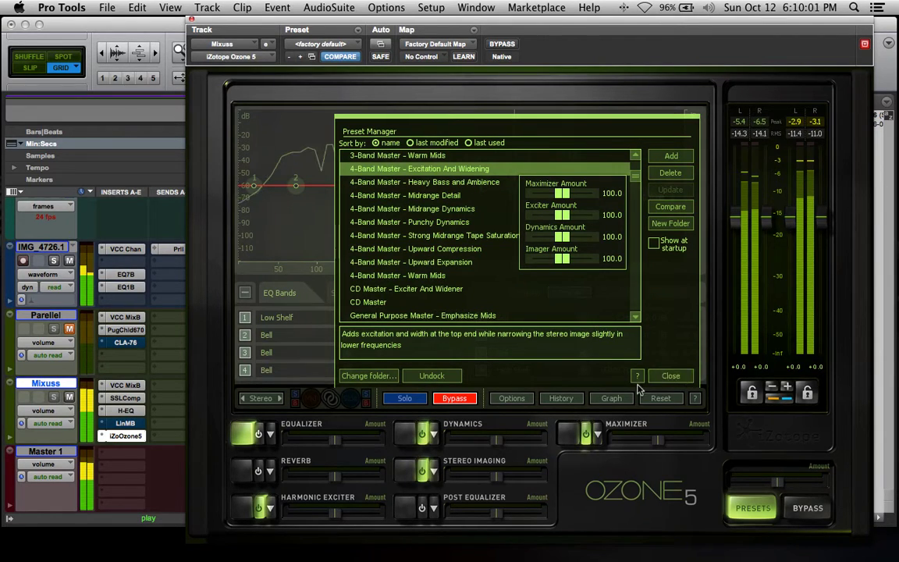
{"action": "left_click", "coordinate": [676, 379]}
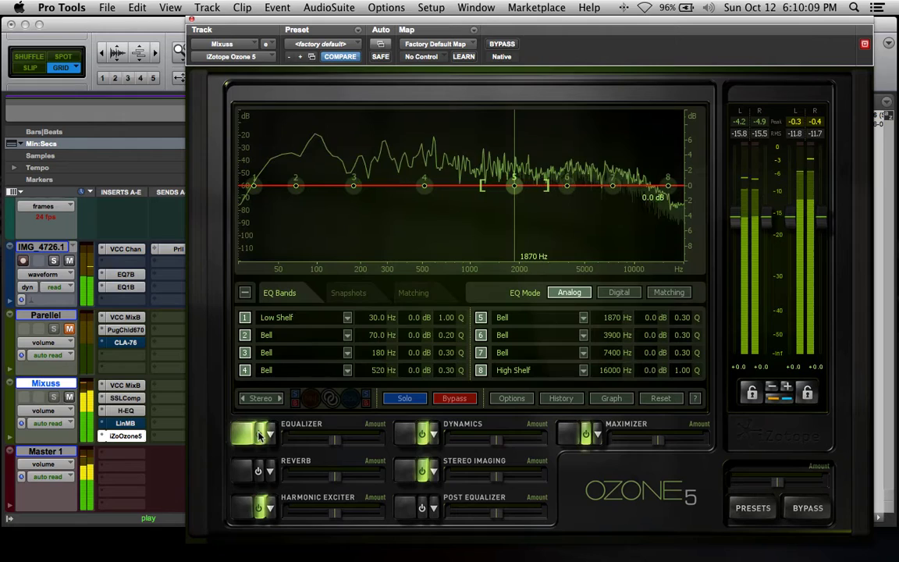
Set the low shelf on Ozone's EQ band 1 to -0.7 dB at 42.4 Hz and compare the sound with Ozone bypassed.
{"action": "mouse_move", "coordinate": [258, 189]}
{"action": "left_mouse_down"}
{"action": "mouse_move", "coordinate": [278, 201]}
{"action": "mouse_move", "coordinate": [272, 195]}
{"action": "left_mouse_up"}
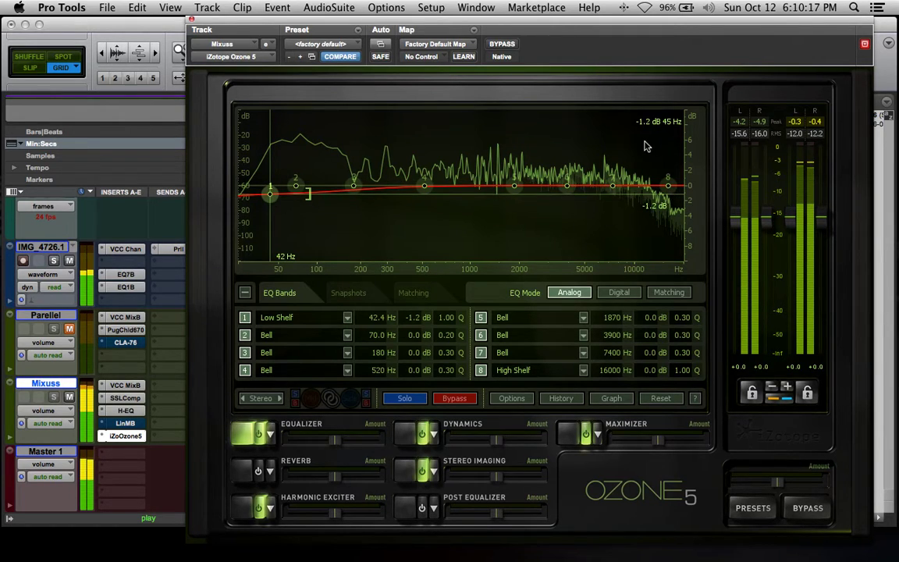
{"action": "left_click", "coordinate": [511, 47]}
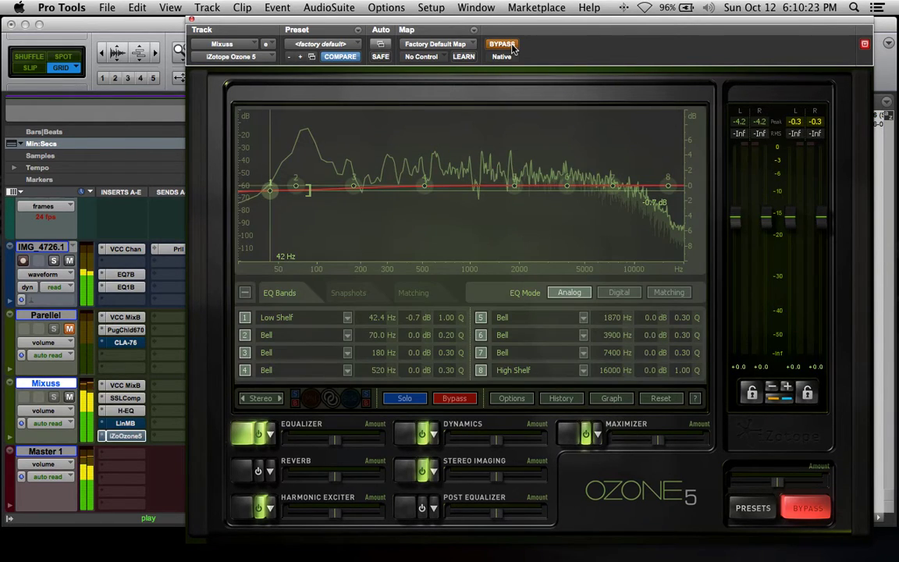
{"action": "left_click", "coordinate": [508, 45]}
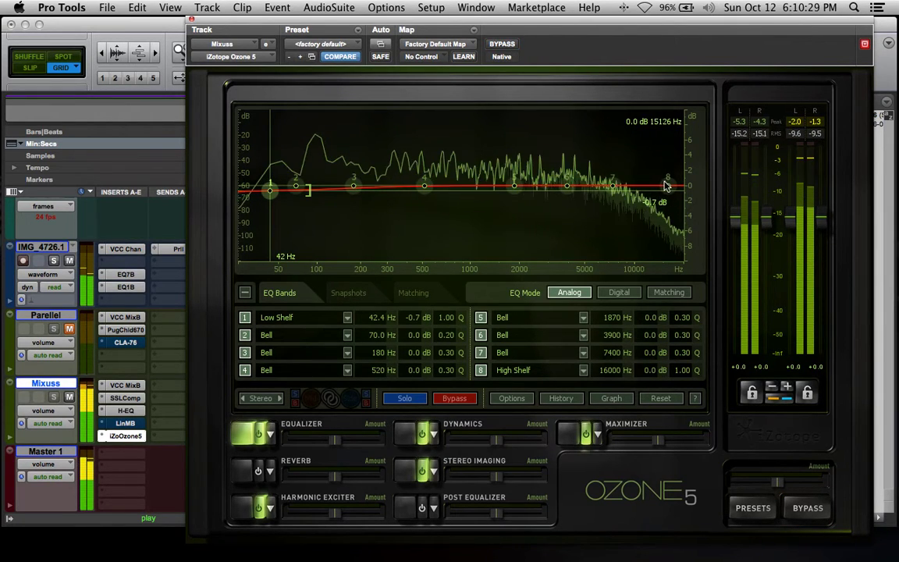
Change EQ band 8 to a flat lowpass at 16000 Hz, compare it off and on, leave it enabled and stop playback.
{"action": "left_click", "coordinate": [584, 369]}
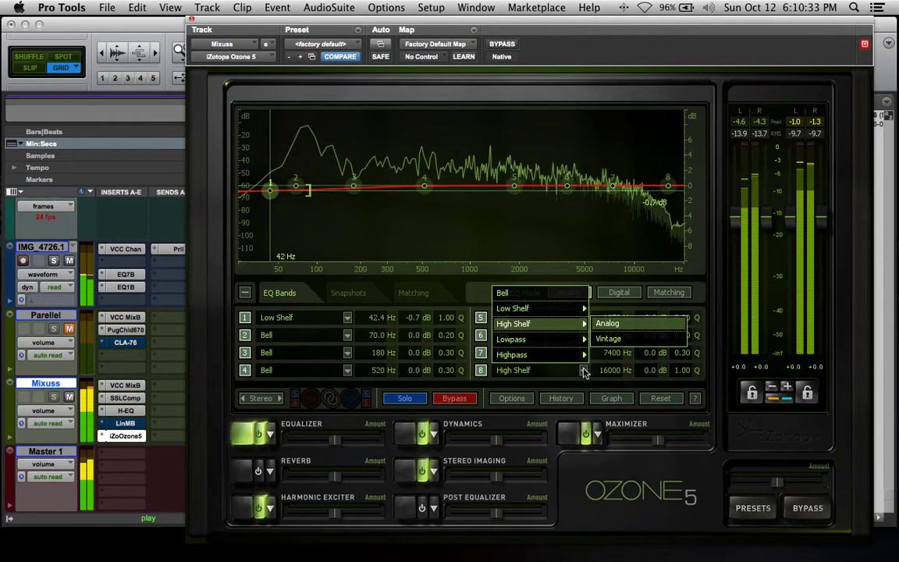
{"action": "mouse_move", "coordinate": [560, 317]}
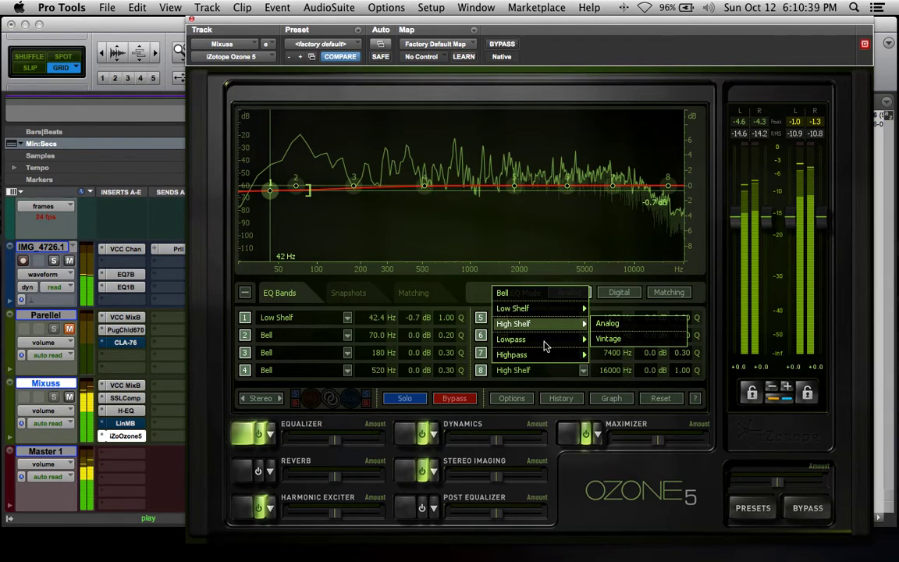
{"action": "mouse_move", "coordinate": [545, 345]}
{"action": "left_click", "coordinate": [597, 340]}
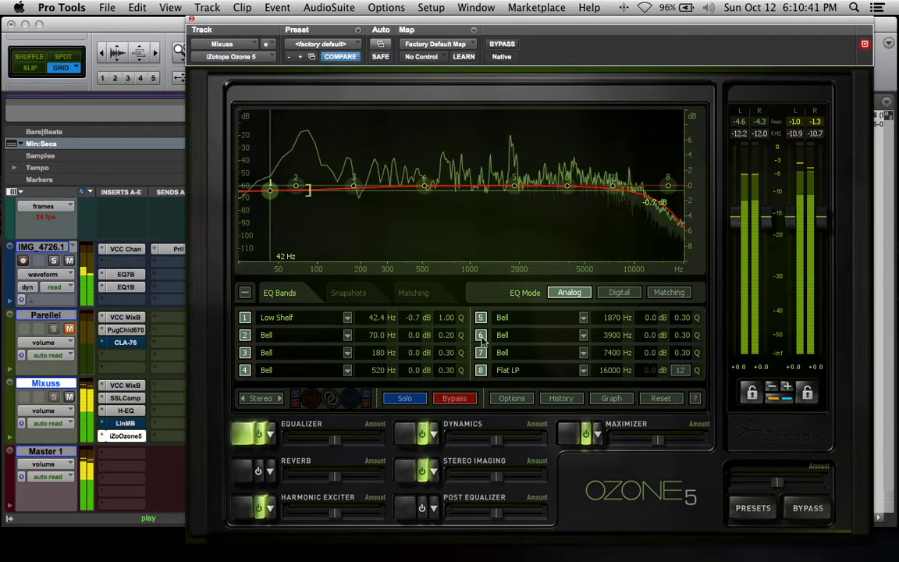
{"action": "left_click", "coordinate": [481, 370]}
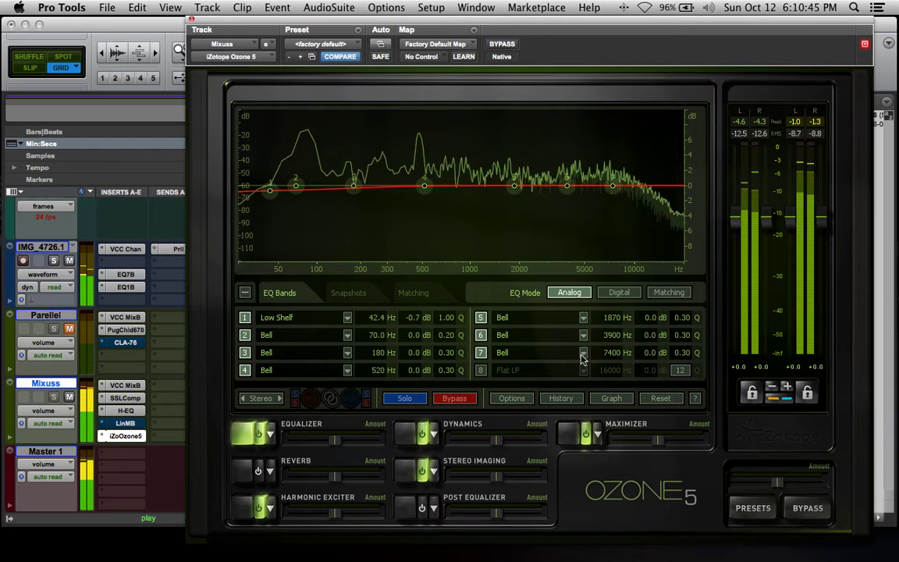
{"action": "left_click", "coordinate": [481, 371]}
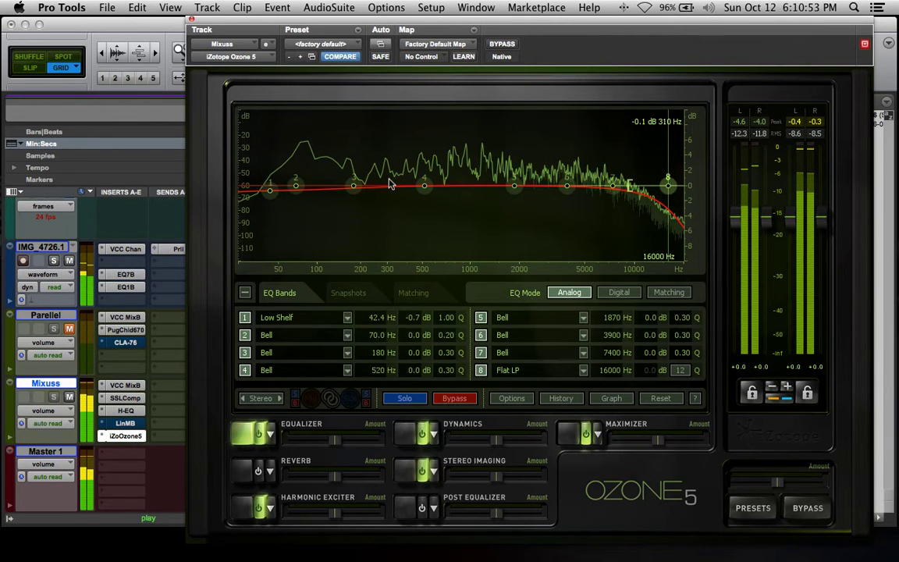
{"action": "key", "text": "space"}
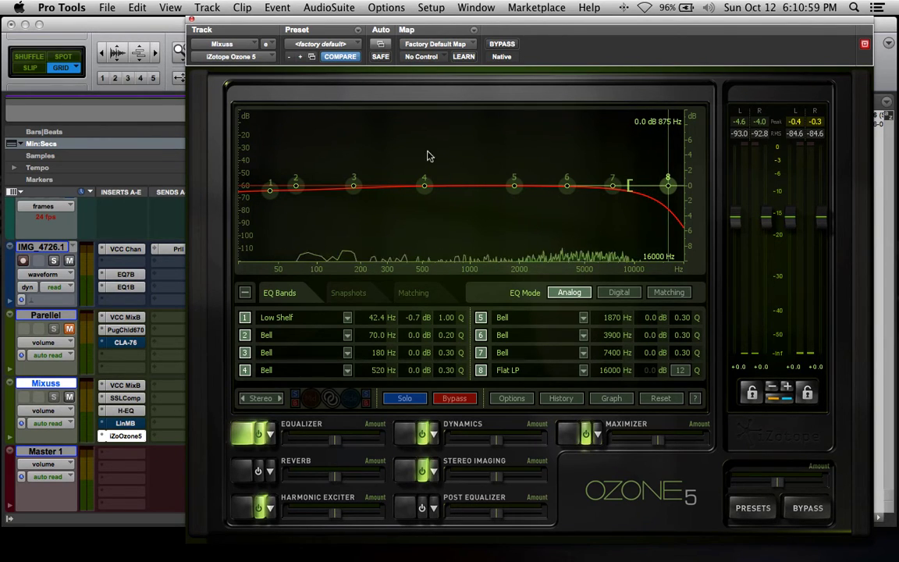
During playback, set band 3 to -2.6 dB at 134 Hz, band 5 to 1.2 dB at 2098 Hz and band 8 to 13187 Hz, comparing with bypass.
{"action": "key", "text": "space"}
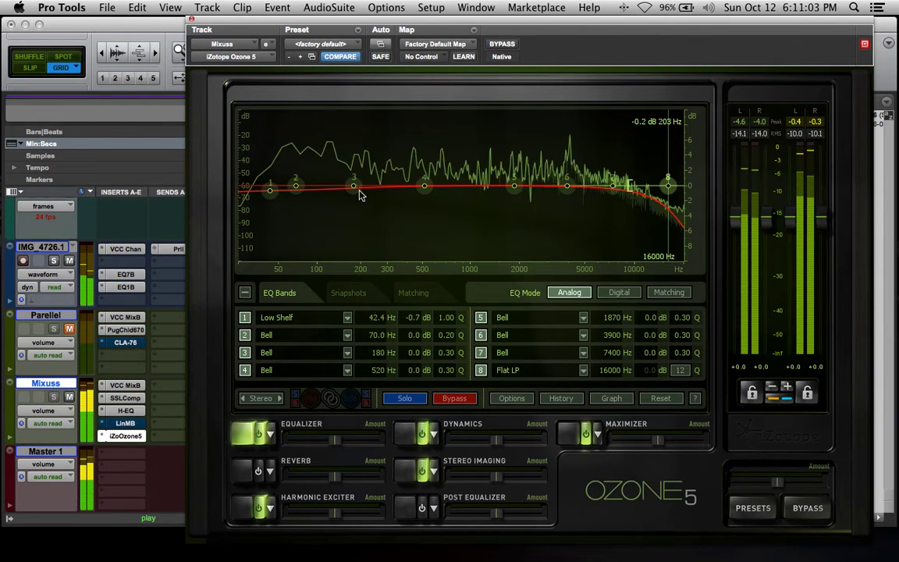
{"action": "left_click_drag", "start_coordinate": [355, 190], "coordinate": [336, 211]}
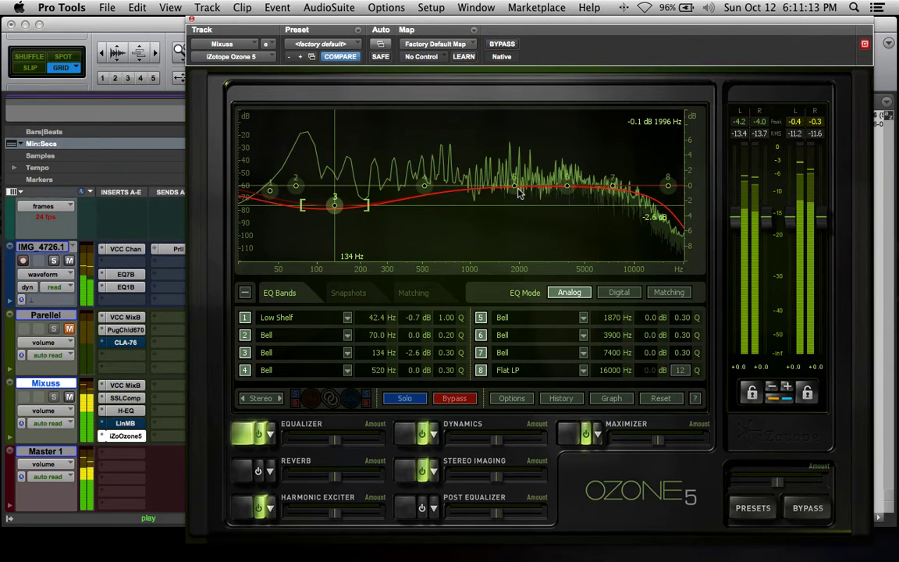
{"action": "left_click_drag", "start_coordinate": [515, 188], "coordinate": [525, 184]}
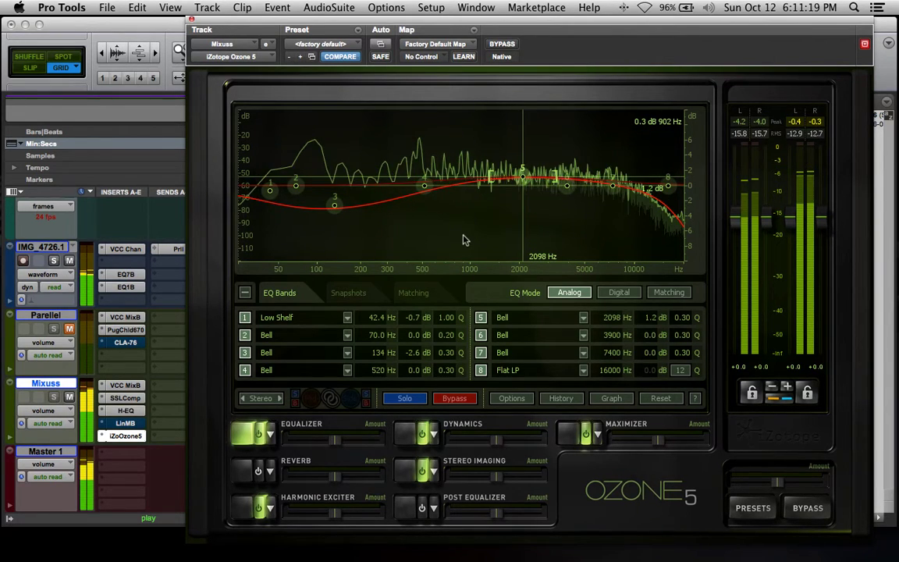
{"action": "left_click_drag", "start_coordinate": [668, 186], "coordinate": [653, 186]}
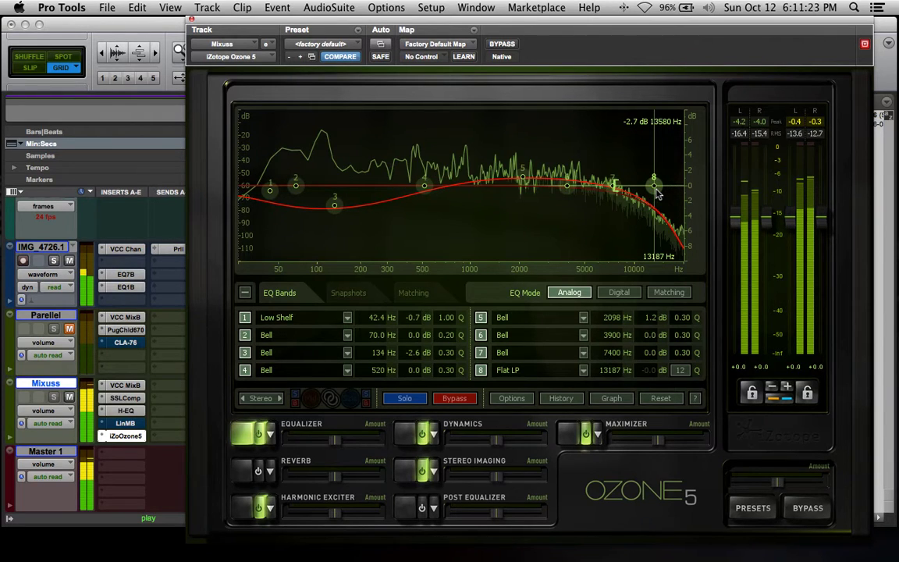
{"action": "left_click", "coordinate": [501, 44]}
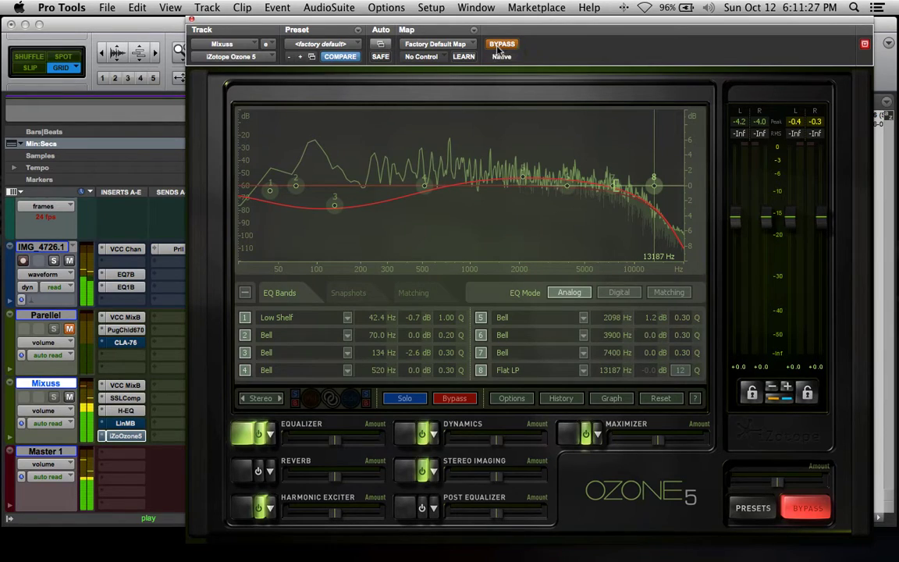
{"action": "left_click", "coordinate": [501, 45]}
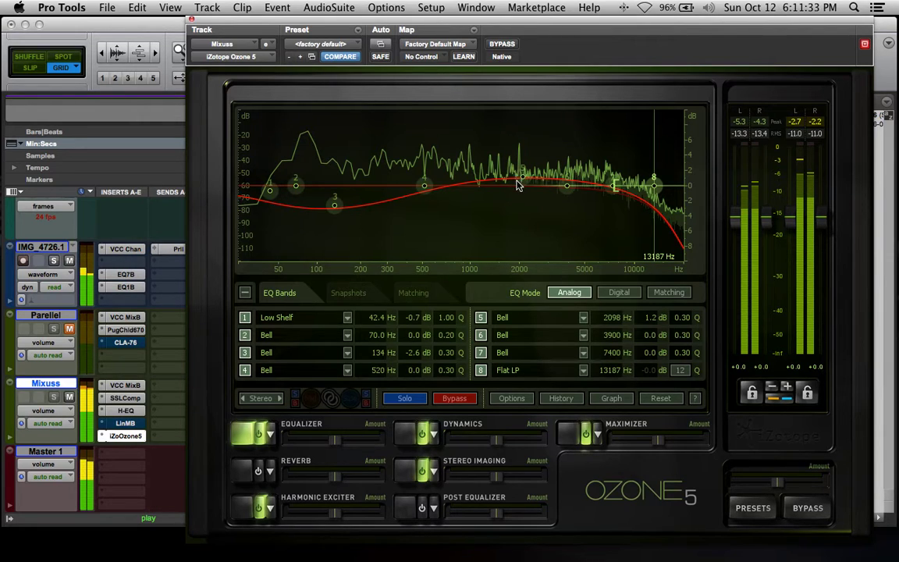
Refine EQ band 5 to 0.4 dB at 1738 Hz and band 3 to -2.7 dB at 117 Hz, close Ozone and stop playback.
{"action": "left_click_drag", "start_coordinate": [520, 183], "coordinate": [509, 183]}
{"action": "left_click_drag", "start_coordinate": [334, 204], "coordinate": [327, 211]}
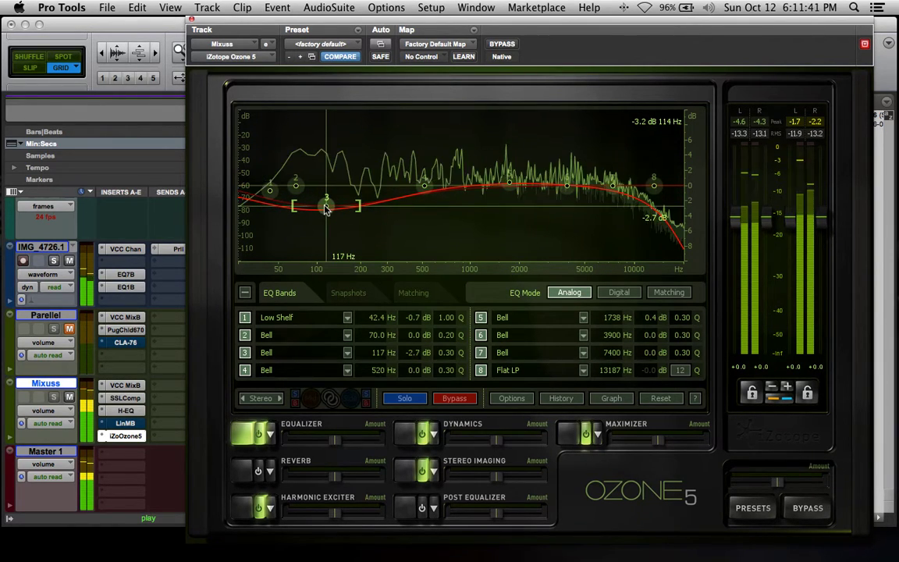
{"action": "left_click", "coordinate": [191, 20]}
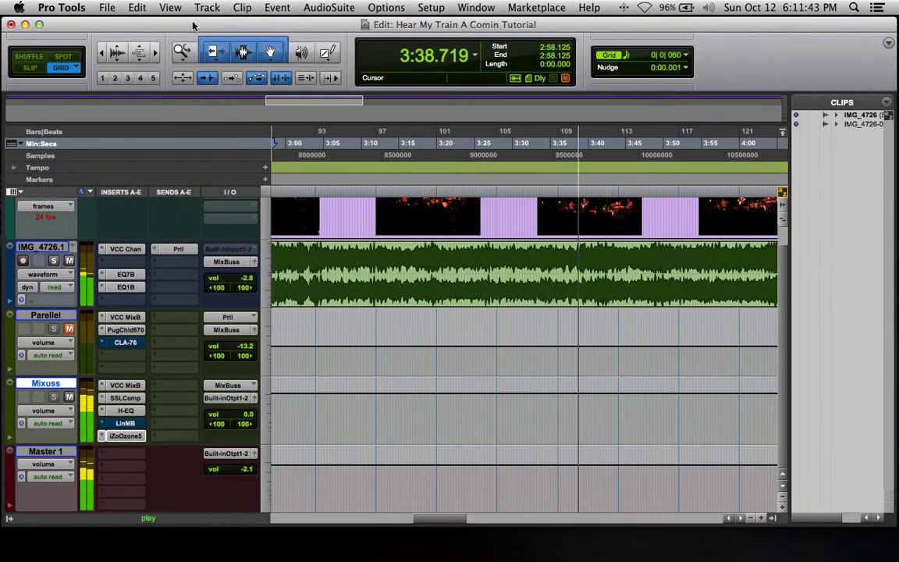
{"action": "key", "text": "space"}
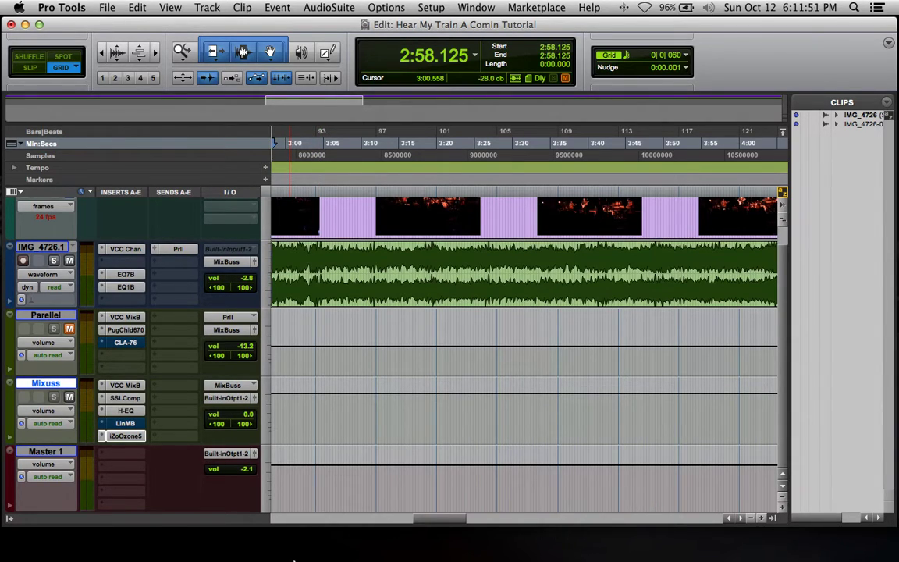
Reset the Master 1 volume to 0.0 dB, start playback and show the Mix window to check the levels.
{"action": "left_click", "coordinate": [244, 469], "text": "alt"}
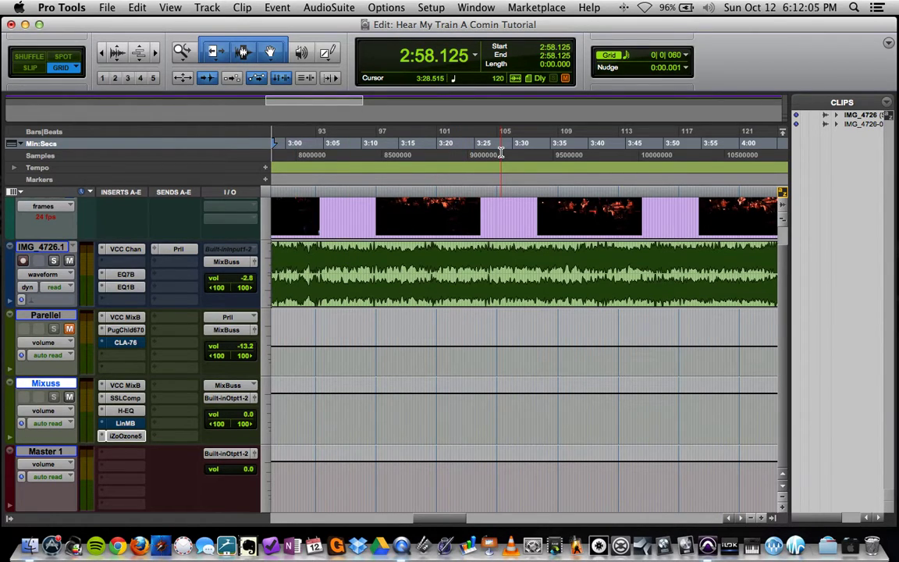
{"action": "key", "text": "space"}
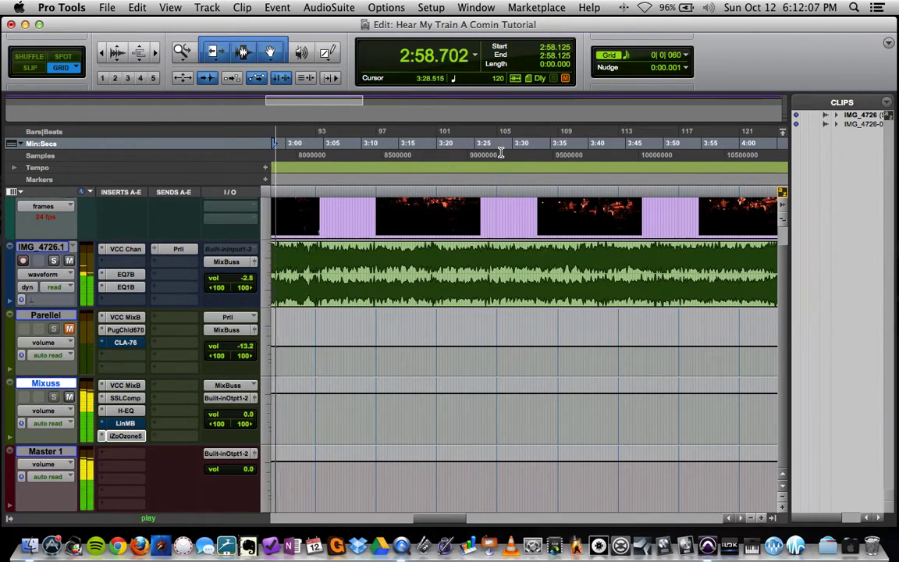
{"action": "key", "text": "super+equal"}
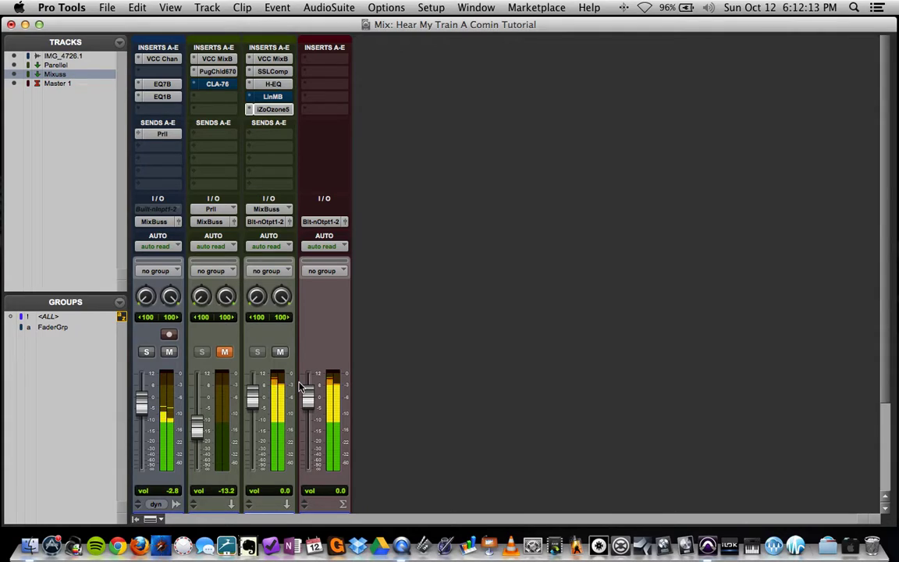
Reopen Ozone 5 on the Mixuss track, stop playback and show its Maximizer module.
{"action": "left_click", "coordinate": [261, 110]}
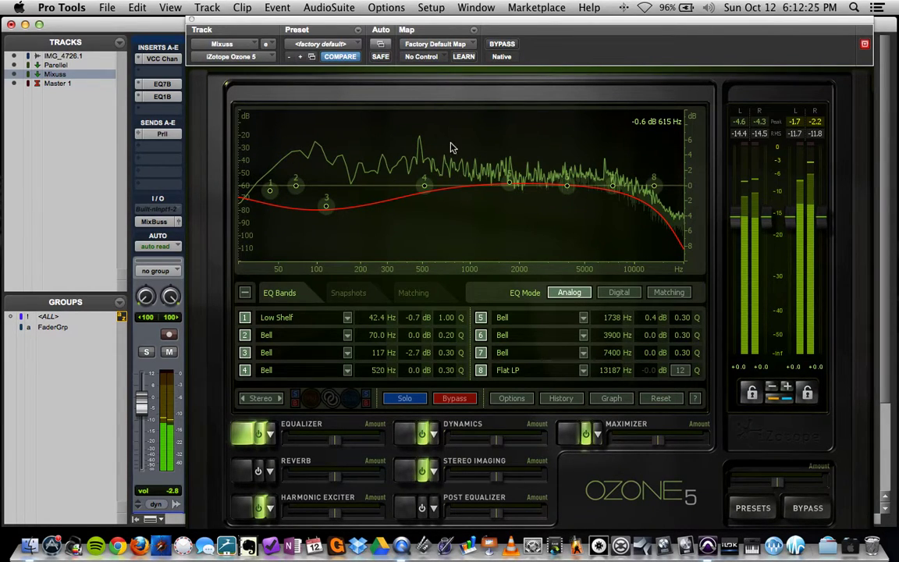
{"action": "key", "text": "space"}
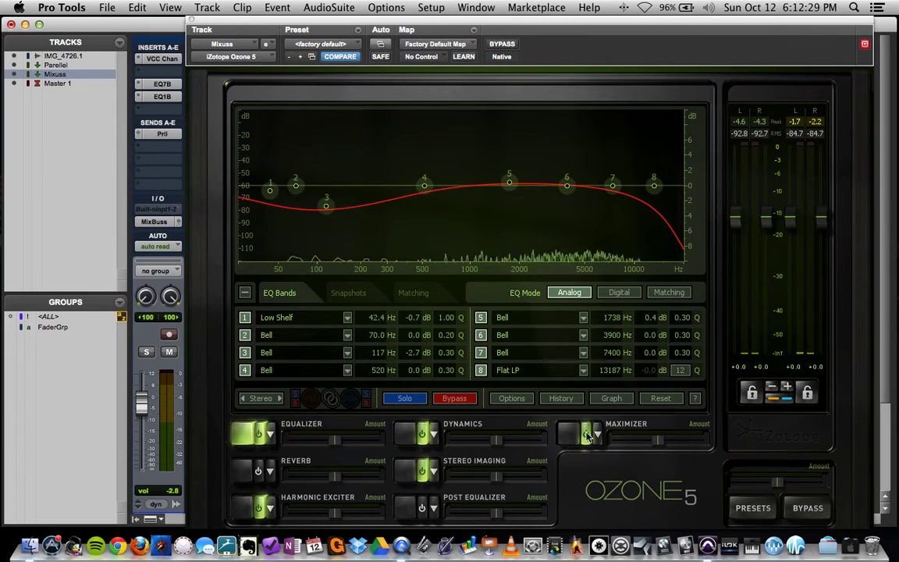
{"action": "left_click", "coordinate": [573, 436]}
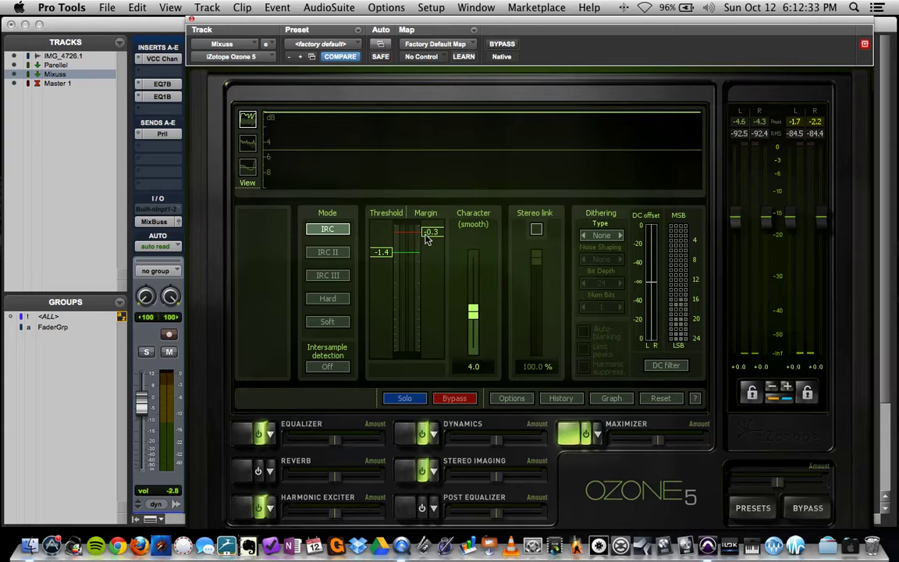
Start playback and lower the Ozone Maximizer threshold to -3.6 dB, moving the plug-in window aside to expose the channel meters.
{"action": "left_click_drag", "start_coordinate": [386, 251], "coordinate": [389, 260]}
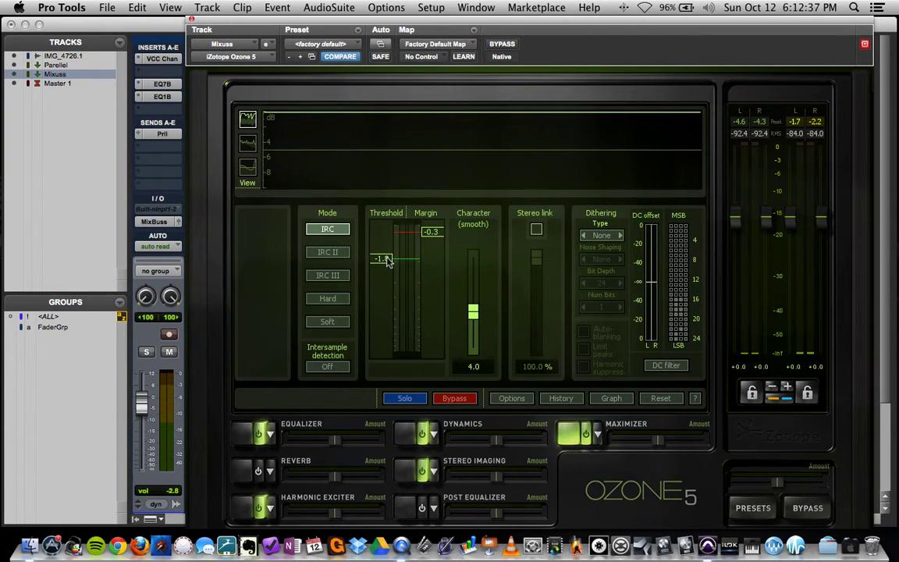
{"action": "key", "text": "space"}
{"action": "left_click_drag", "start_coordinate": [388, 260], "coordinate": [387, 262]}
{"action": "left_click_drag", "start_coordinate": [366, 27], "coordinate": [522, 41]}
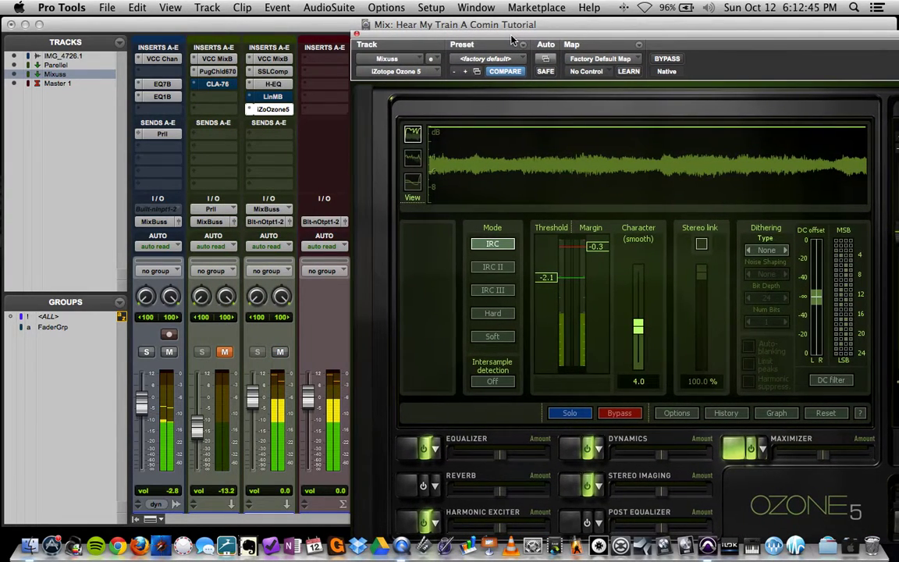
{"action": "left_click_drag", "start_coordinate": [536, 276], "coordinate": [536, 295]}
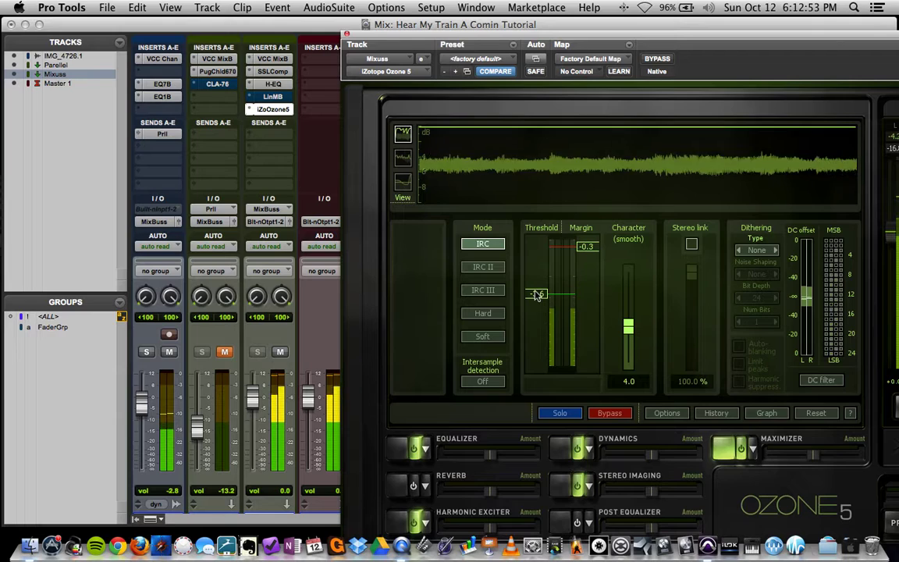
Audition the Maximizer's Soft, Hard and IRC III modes, choose IRC II and lower the threshold to -4.1 dB.
{"action": "left_click", "coordinate": [483, 336]}
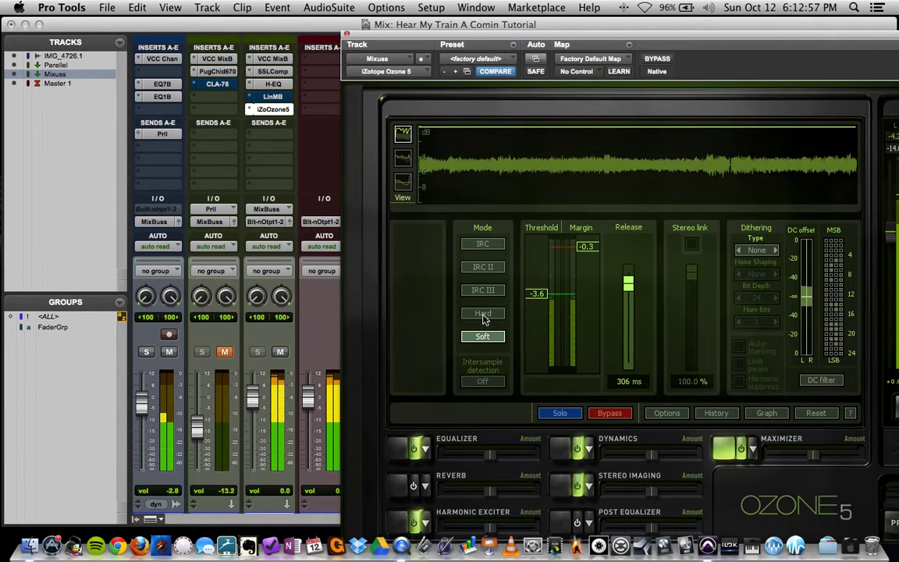
{"action": "left_click", "coordinate": [483, 314]}
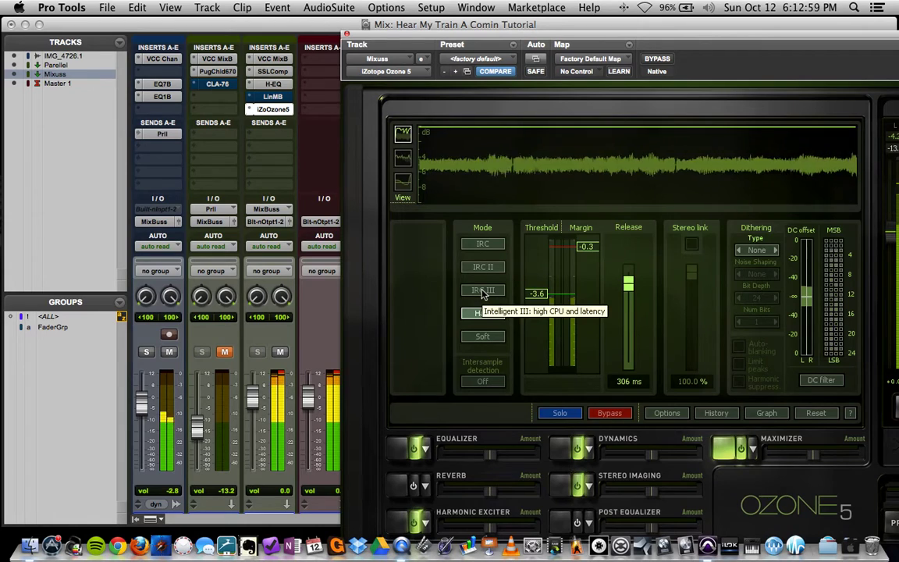
{"action": "left_click", "coordinate": [483, 291]}
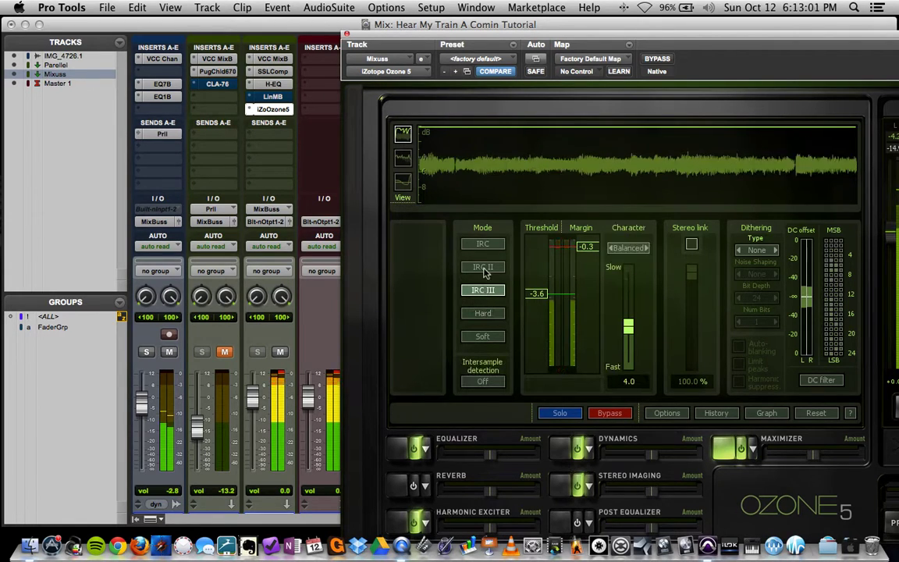
{"action": "left_click", "coordinate": [484, 269]}
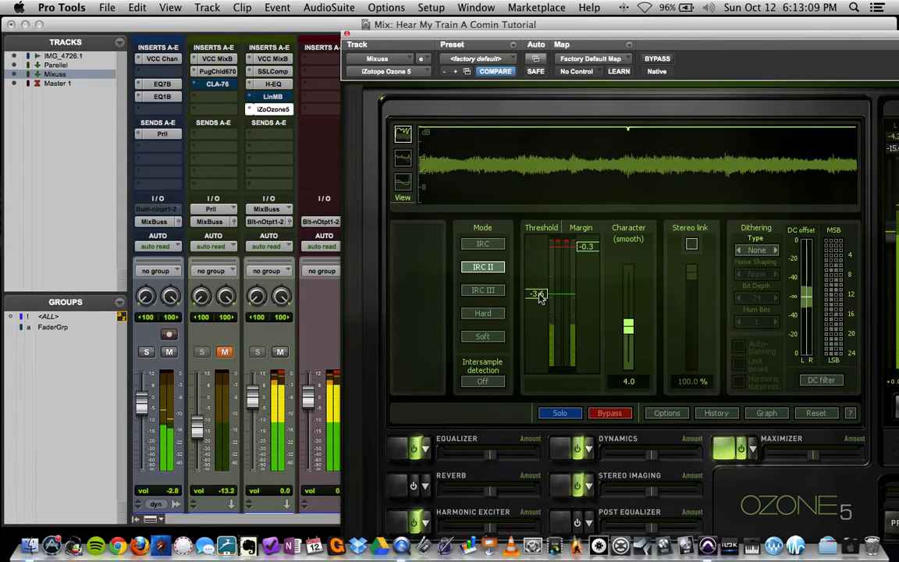
{"action": "left_click_drag", "start_coordinate": [539, 296], "coordinate": [539, 302]}
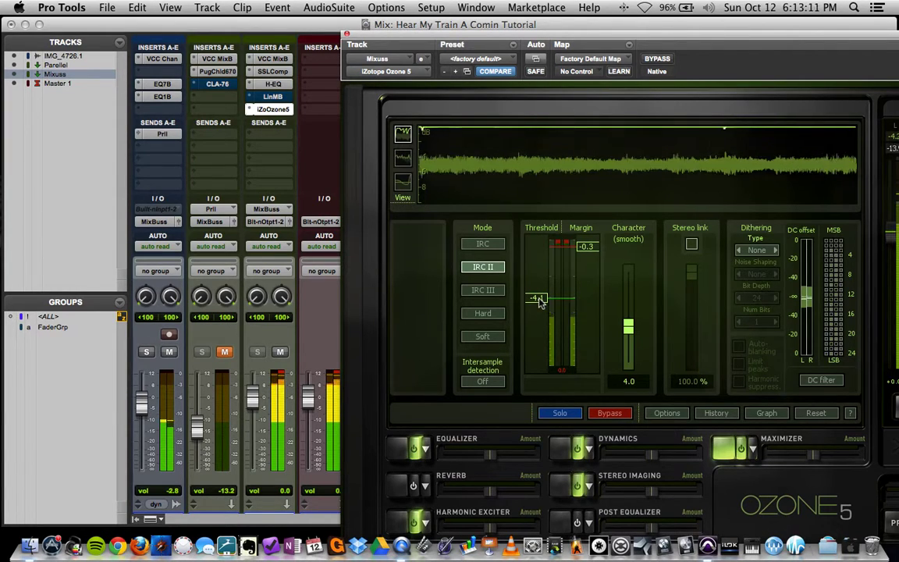
{"action": "left_click", "coordinate": [277, 374]}
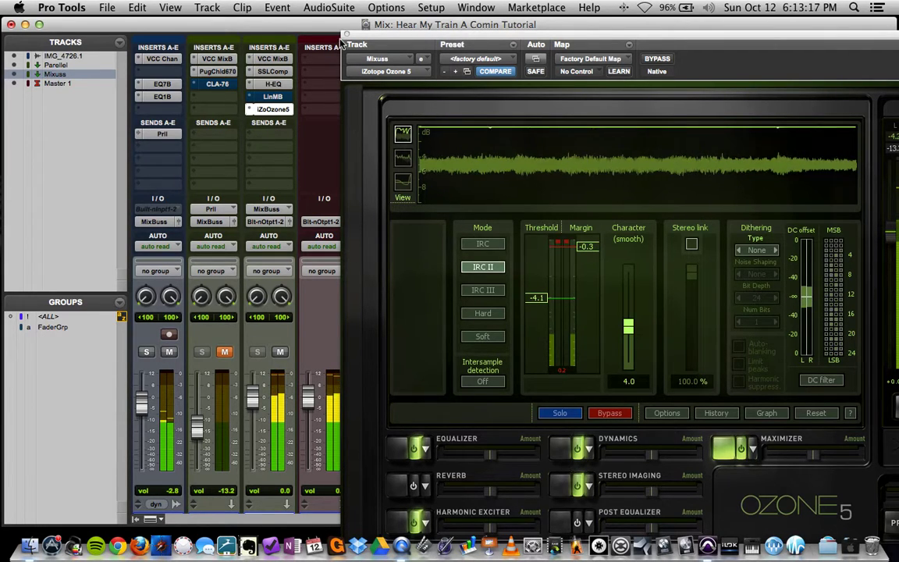
Bring the whole Ozone window back into view and compare the processed sound with the plug-in bypassed.
{"action": "left_click_drag", "start_coordinate": [373, 39], "coordinate": [244, 9]}
{"action": "left_click_drag", "start_coordinate": [170, 0], "coordinate": [140, 4]}
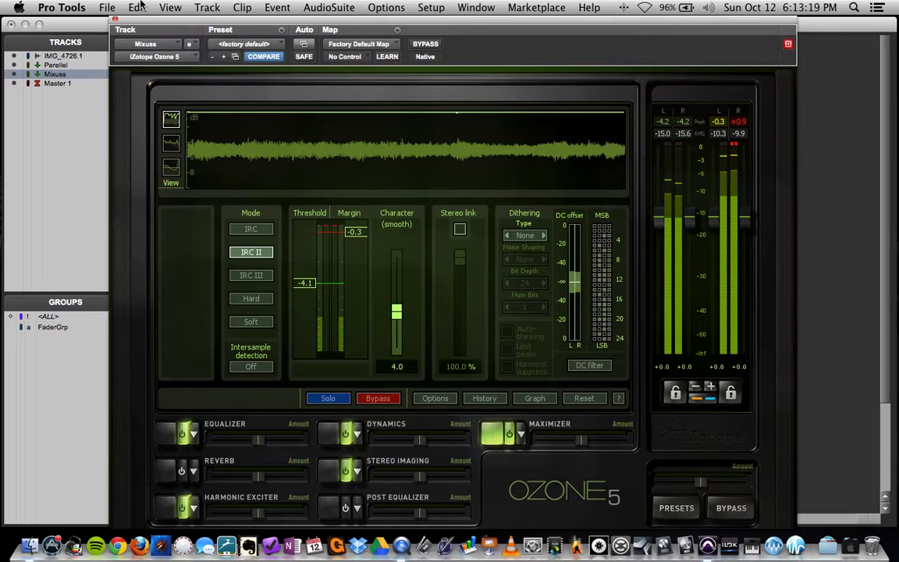
{"action": "left_click", "coordinate": [418, 45]}
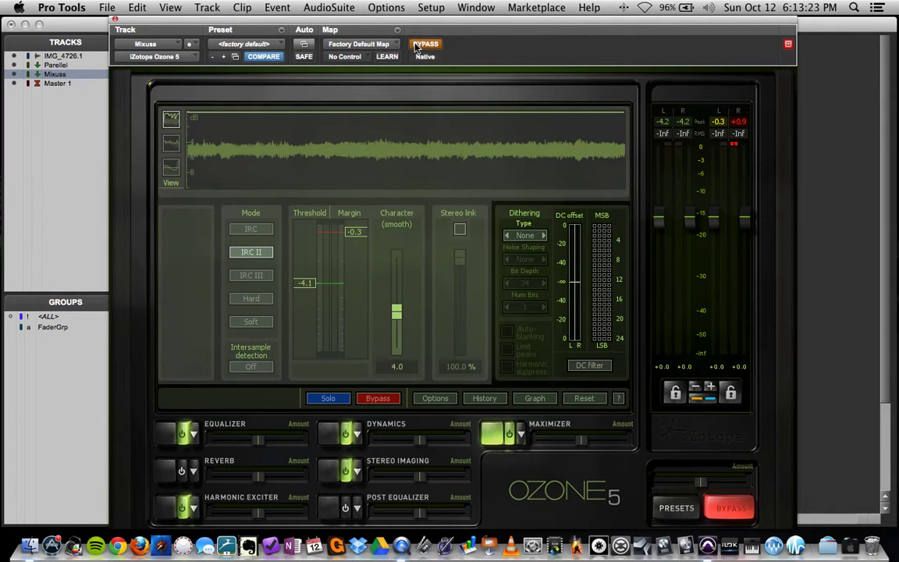
{"action": "left_click", "coordinate": [419, 46]}
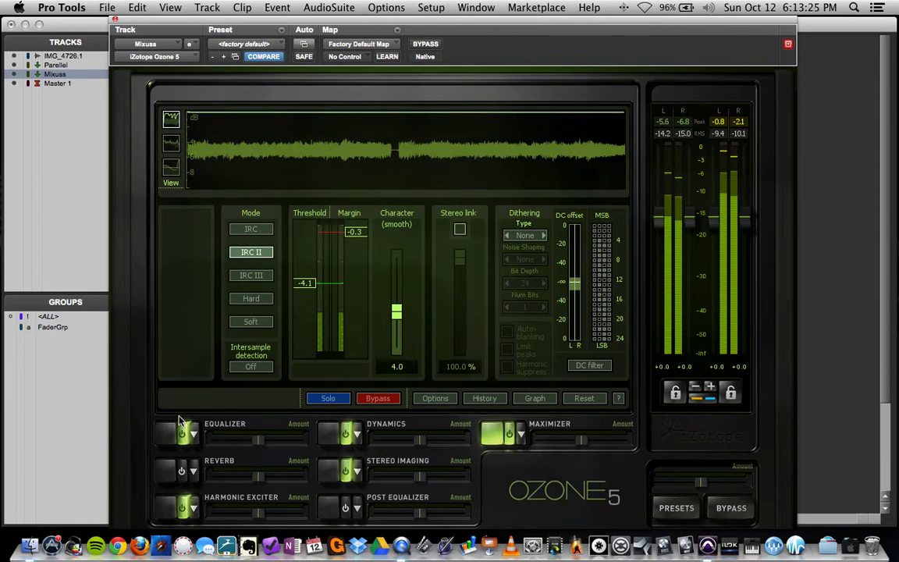
Set band 6 of Ozone's Equalizer to -0.8 dB at 3401 Hz and close the plug-in.
{"action": "left_click", "coordinate": [175, 434]}
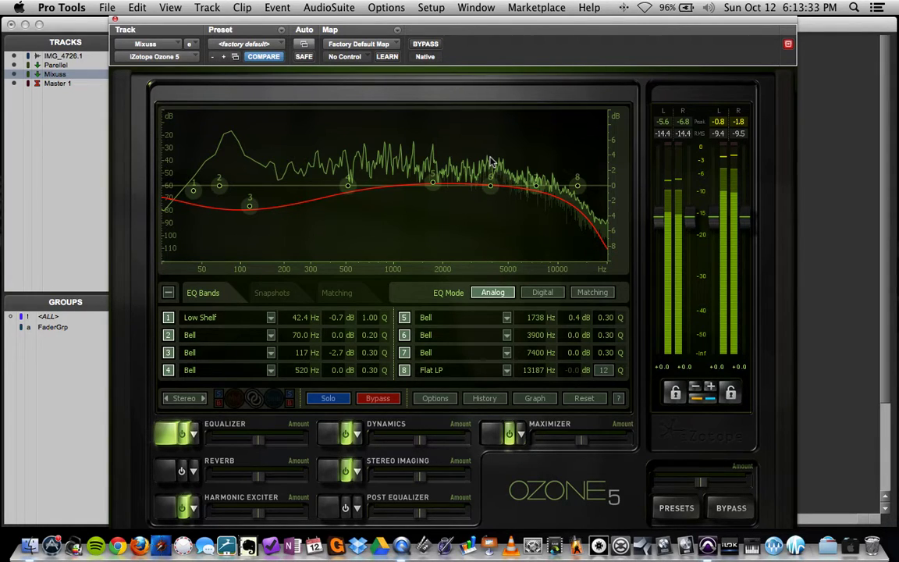
{"action": "mouse_move", "coordinate": [490, 182]}
{"action": "left_mouse_down"}
{"action": "mouse_move", "coordinate": [482, 153]}
{"action": "mouse_move", "coordinate": [475, 187]}
{"action": "mouse_move", "coordinate": [482, 198]}
{"action": "left_mouse_up"}
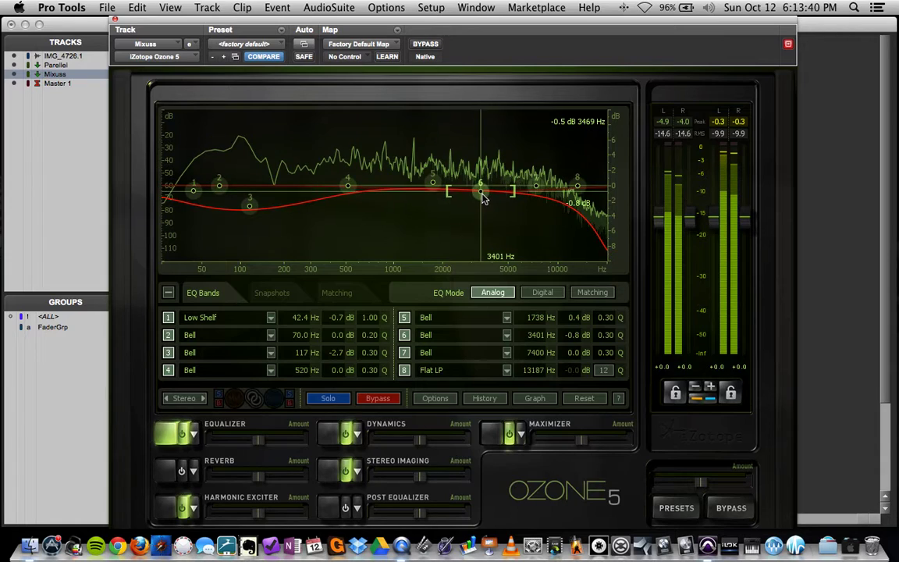
{"action": "left_click", "coordinate": [115, 18]}
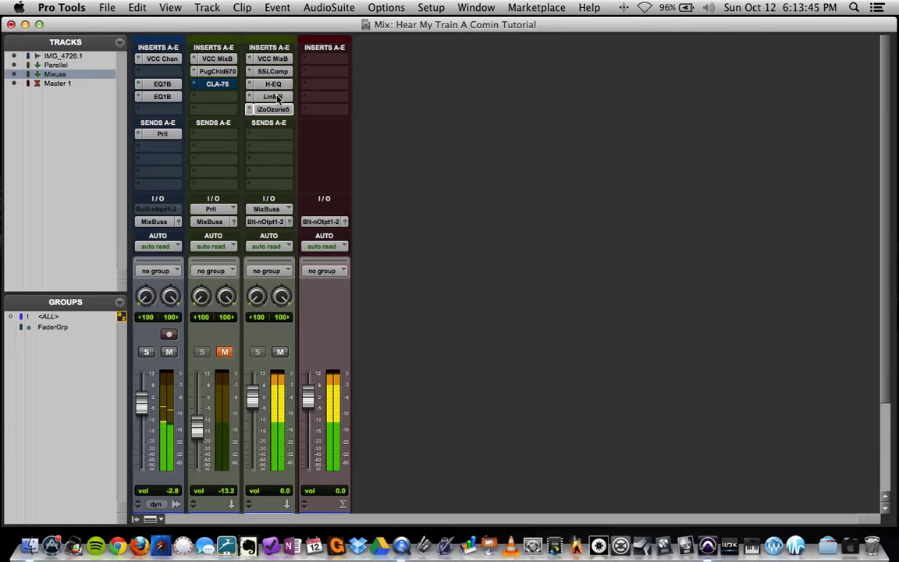
Lower the Master 1 volume to -4.6 dB and briefly check the LinMB settings on the Mixuss track.
{"action": "left_click_drag", "start_coordinate": [308, 398], "coordinate": [309, 406]}
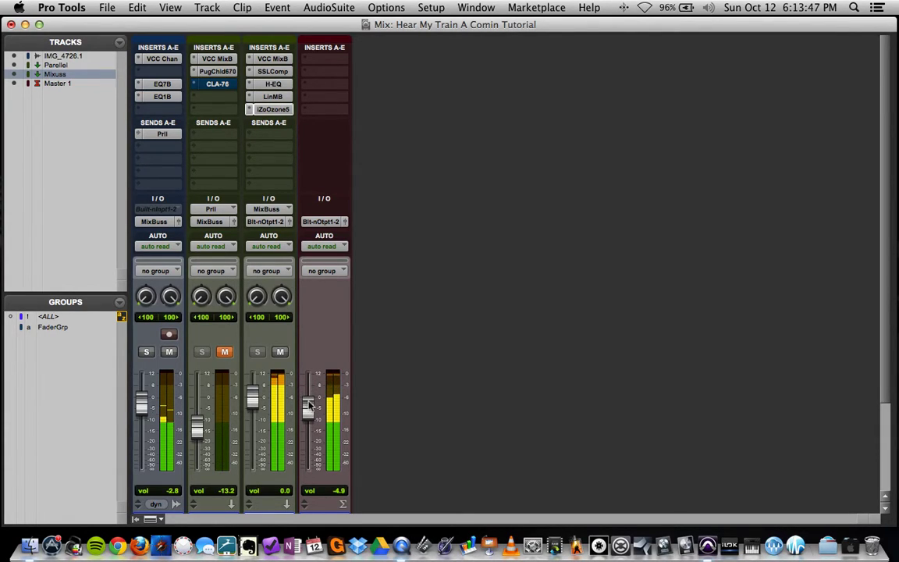
{"action": "left_click", "coordinate": [273, 97]}
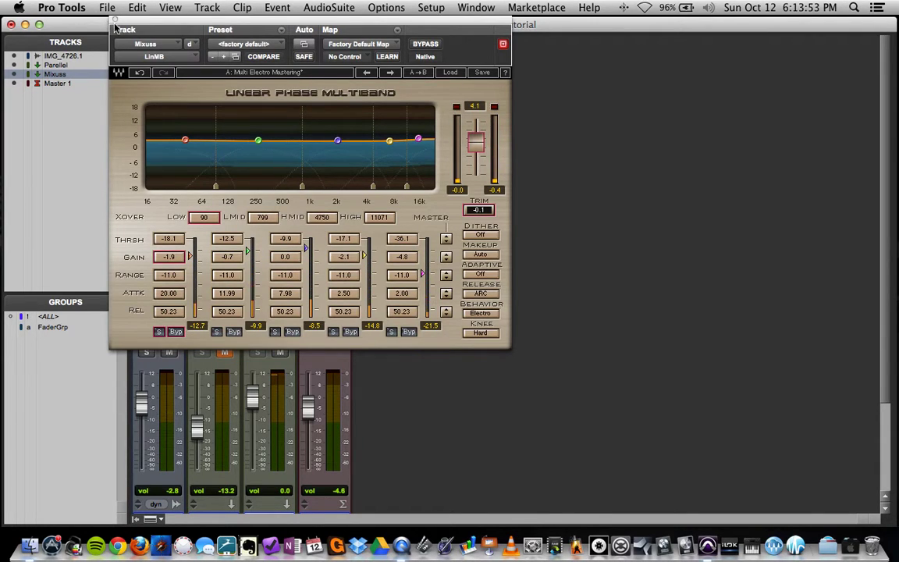
{"action": "left_click", "coordinate": [115, 21]}
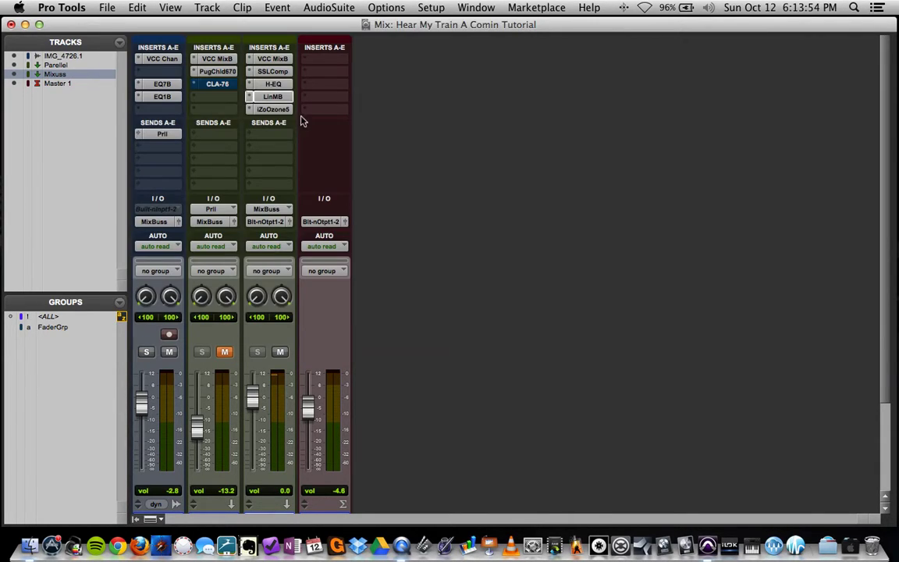
Replace Ozone 5 on the Mixuss track with the stereo L2 dynamics plug-in, close its window and bypass it.
{"action": "left_click", "coordinate": [251, 113]}
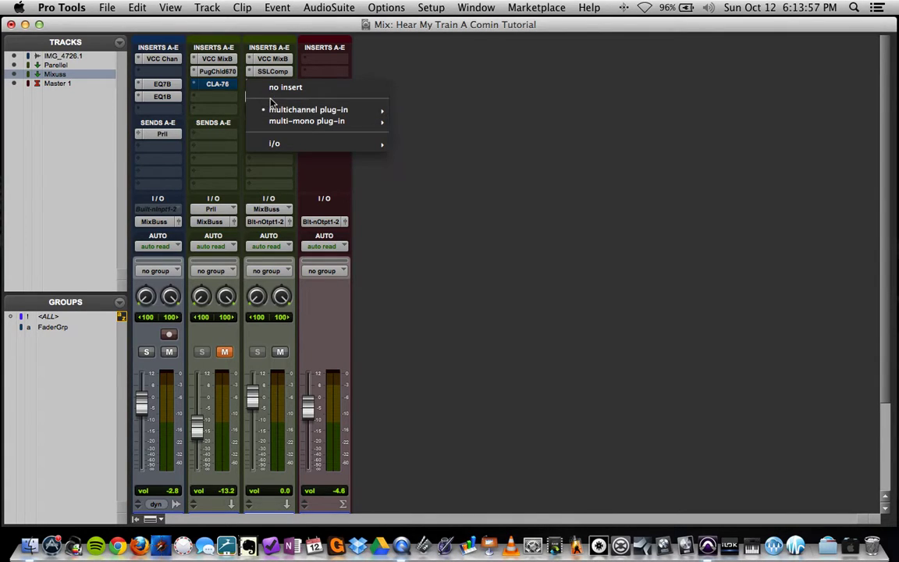
{"action": "mouse_move", "coordinate": [304, 109]}
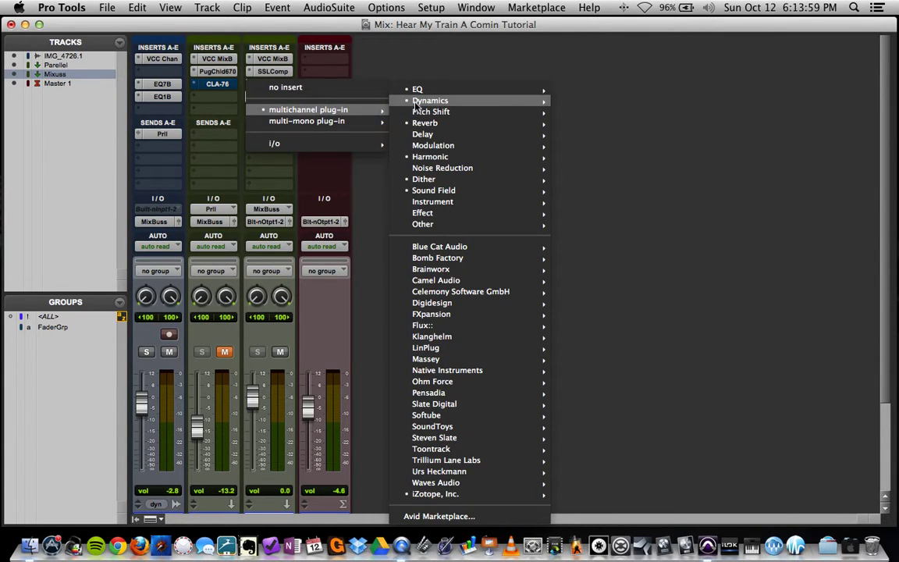
{"action": "mouse_move", "coordinate": [517, 107]}
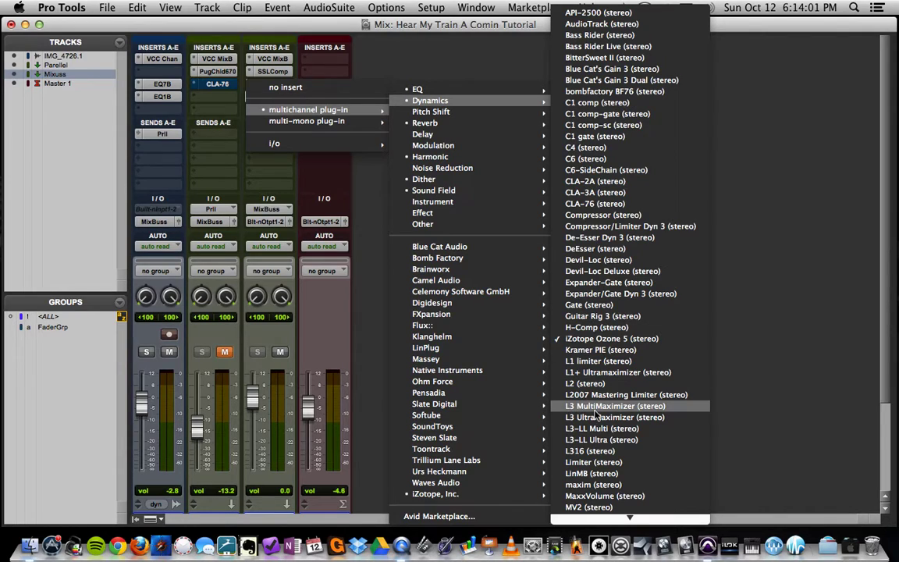
{"action": "left_click", "coordinate": [593, 384]}
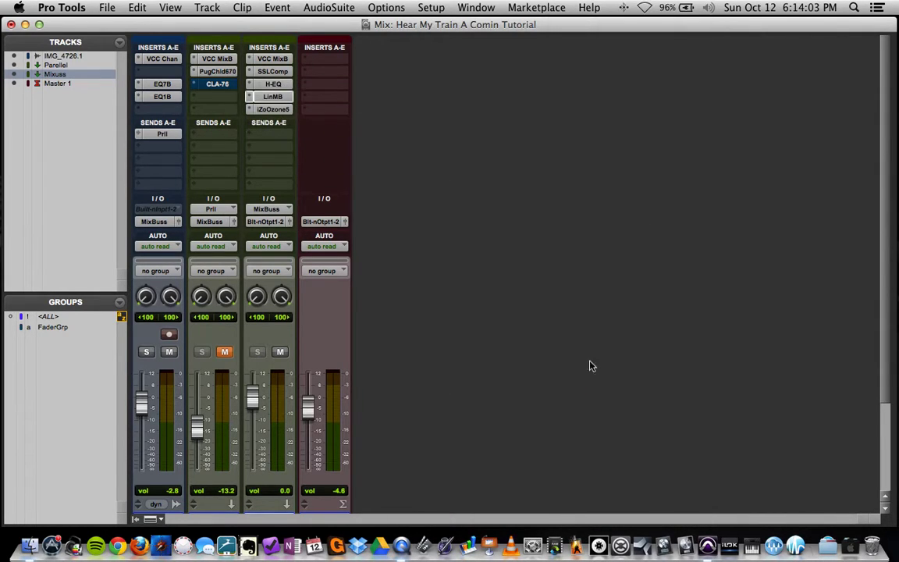
{"action": "left_click_drag", "start_coordinate": [367, 24], "coordinate": [570, 64]}
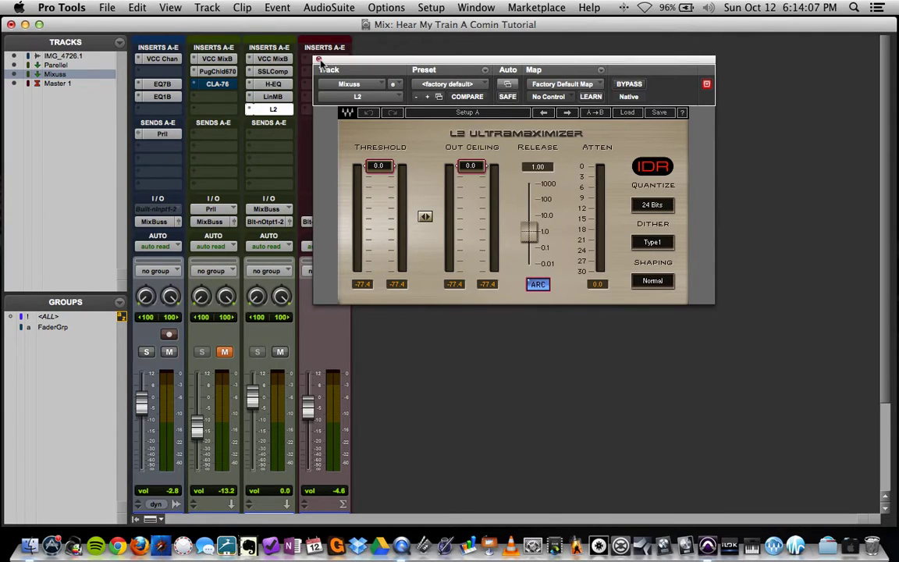
{"action": "left_click", "coordinate": [319, 59]}
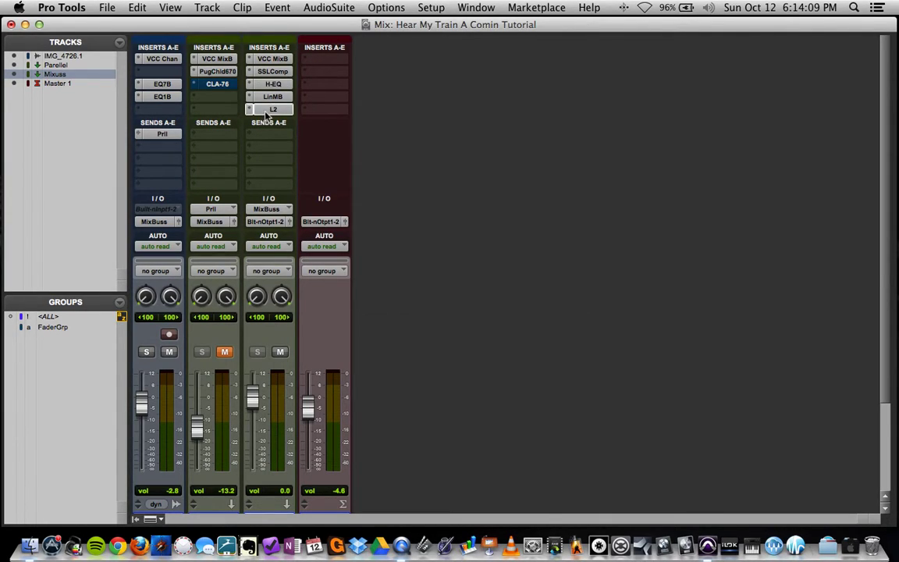
{"action": "left_click", "coordinate": [267, 110], "text": "super"}
During playback, set the LinMB trim on the Mixuss track to 1.7, compare it with bypass and close the plug-in.
{"action": "left_click", "coordinate": [272, 98]}
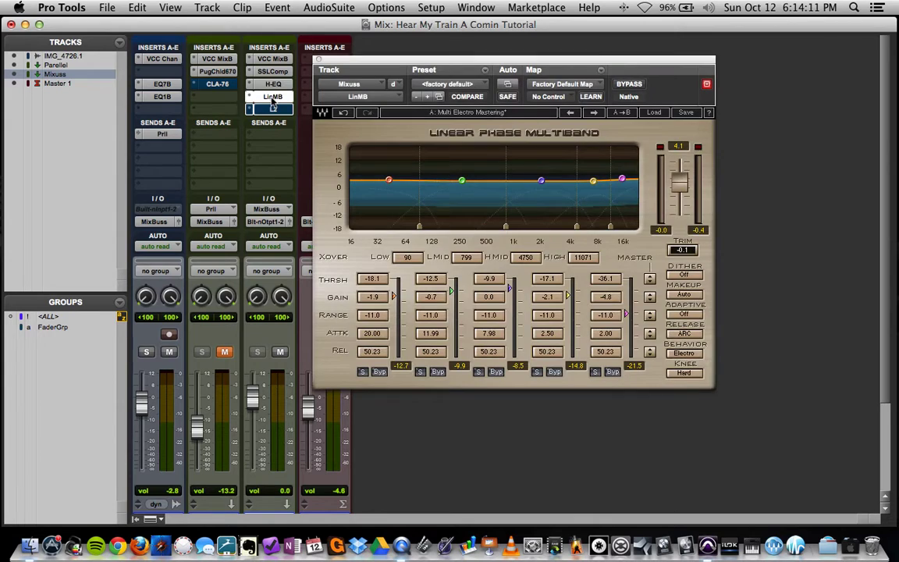
{"action": "left_click_drag", "start_coordinate": [394, 63], "coordinate": [427, 65]}
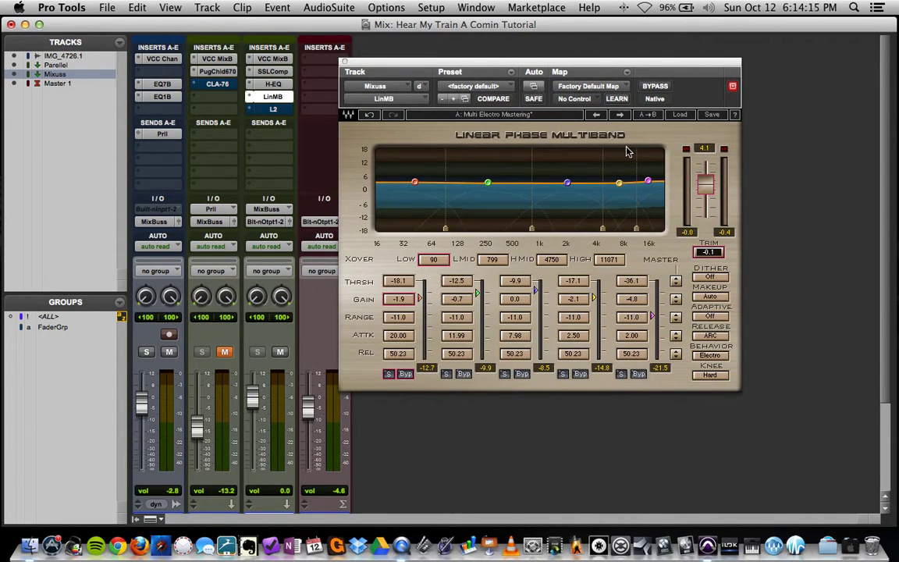
{"action": "key", "text": "space"}
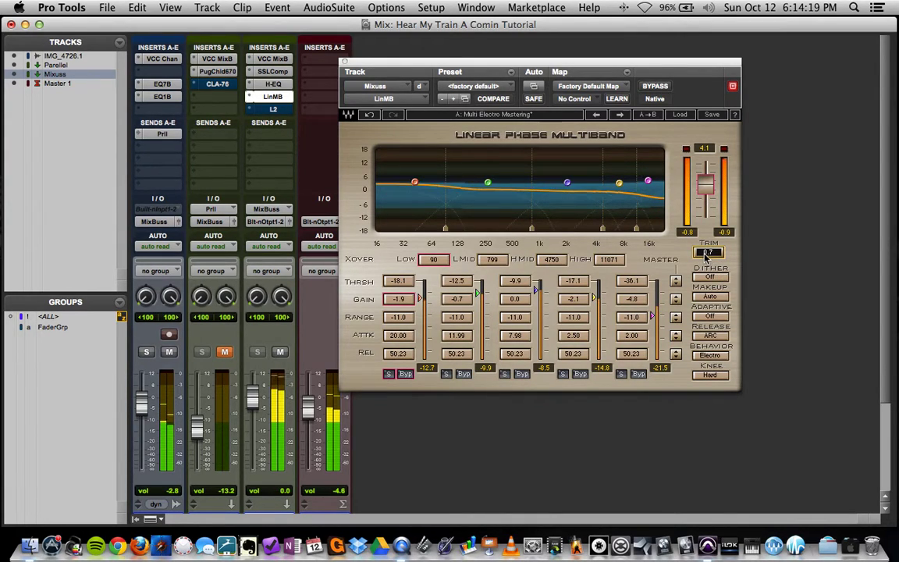
{"action": "left_click", "coordinate": [645, 89]}
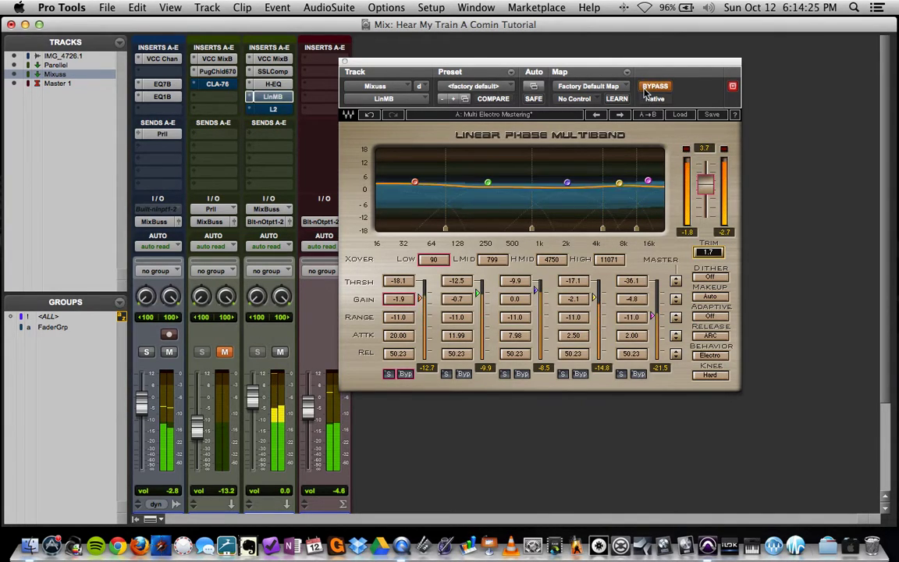
{"action": "left_click", "coordinate": [645, 88]}
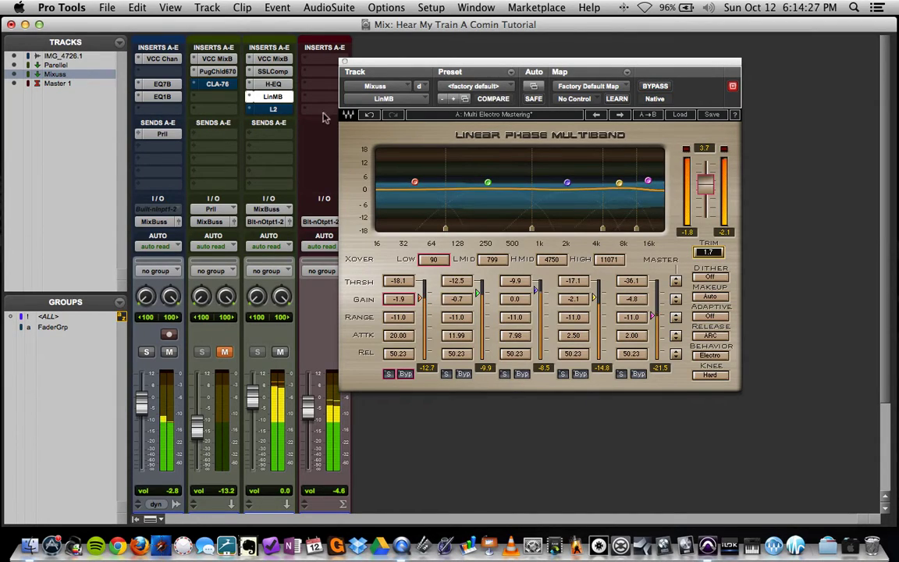
{"action": "left_click", "coordinate": [345, 61]}
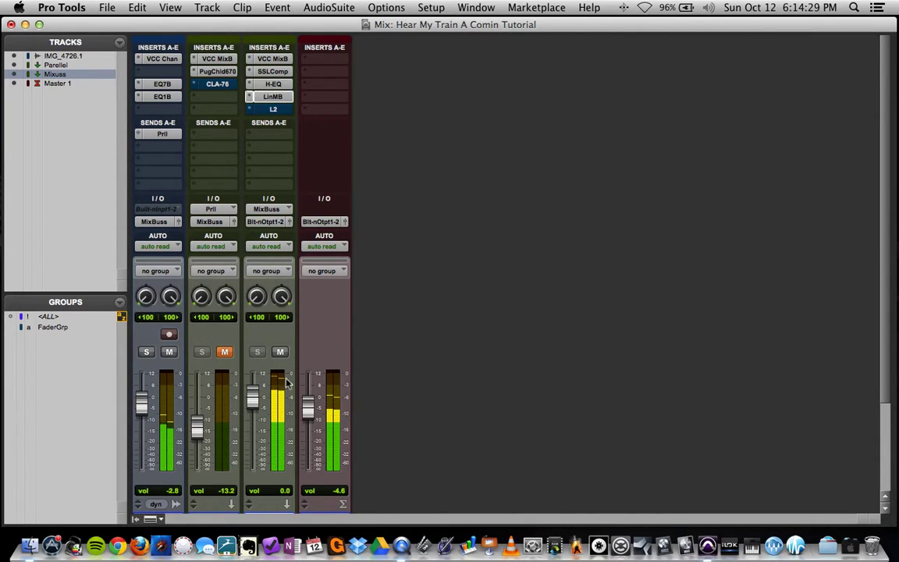
Take the L2 out of bypass, set its out ceiling to -0.2 dB and threshold to -4.3 dB, and close it.
{"action": "left_click", "coordinate": [273, 110]}
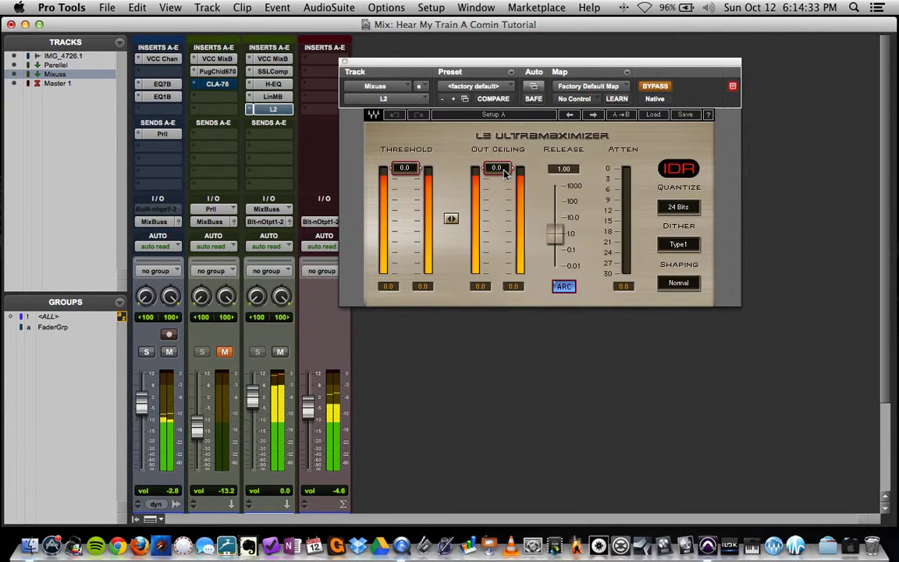
{"action": "left_click_drag", "start_coordinate": [506, 170], "coordinate": [506, 171]}
{"action": "key", "text": "space"}
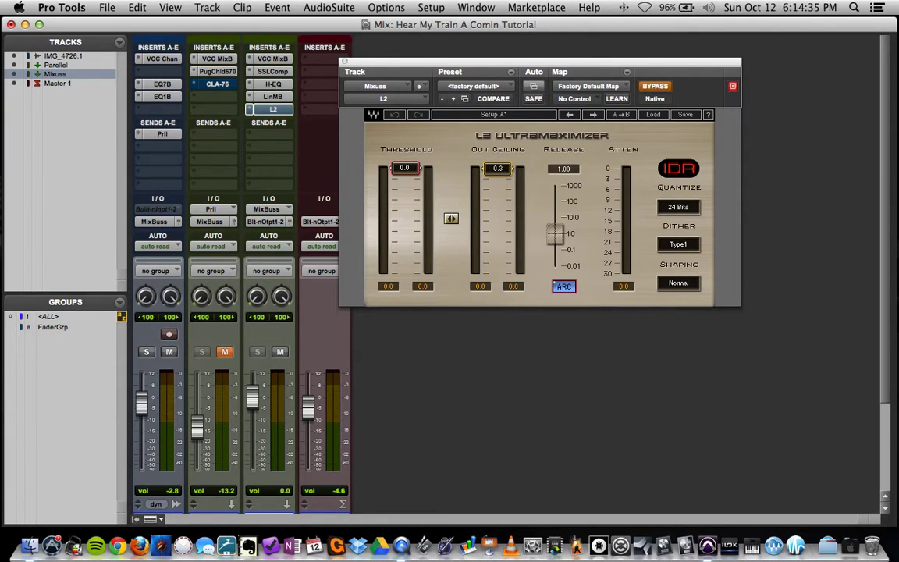
{"action": "left_click_drag", "start_coordinate": [412, 167], "coordinate": [412, 170]}
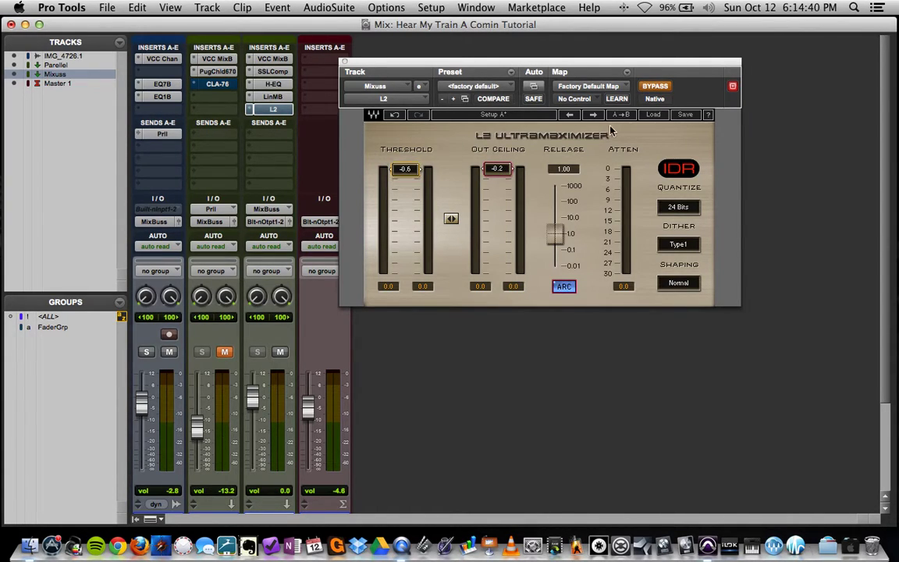
{"action": "left_click", "coordinate": [655, 87]}
{"action": "left_click_drag", "start_coordinate": [406, 169], "coordinate": [407, 184]}
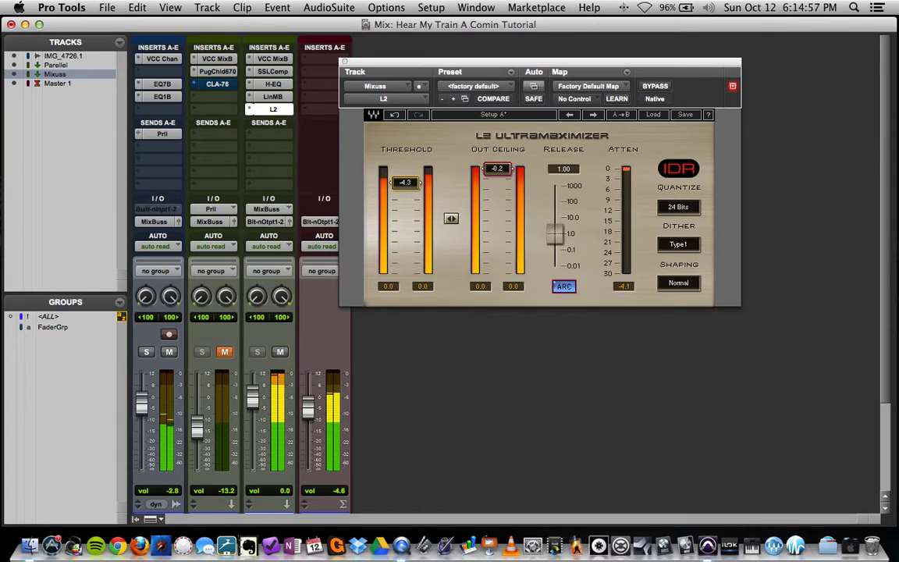
{"action": "left_click", "coordinate": [344, 62]}
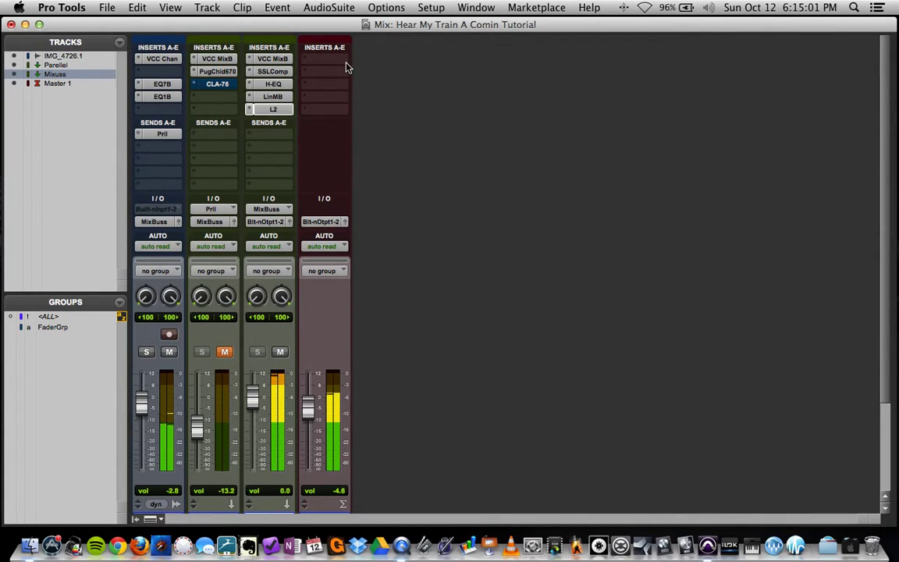
Unmute the Parellel track and, during playback, set the L2 threshold on the Mixuss track to about -2.9 dB, closing the plug-in.
{"action": "scroll", "coordinate": [295, 356], "scroll_direction": "down", "scroll_amount": 1}
{"action": "scroll", "coordinate": [295, 355], "scroll_direction": "down", "scroll_amount": 2}
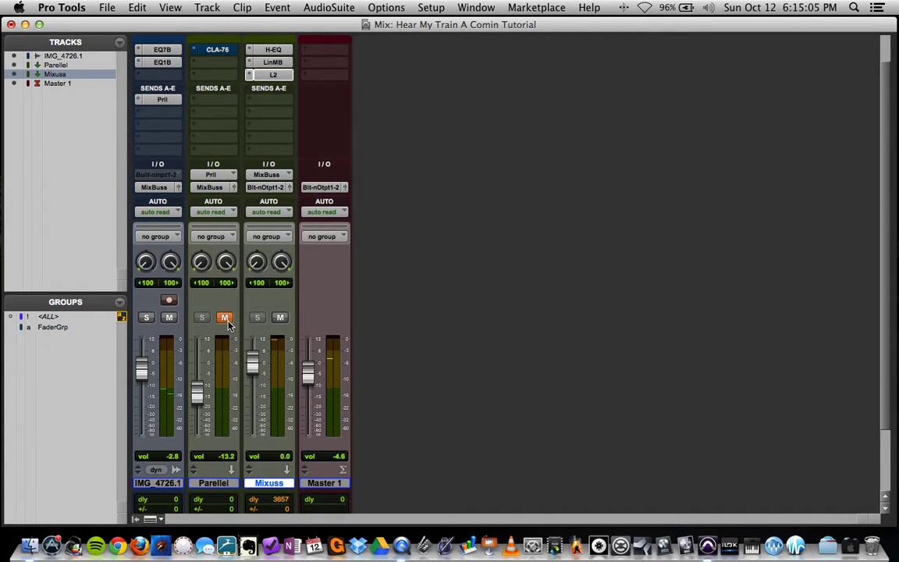
{"action": "left_click", "coordinate": [224, 318]}
{"action": "left_click", "coordinate": [273, 75]}
{"action": "left_click_drag", "start_coordinate": [401, 190], "coordinate": [400, 176]}
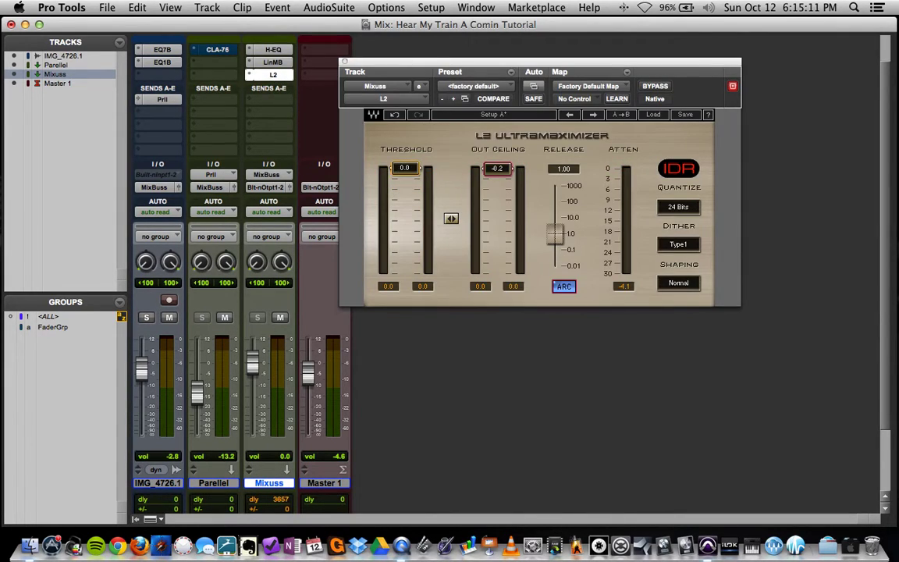
{"action": "key", "text": "space"}
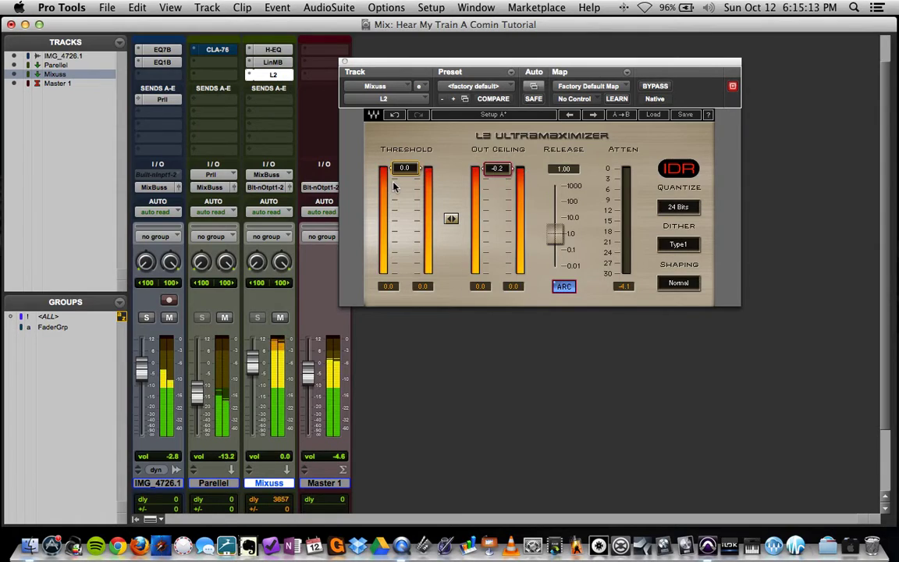
{"action": "left_click_drag", "start_coordinate": [406, 179], "coordinate": [405, 195]}
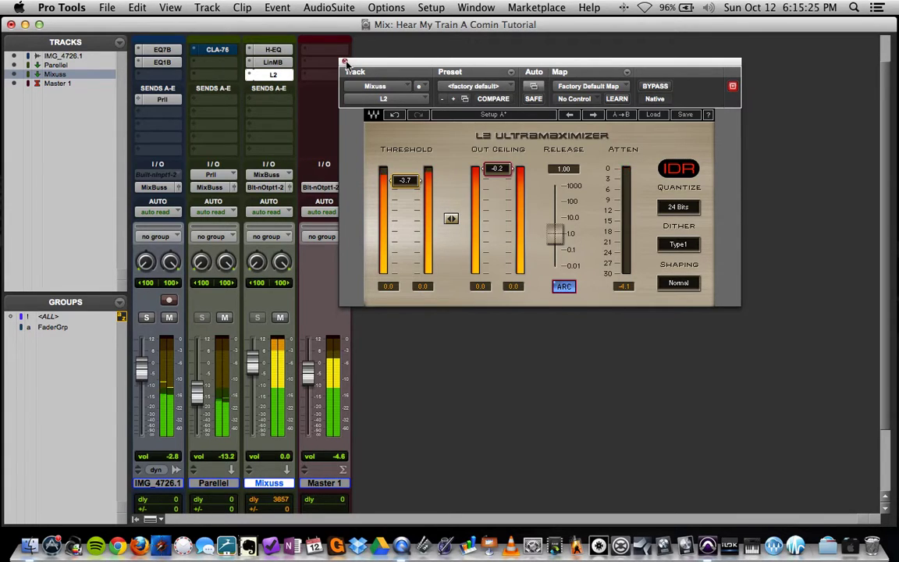
{"action": "left_click_drag", "start_coordinate": [405, 182], "coordinate": [405, 178]}
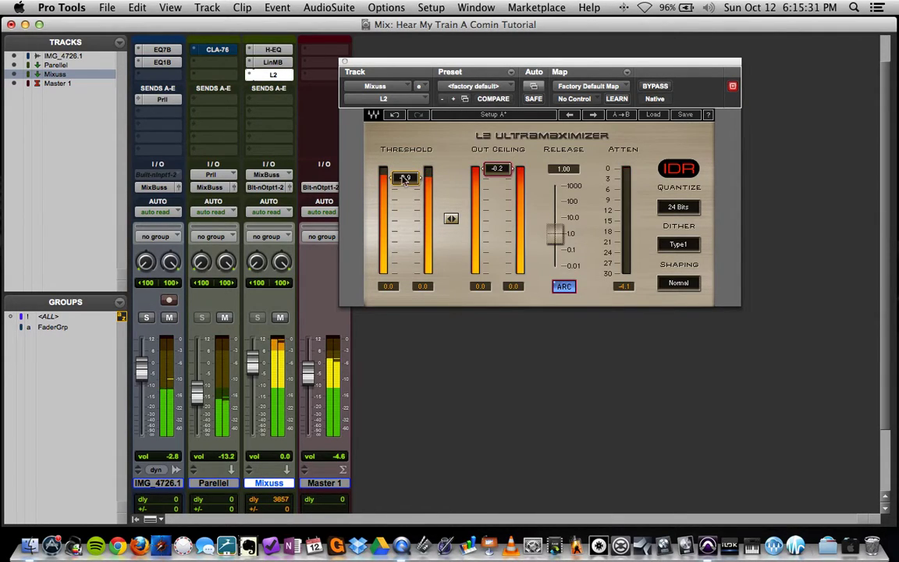
{"action": "left_click", "coordinate": [344, 62]}
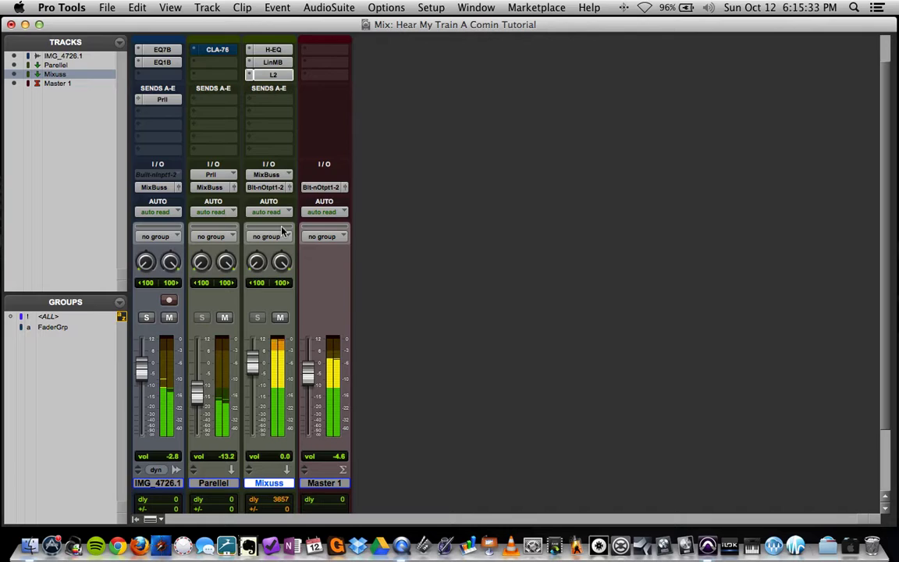
Raise the Parellel track's volume to -11.3 dB and stop playback.
{"action": "scroll", "coordinate": [282, 230], "scroll_direction": "down", "scroll_amount": 1}
{"action": "mouse_move", "coordinate": [197, 387]}
{"action": "left_mouse_down"}
{"action": "mouse_move", "coordinate": [193, 421]}
{"action": "mouse_move", "coordinate": [201, 384]}
{"action": "left_mouse_up"}
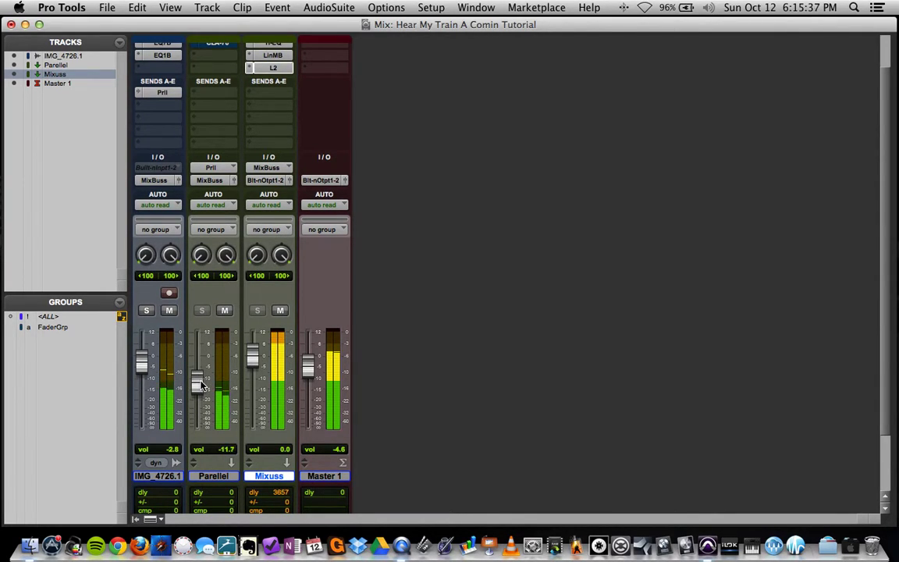
{"action": "left_click_drag", "start_coordinate": [201, 385], "coordinate": [204, 383]}
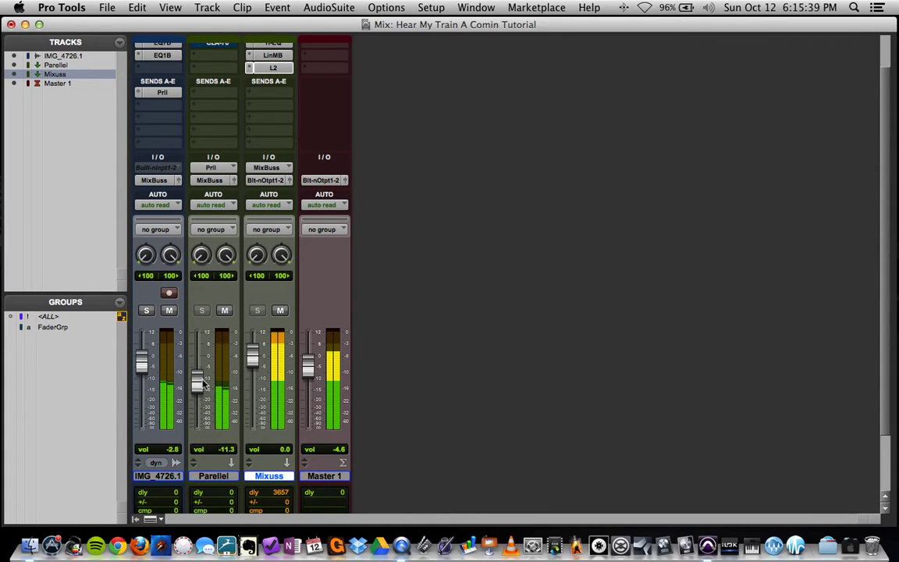
{"action": "scroll", "coordinate": [203, 382], "scroll_direction": "up", "scroll_amount": 4}
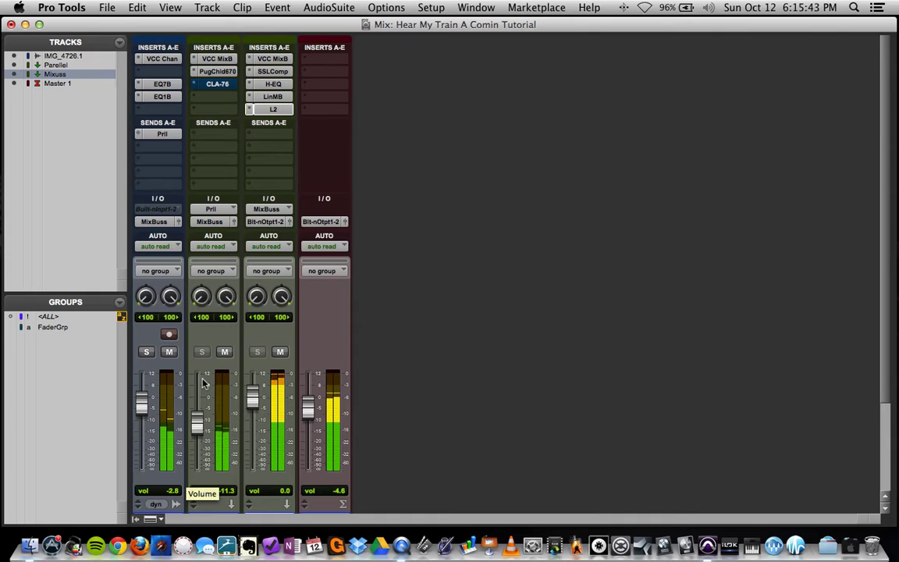
{"action": "key", "text": "space"}
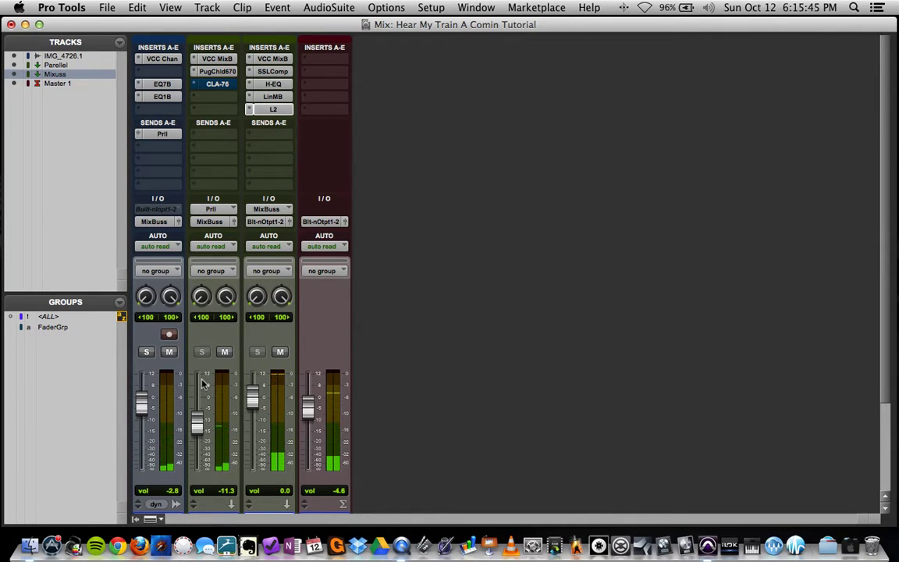
Mute Parellel, bypass both EQs on IMG_4726.1 and SSLComp, H-EQ, LinMB and L2 on Mixuss, and play the unprocessed mix.
{"action": "left_click", "coordinate": [163, 86], "text": "super"}
{"action": "left_click", "coordinate": [271, 109], "text": "super"}
{"action": "left_click", "coordinate": [273, 96], "text": "super"}
{"action": "left_click", "coordinate": [273, 83], "text": "super"}
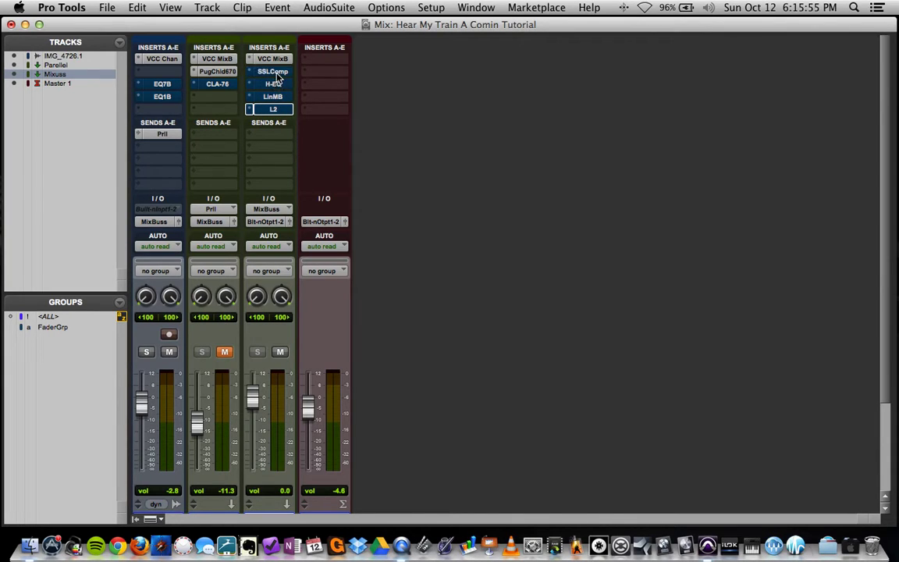
{"action": "key", "text": "space"}
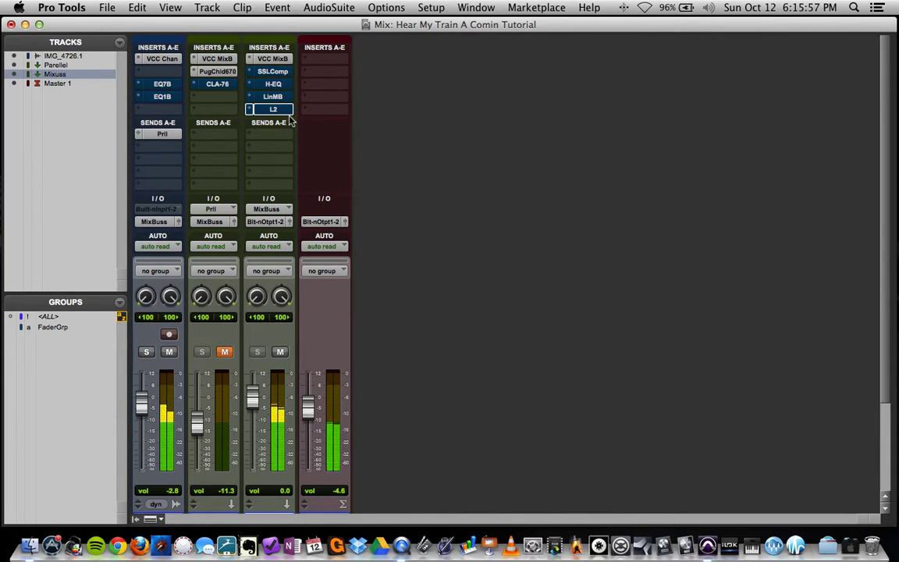
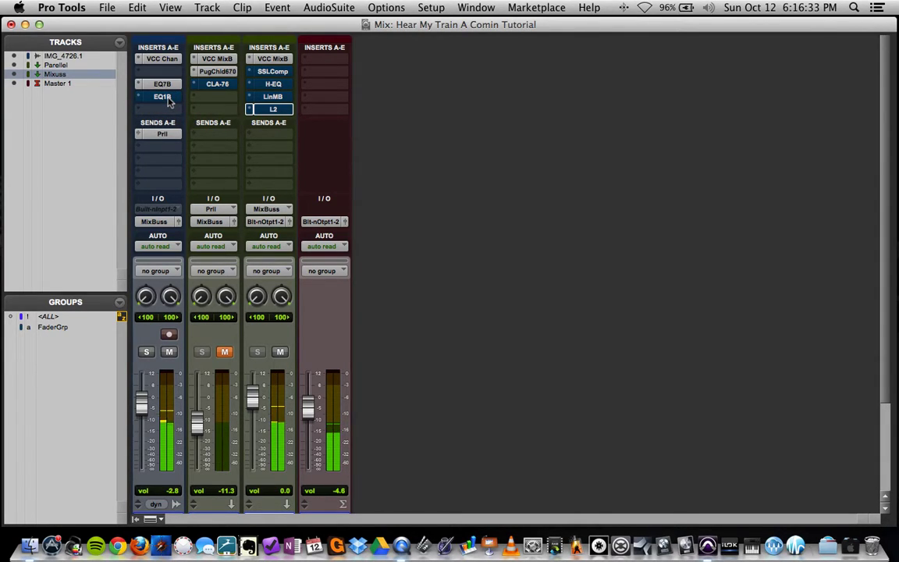
During playback, restore the IMG_4726.1 EQs, unmute Parellel, and re-enable SSLComp, H-EQ, LinMB and L2 on Mixuss one after another.
{"action": "left_click", "coordinate": [167, 98], "text": "super"}
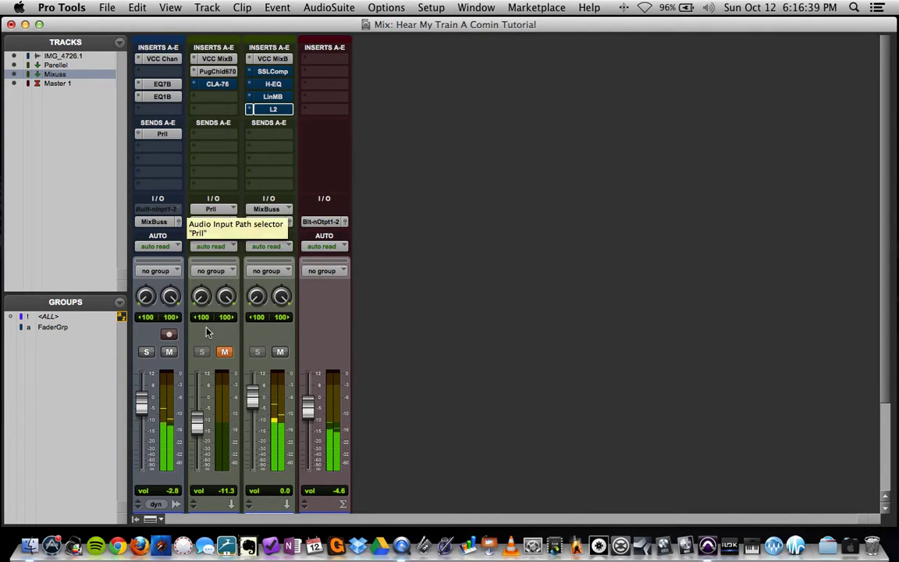
{"action": "left_click", "coordinate": [224, 352]}
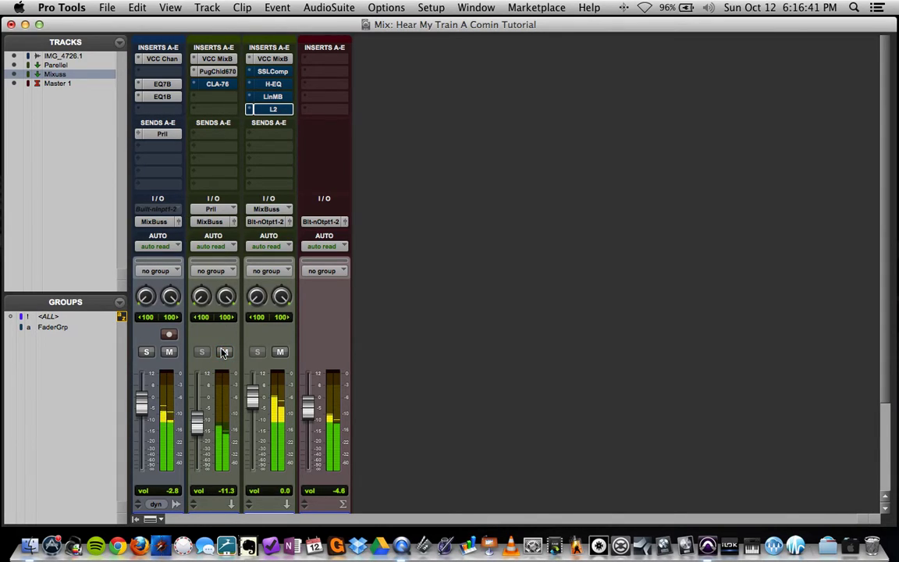
{"action": "left_click", "coordinate": [279, 73], "text": "super"}
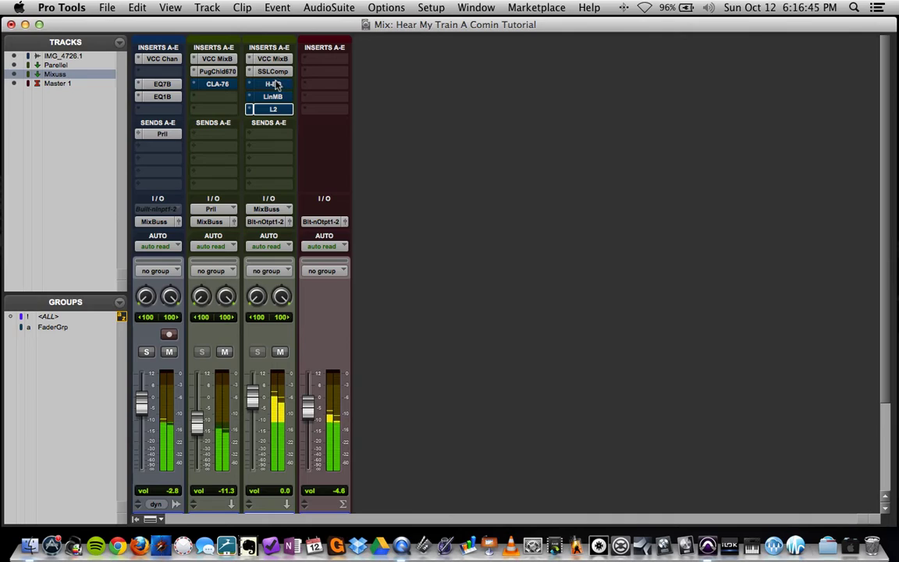
{"action": "left_click", "coordinate": [277, 83], "text": "super"}
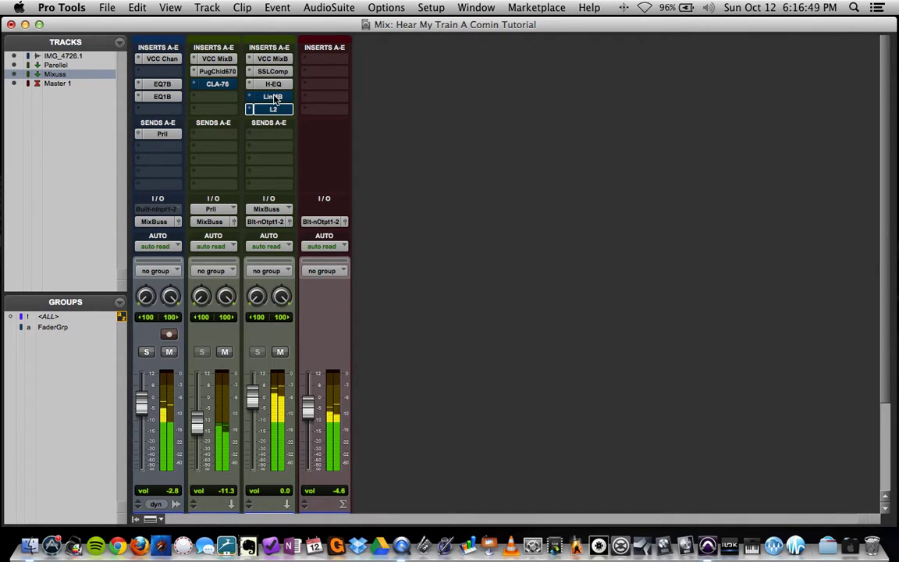
{"action": "left_click", "coordinate": [275, 99], "text": "super"}
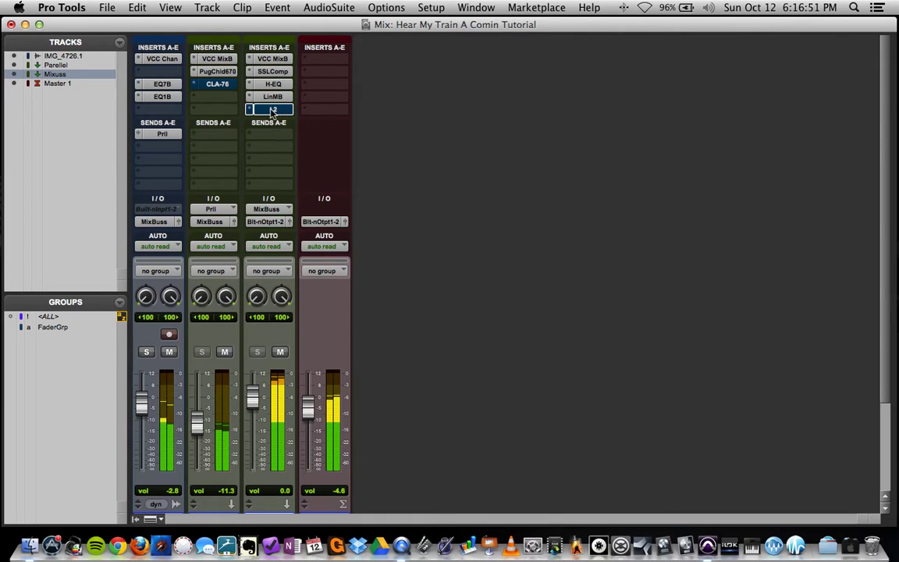
{"action": "left_click", "coordinate": [272, 109], "text": "super"}
On the Mixuss LinMB, set the highest band's threshold to -30.9 and output gain to 2.2, and lower the Parellel volume to -12.3 dB.
{"action": "left_click", "coordinate": [273, 97]}
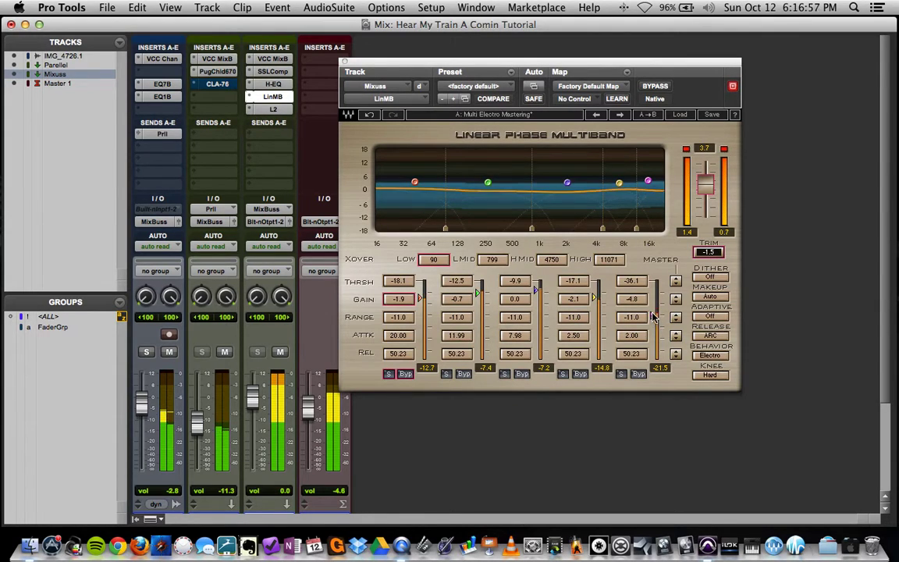
{"action": "left_click_drag", "start_coordinate": [652, 316], "coordinate": [654, 311]}
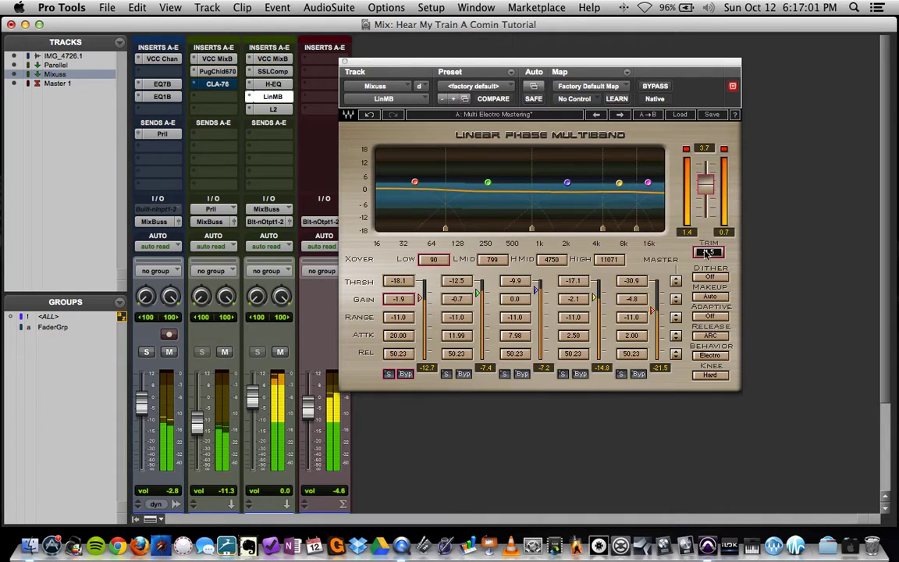
{"action": "left_click_drag", "start_coordinate": [196, 423], "coordinate": [197, 428]}
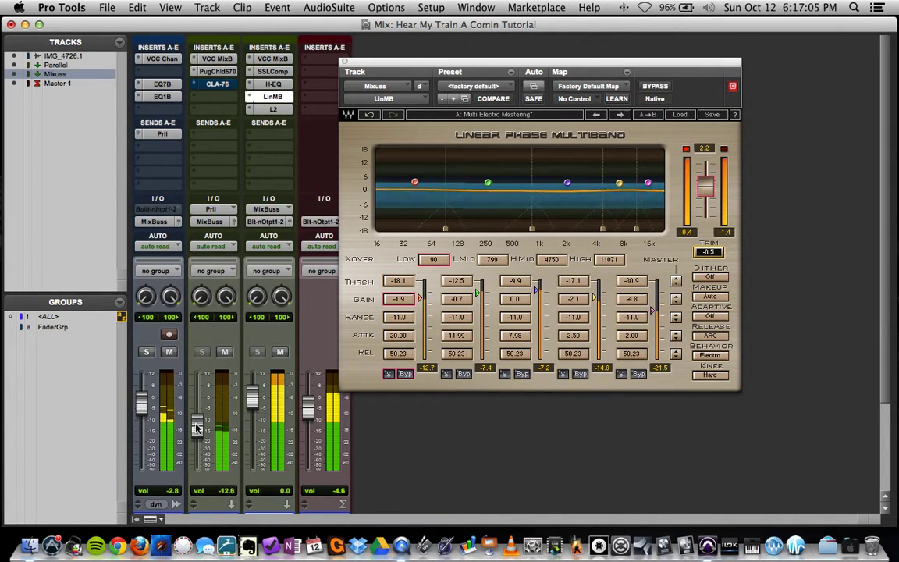
{"action": "left_click", "coordinate": [344, 62]}
Briefly check the H-EQ on Mixuss and the 1-band EQ settings on IMG_4726.1, closing both.
{"action": "left_click", "coordinate": [274, 85]}
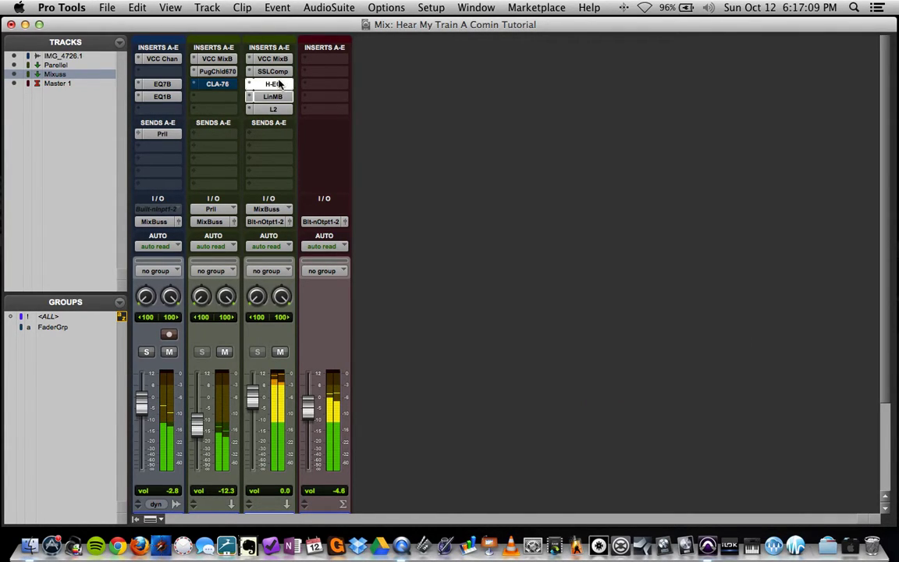
{"action": "left_click", "coordinate": [271, 84]}
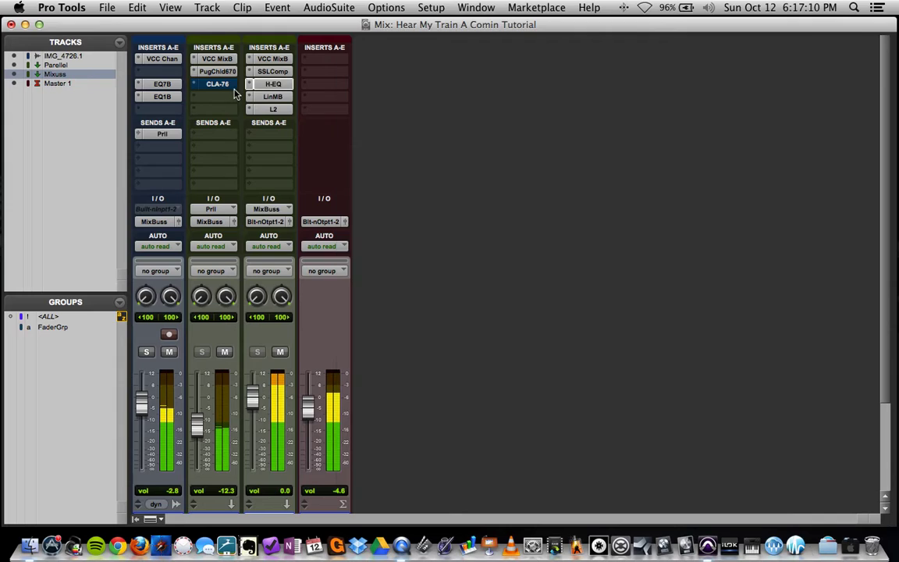
{"action": "left_click", "coordinate": [162, 96]}
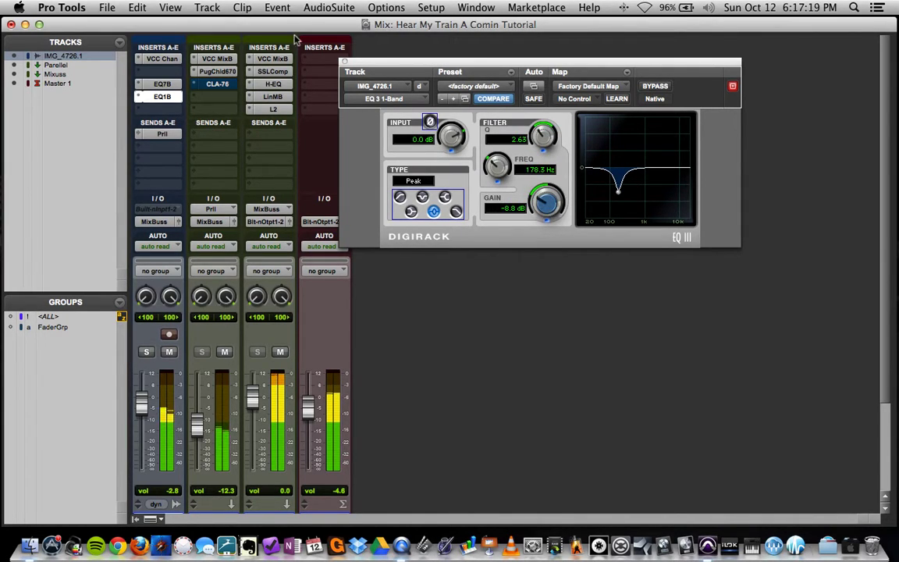
{"action": "left_click", "coordinate": [344, 61]}
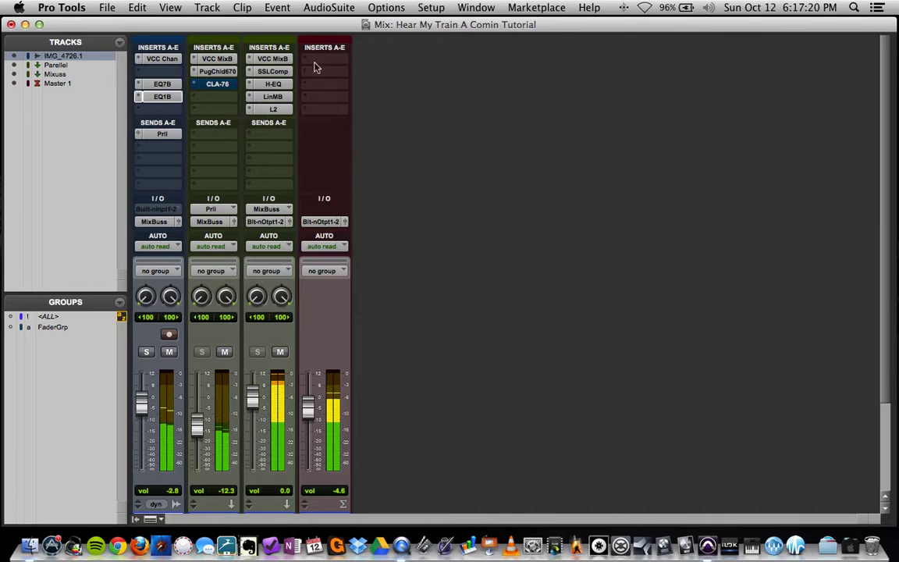
In the 7-band EQ on IMG_4726.1, set the high-pass frequency to 74.6 Hz, MF gain to -3.2 dB and HF gain to -4.1 dB.
{"action": "left_click", "coordinate": [162, 83]}
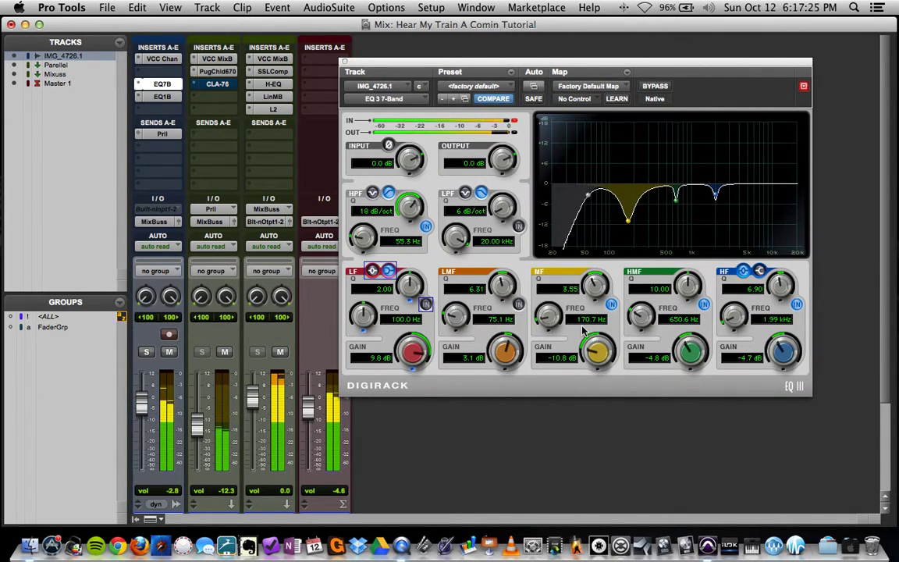
{"action": "left_click_drag", "start_coordinate": [369, 232], "coordinate": [377, 228]}
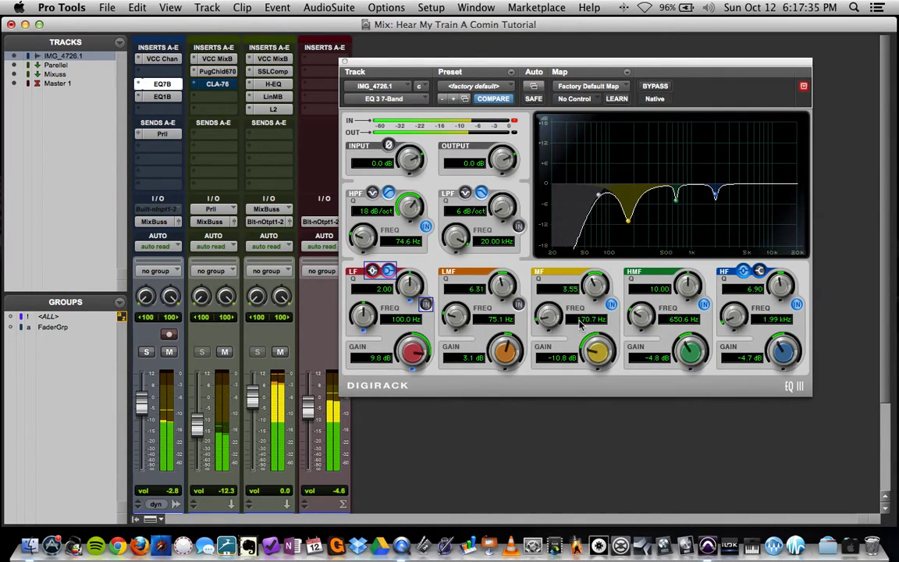
{"action": "left_click_drag", "start_coordinate": [593, 346], "coordinate": [590, 317]}
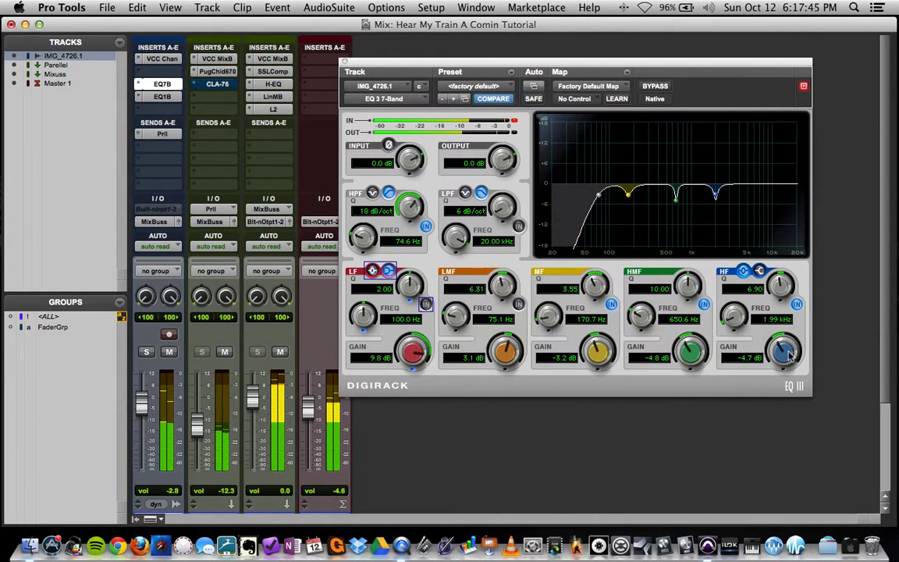
{"action": "left_click_drag", "start_coordinate": [788, 357], "coordinate": [790, 356]}
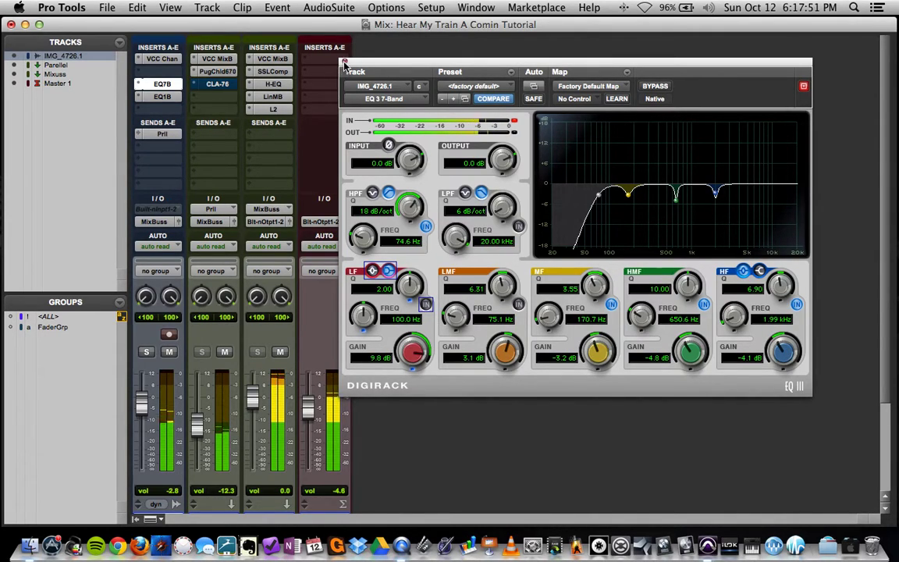
{"action": "left_click", "coordinate": [344, 61]}
In the Mixuss H-EQ, audition the side signal, set MF gain to 7.25 and HMF gain to 8.10, and inputs to mid -4.0, side -5.6.
{"action": "left_click", "coordinate": [269, 84]}
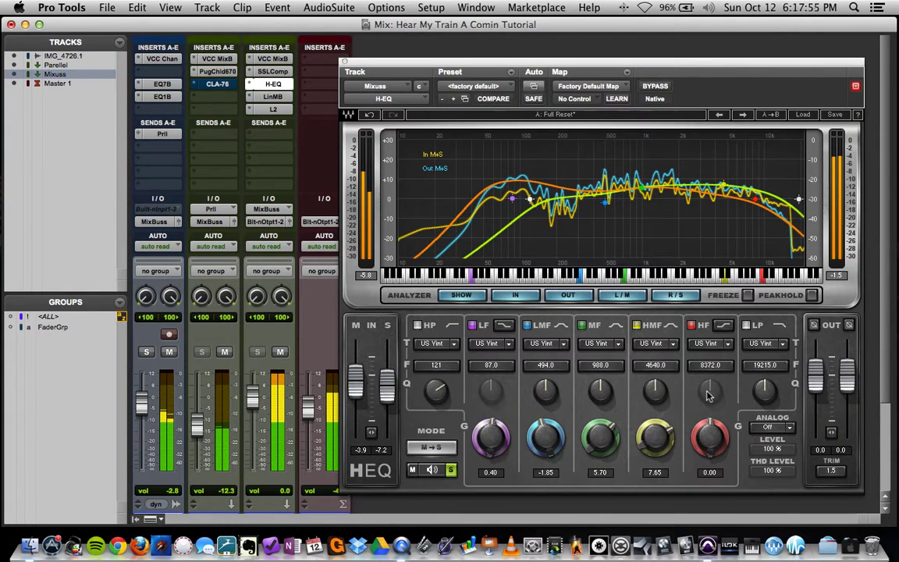
{"action": "left_click", "coordinate": [431, 470]}
{"action": "left_click_drag", "start_coordinate": [665, 437], "coordinate": [601, 427]}
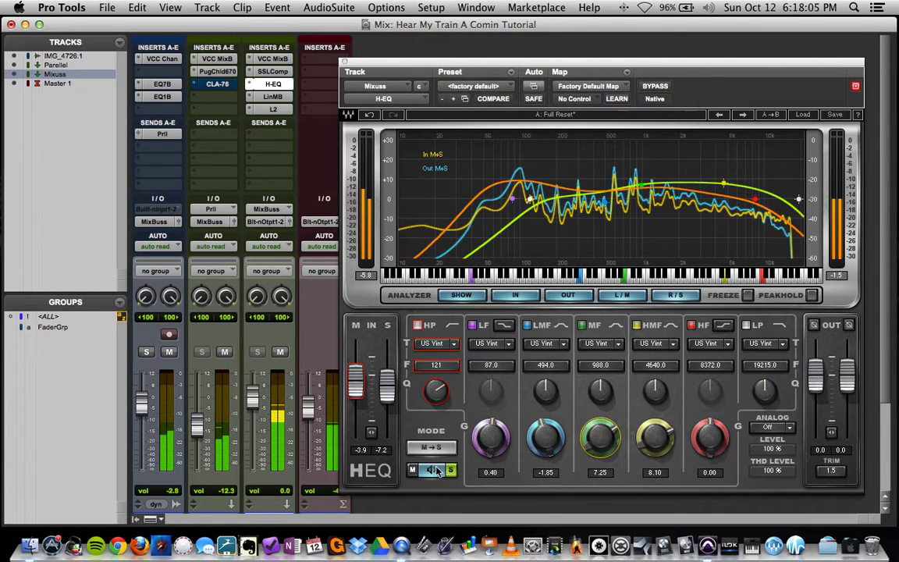
{"action": "left_click_drag", "start_coordinate": [388, 393], "coordinate": [358, 389]}
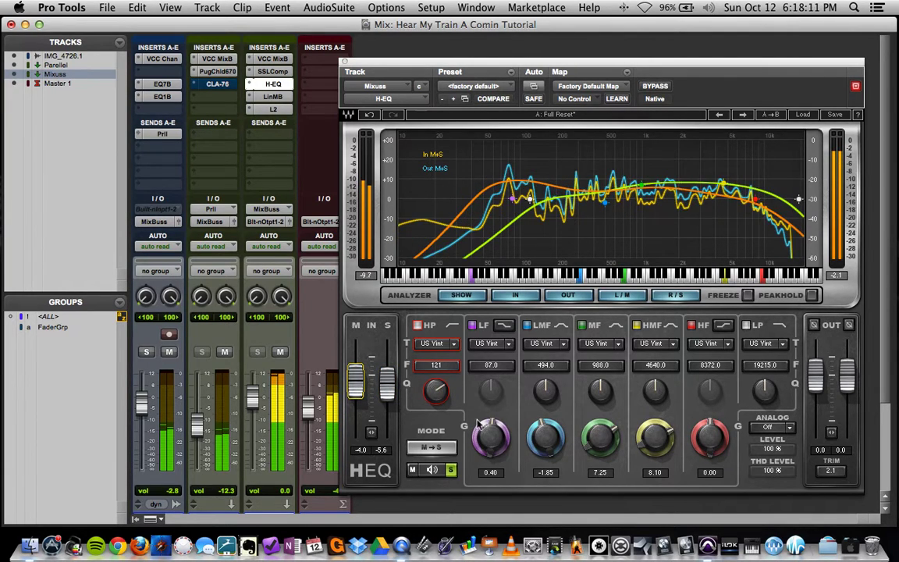
Set the MF band of the 7-band EQ on IMG_4726.1 to -9.1 dB gain and Q 4.27, and close it.
{"action": "left_click", "coordinate": [161, 84]}
{"action": "mouse_move", "coordinate": [597, 353]}
{"action": "left_mouse_down"}
{"action": "mouse_move", "coordinate": [597, 369]}
{"action": "mouse_move", "coordinate": [596, 348]}
{"action": "left_mouse_up"}
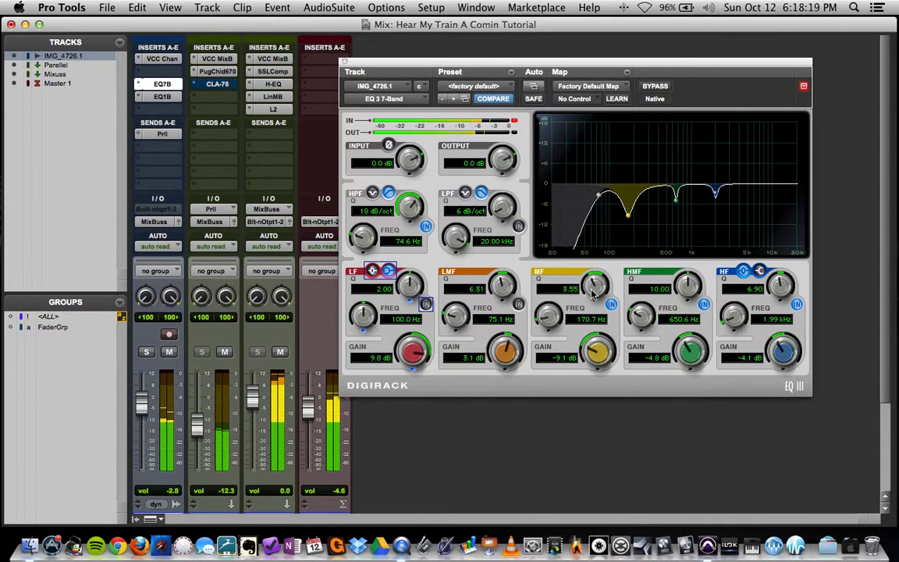
{"action": "left_click_drag", "start_coordinate": [592, 284], "coordinate": [592, 279]}
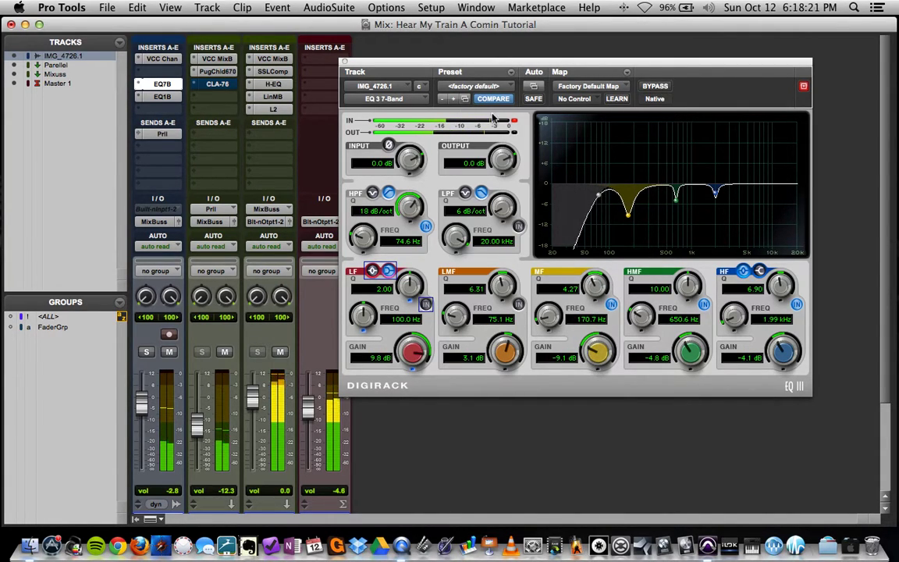
{"action": "left_click", "coordinate": [344, 62]}
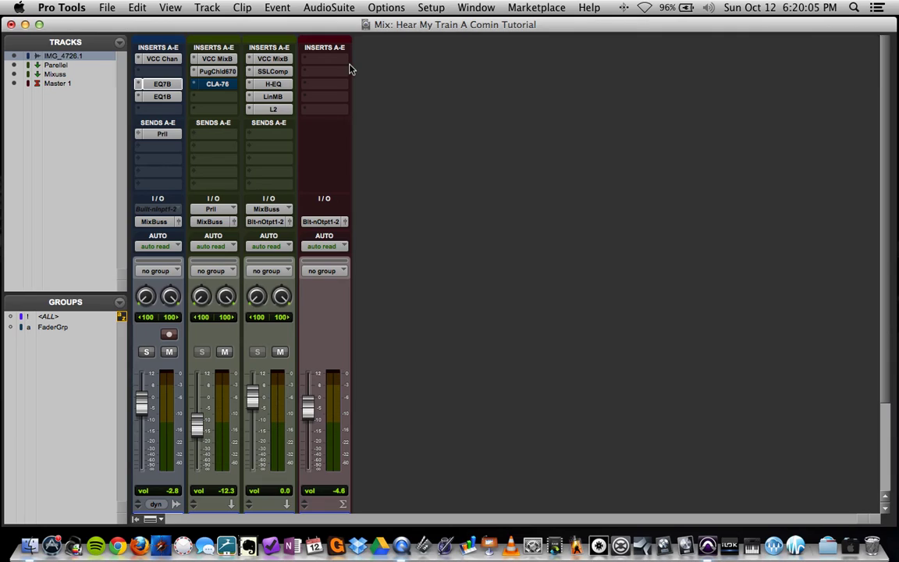
{"action": "key", "text": "super+Tab"}
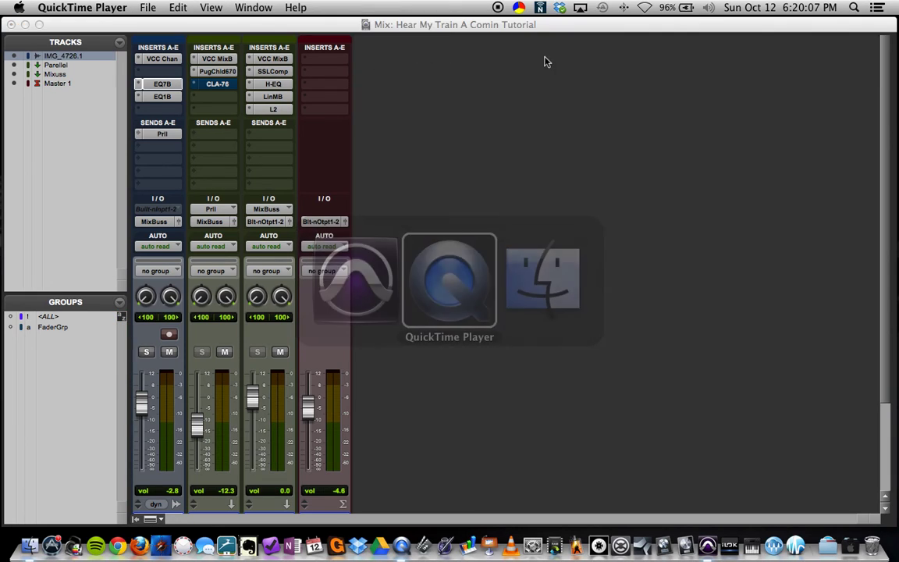